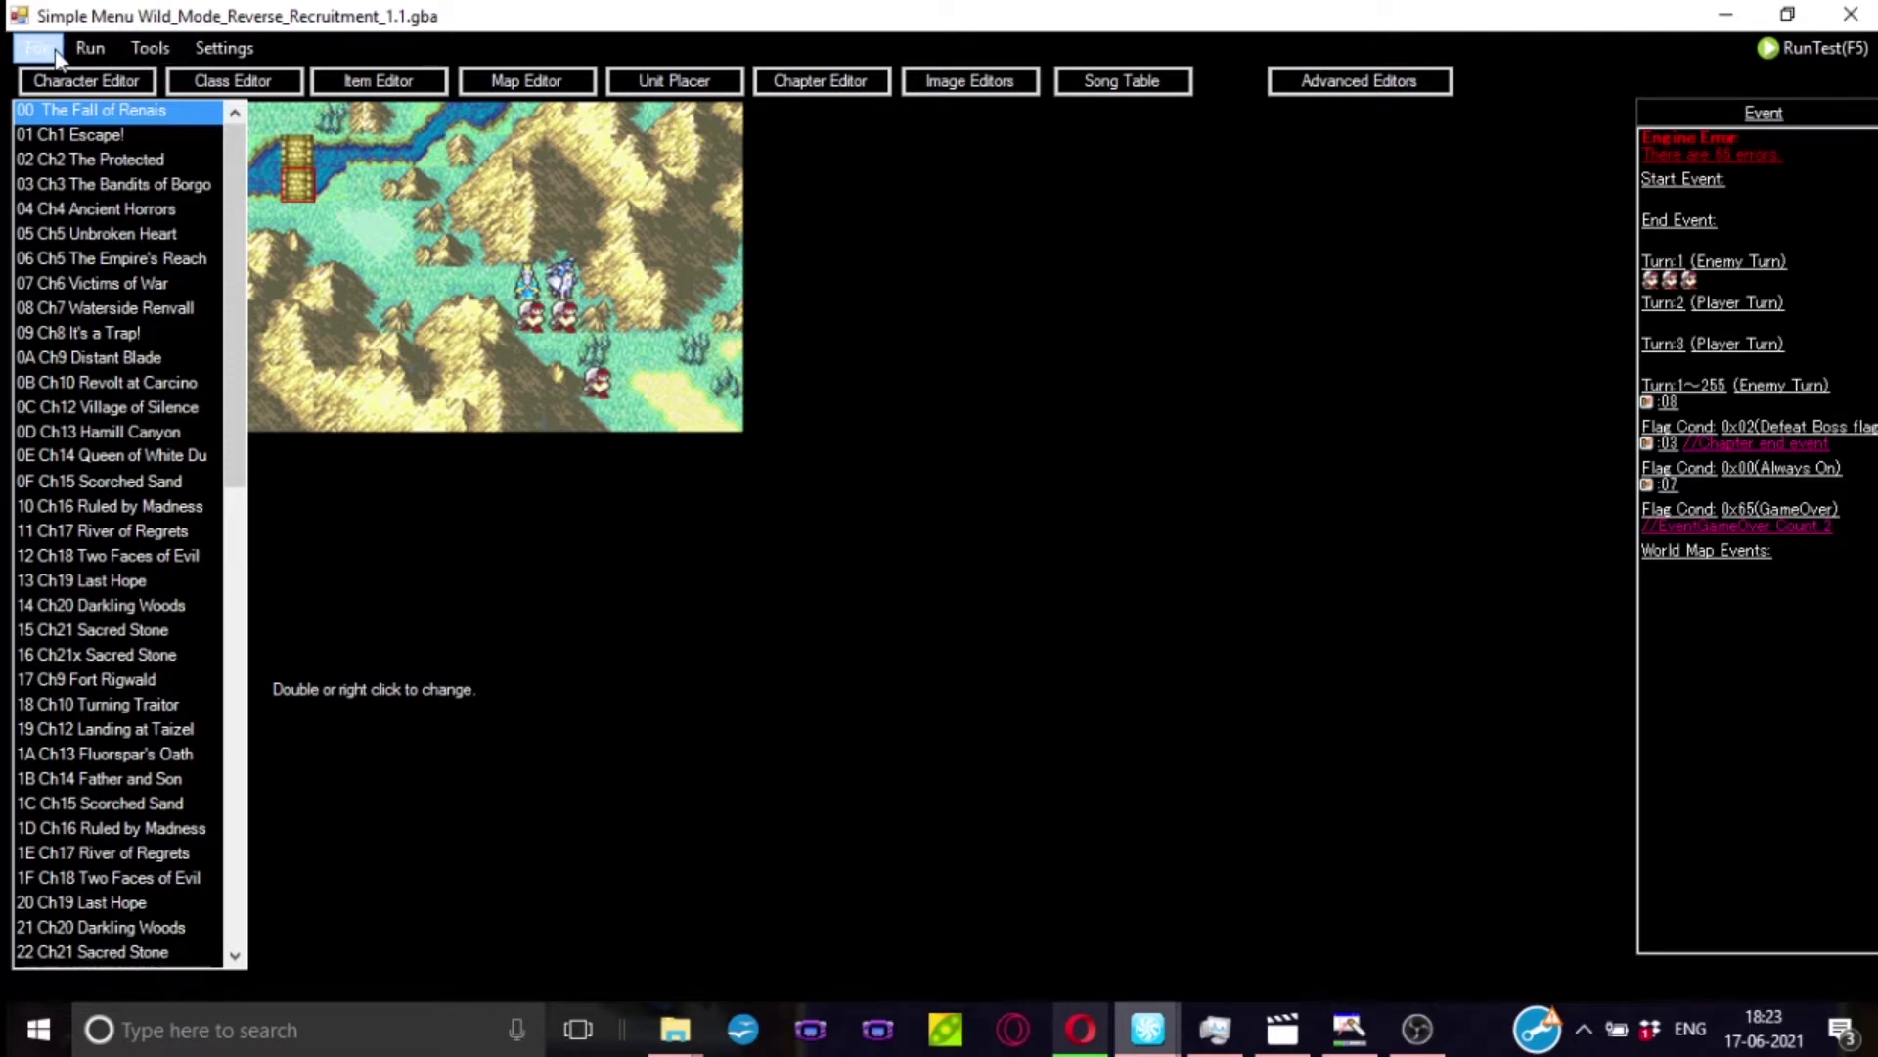
pyautogui.click(41, 48)
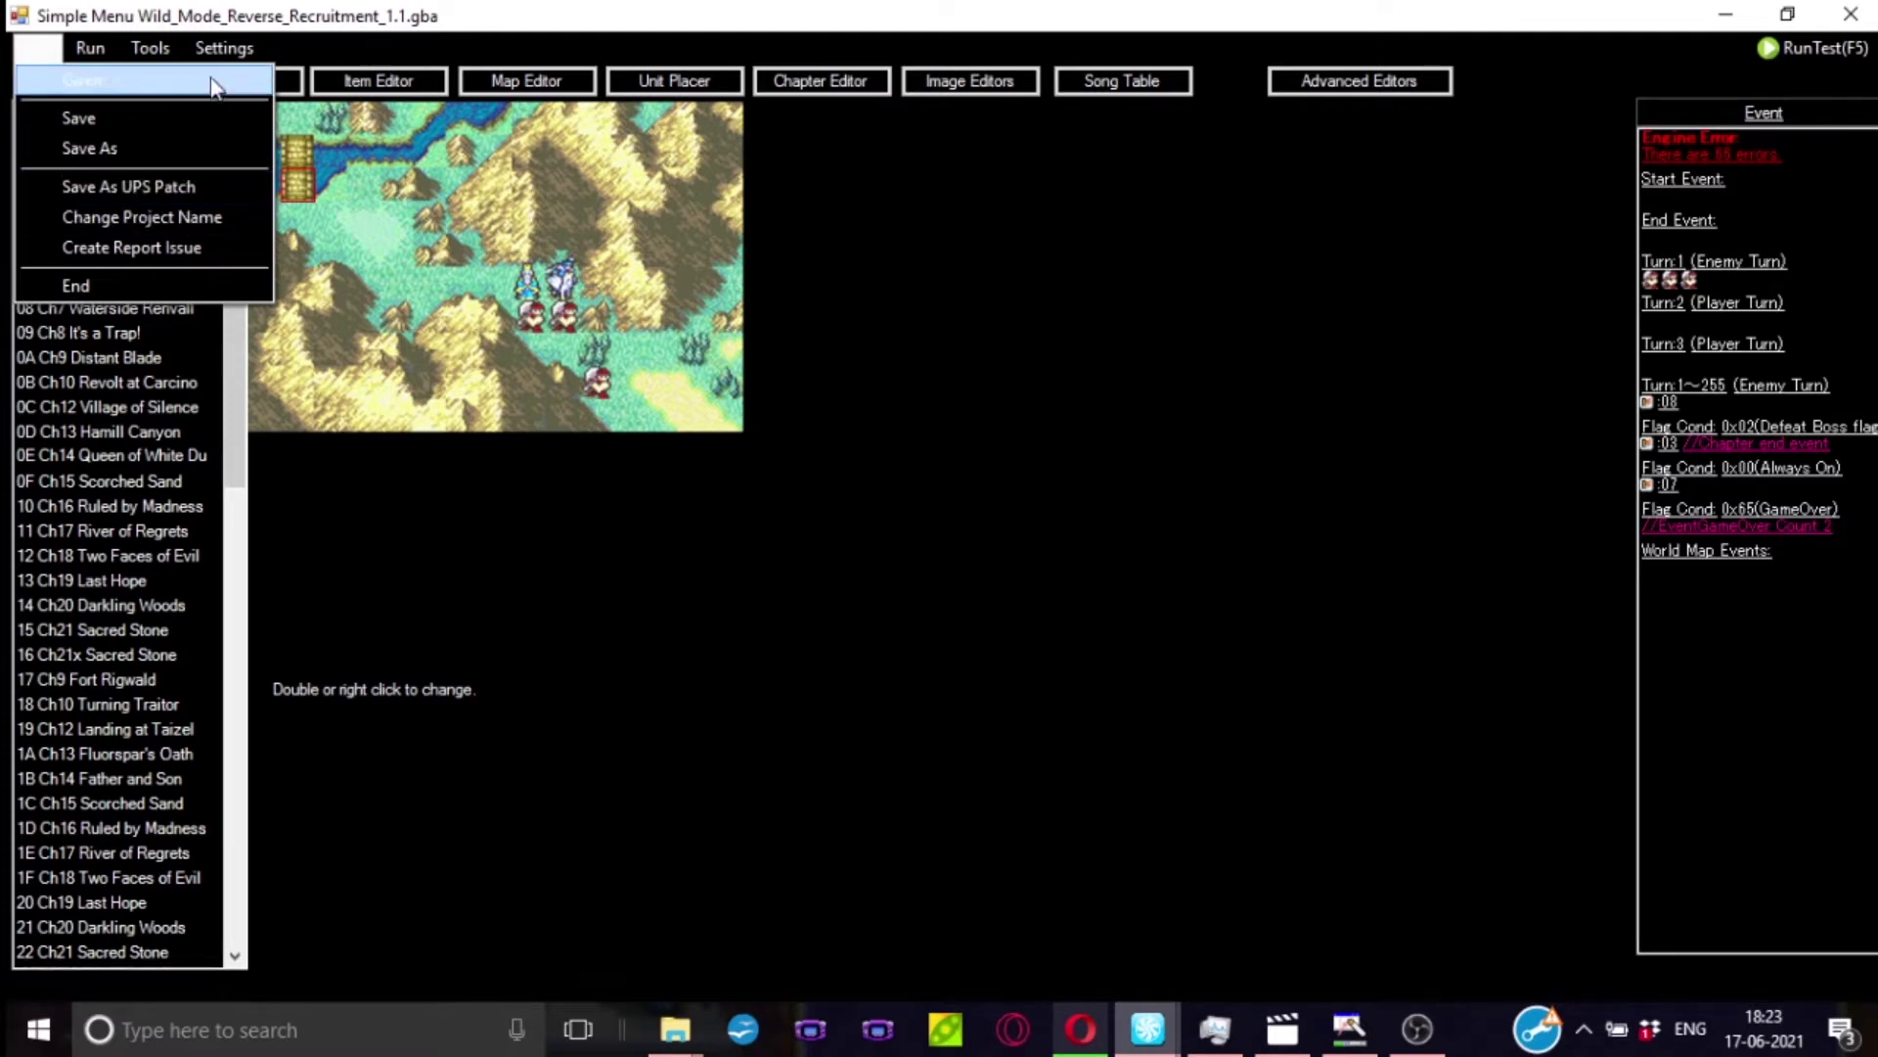
pyautogui.moveTo(196, 30)
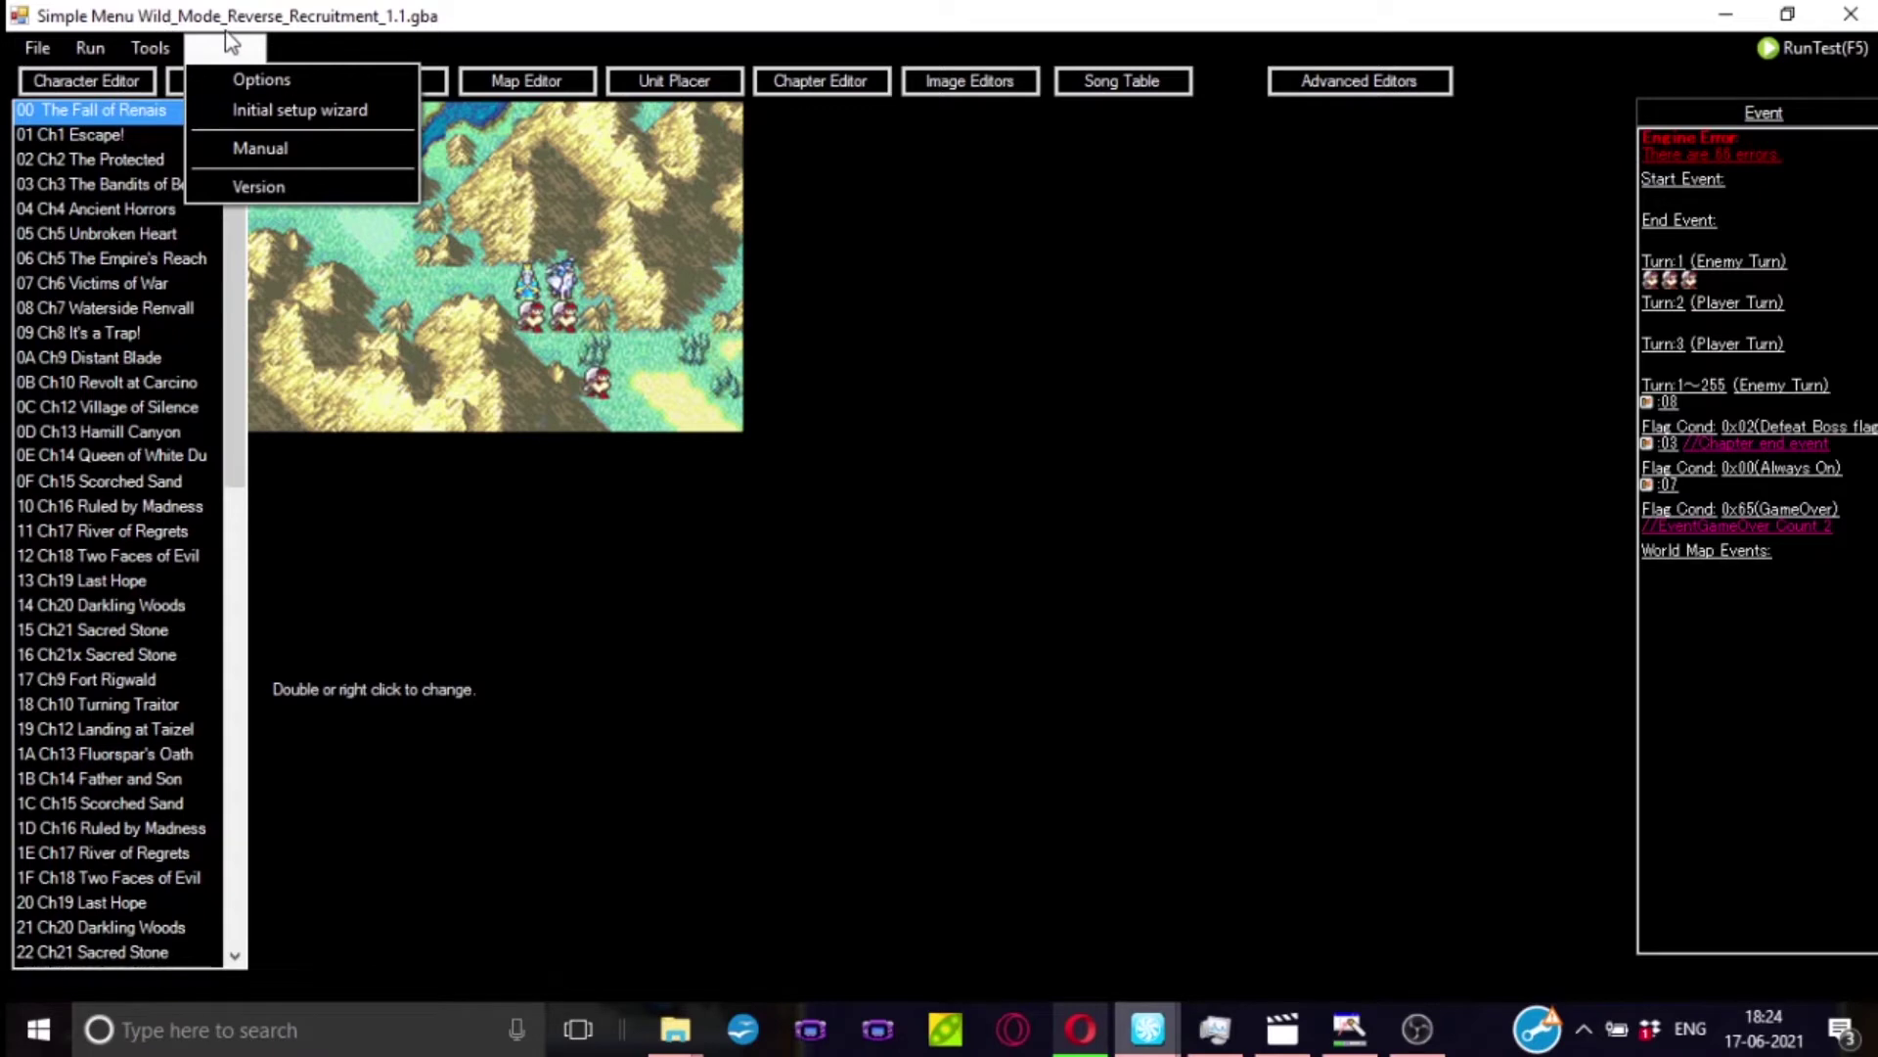
pyautogui.moveTo(37, 51)
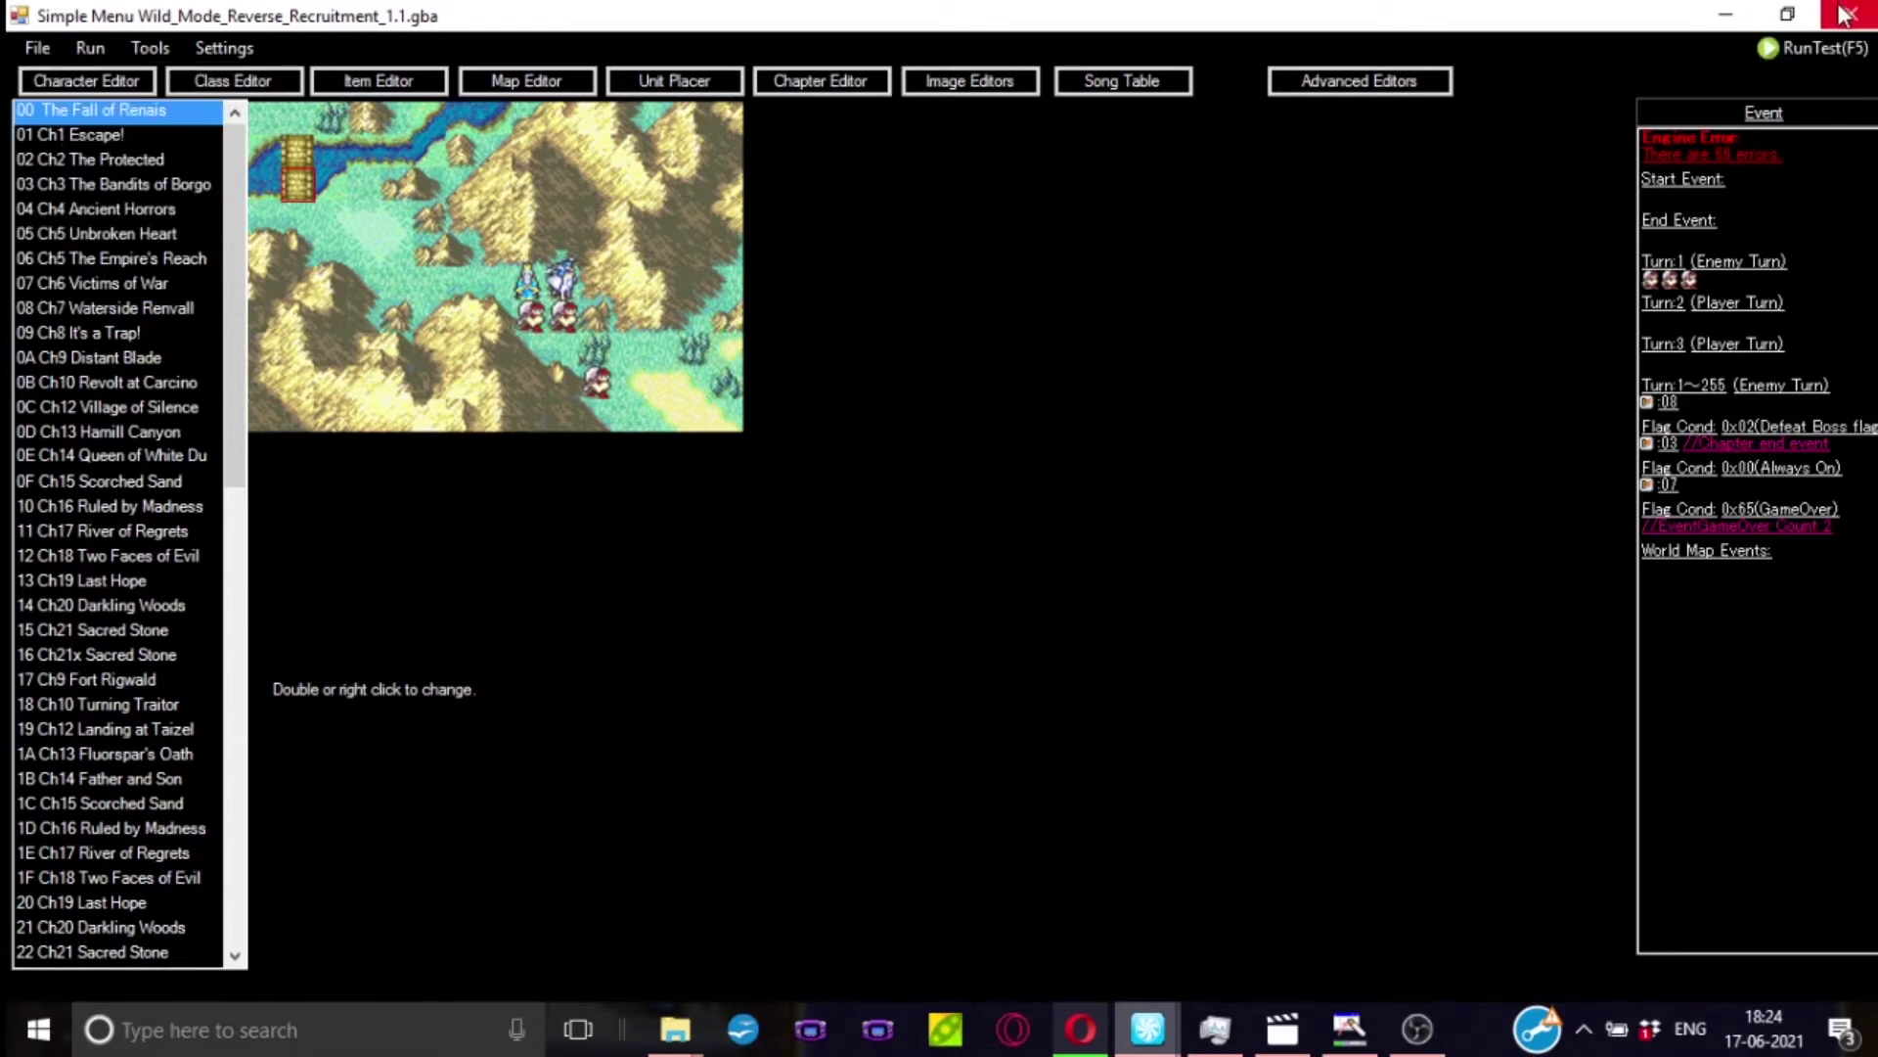
pyautogui.click(150, 47)
# - Open the Work support window for the ROM project, look over its update and feedback options, and close it
pyautogui.moveTo(100, 58)
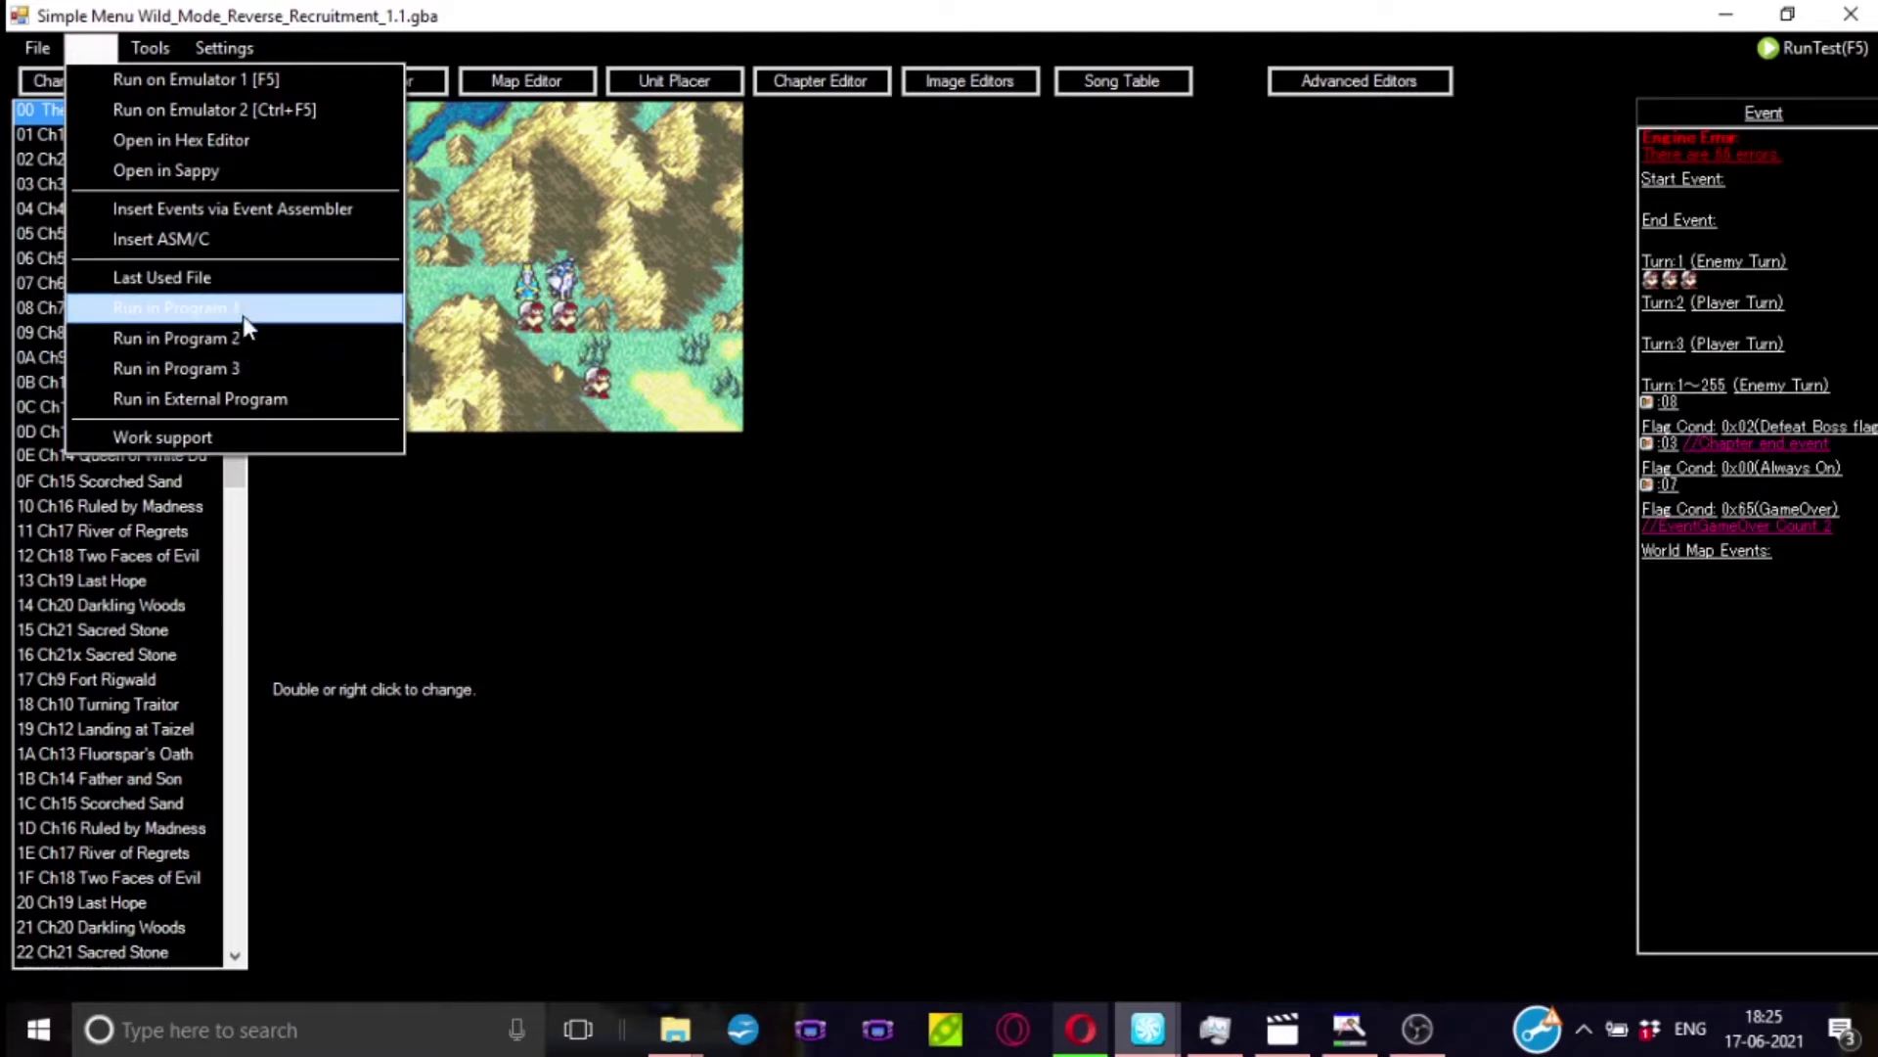
pyautogui.click(272, 440)
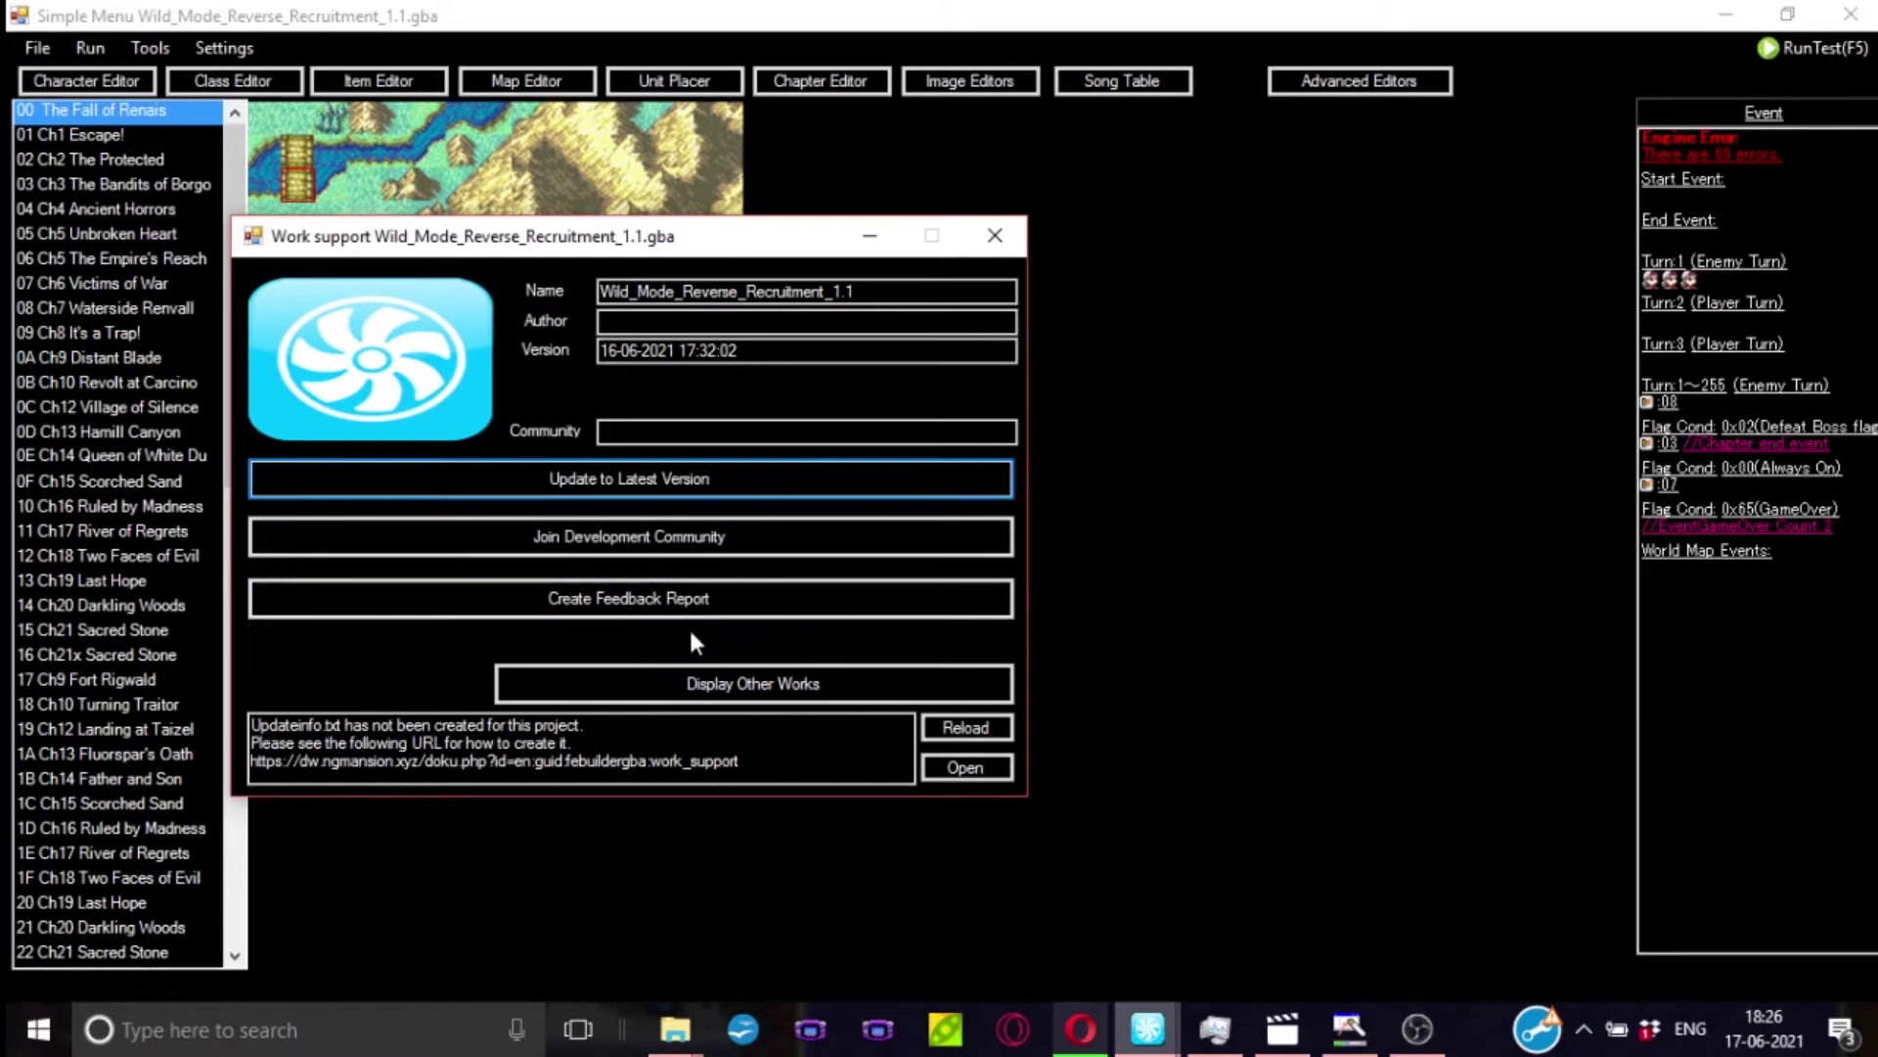
pyautogui.click(988, 238)
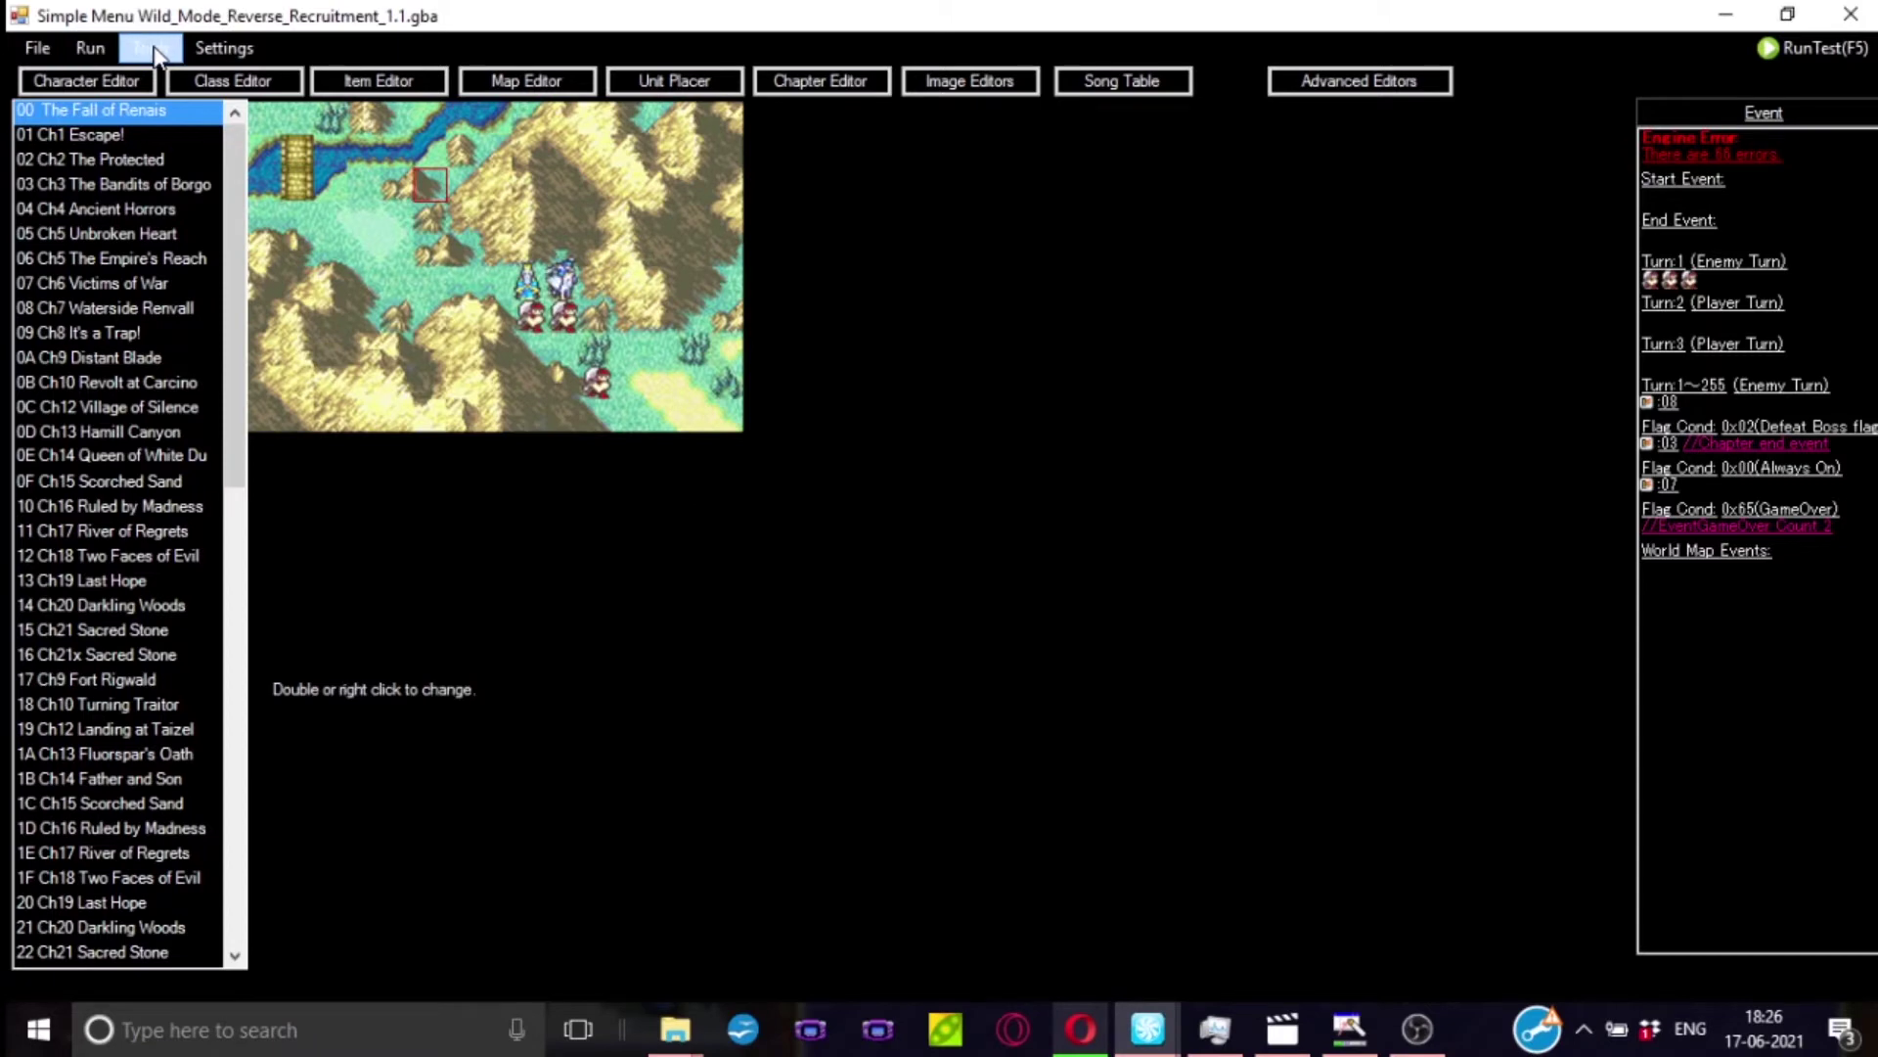
# - Review the ROM's revision history from the newest to the oldest entries and close it
pyautogui.click(152, 48)
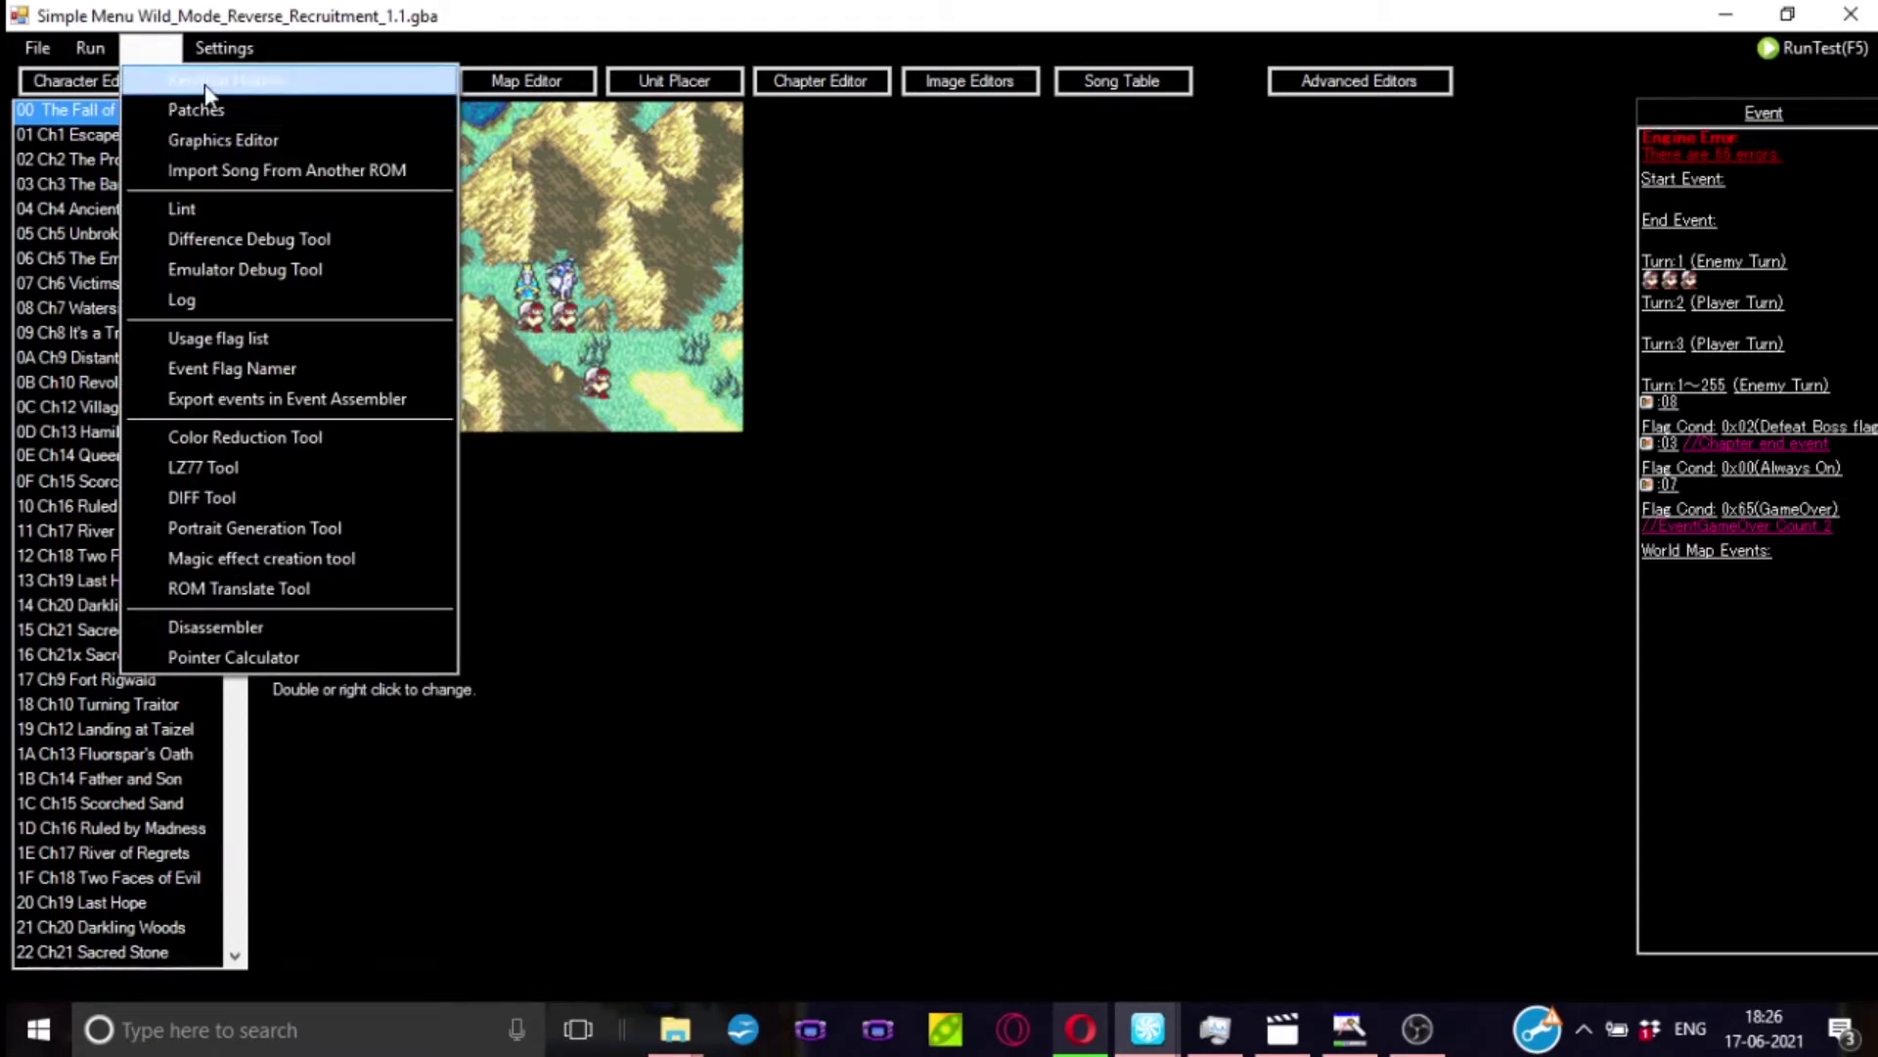
pyautogui.click(324, 83)
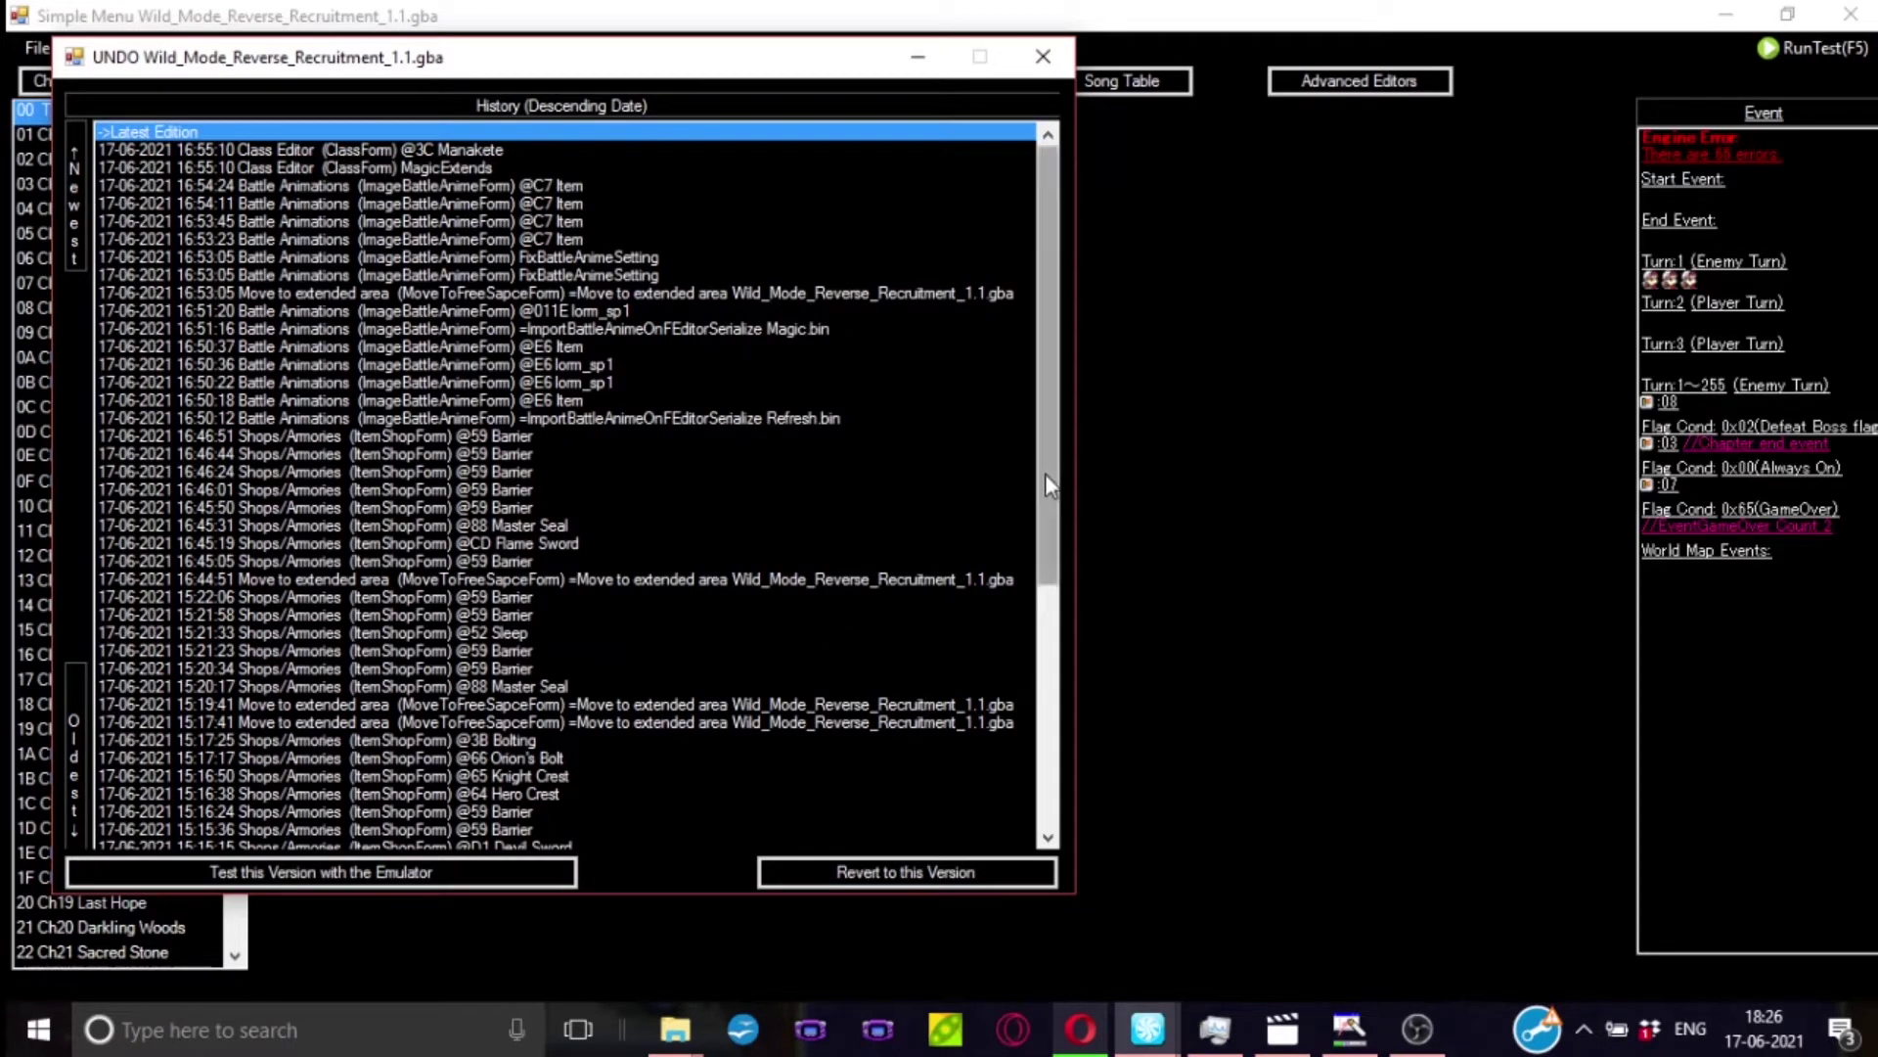
pyautogui.moveTo(1045, 474); pyautogui.dragTo(1027, 761)
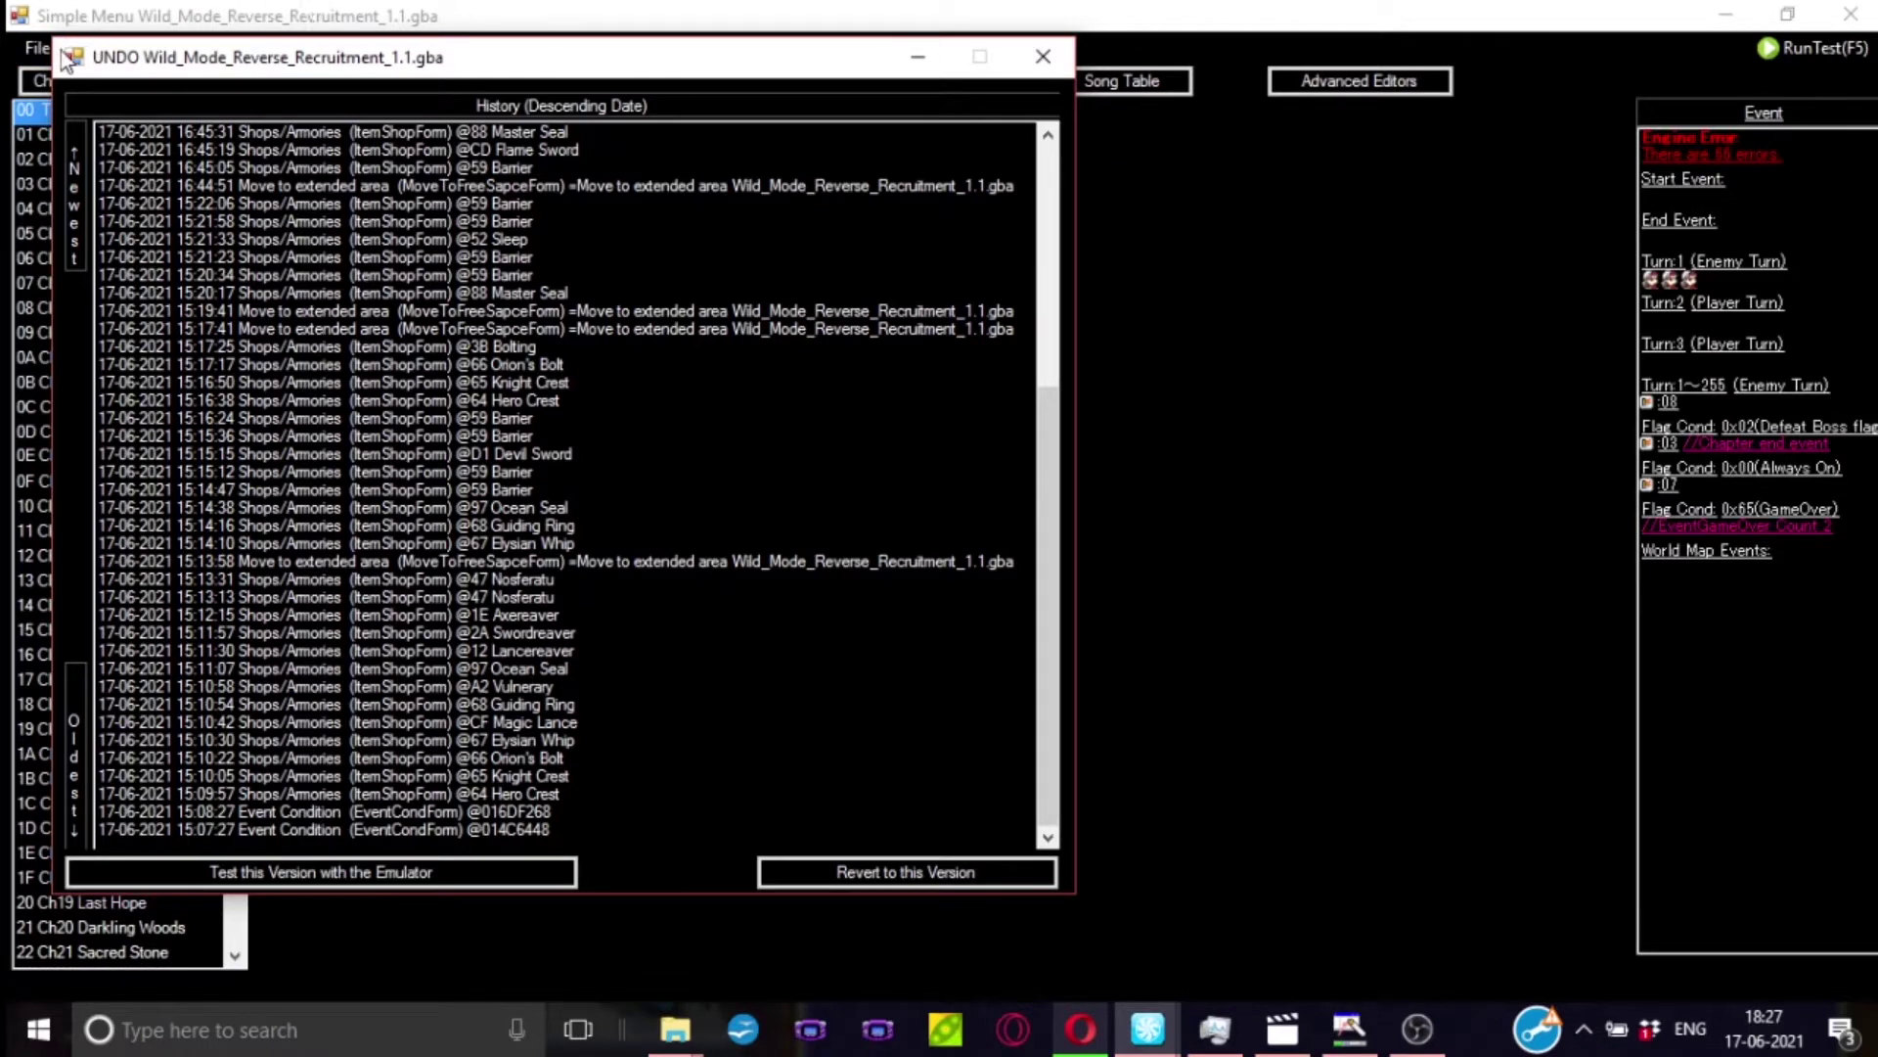
pyautogui.click(1035, 68)
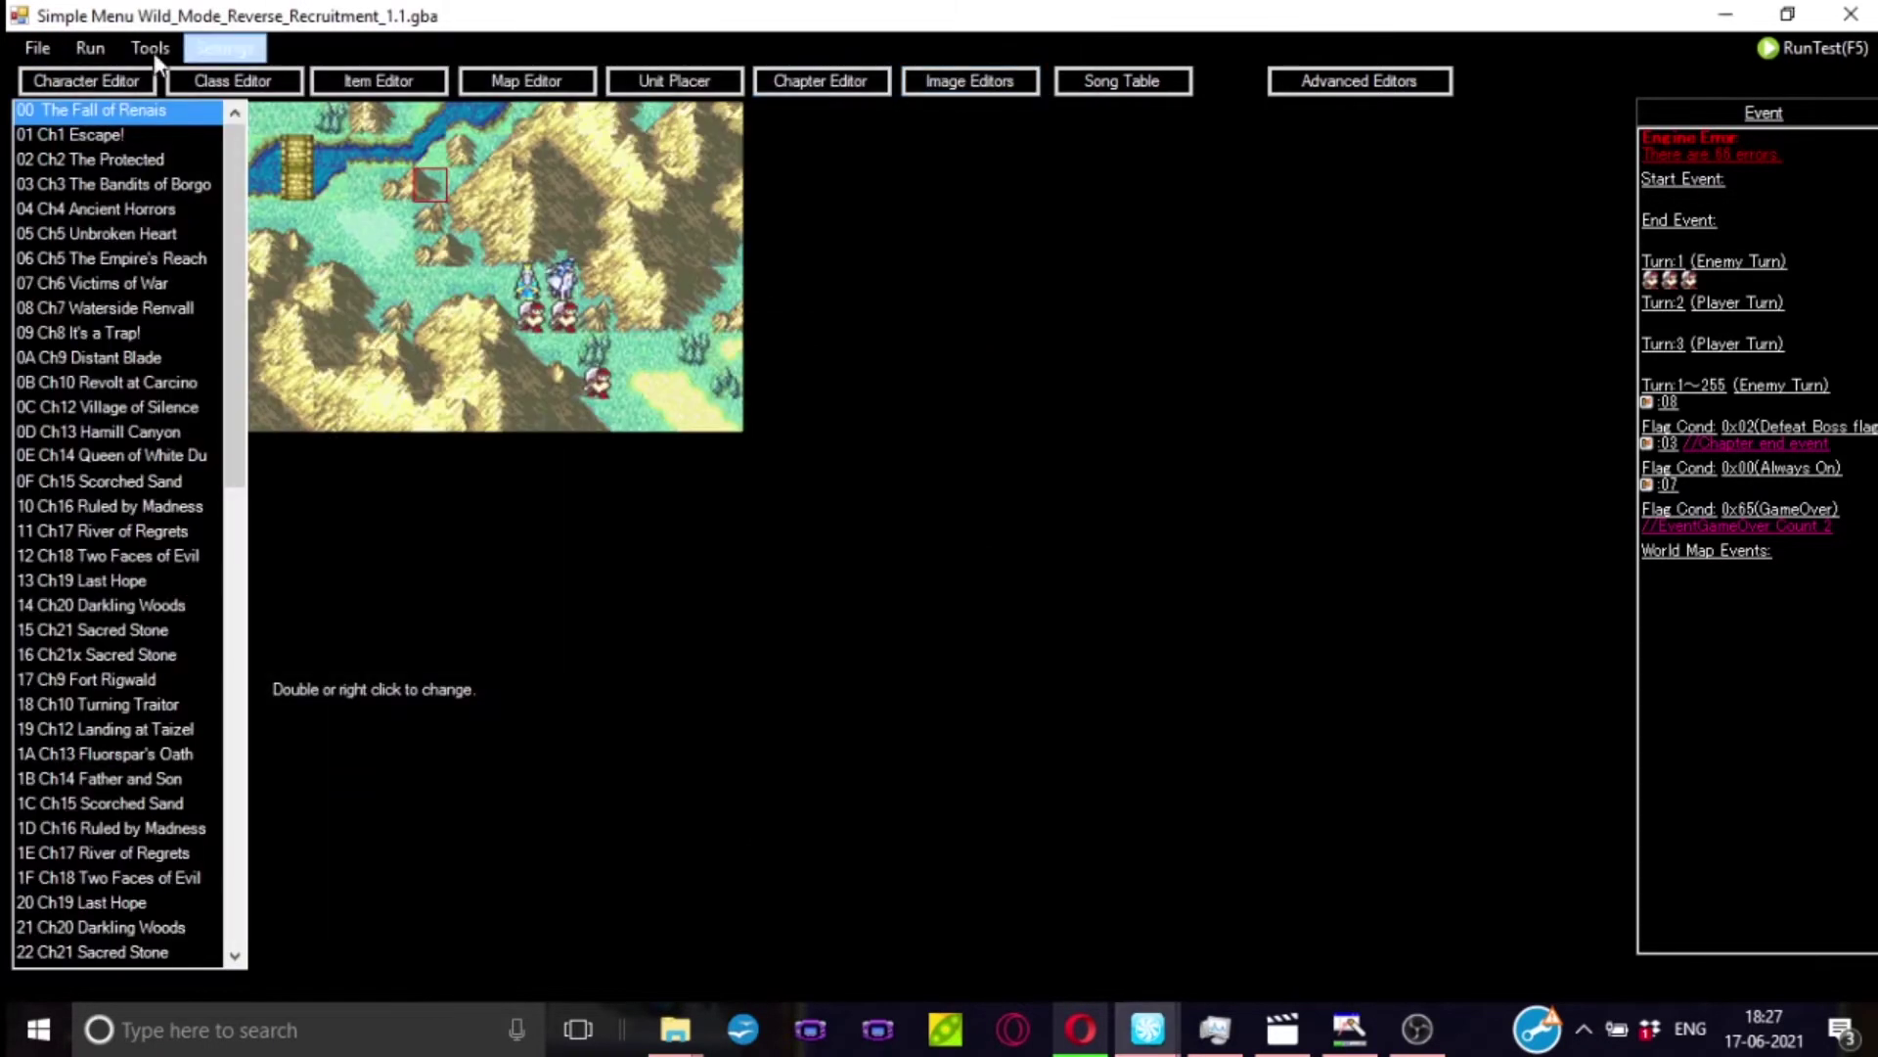
# - Load "FE8 Soundtrack Remastered.gba" as the source ROM in the Import Song From Another ROM tool
pyautogui.click(155, 47)
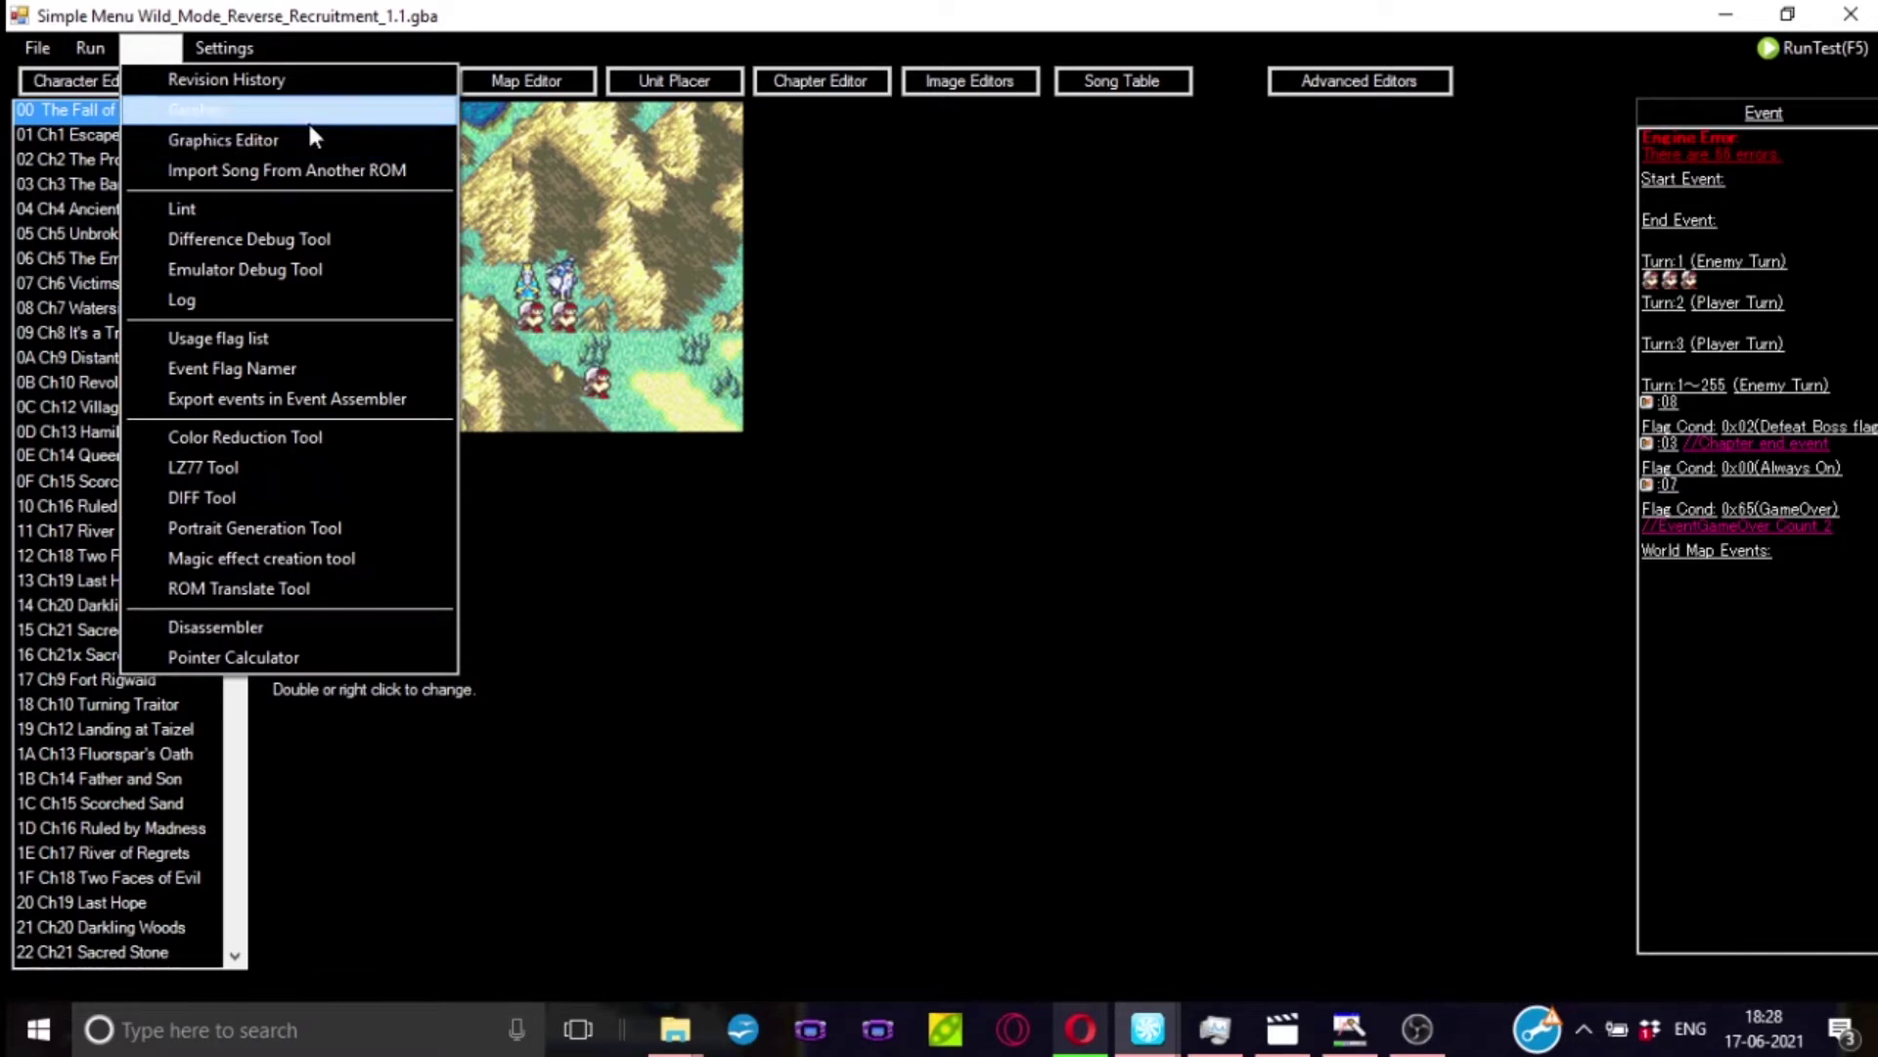
pyautogui.click(322, 176)
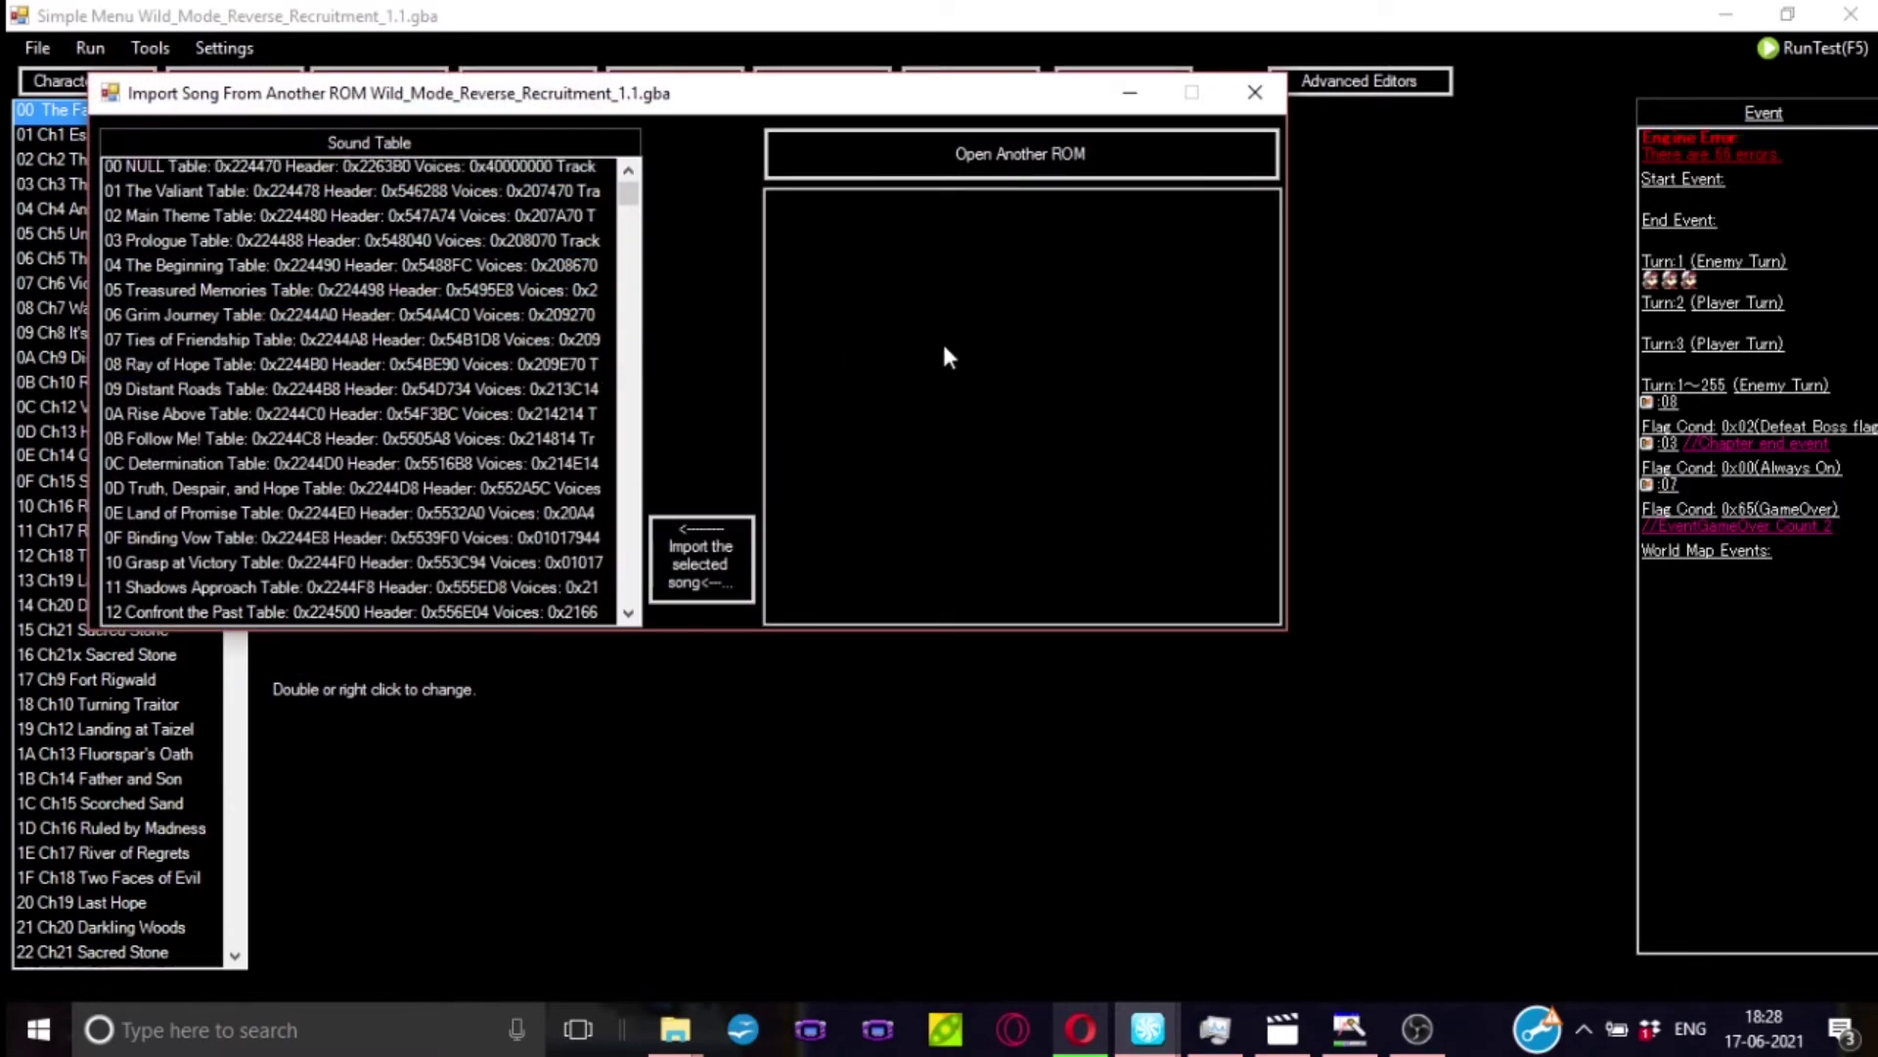
pyautogui.click(909, 156)
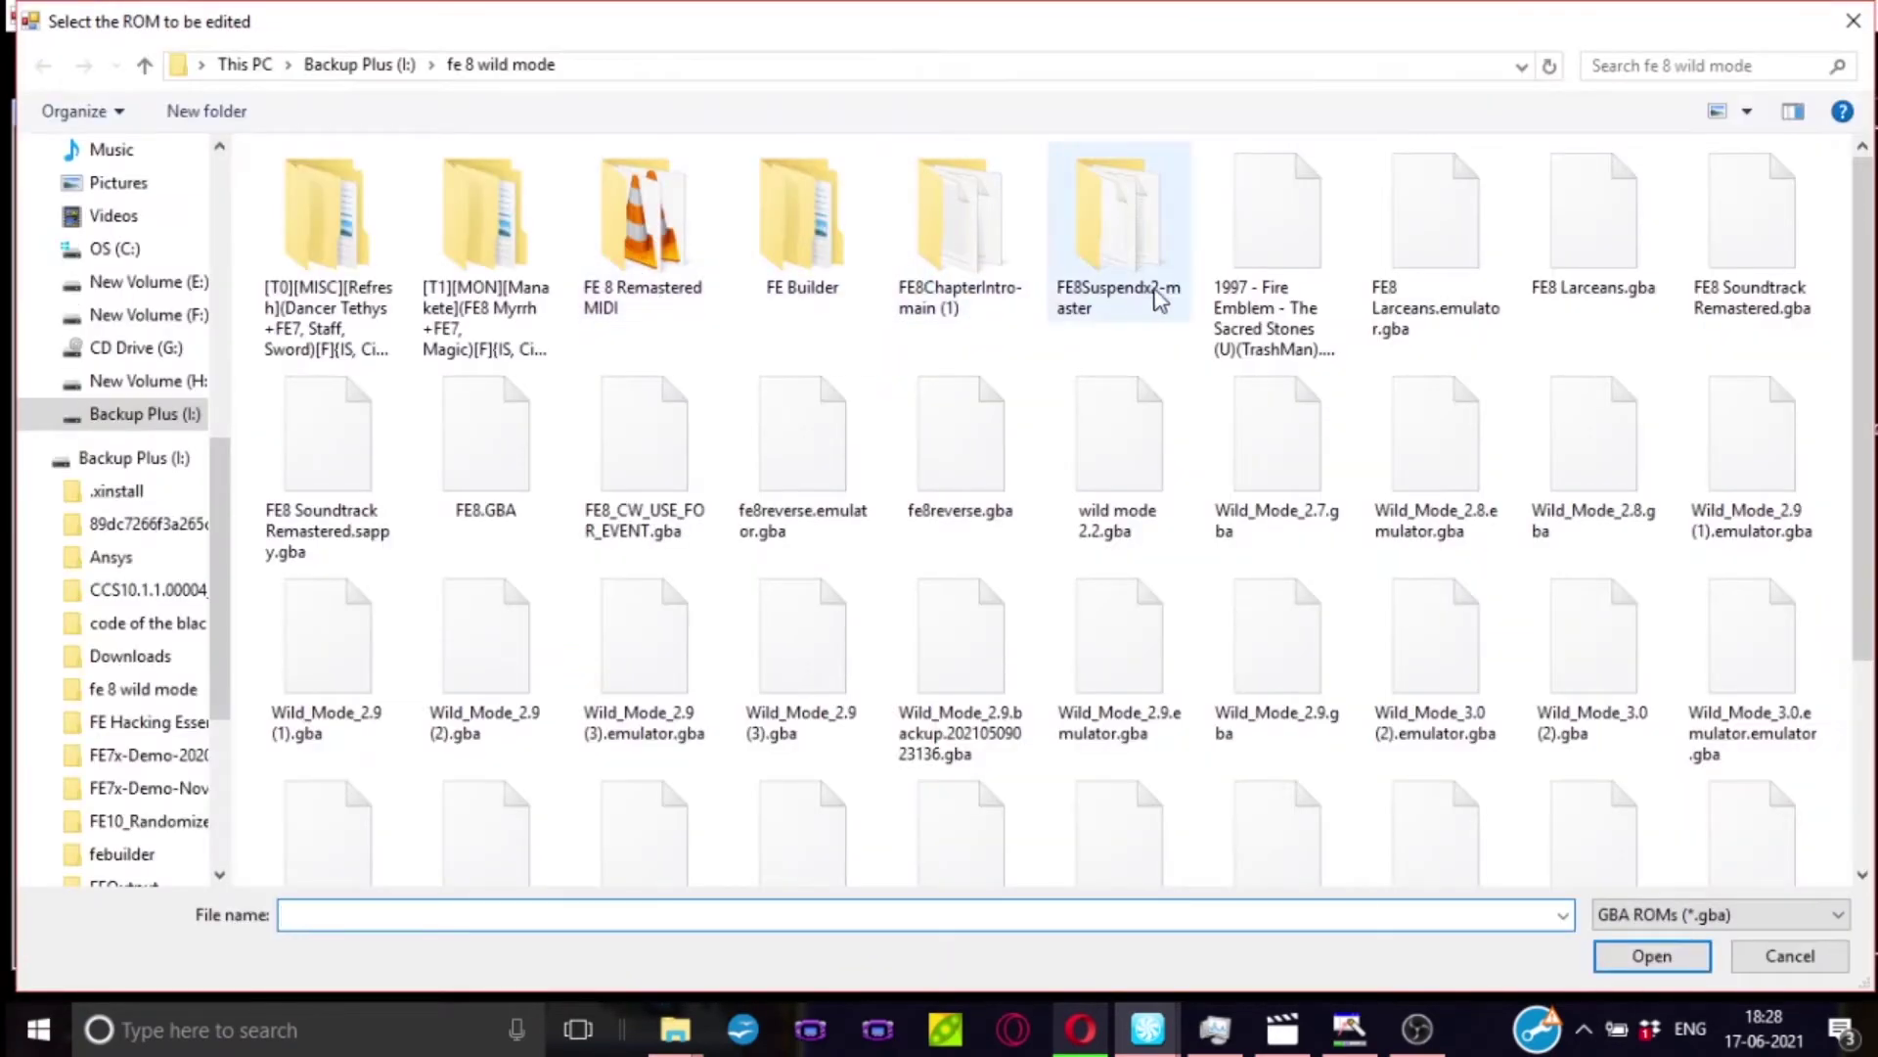
pyautogui.doubleClick(1726, 306)
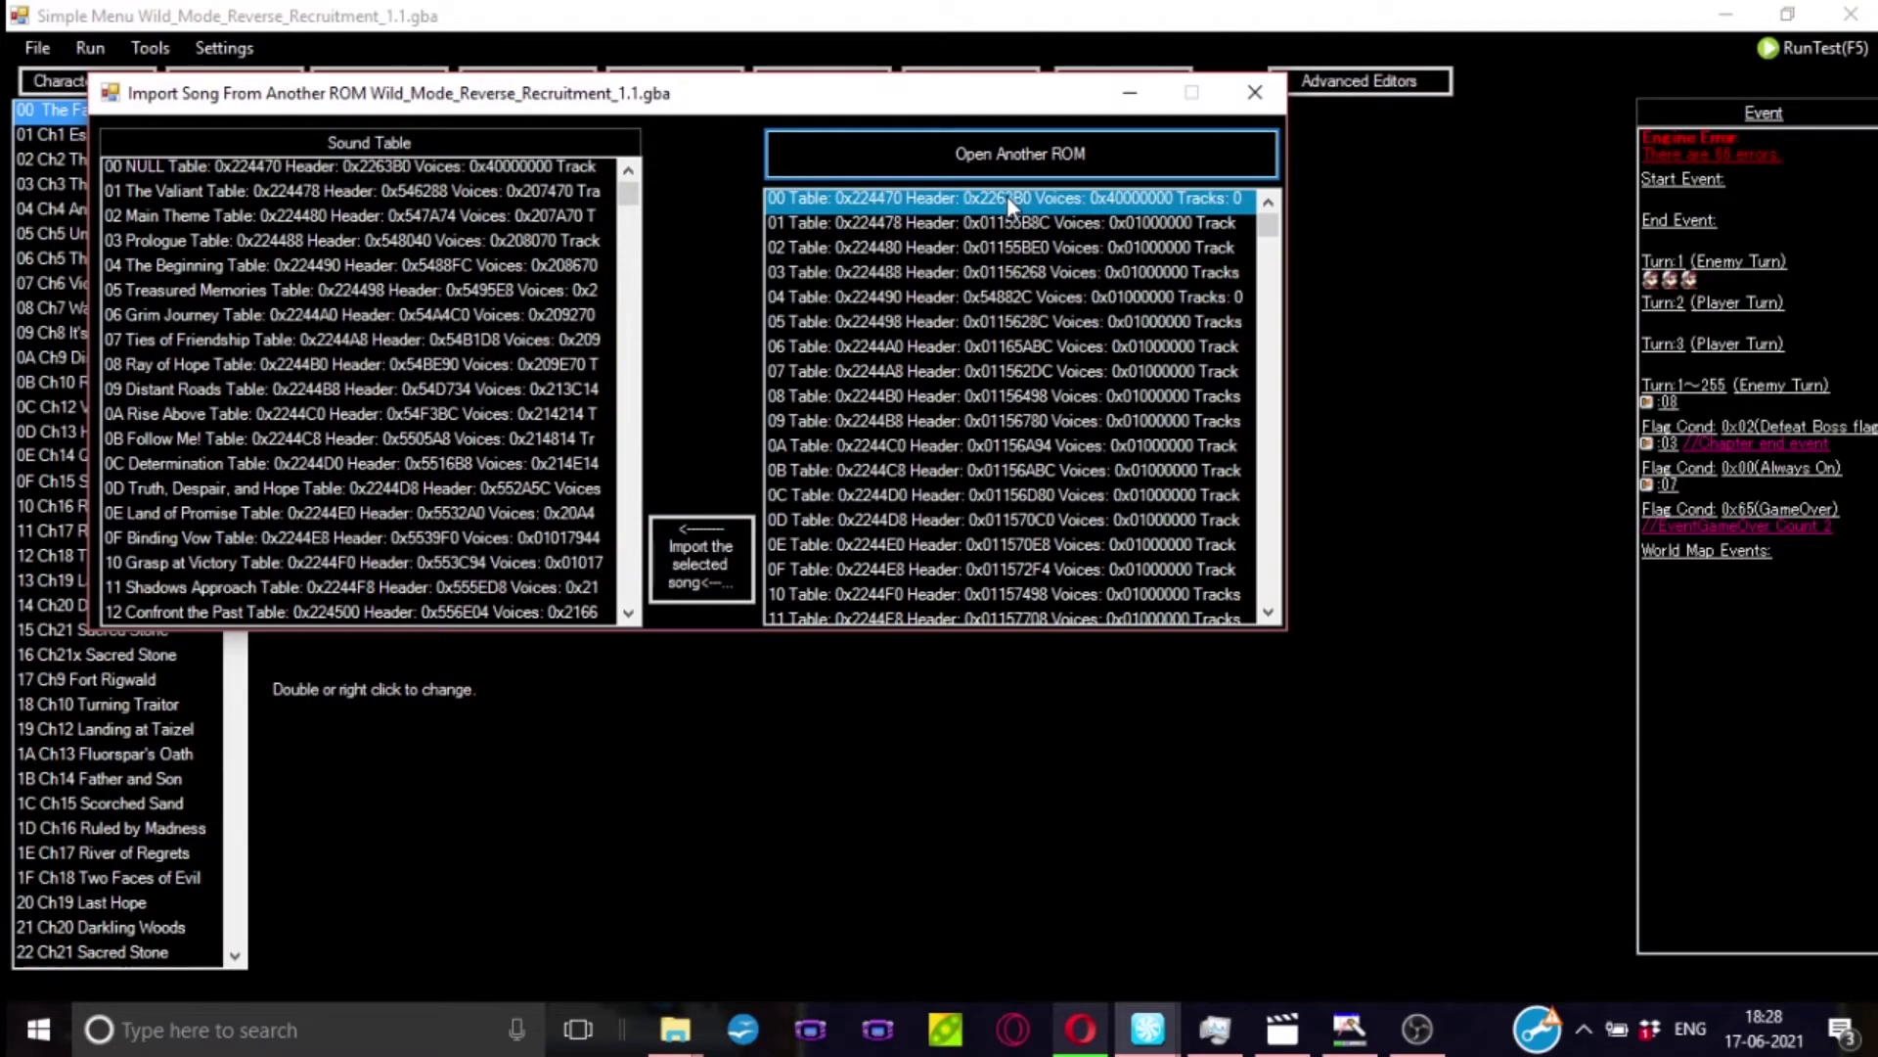
# - Select song 01 in both the current ROM's sound table and the source ROM's list, and close the tool without importing
pyautogui.moveTo(556, 171); pyautogui.dragTo(566, 196)
pyautogui.click(787, 198)
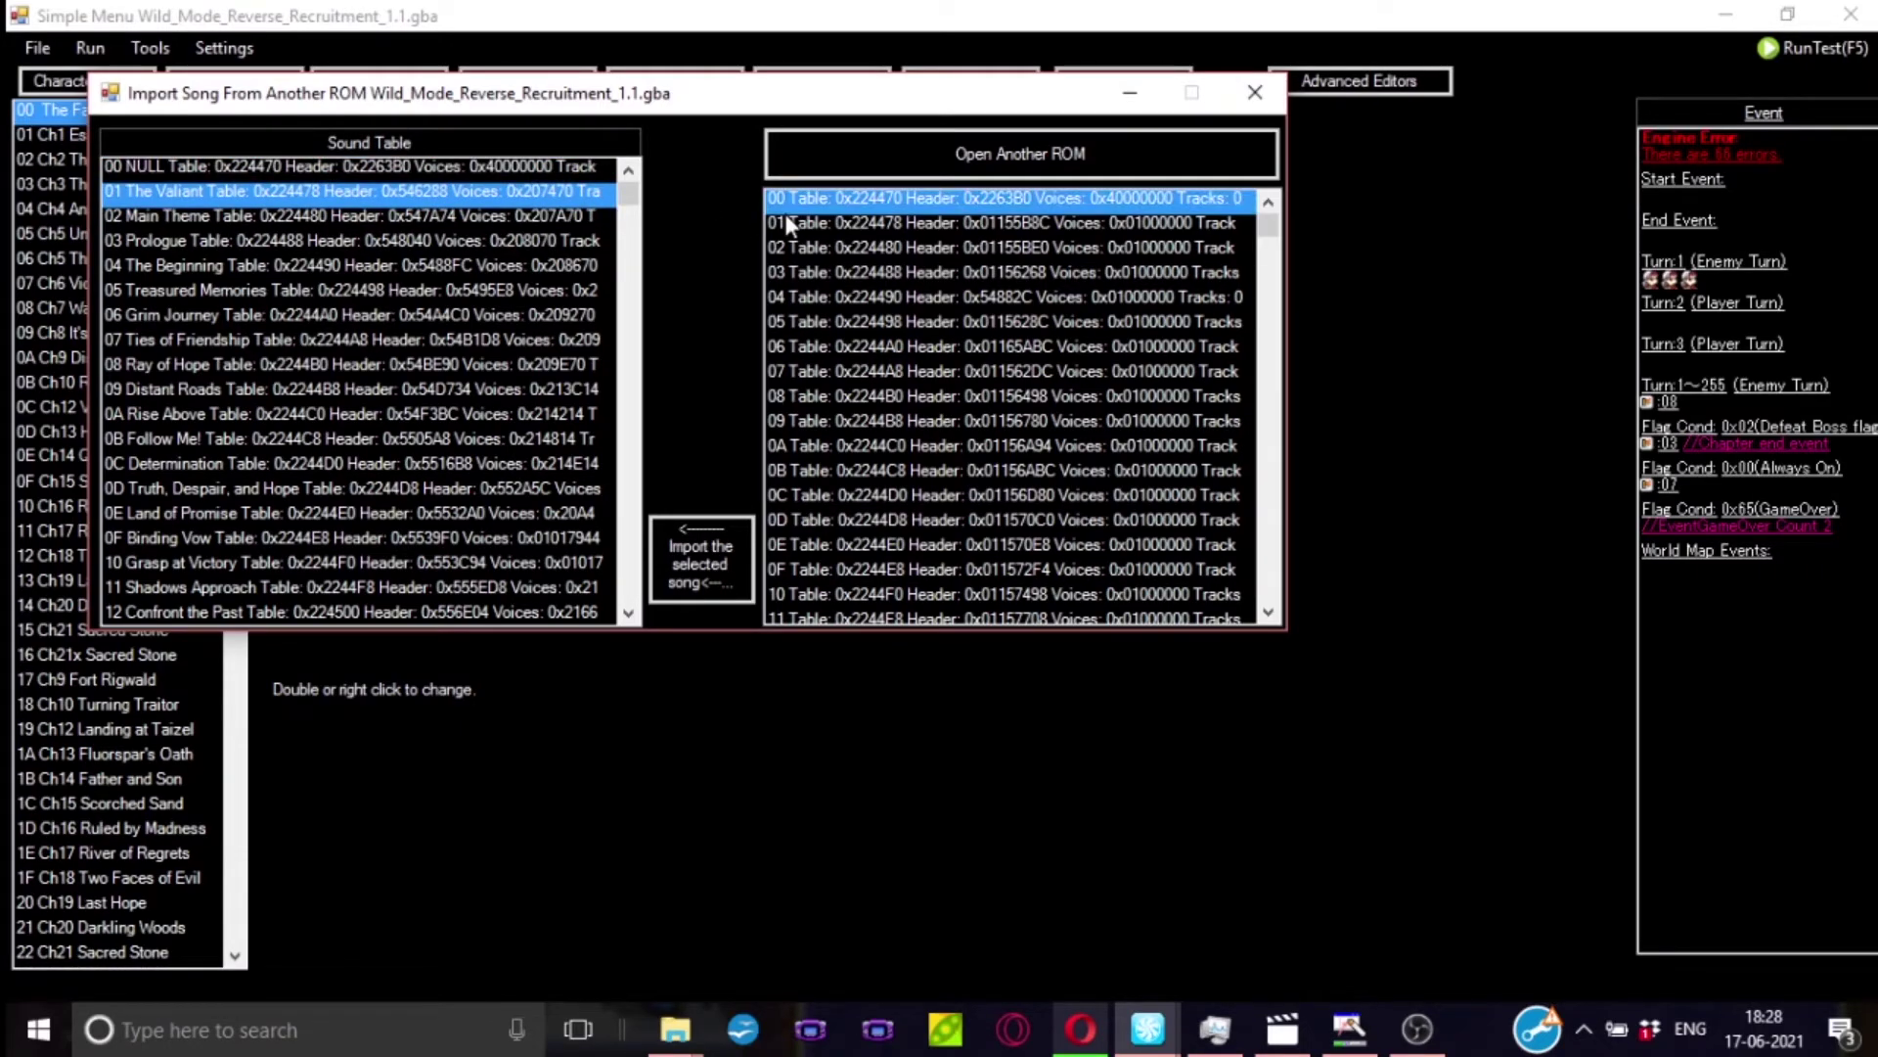
pyautogui.click(795, 223)
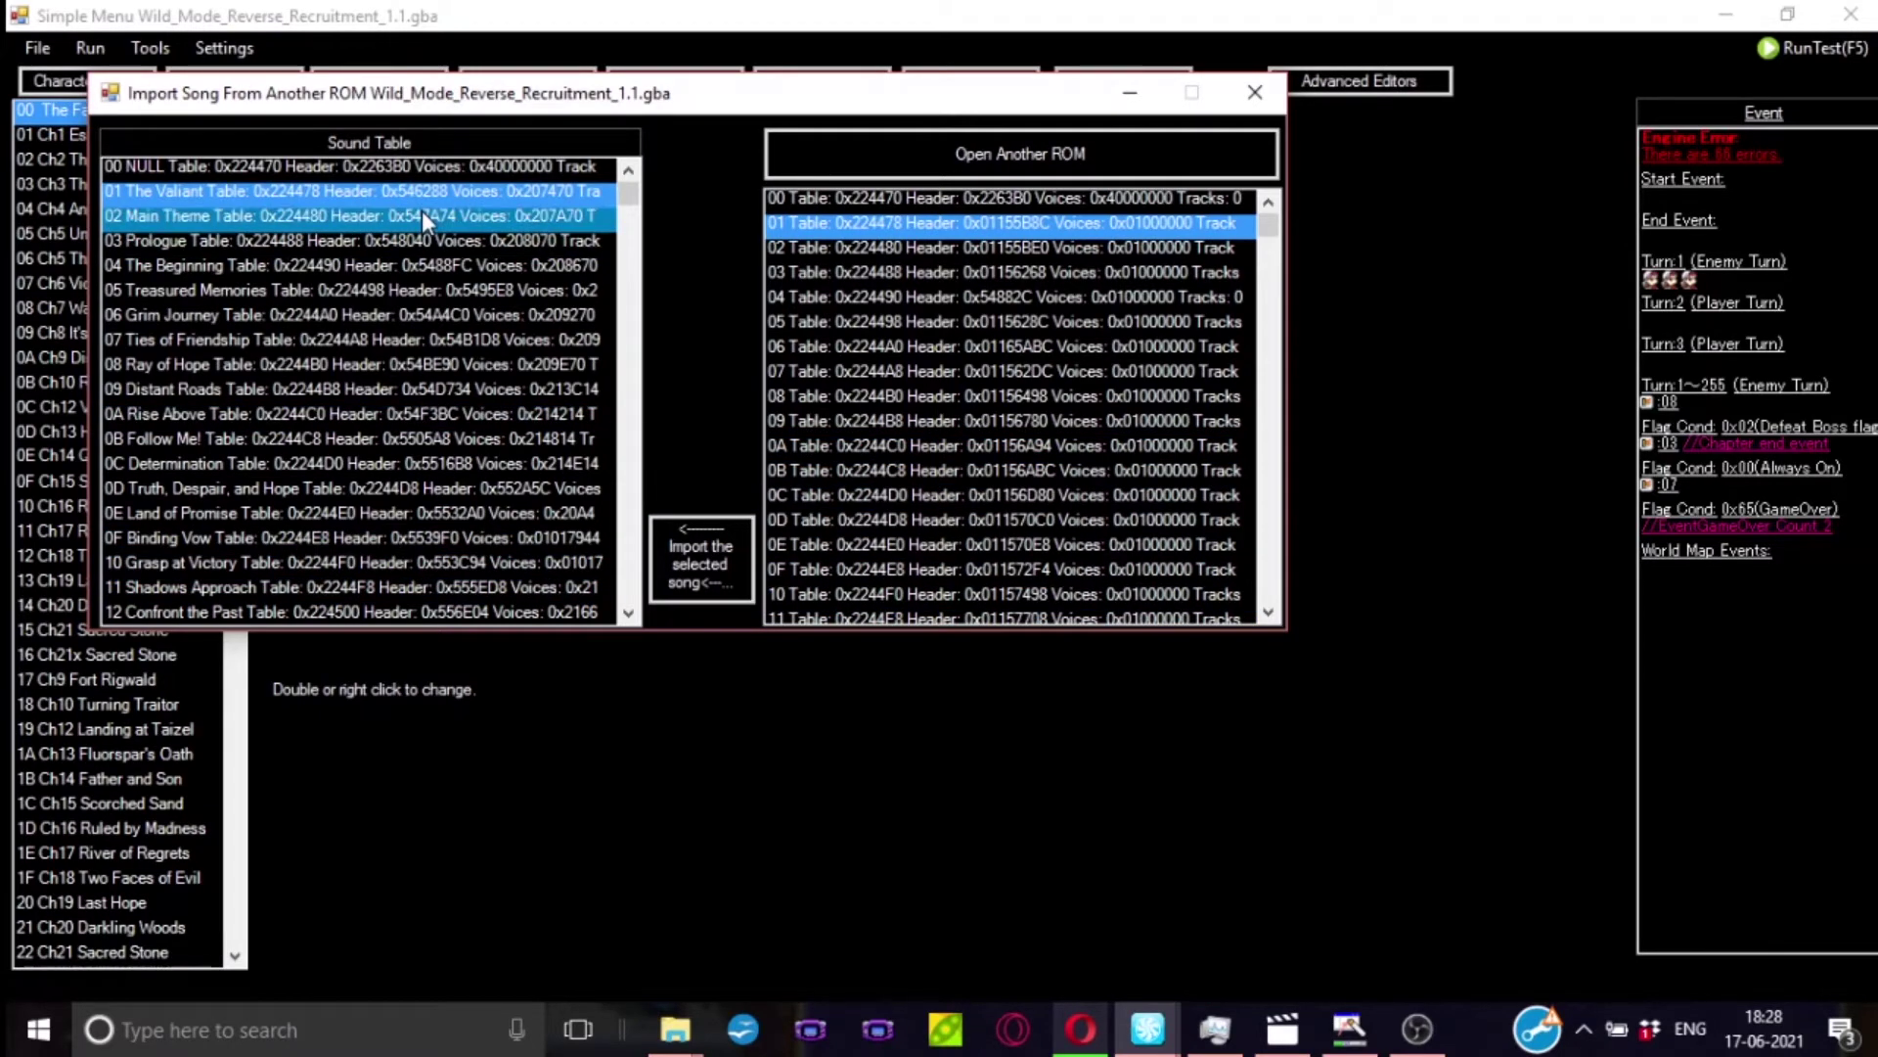
pyautogui.click(1254, 90)
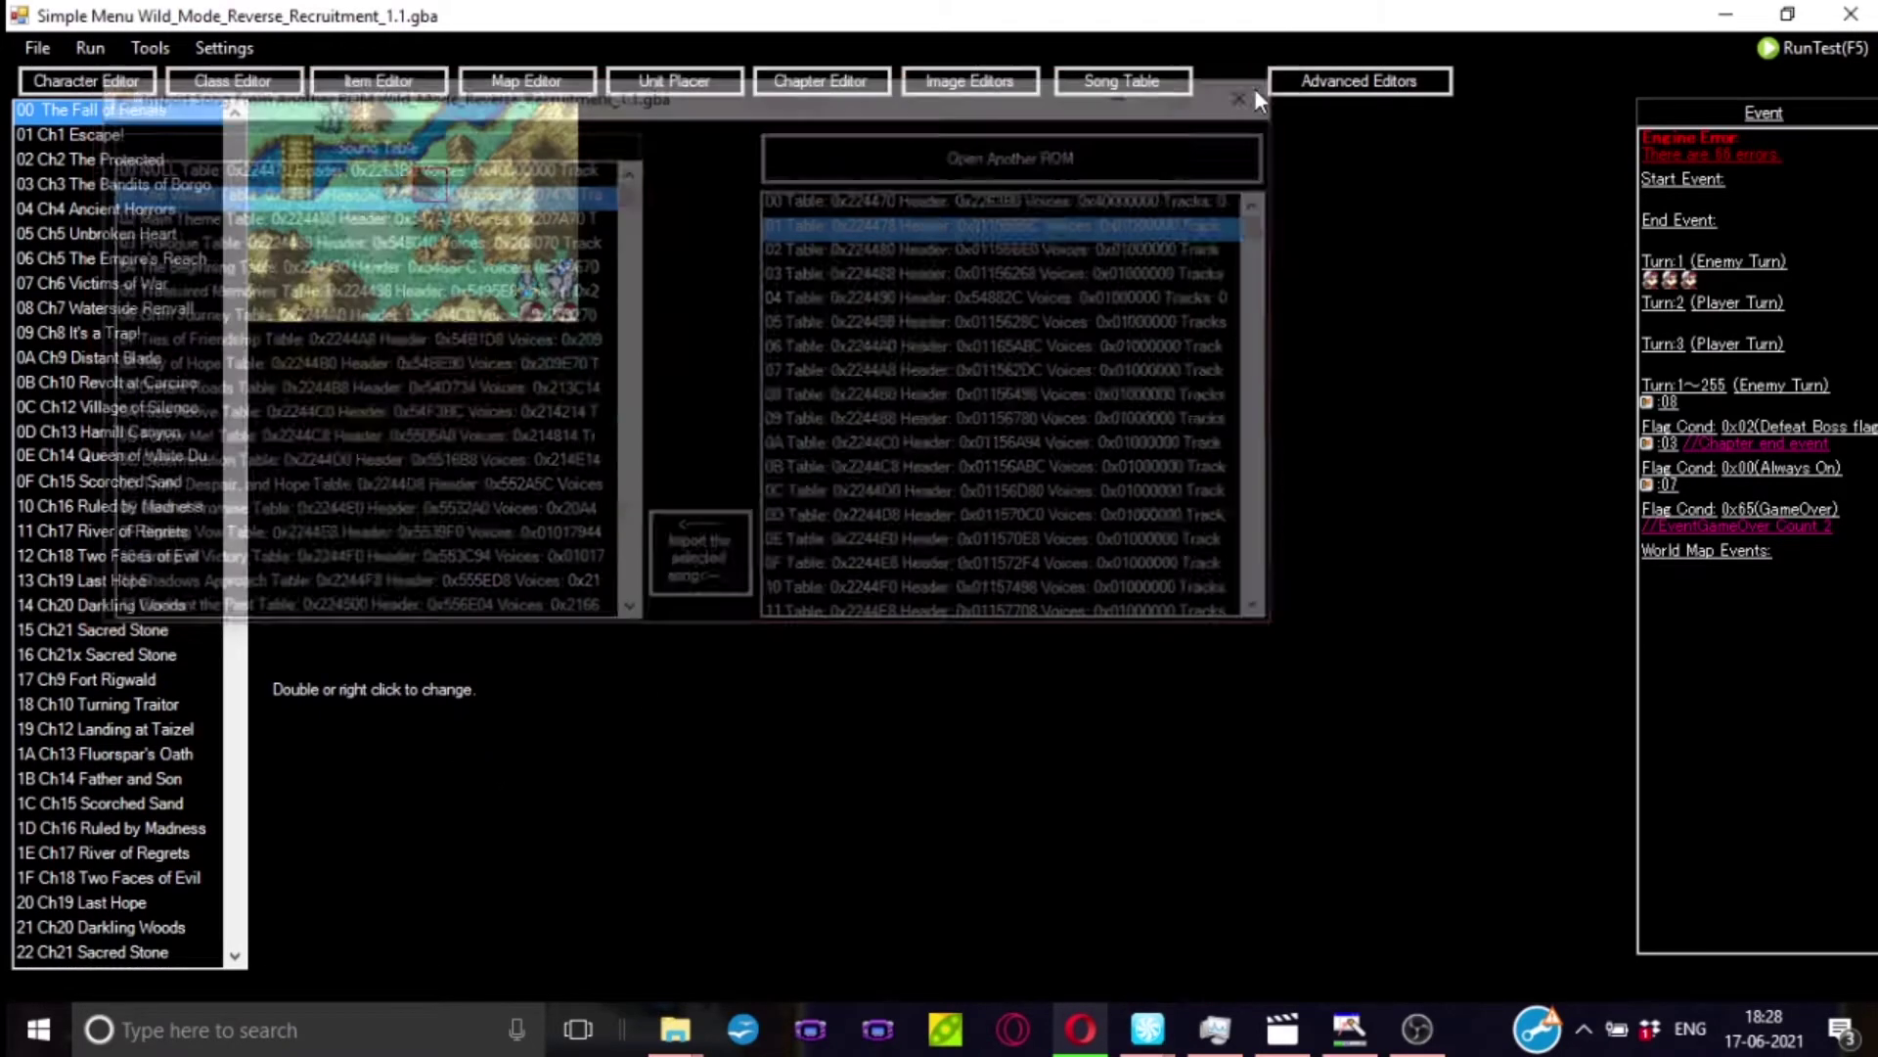
pyautogui.click(150, 47)
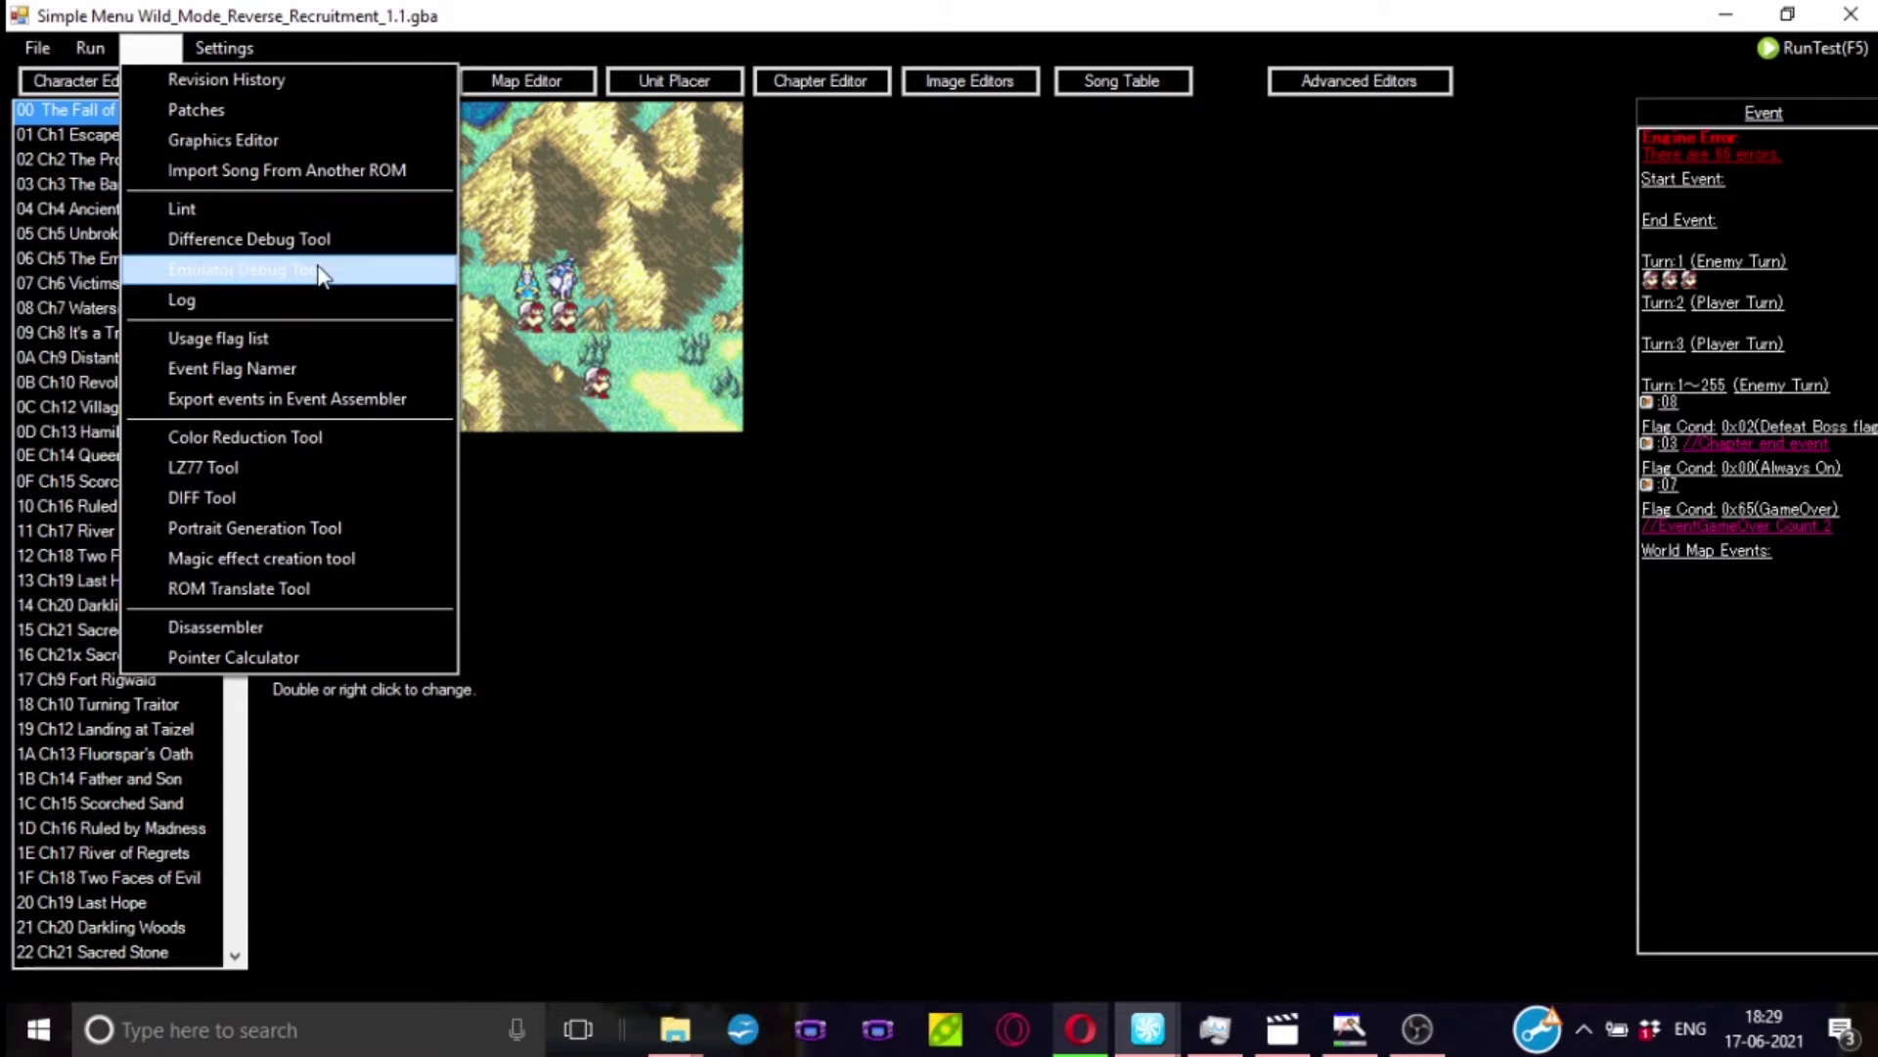
pyautogui.click(150, 47)
pyautogui.click(84, 49)
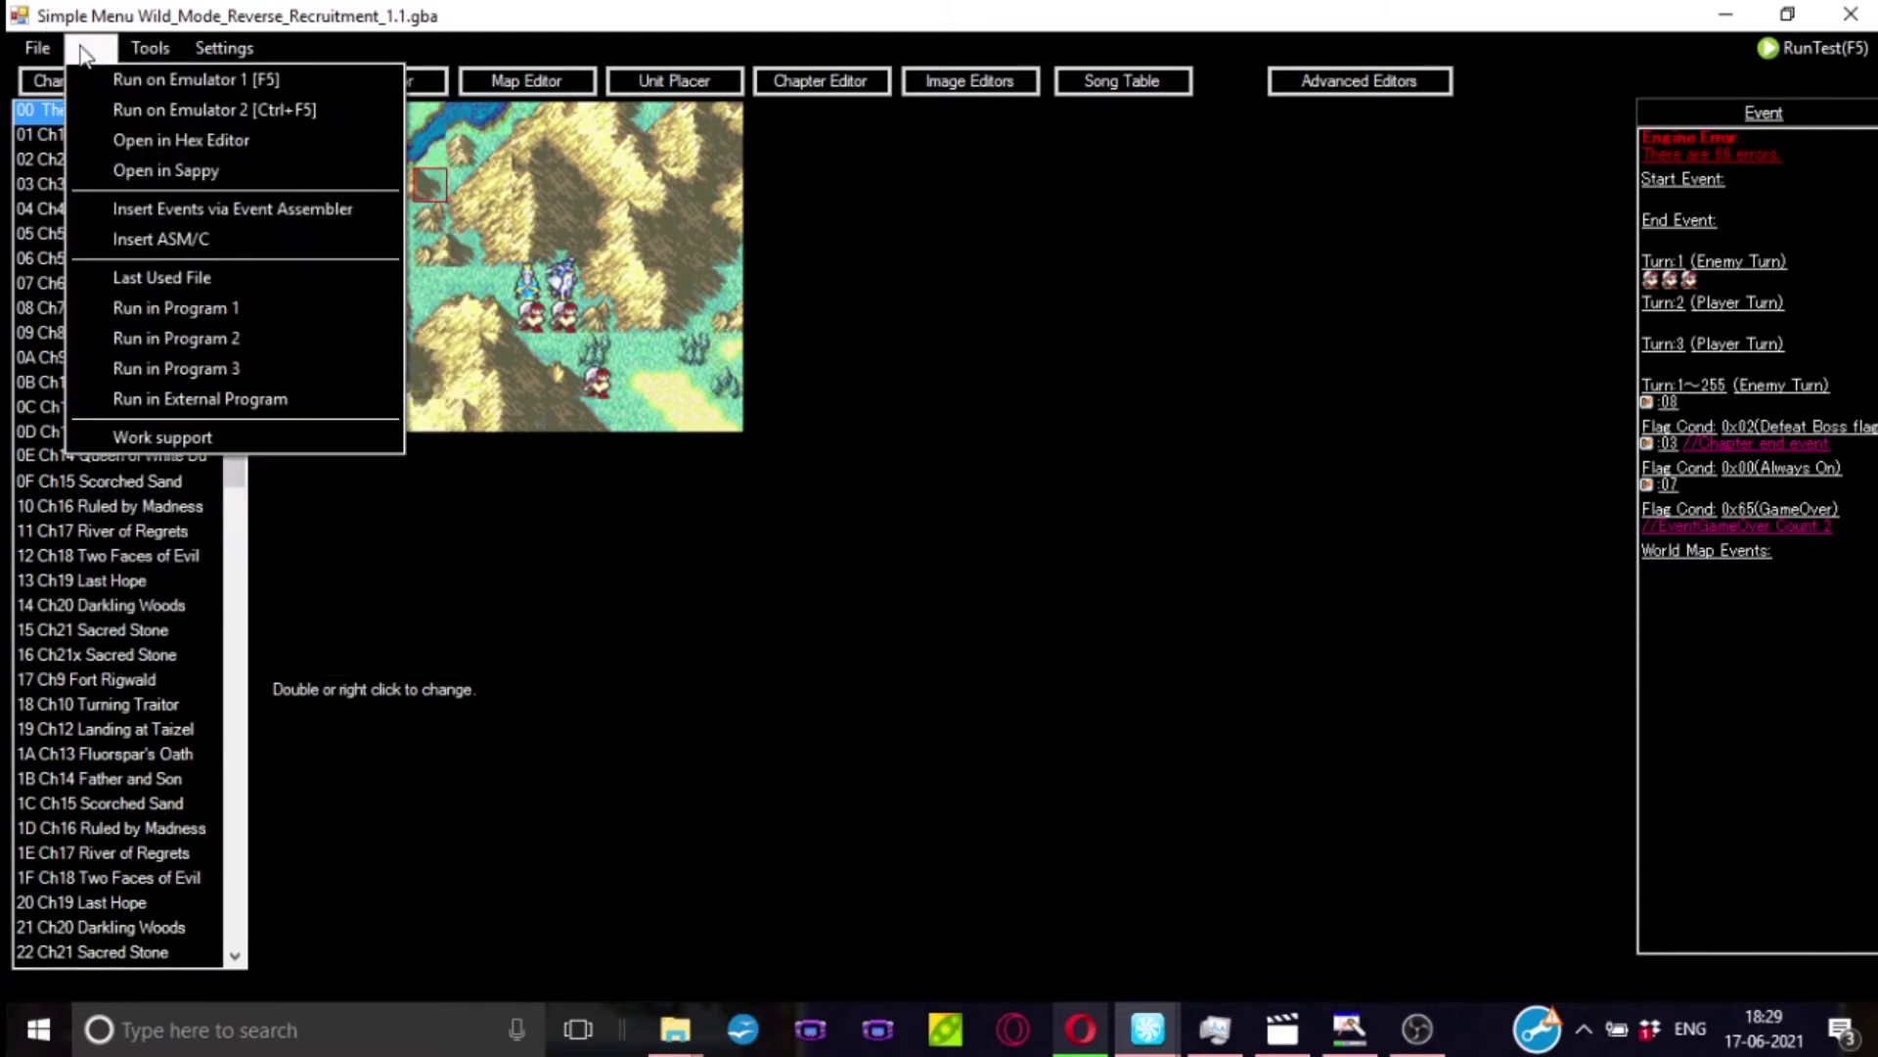
# - Name event flag 83 "Reinforcement flag" in the Event Flag Namer, save the custom name, and close the tool
pyautogui.moveTo(154, 51)
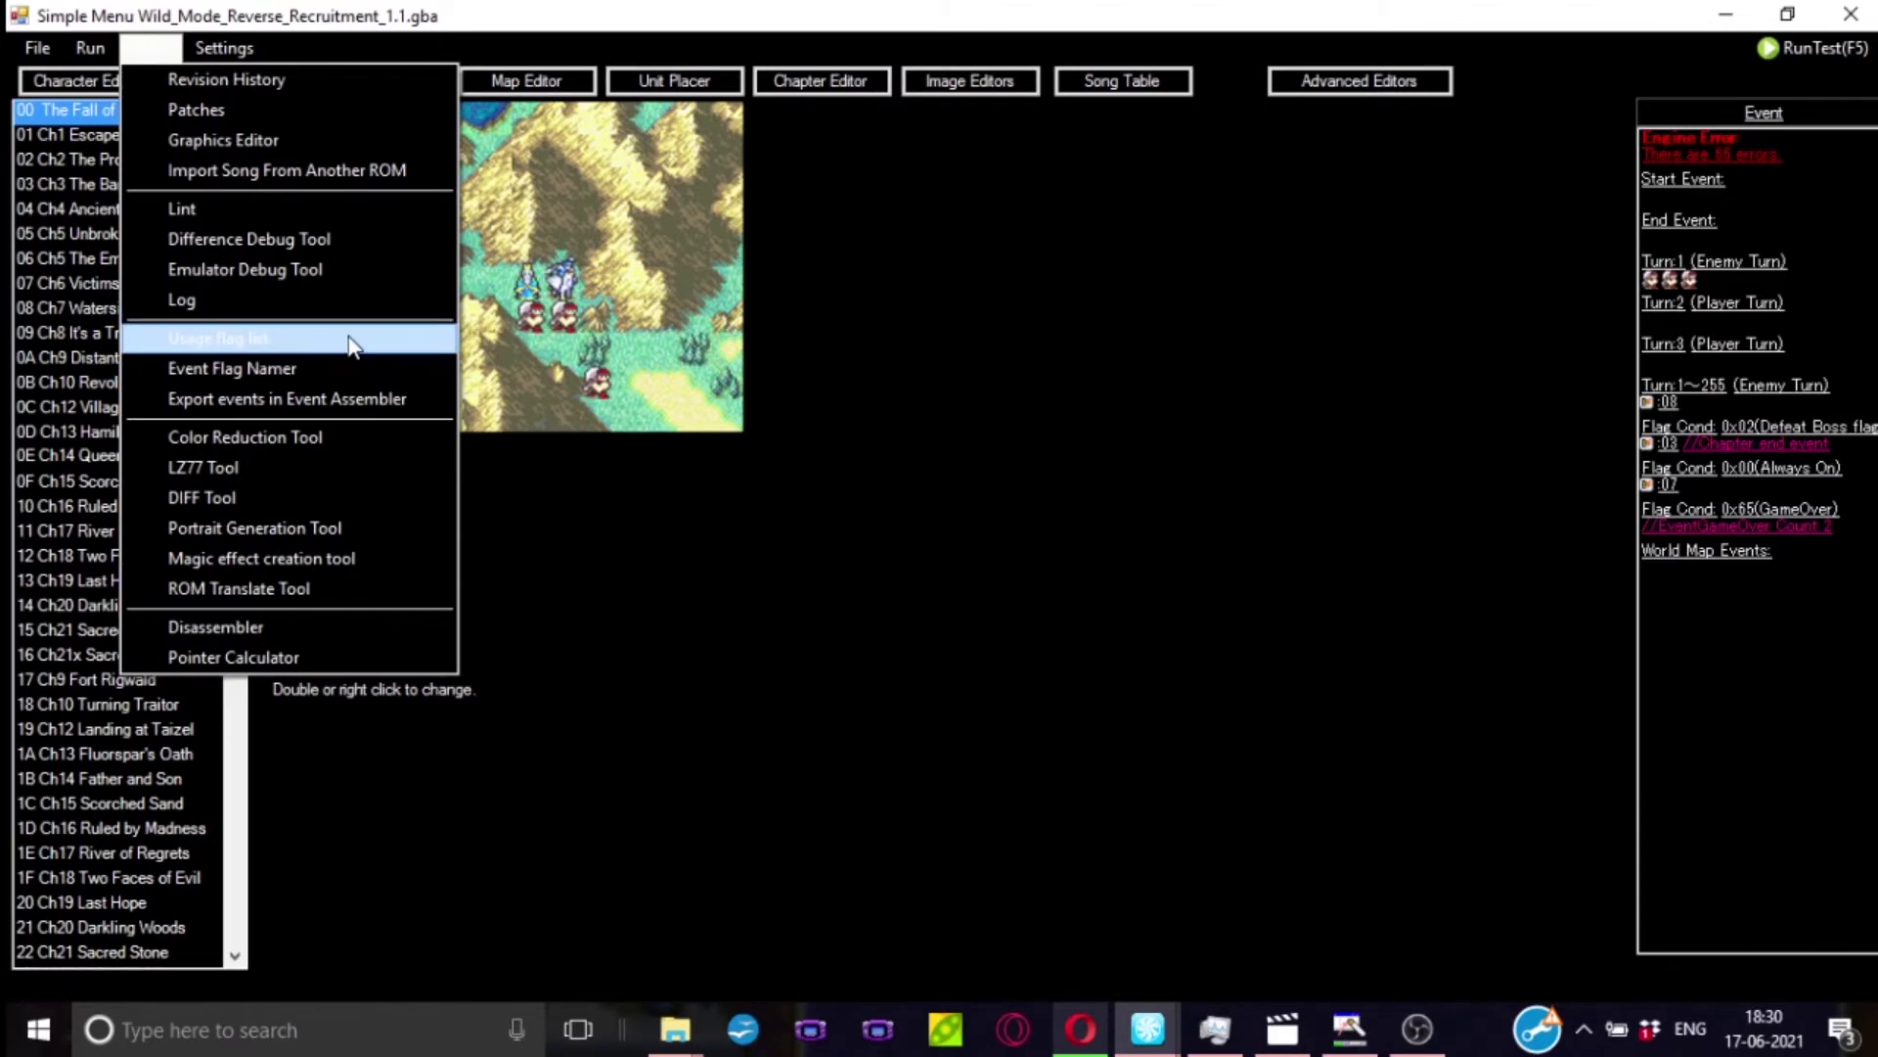
pyautogui.click(315, 381)
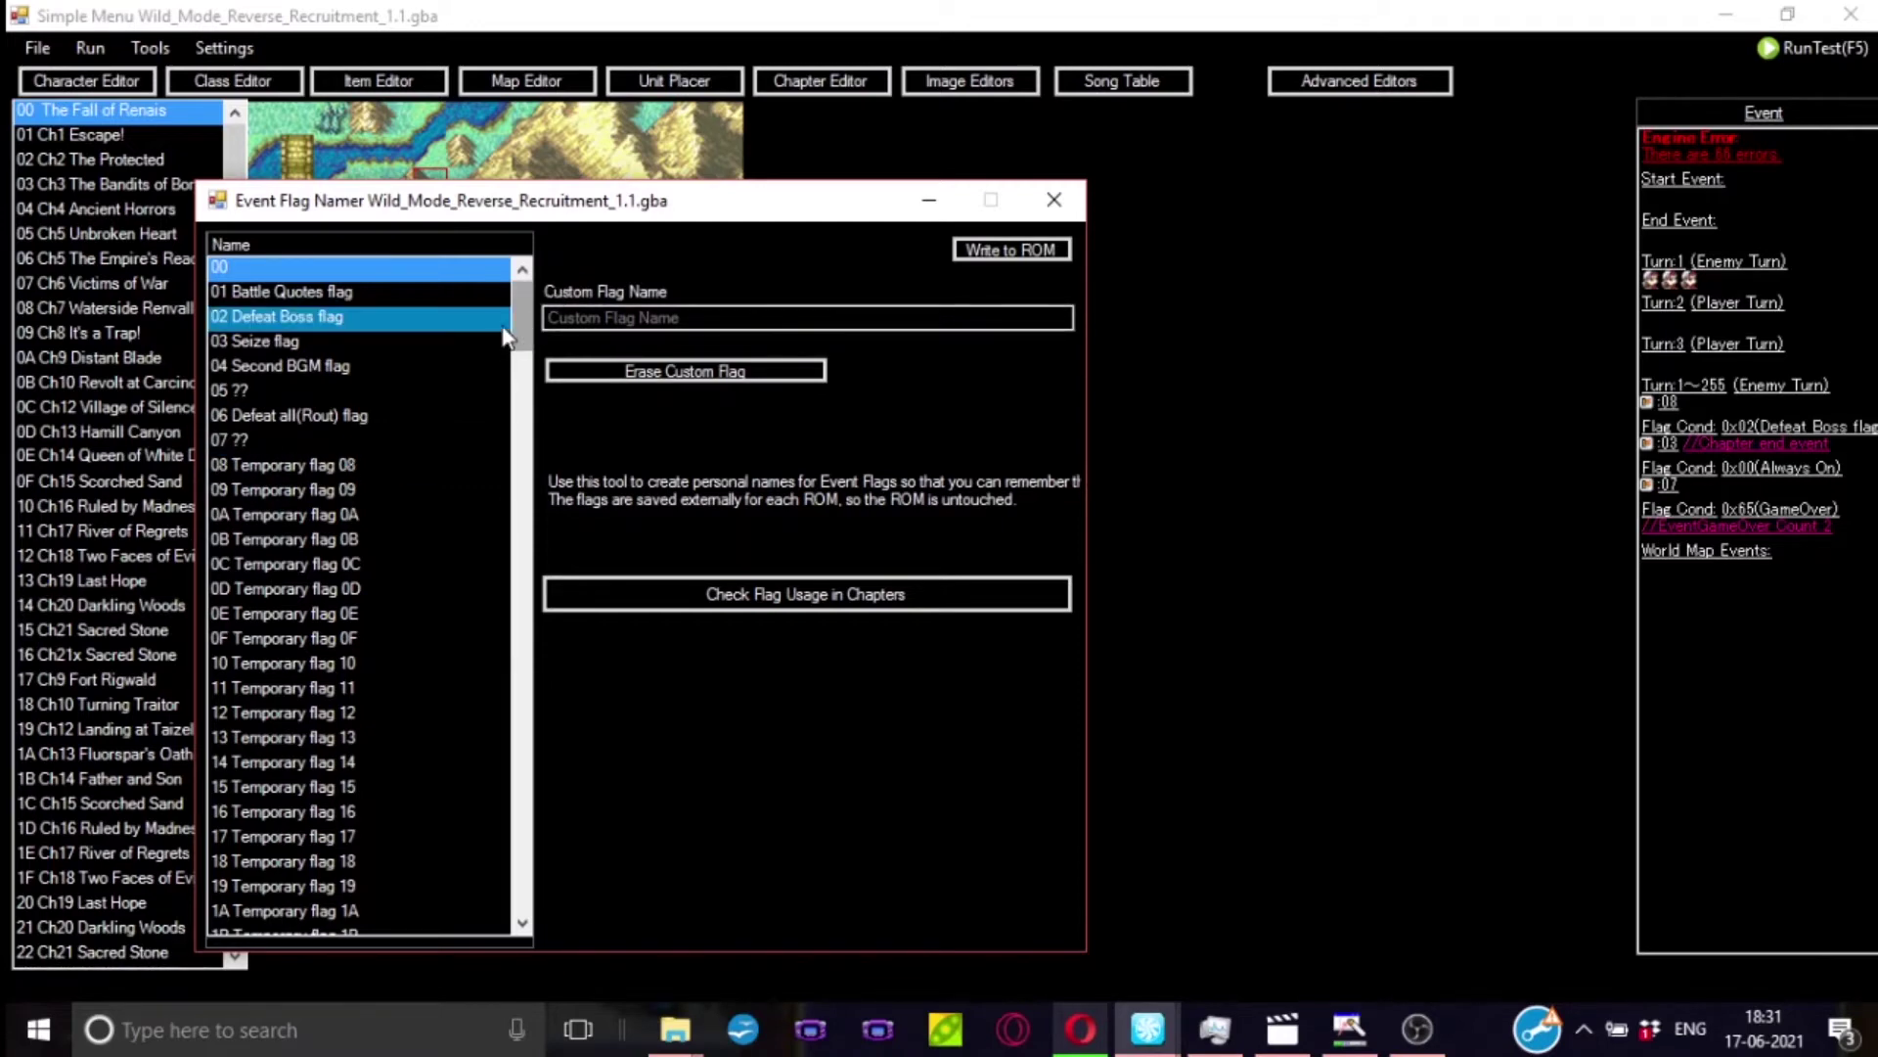
pyautogui.moveTo(522, 315); pyautogui.dragTo(543, 479)
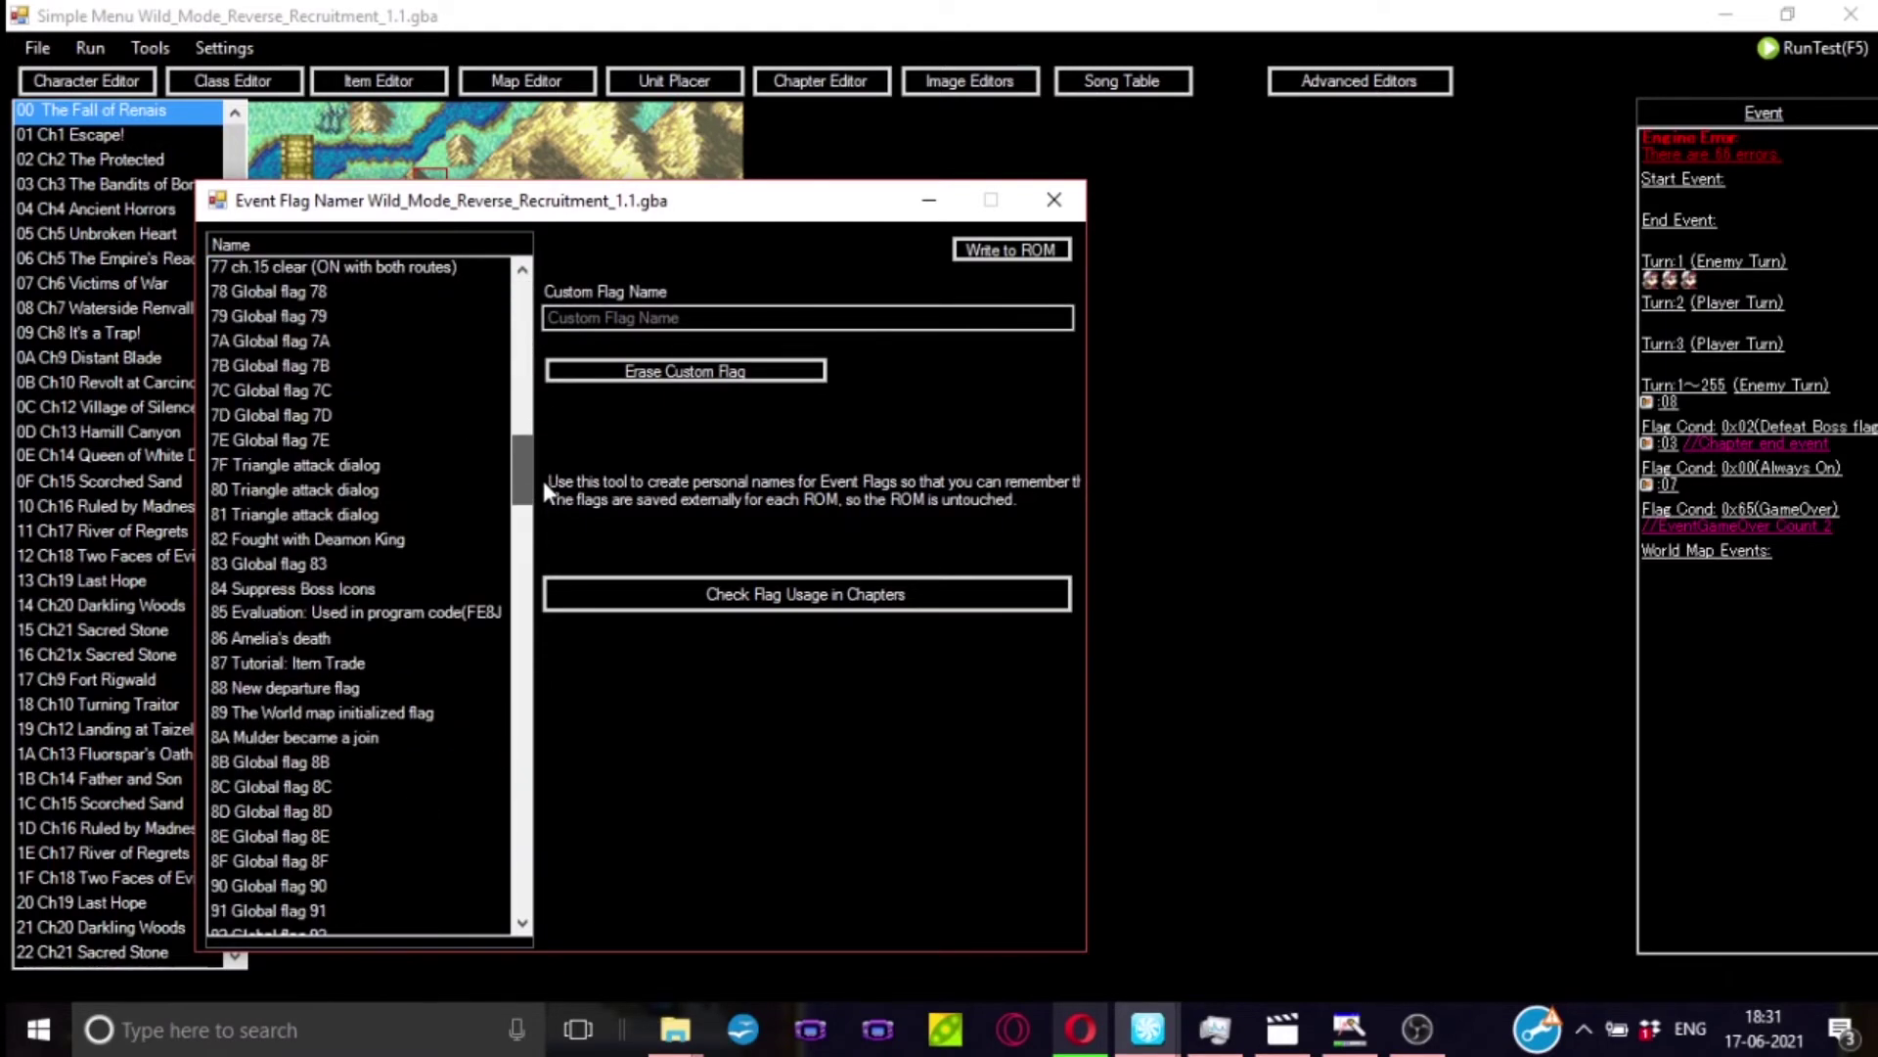
pyautogui.click(390, 562)
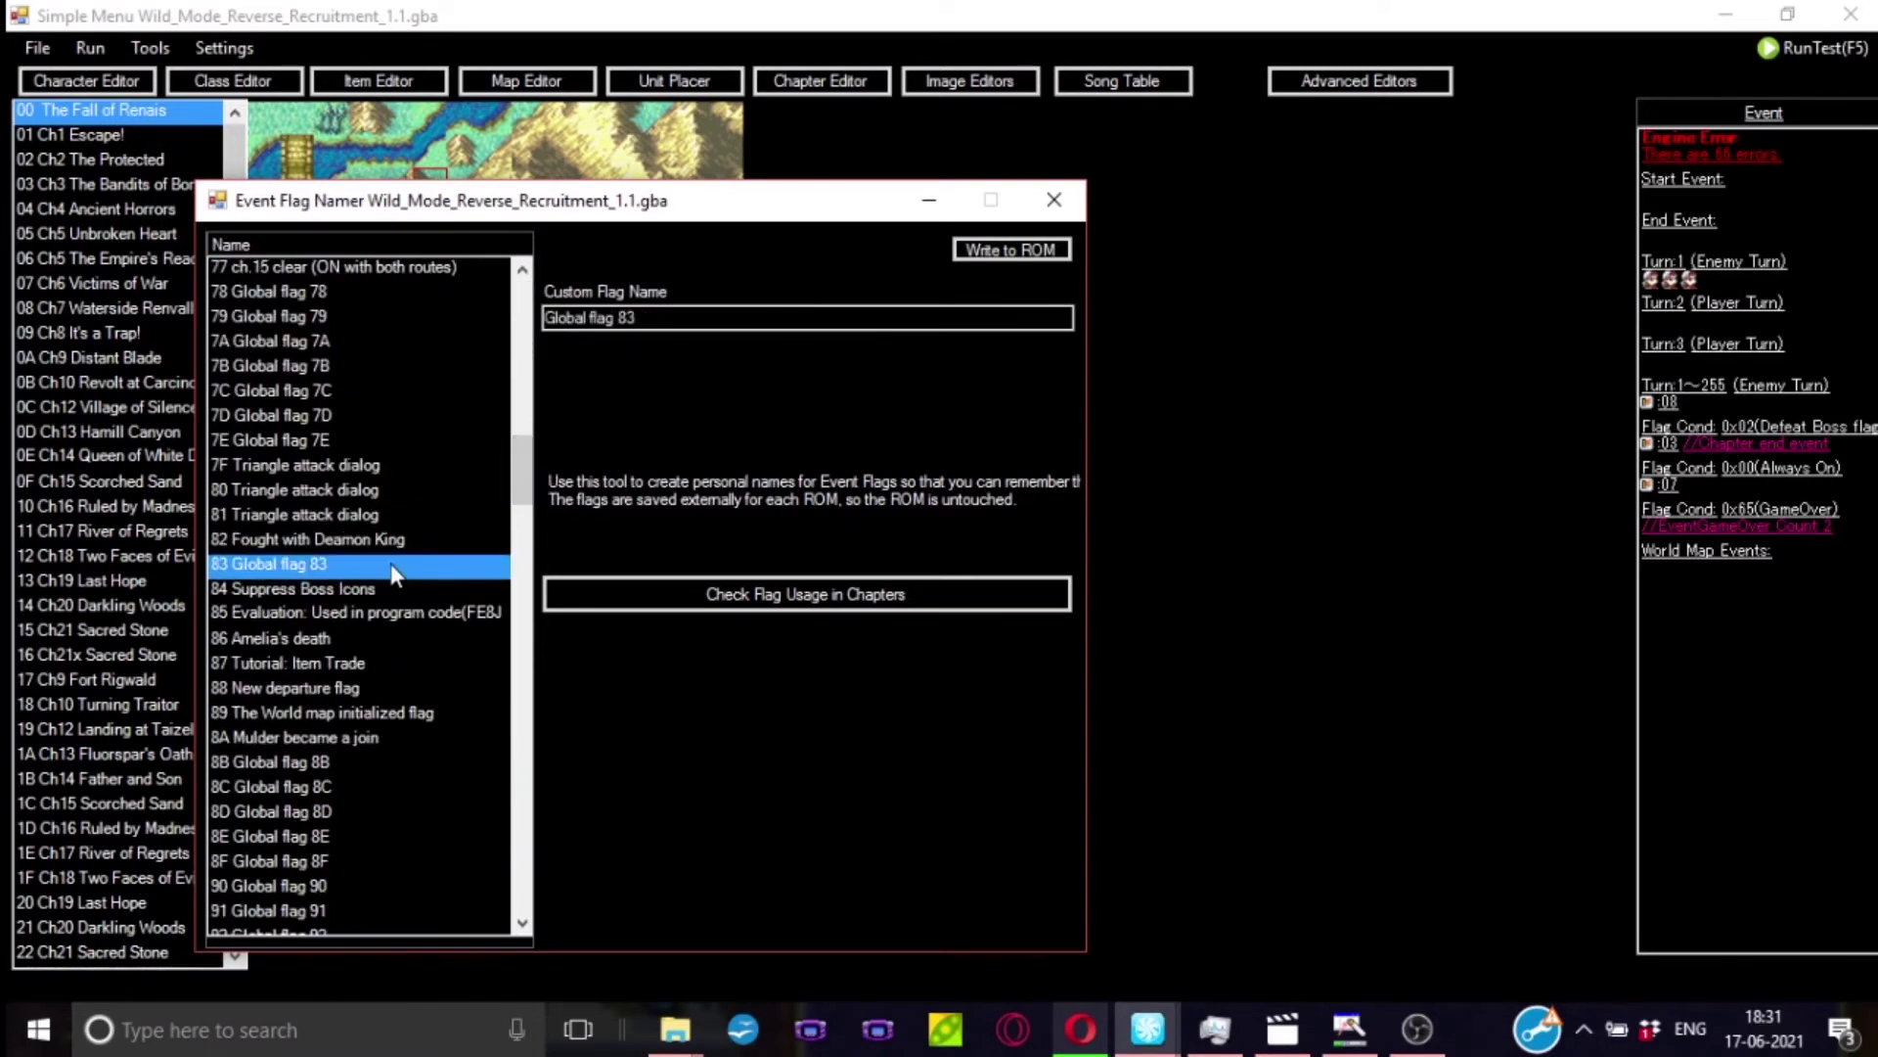
pyautogui.click(649, 323)
pyautogui.hotkey('ctrl', 'a')
pyautogui.write('Reinf')
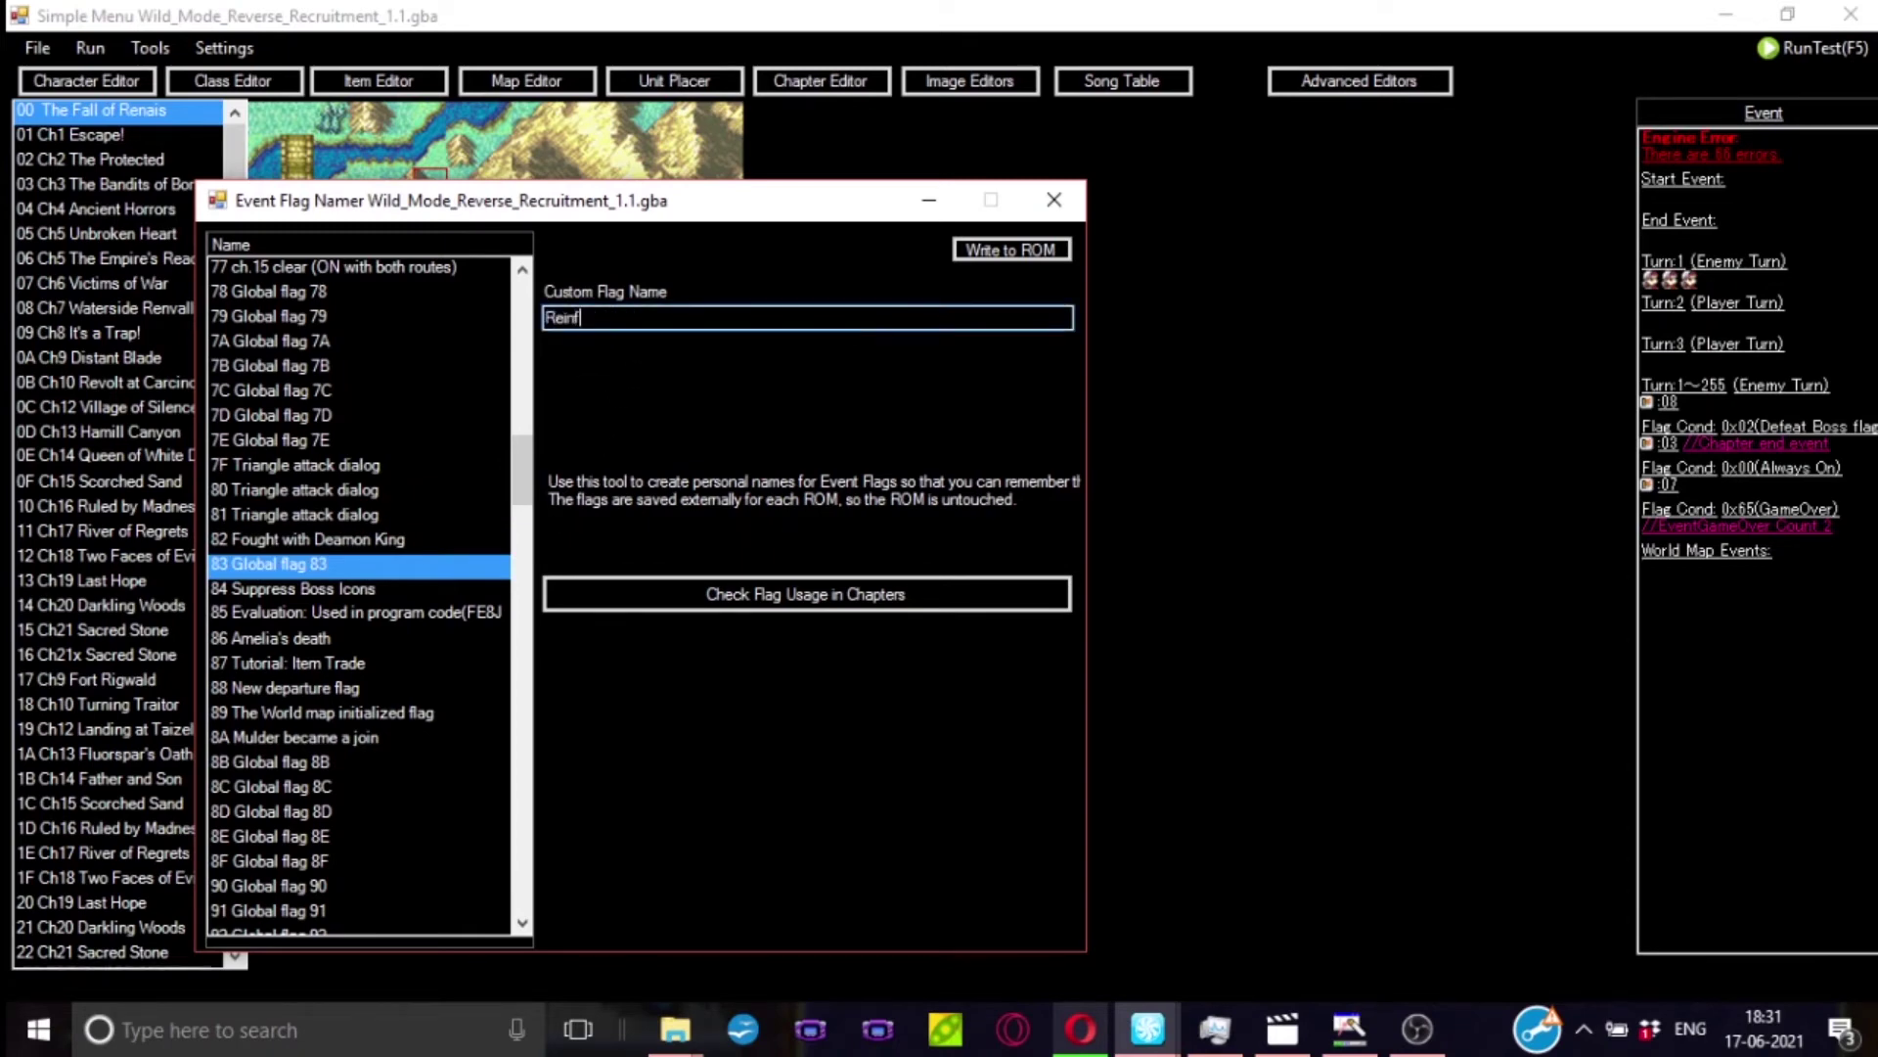
pyautogui.write('orcement flag')
pyautogui.press('Return')
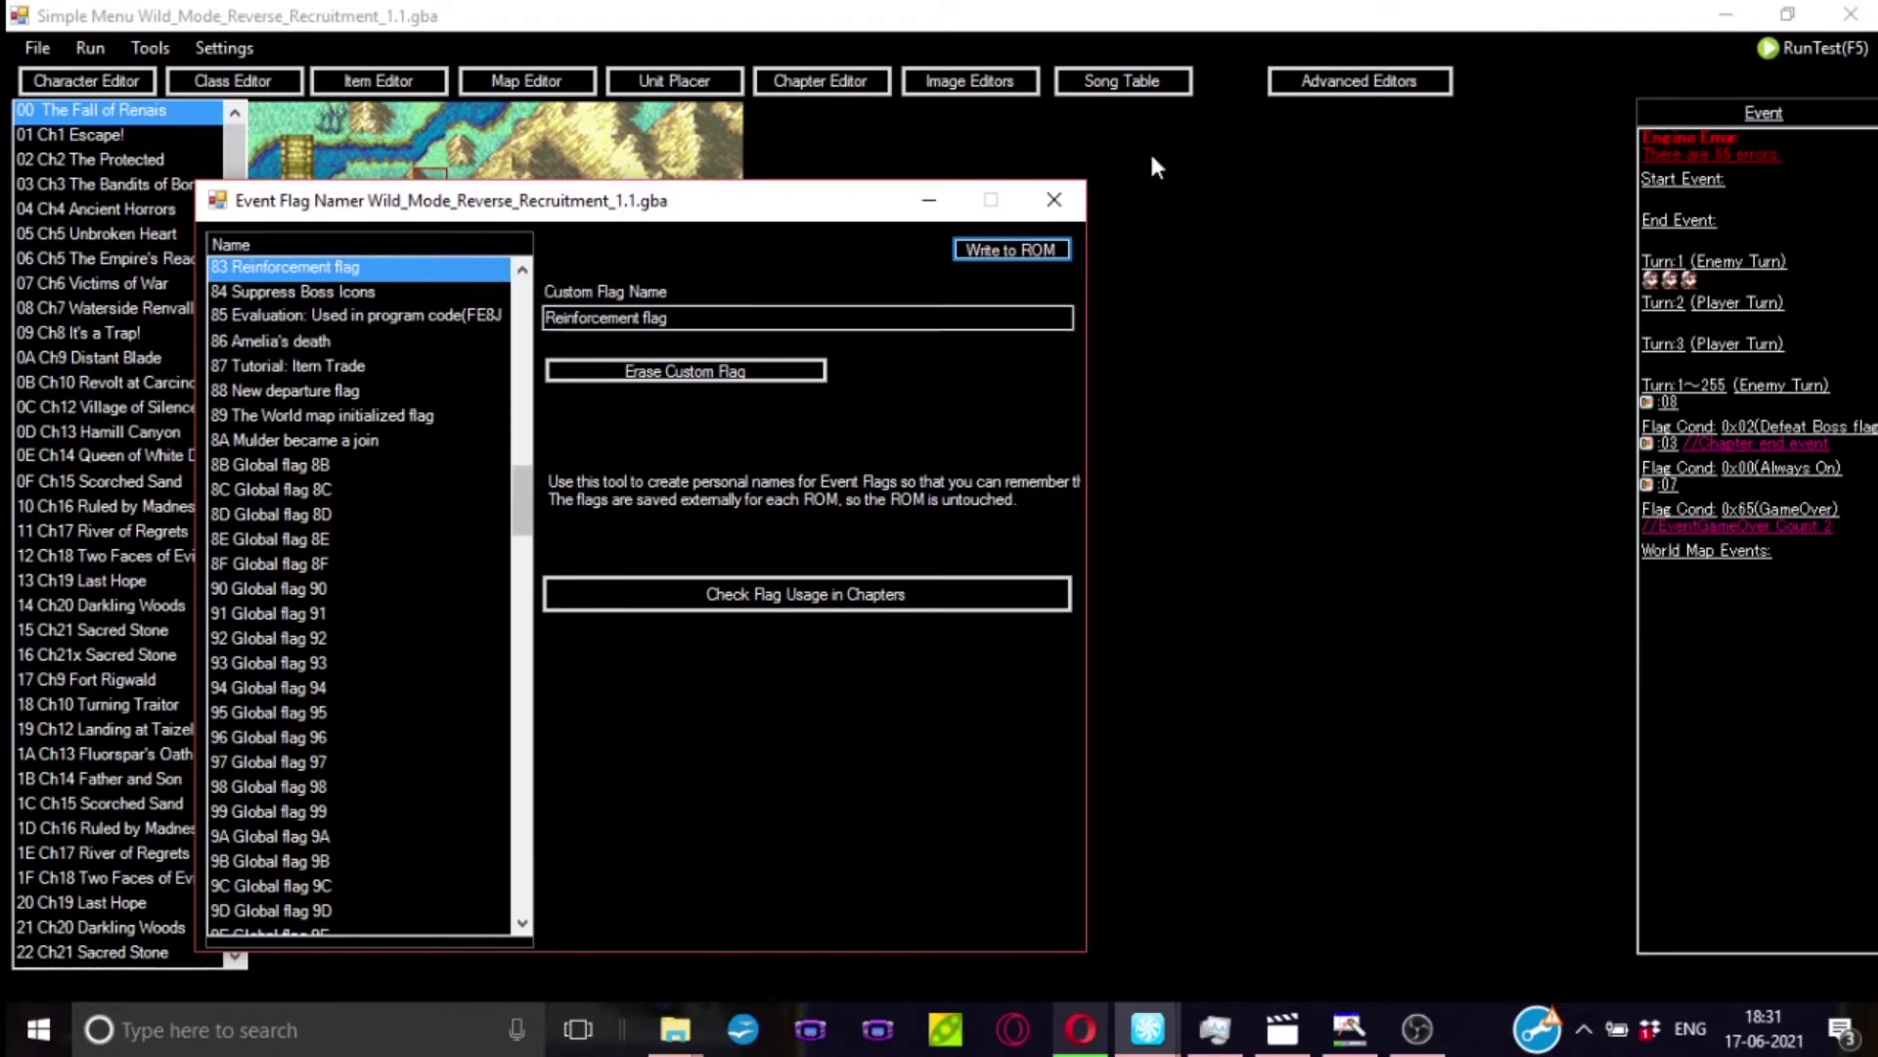
pyautogui.click(1043, 202)
# - Examine the options for exporting events in Event Assembler format, including selected world map events, and close the export window
pyautogui.click(137, 47)
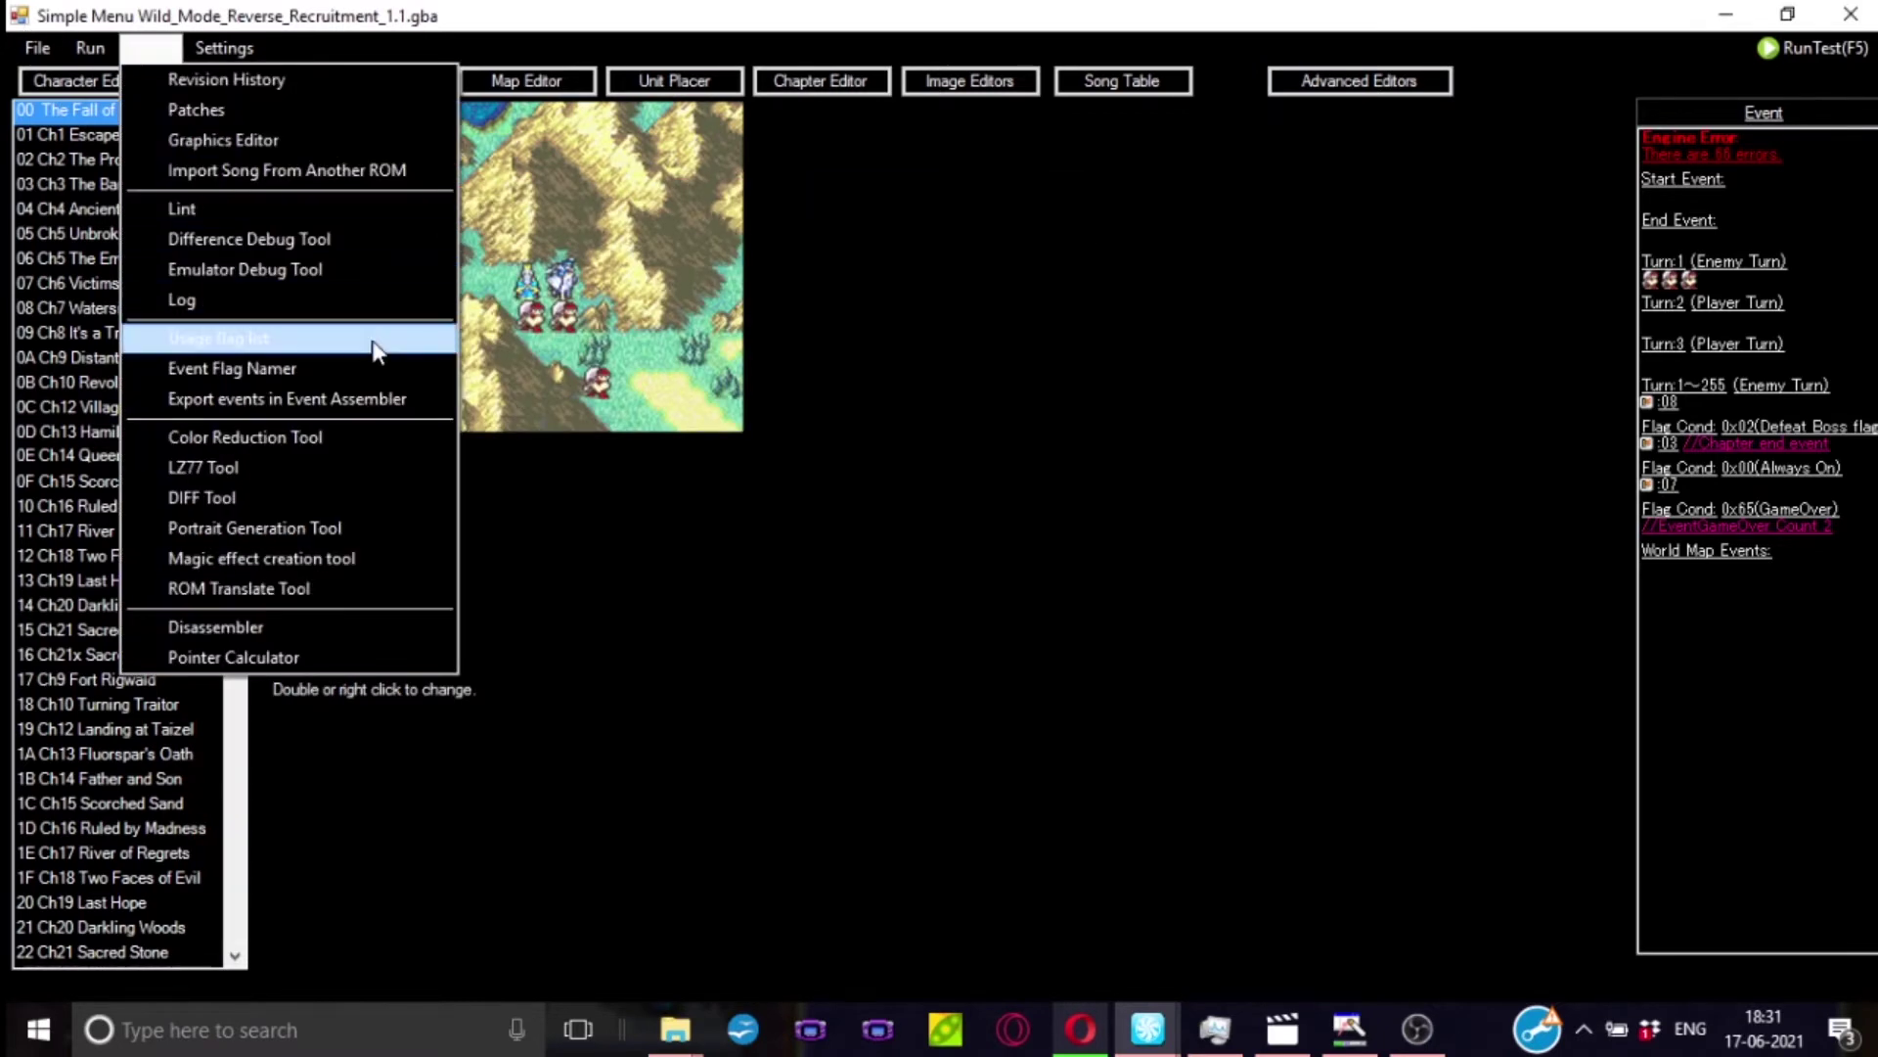
pyautogui.click(360, 400)
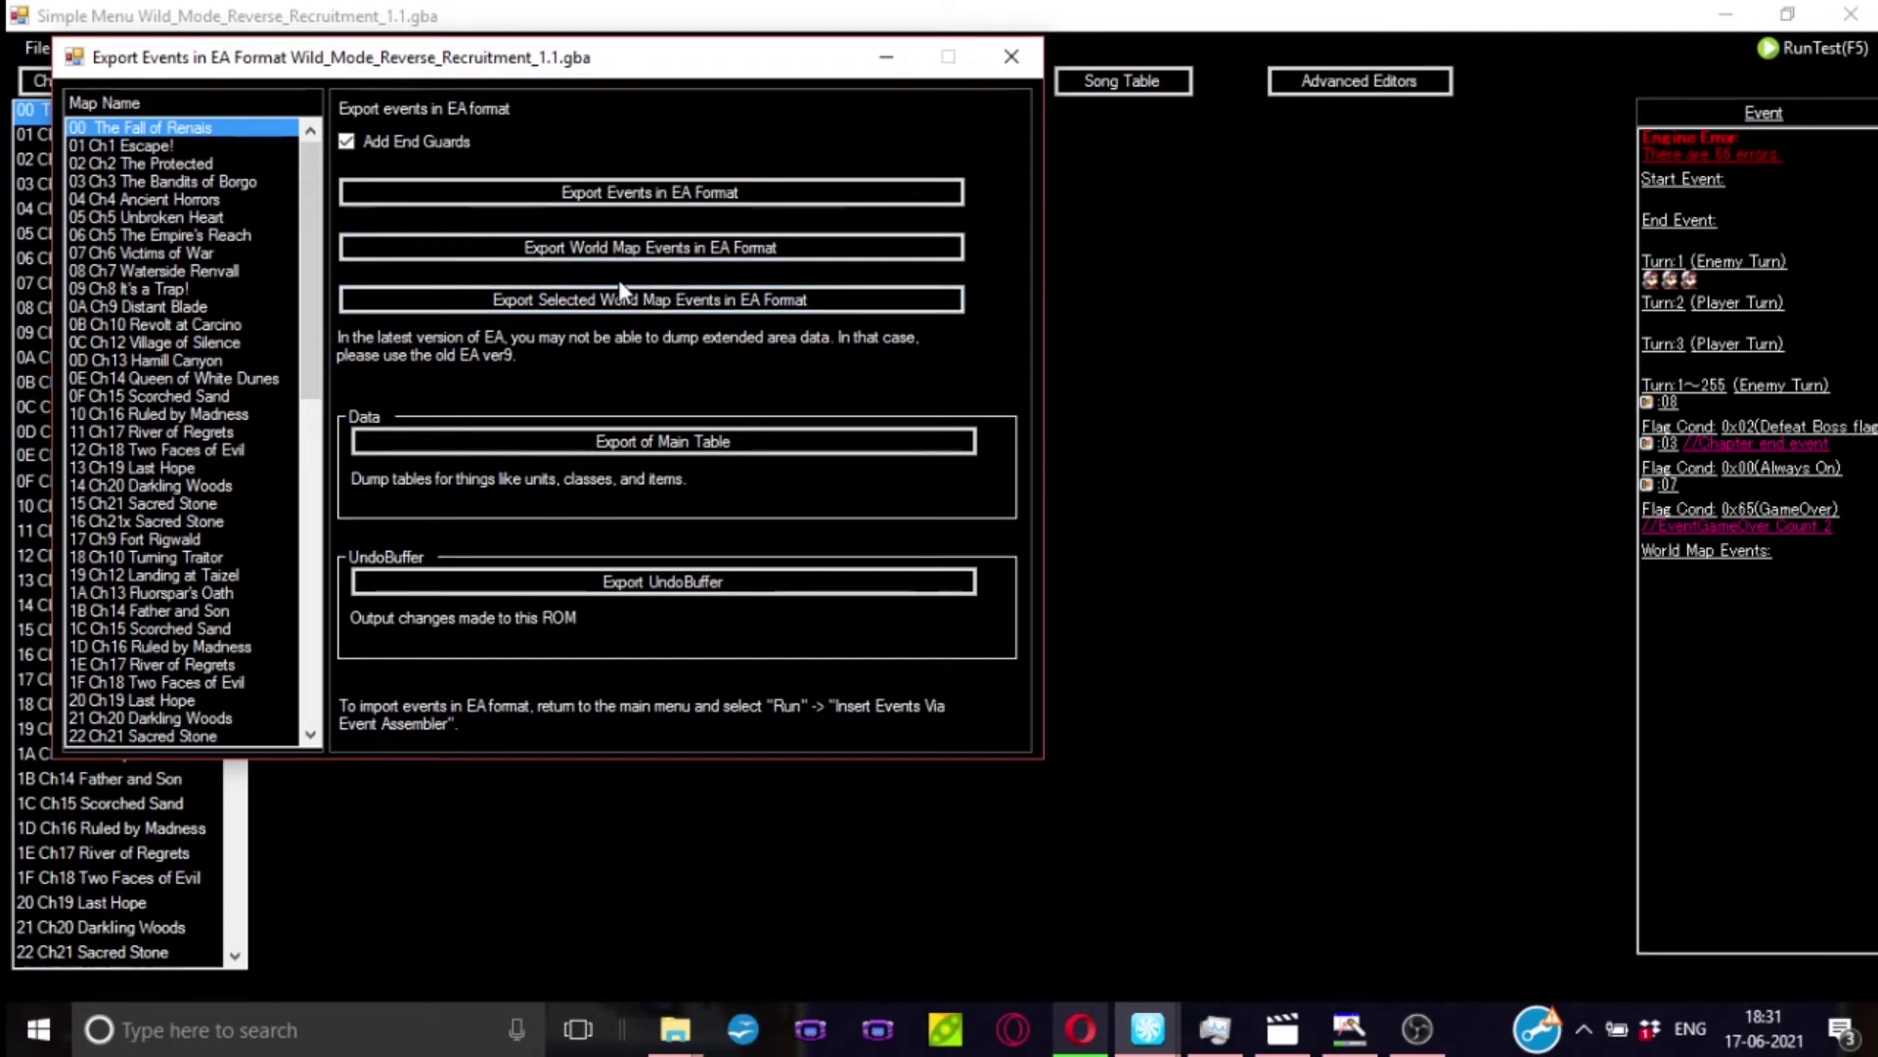
pyautogui.click(655, 295)
pyautogui.click(1010, 57)
pyautogui.click(150, 47)
pyautogui.click(152, 25)
pyautogui.click(150, 47)
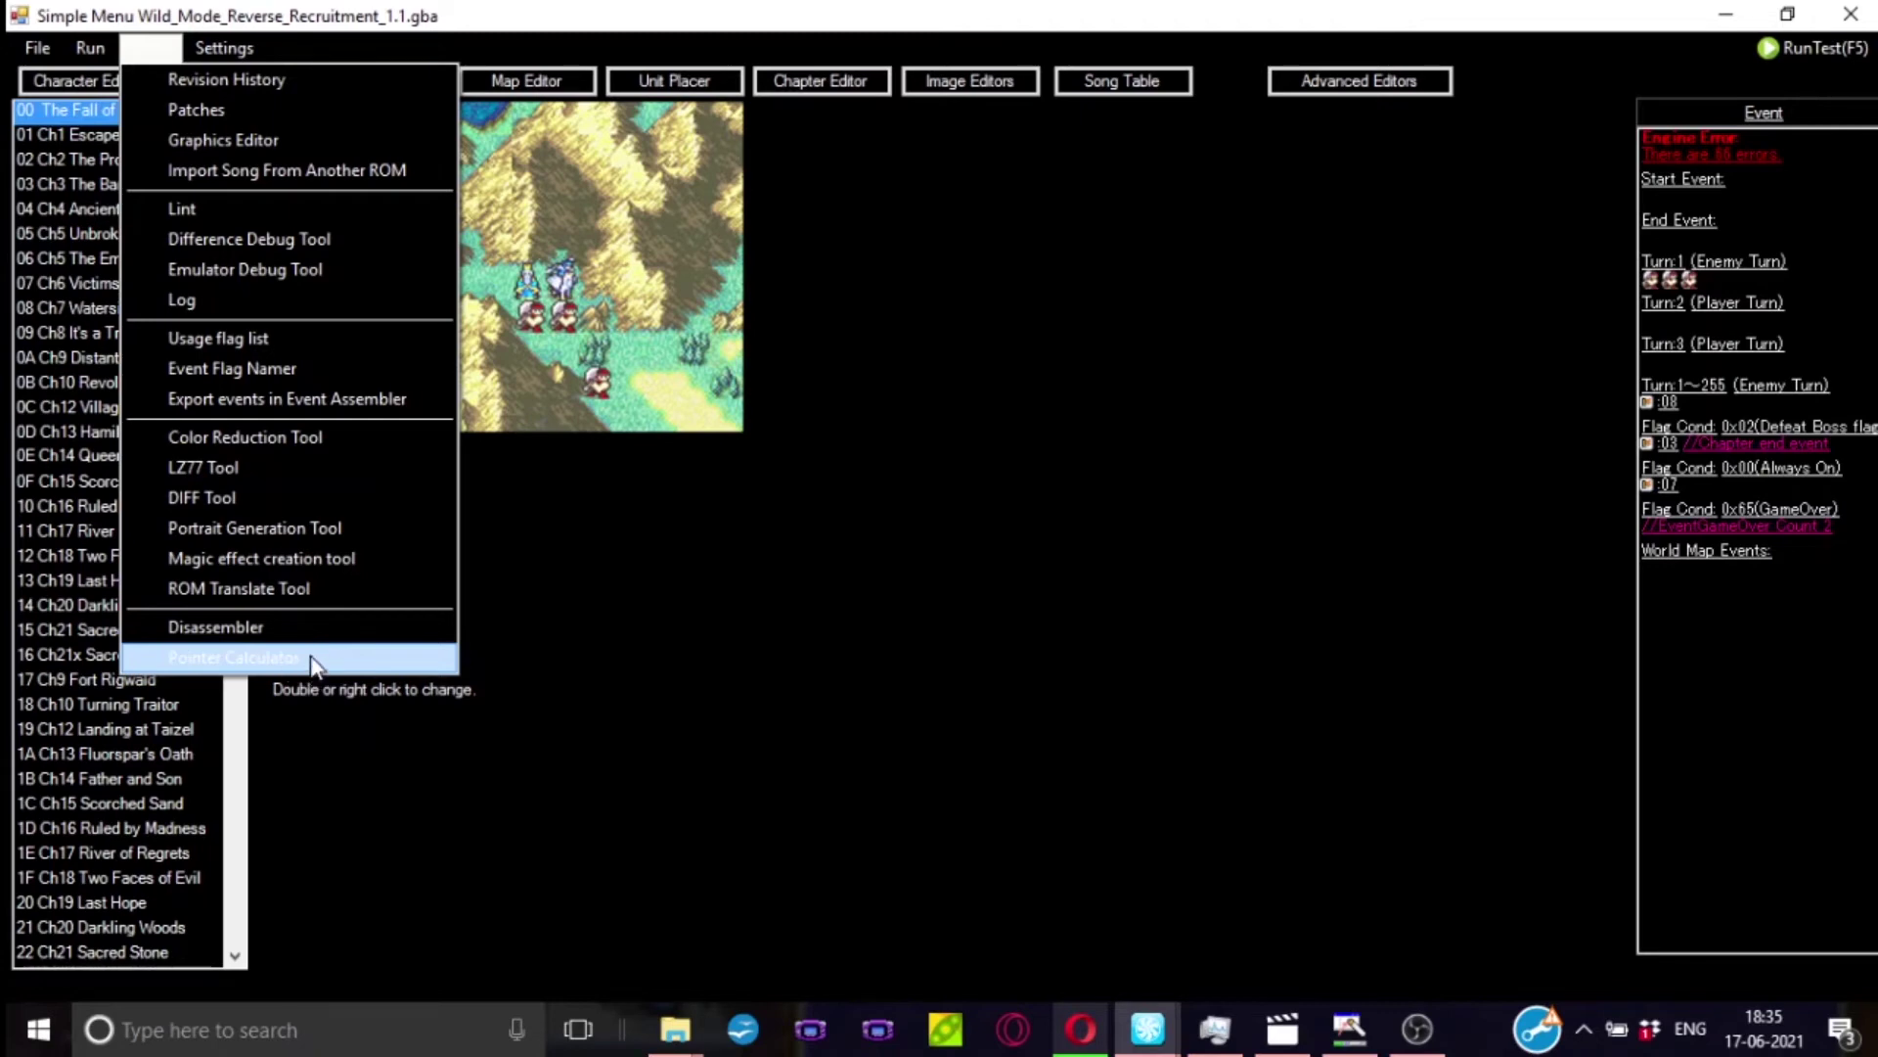
pyautogui.click(801, 663)
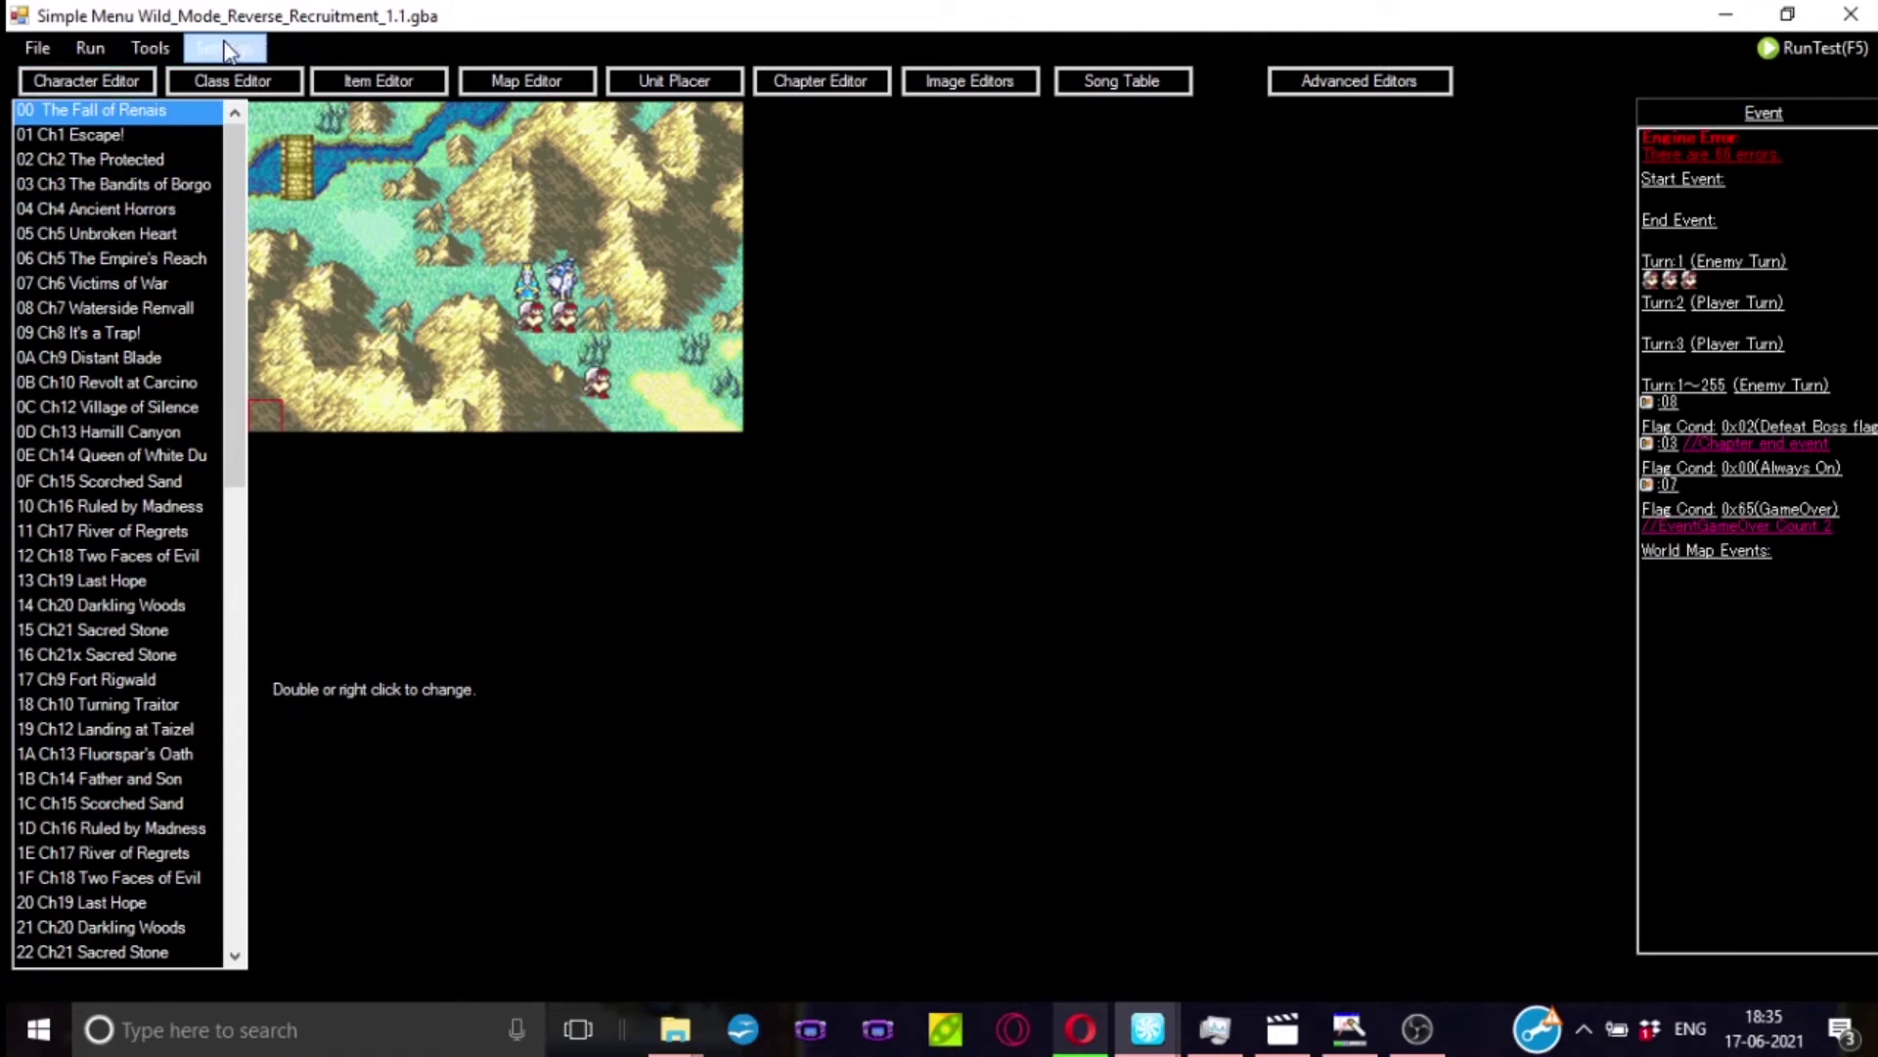
# - Run the ROM on Emulator 1 and check the currently running event in the Emulator Debugger
pyautogui.click(90, 55)
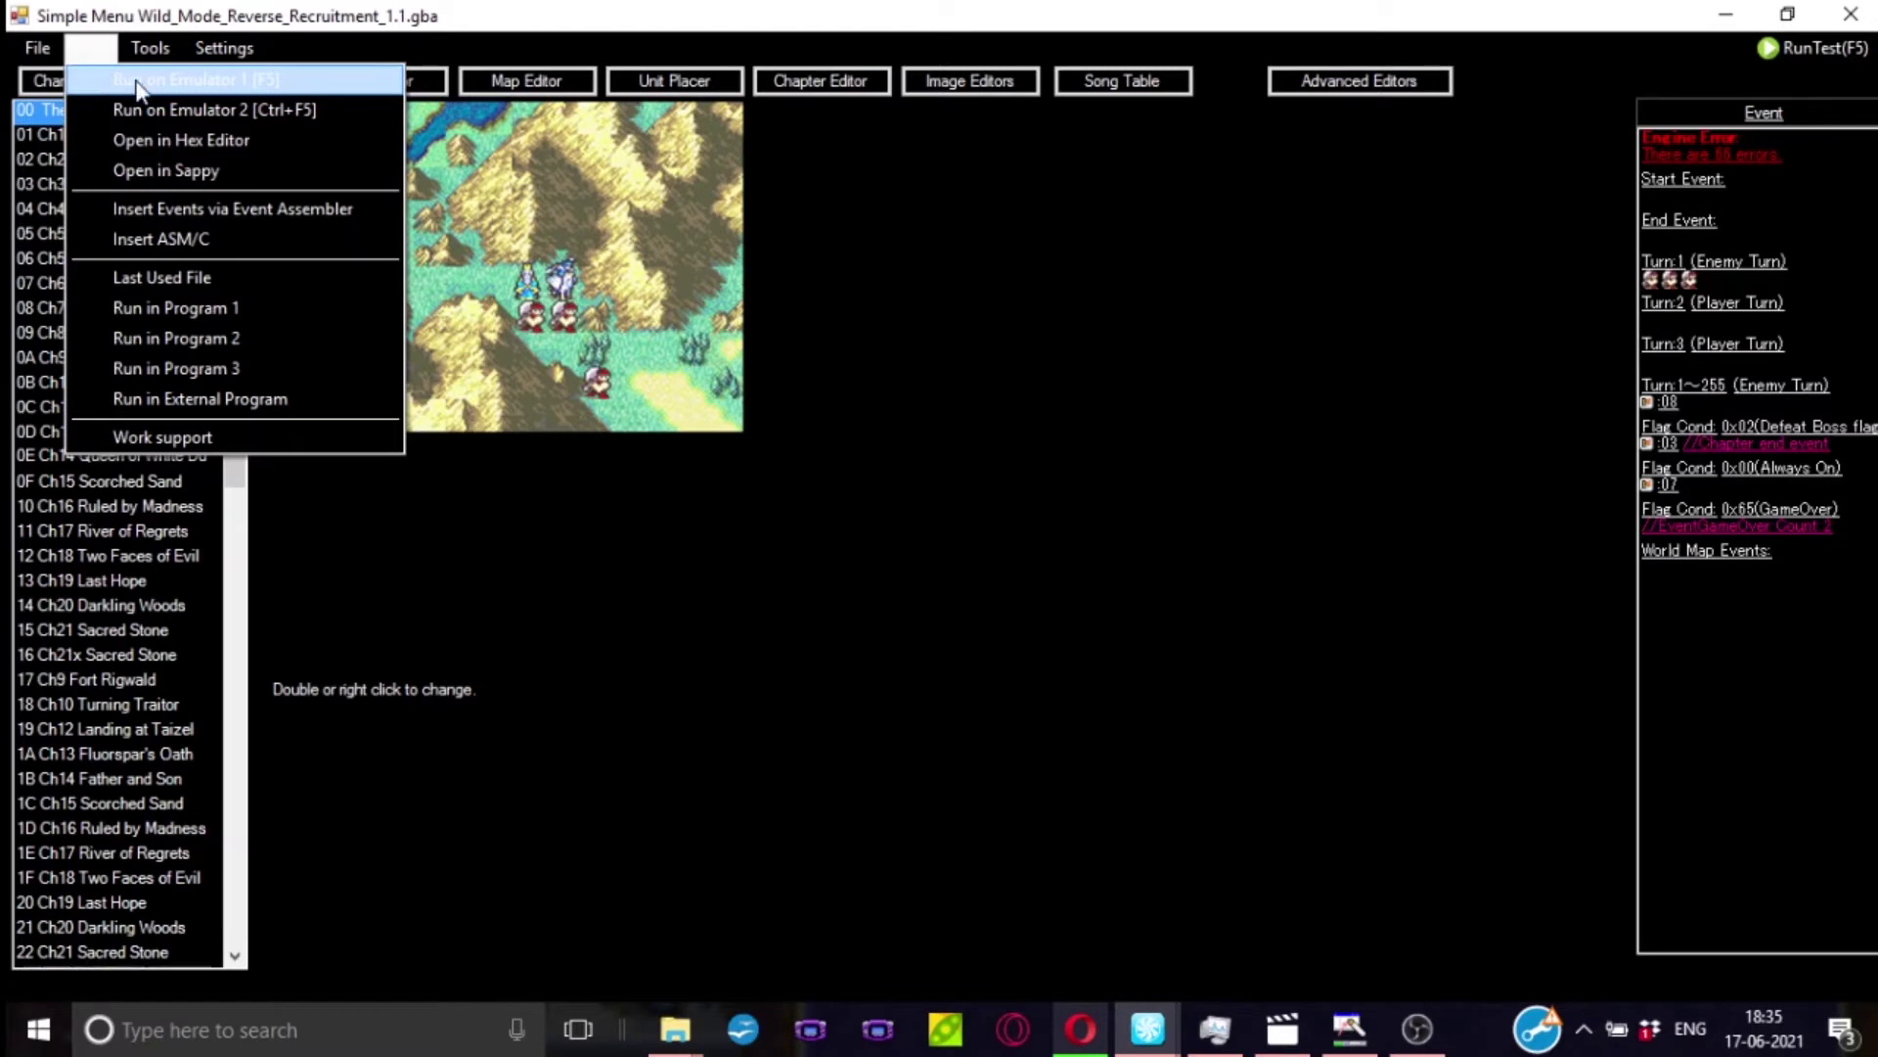
pyautogui.click(112, 81)
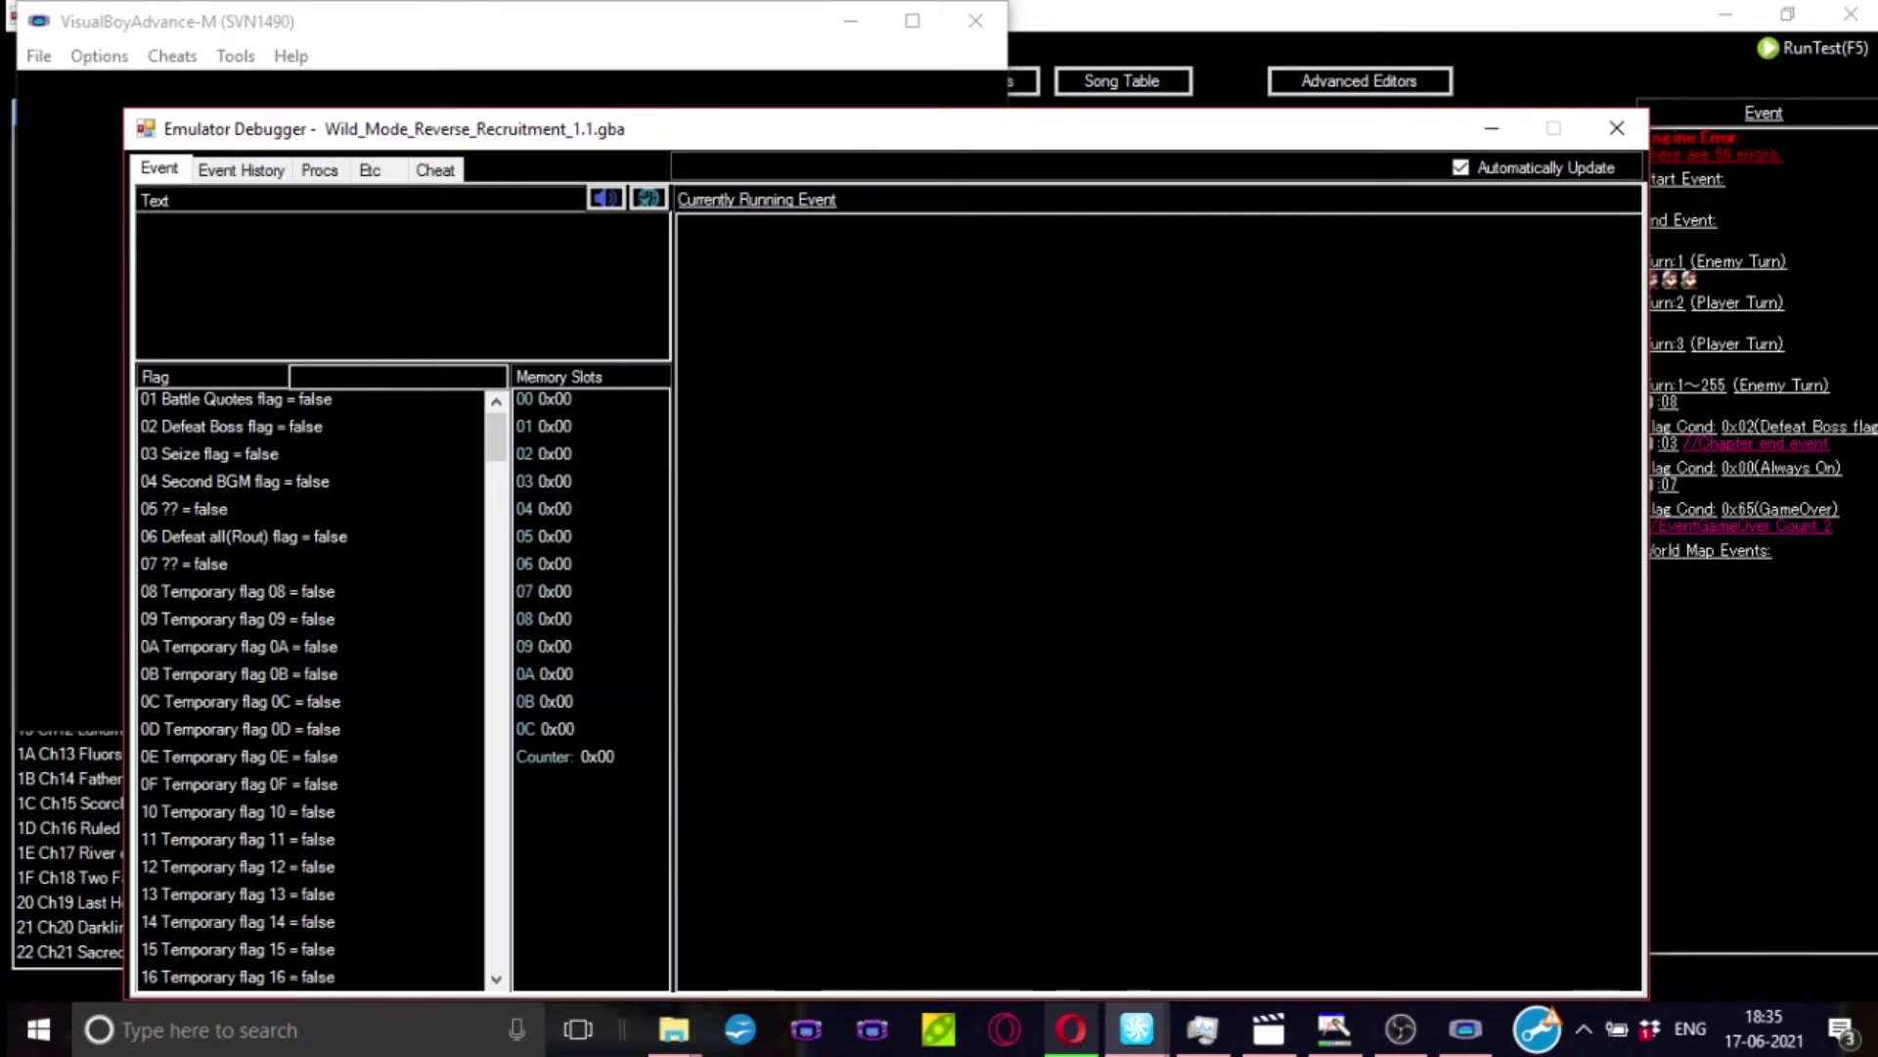
pyautogui.click(753, 201)
# - Look through the Emulator Debugger's event history, procs, battle and palette data, and debugging cheats
pyautogui.click(239, 171)
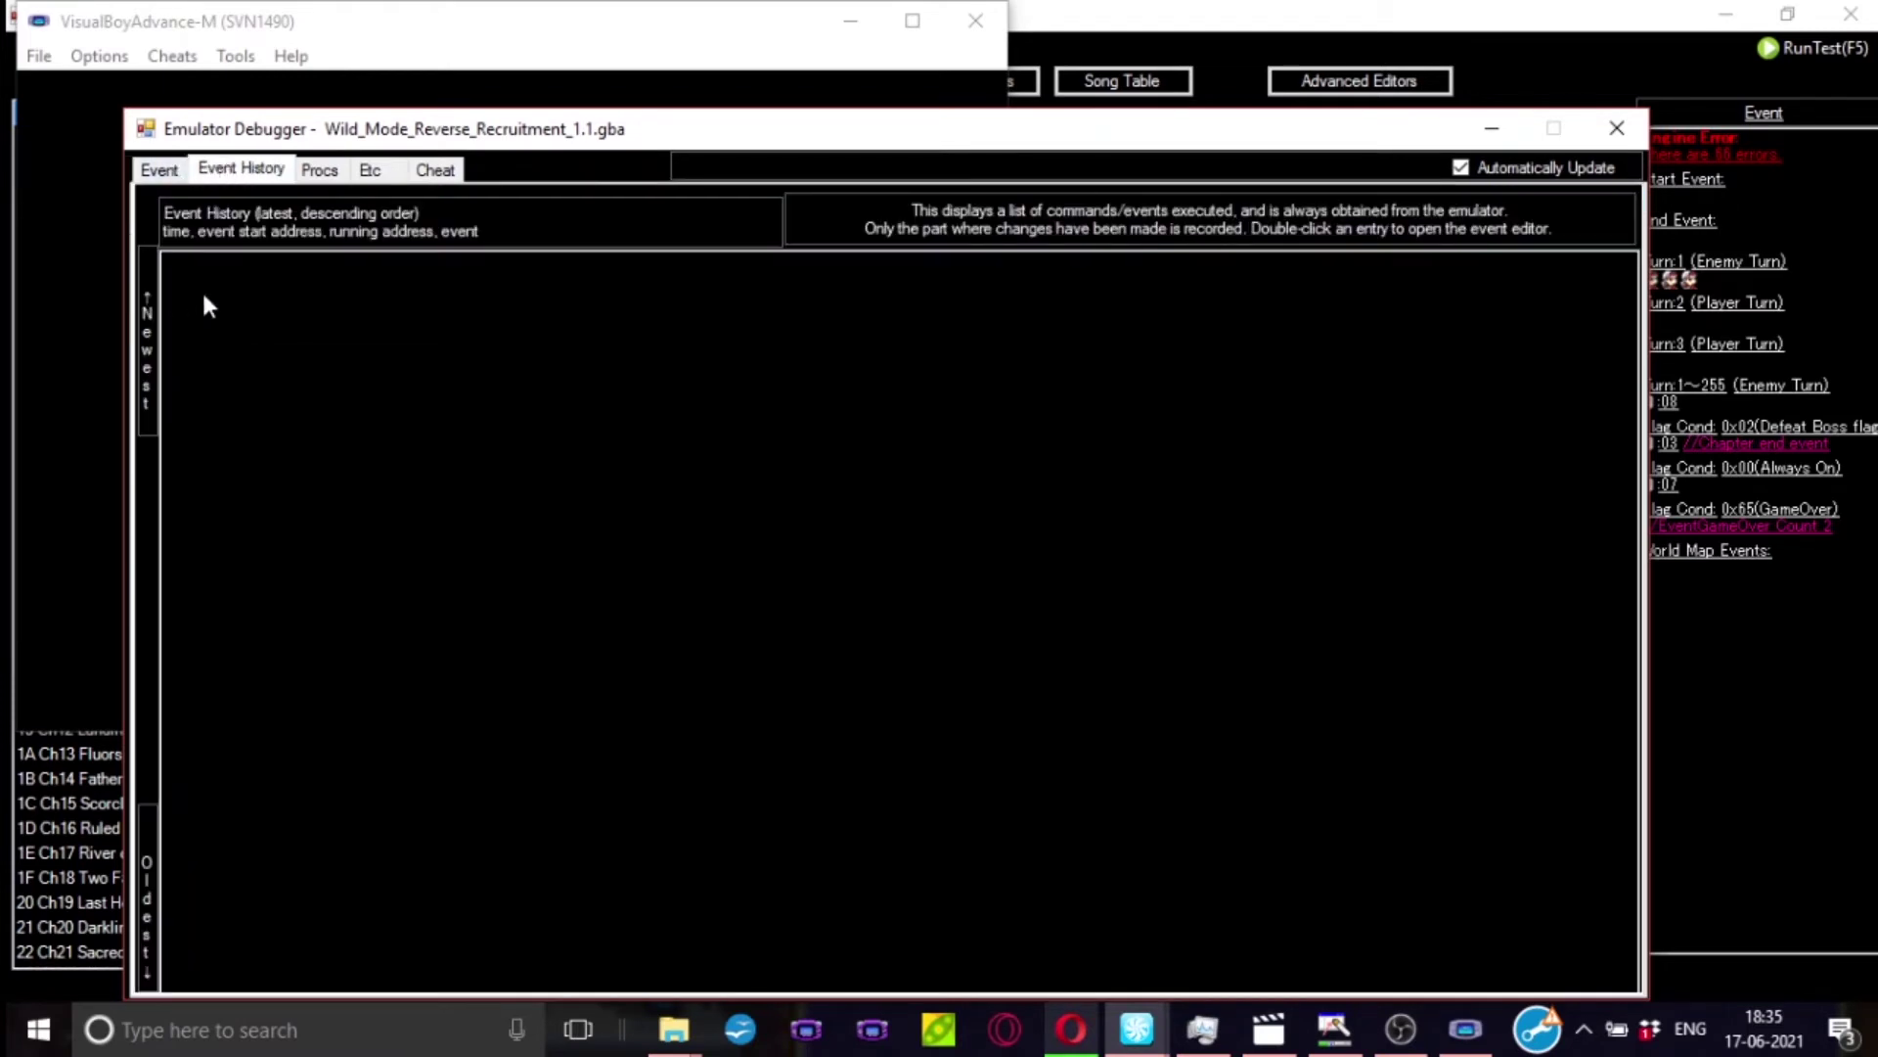
pyautogui.click(320, 171)
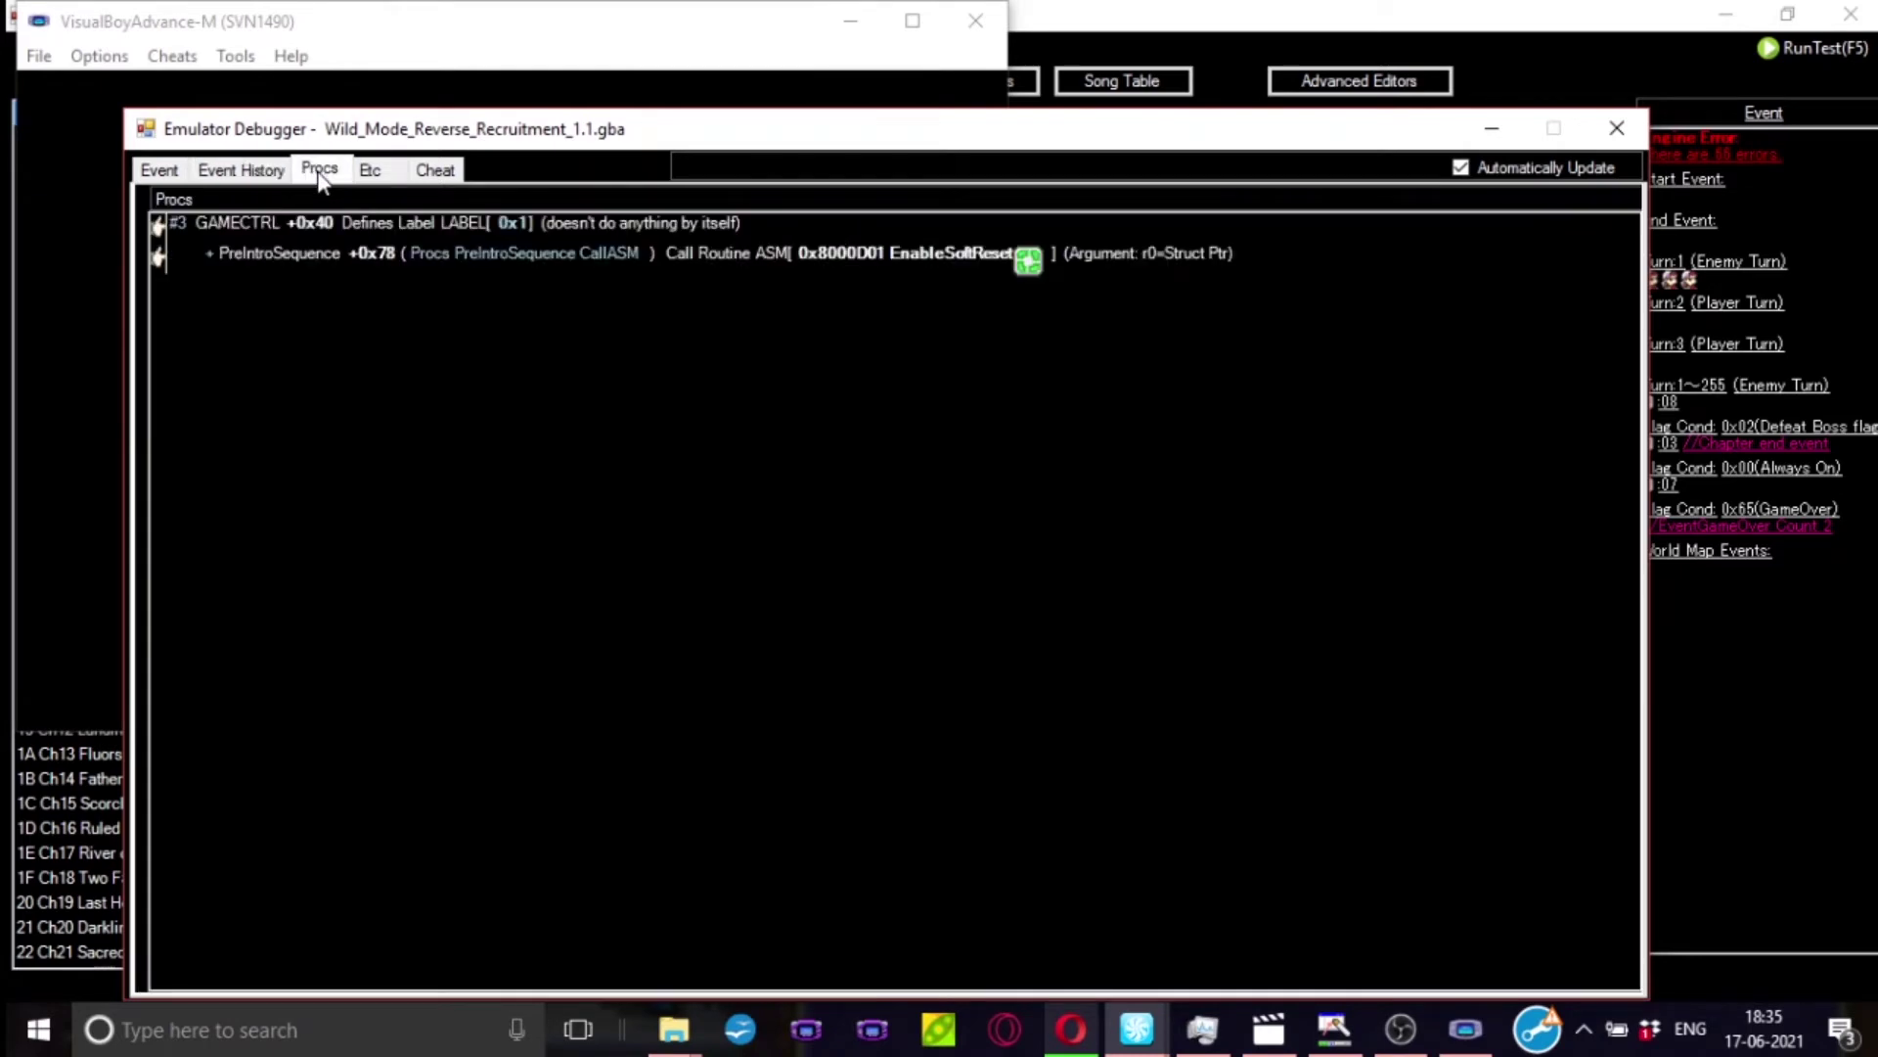
pyautogui.click(383, 176)
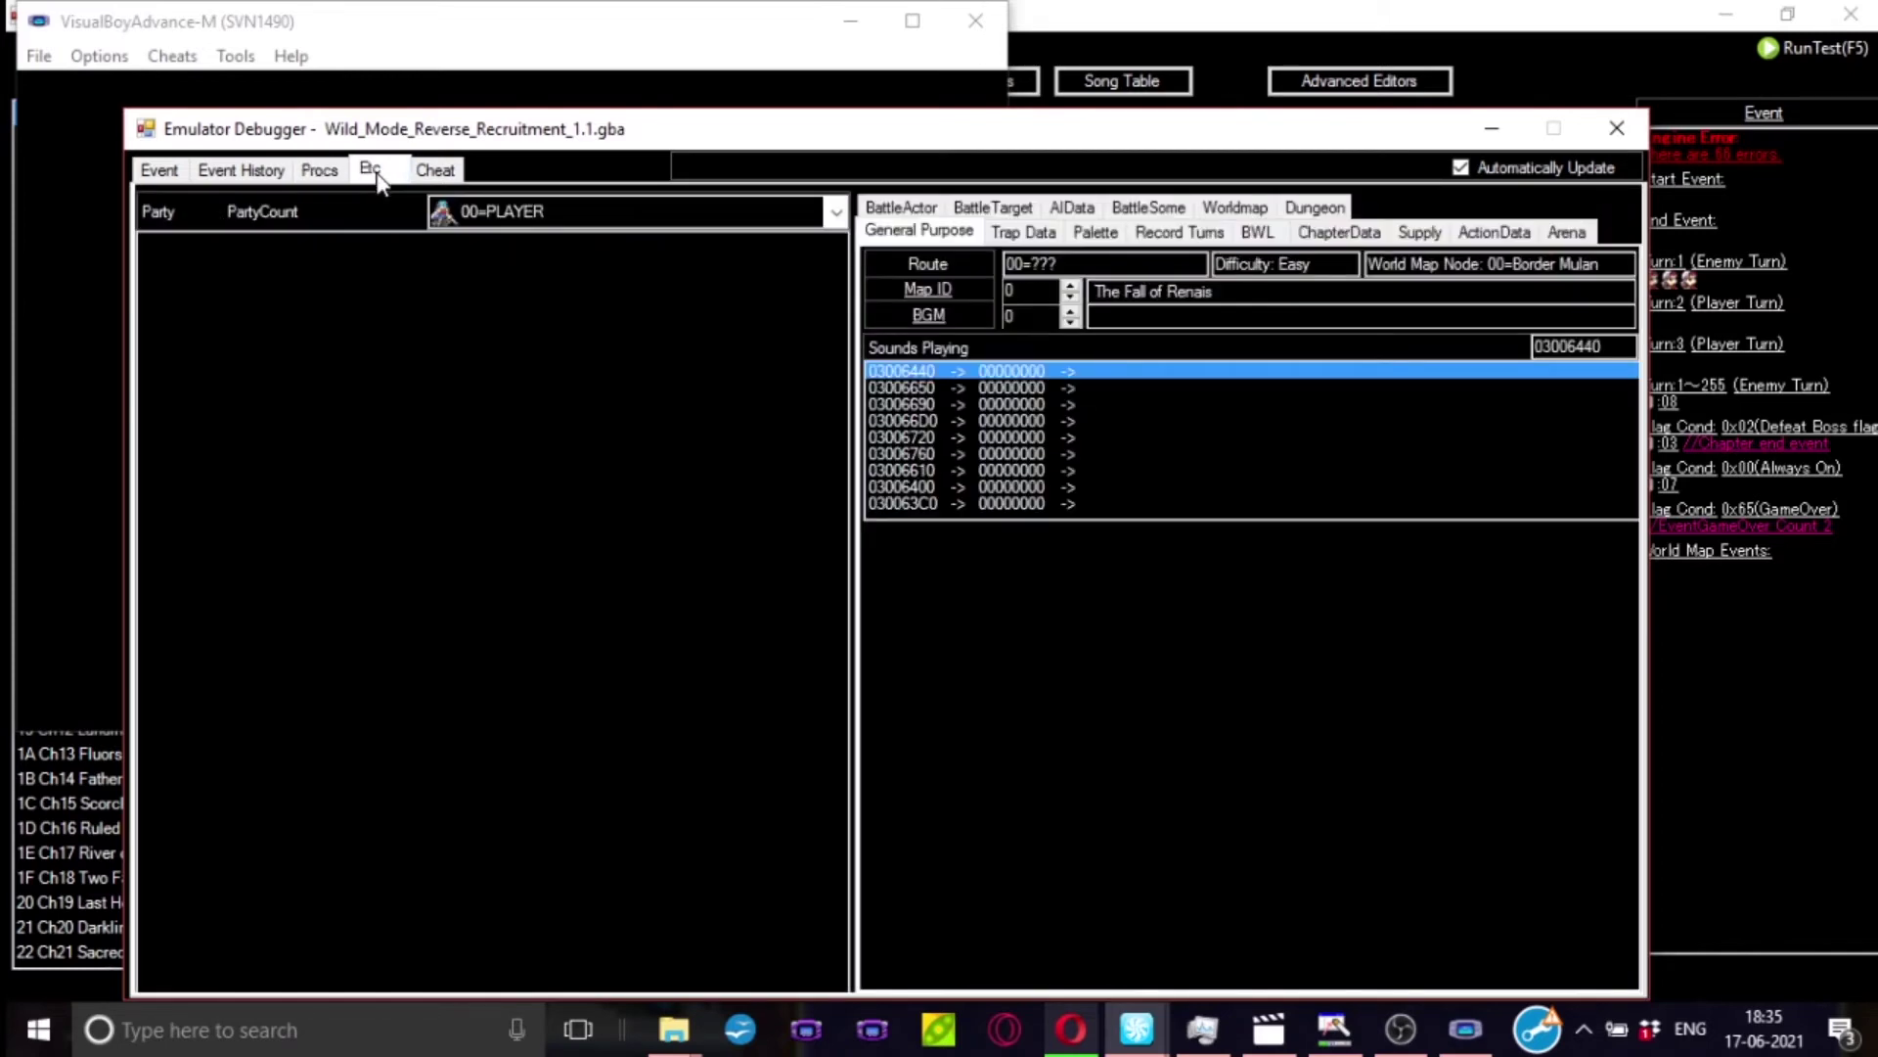
pyautogui.click(904, 209)
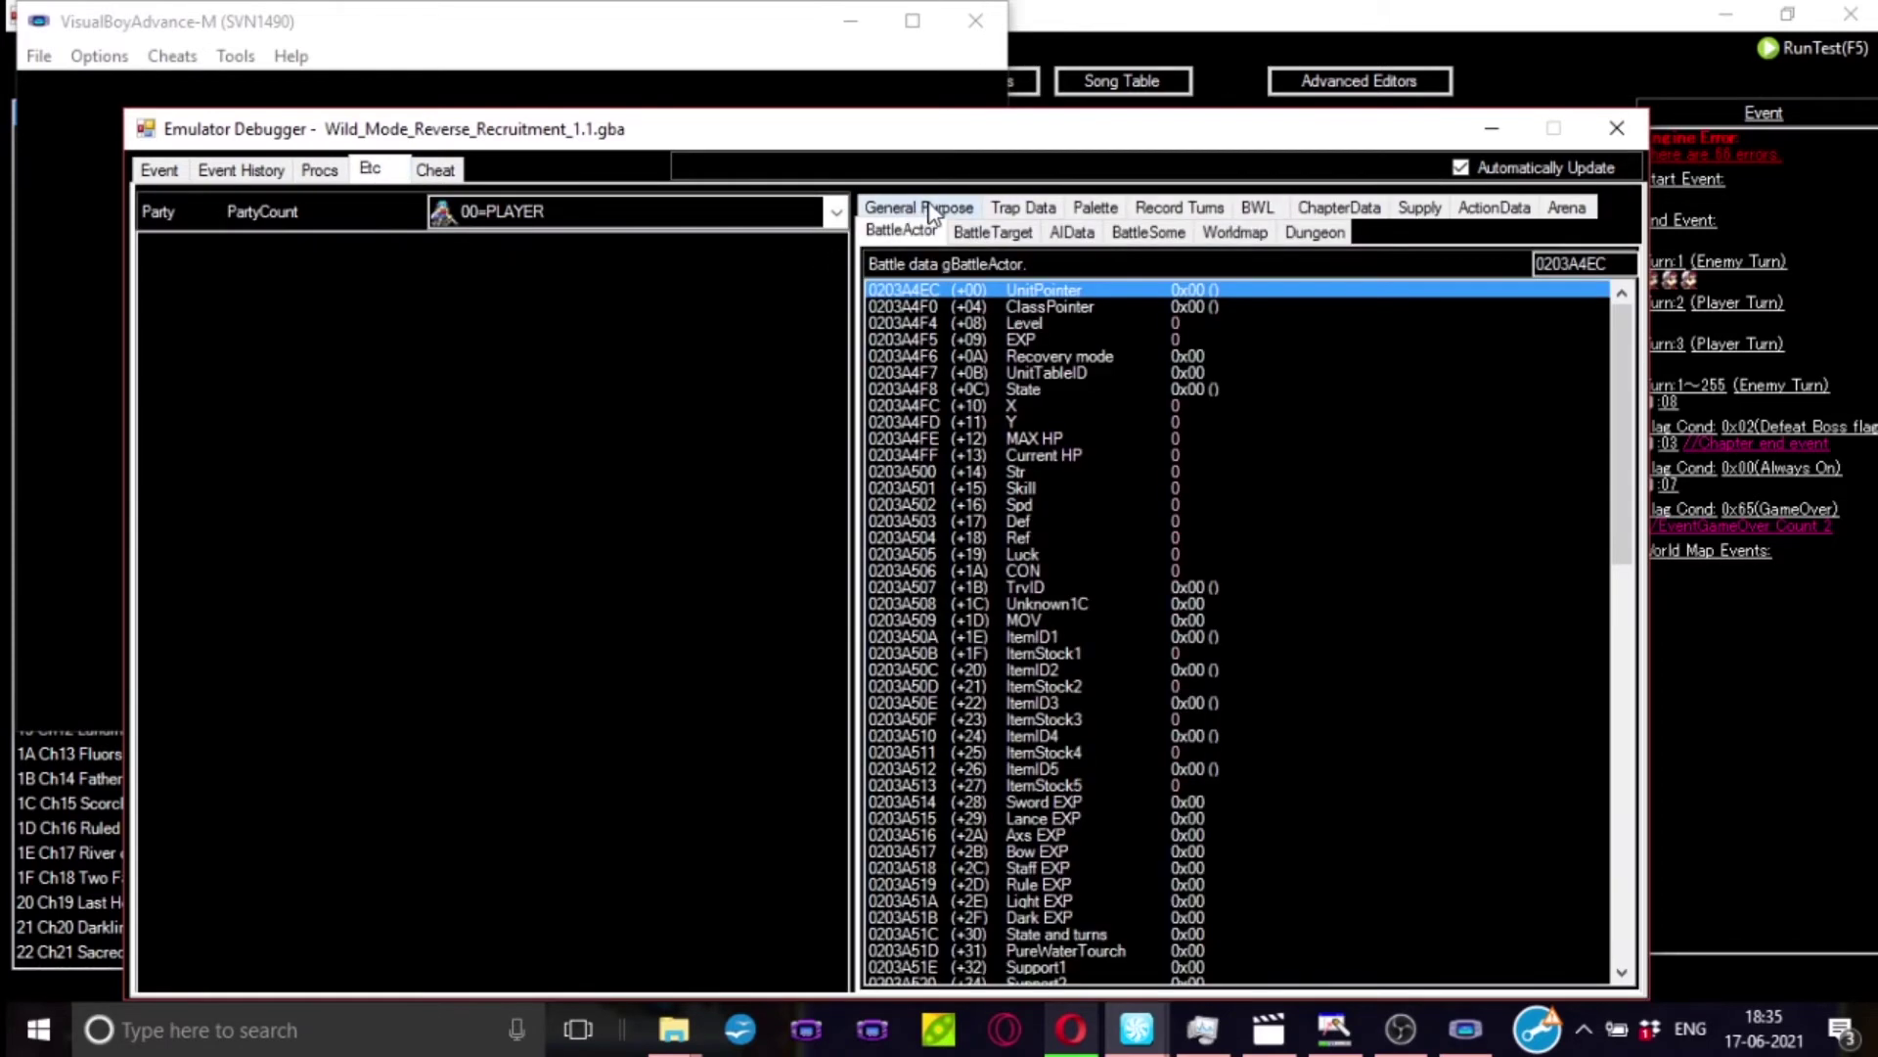
pyautogui.click(940, 210)
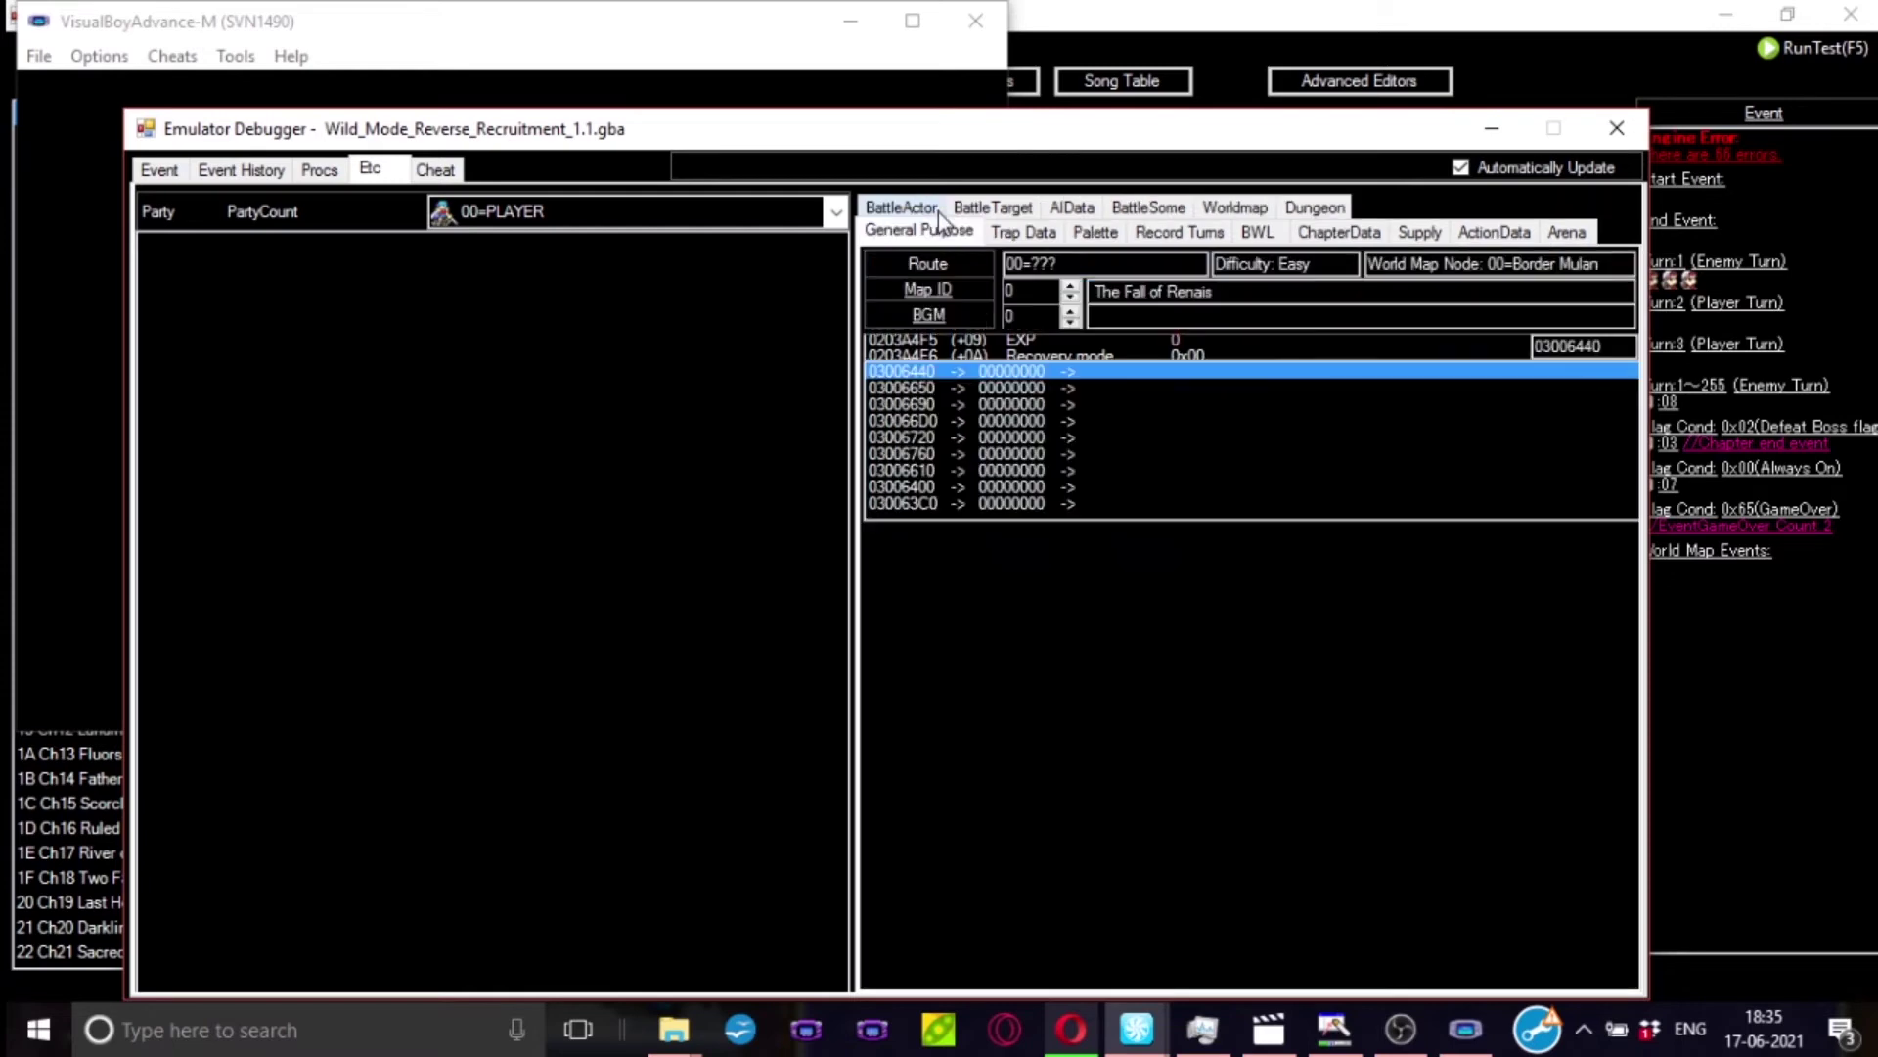
pyautogui.click(990, 206)
pyautogui.click(1086, 209)
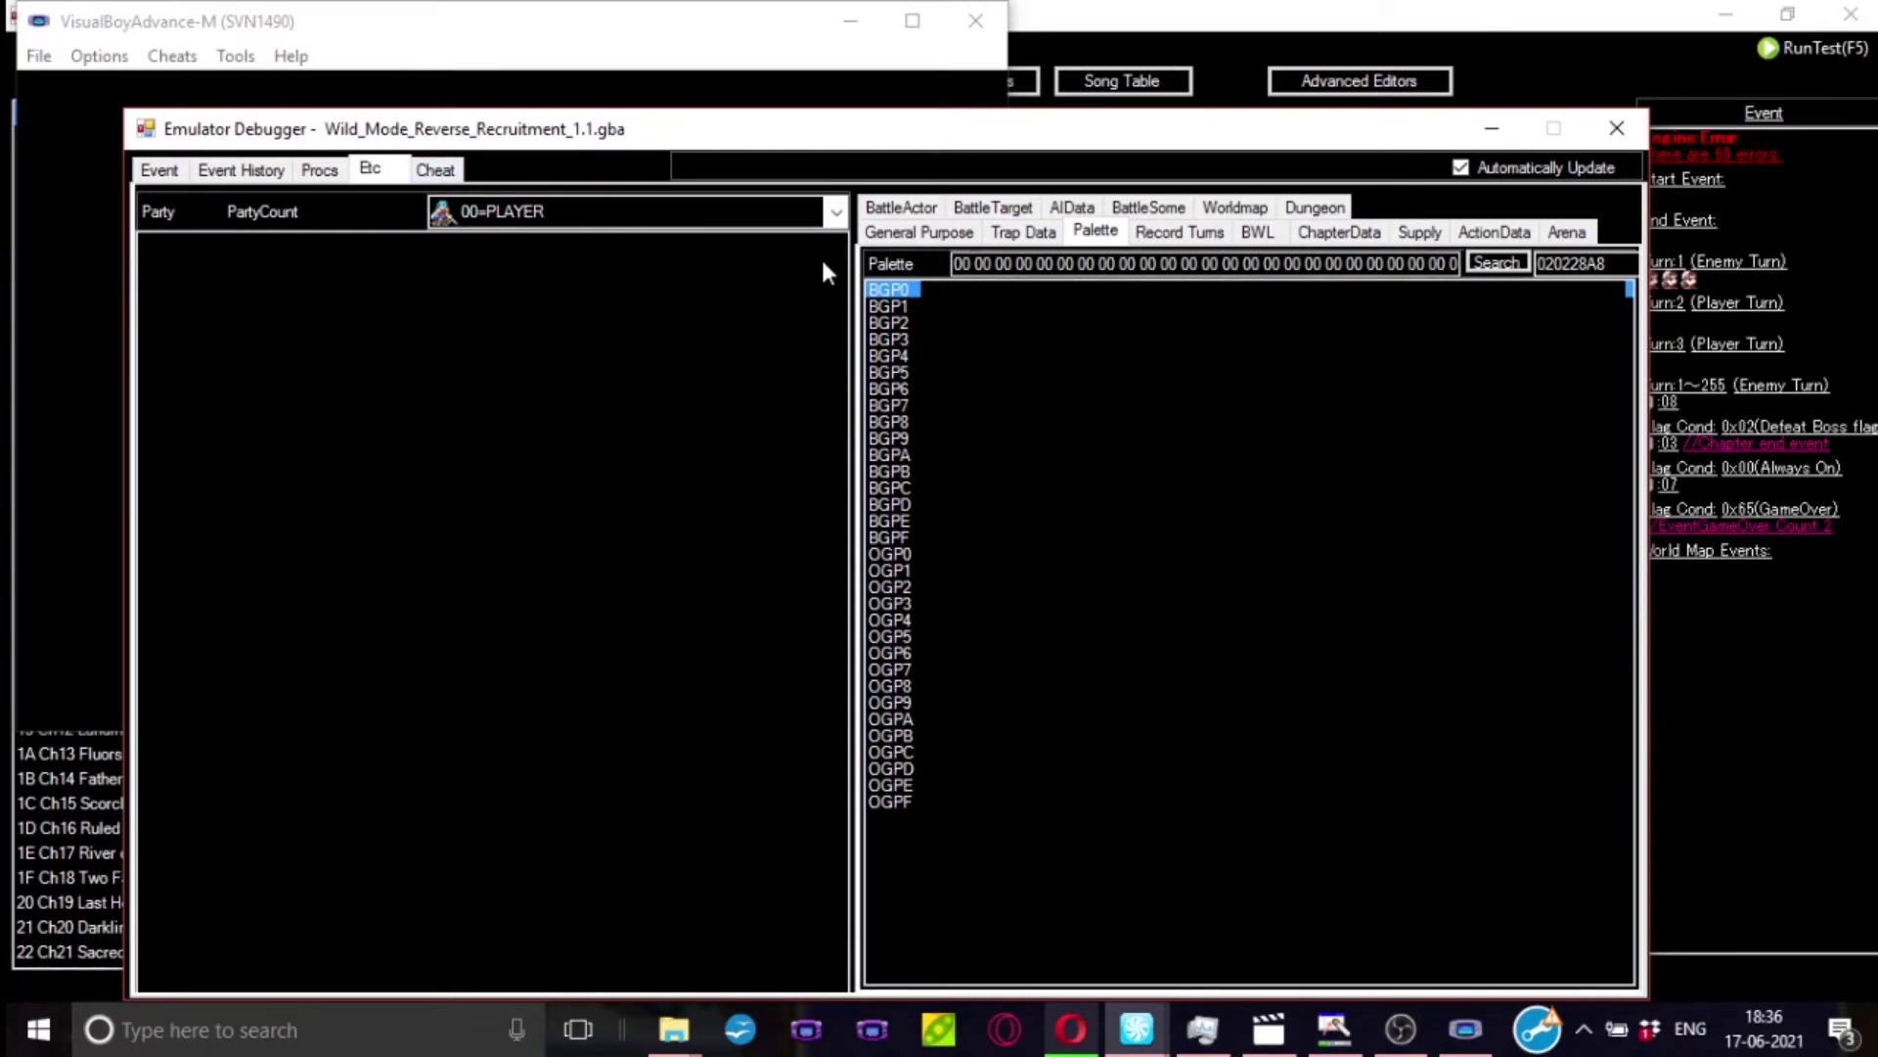
pyautogui.click(435, 172)
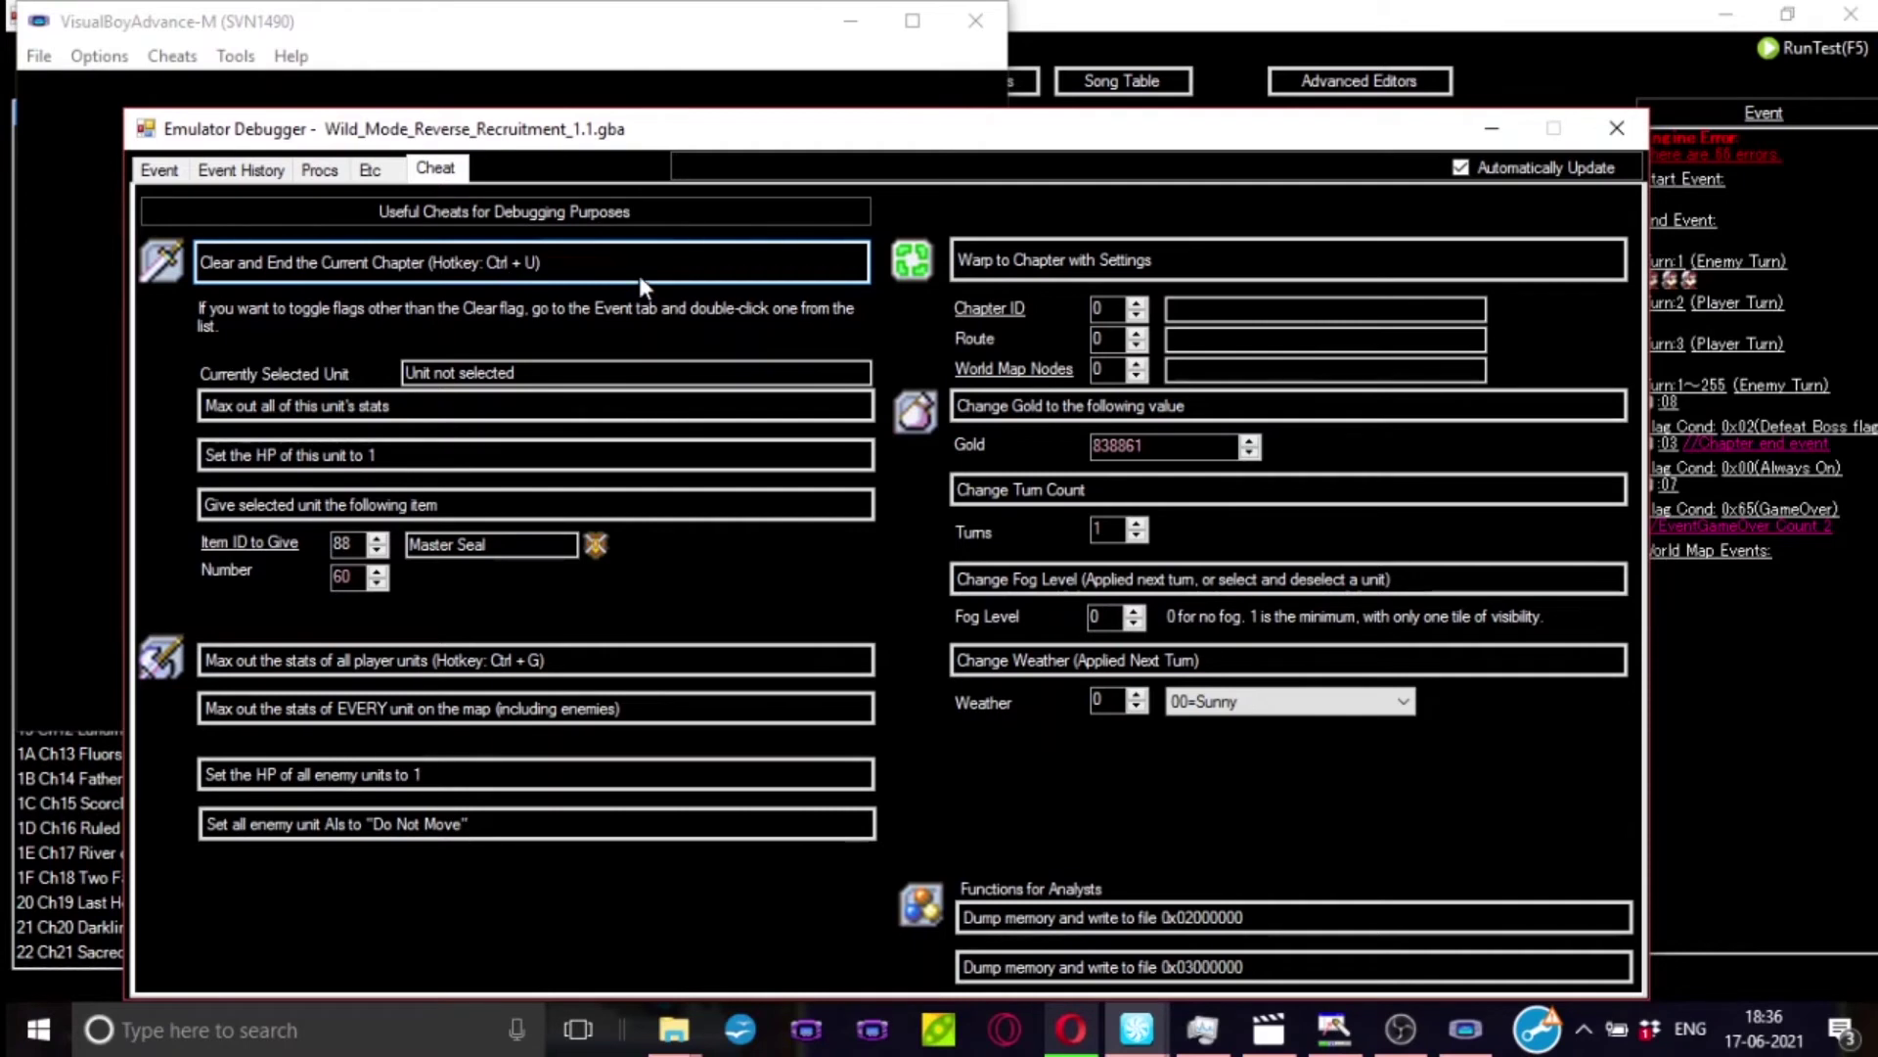
# - Switch to the VisualBoyAdvance-M emulator and start a new game on Lunatic mode in the first save slot
pyautogui.click(741, 71)
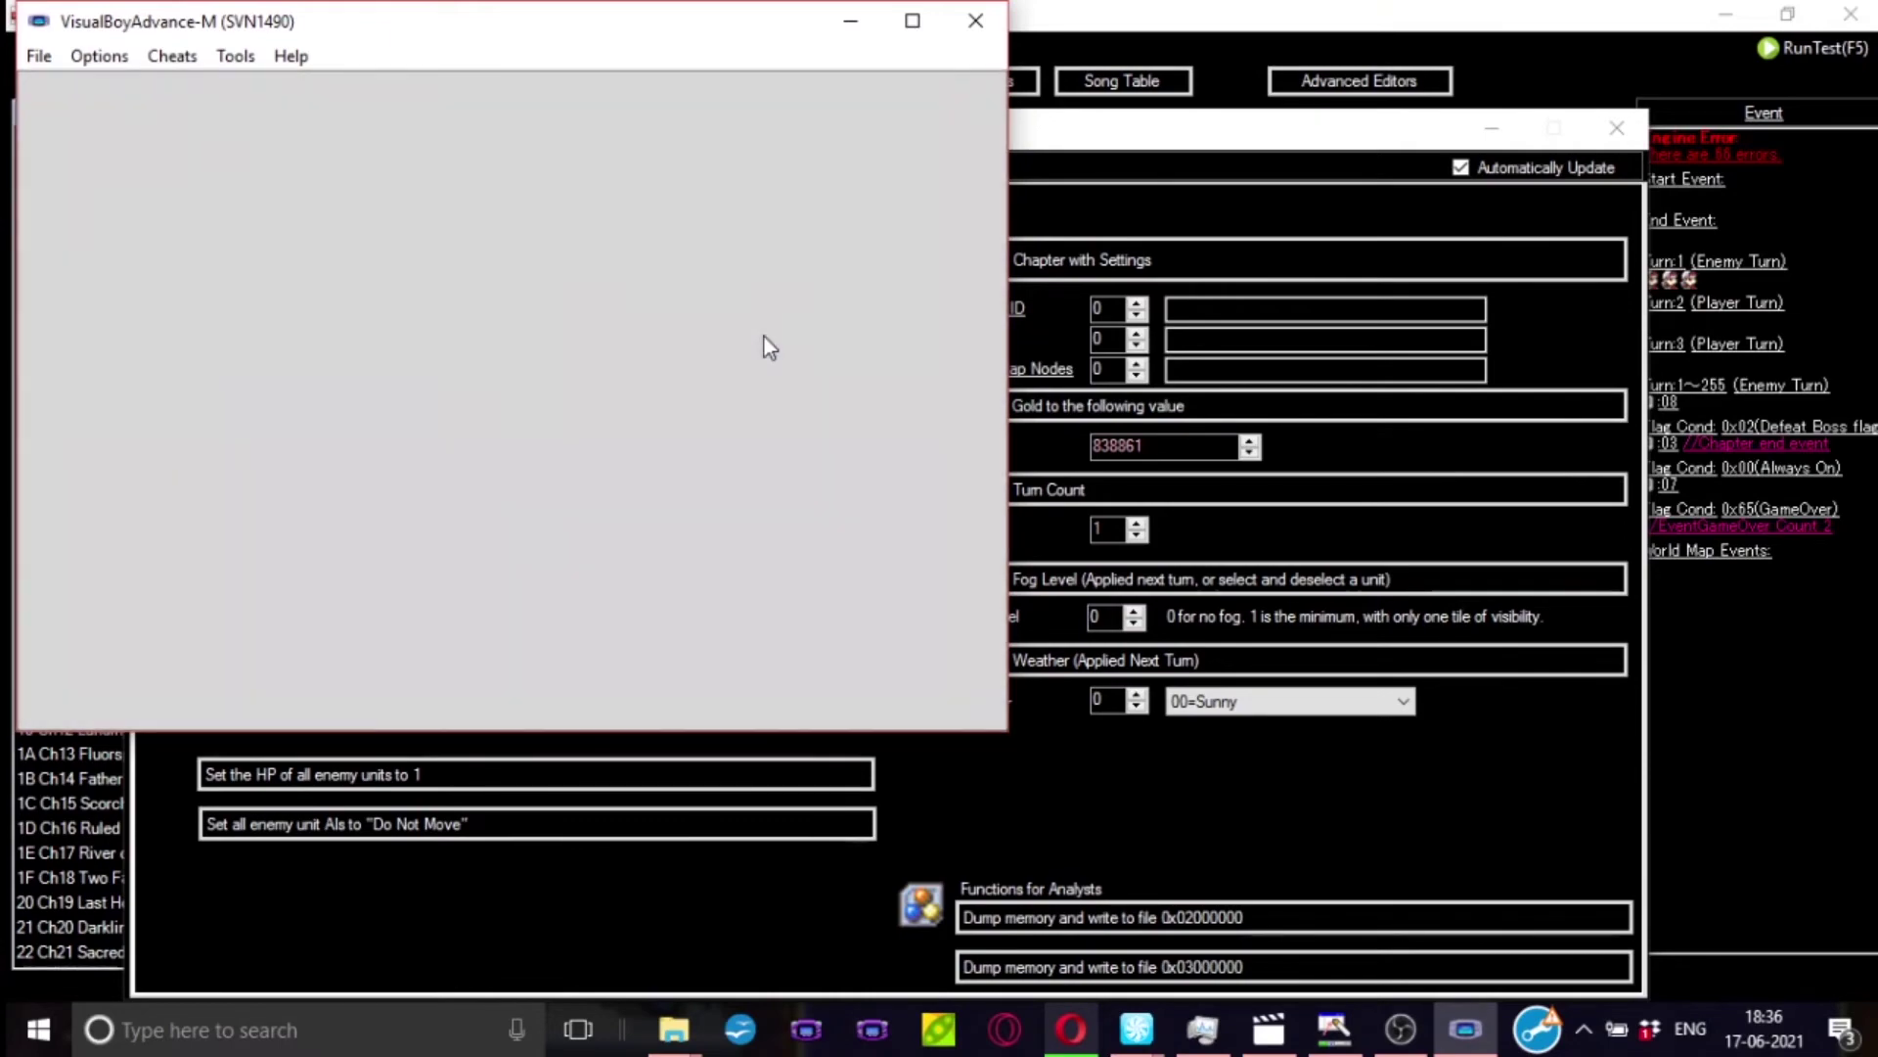
pyautogui.press('Return')
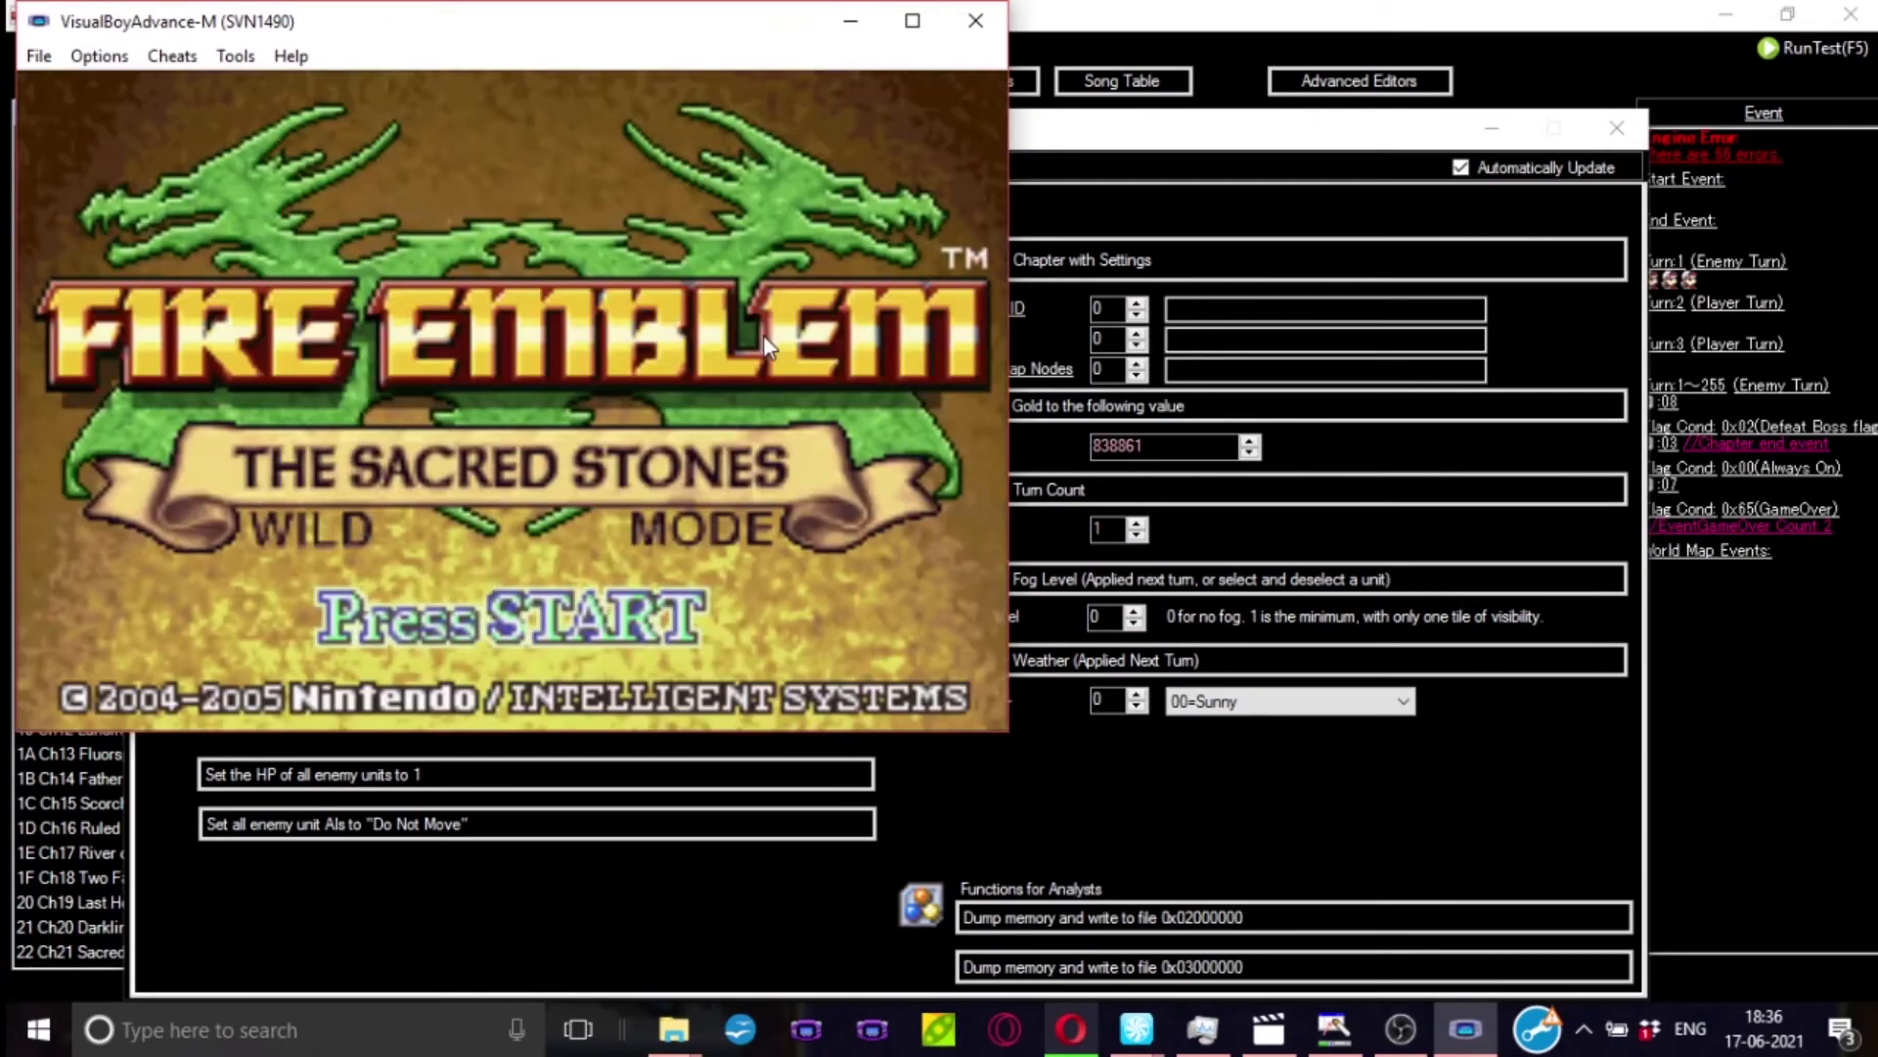
pyautogui.press('Return')
pyautogui.press('Return')
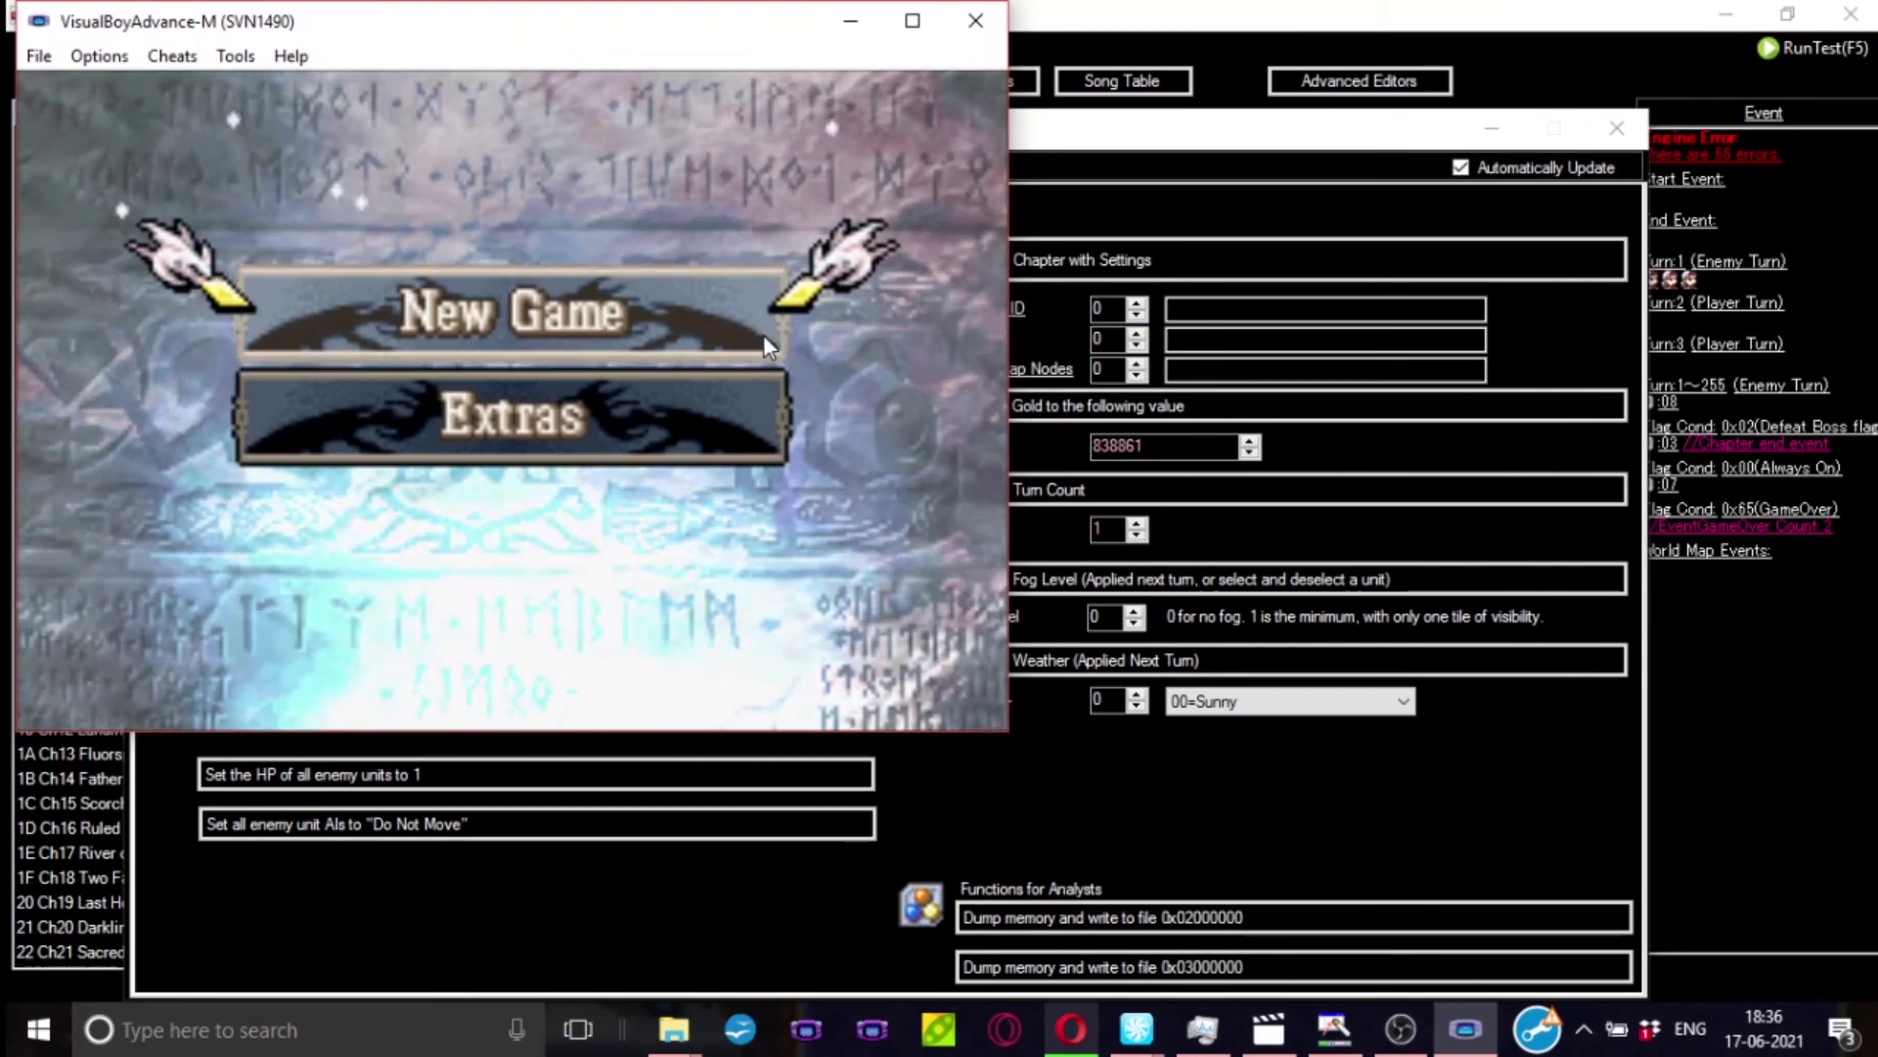
pyautogui.press('Down')
pyautogui.press('Down')
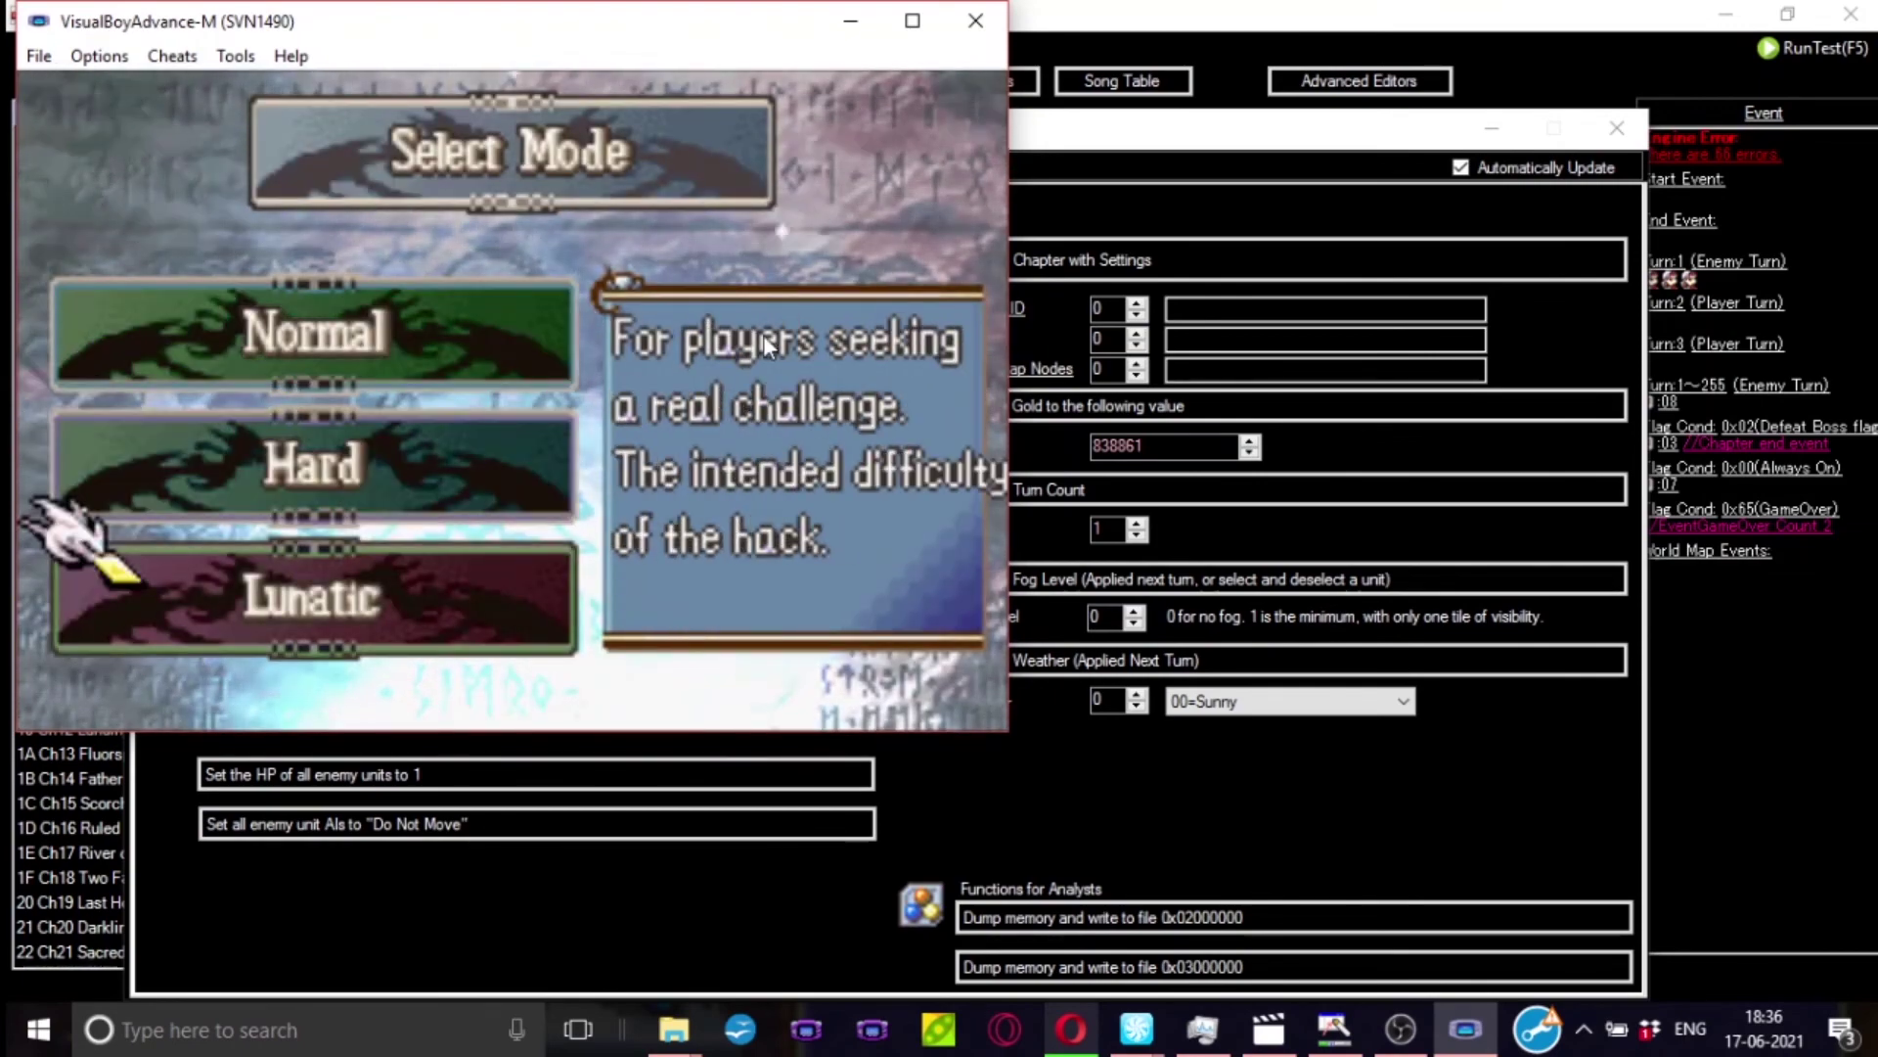
pyautogui.press('Return')
pyautogui.press('Return')
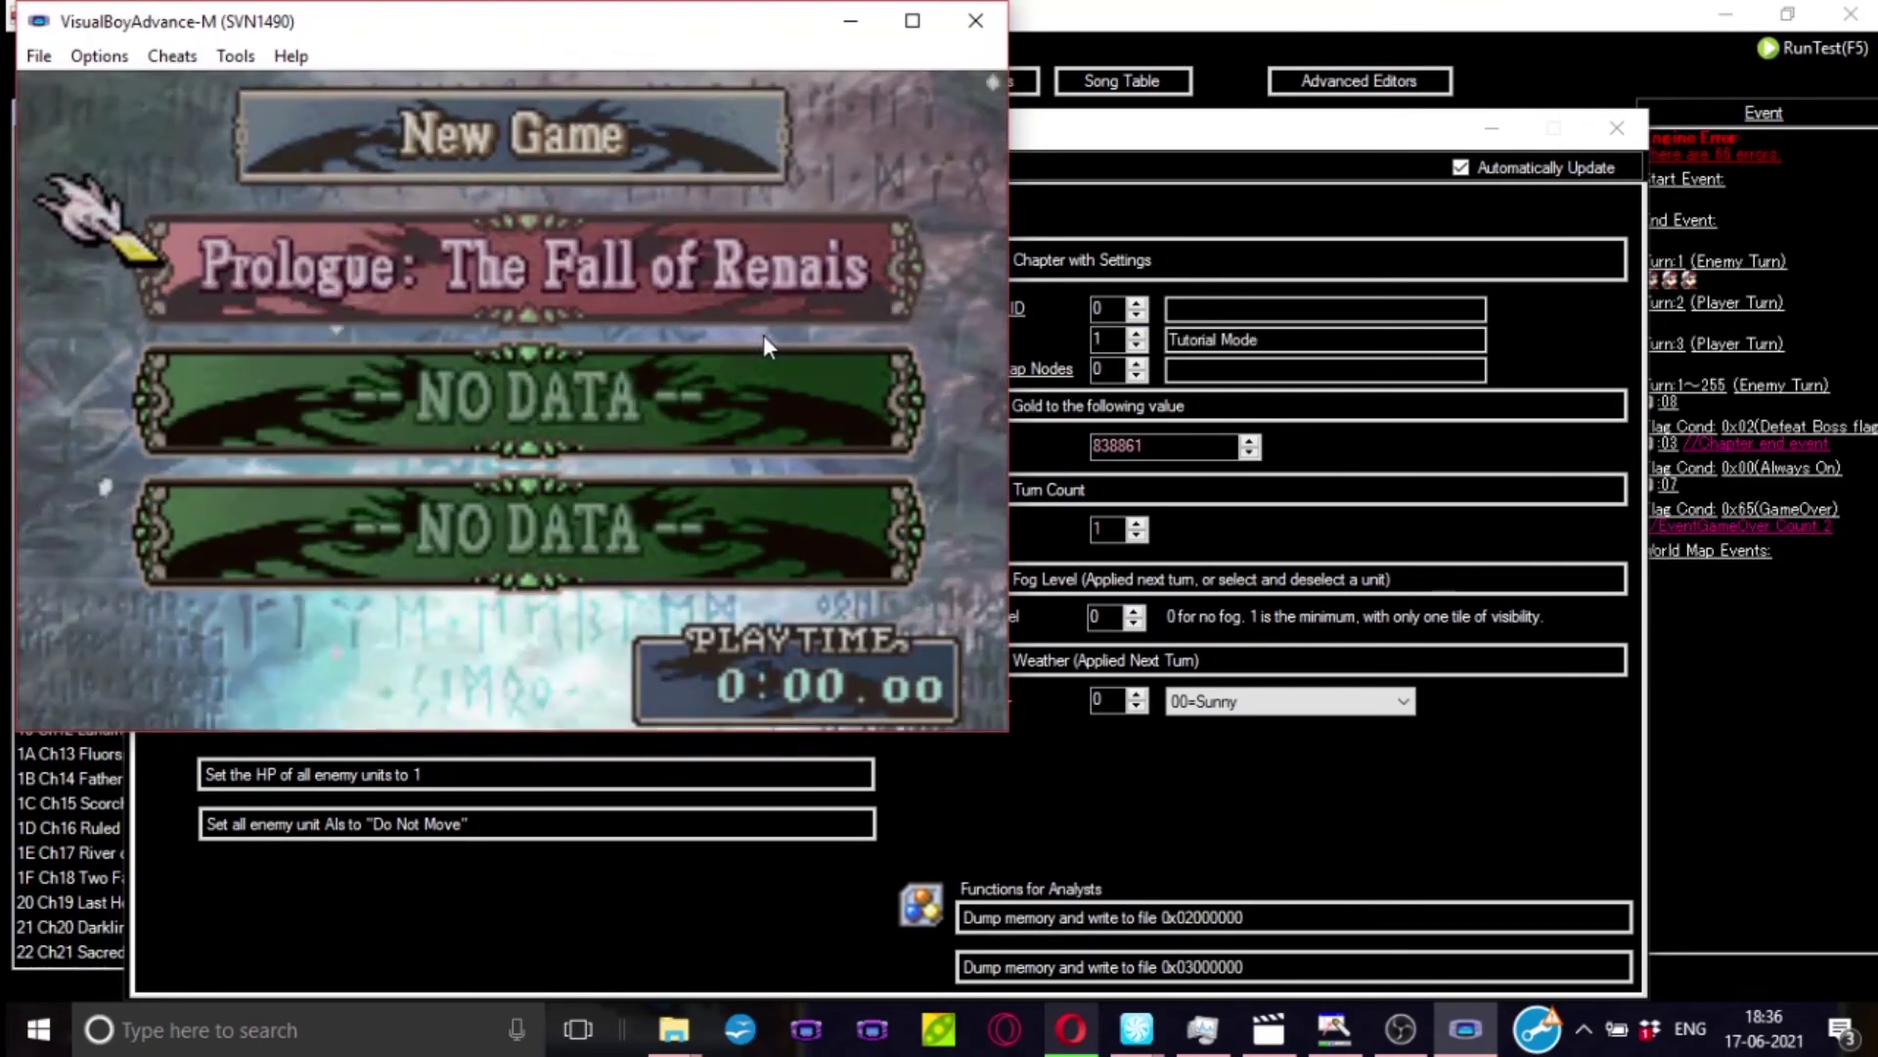
# - Check the running event, event history, procs and player party data in the Emulator Debugger while the opening plays, ending on the cheats
pyautogui.hotkey('alt', 'Tab')
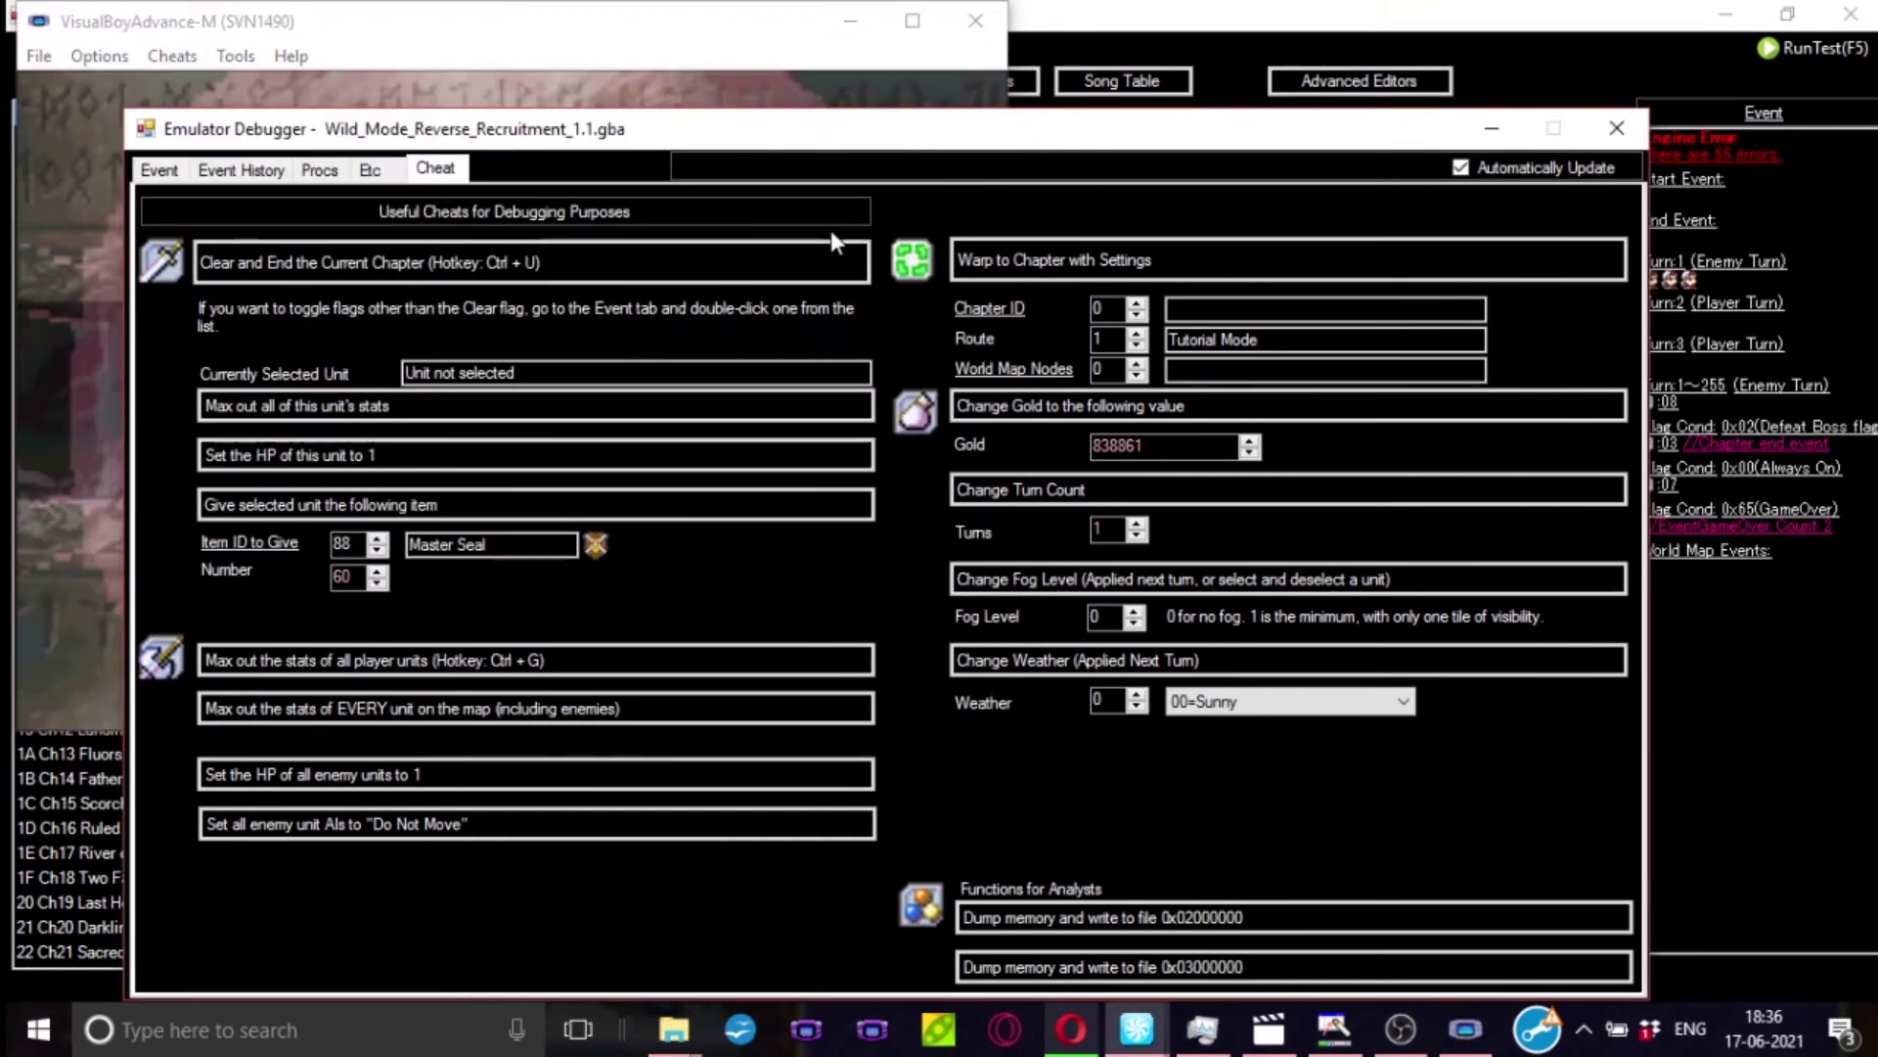
pyautogui.click(161, 171)
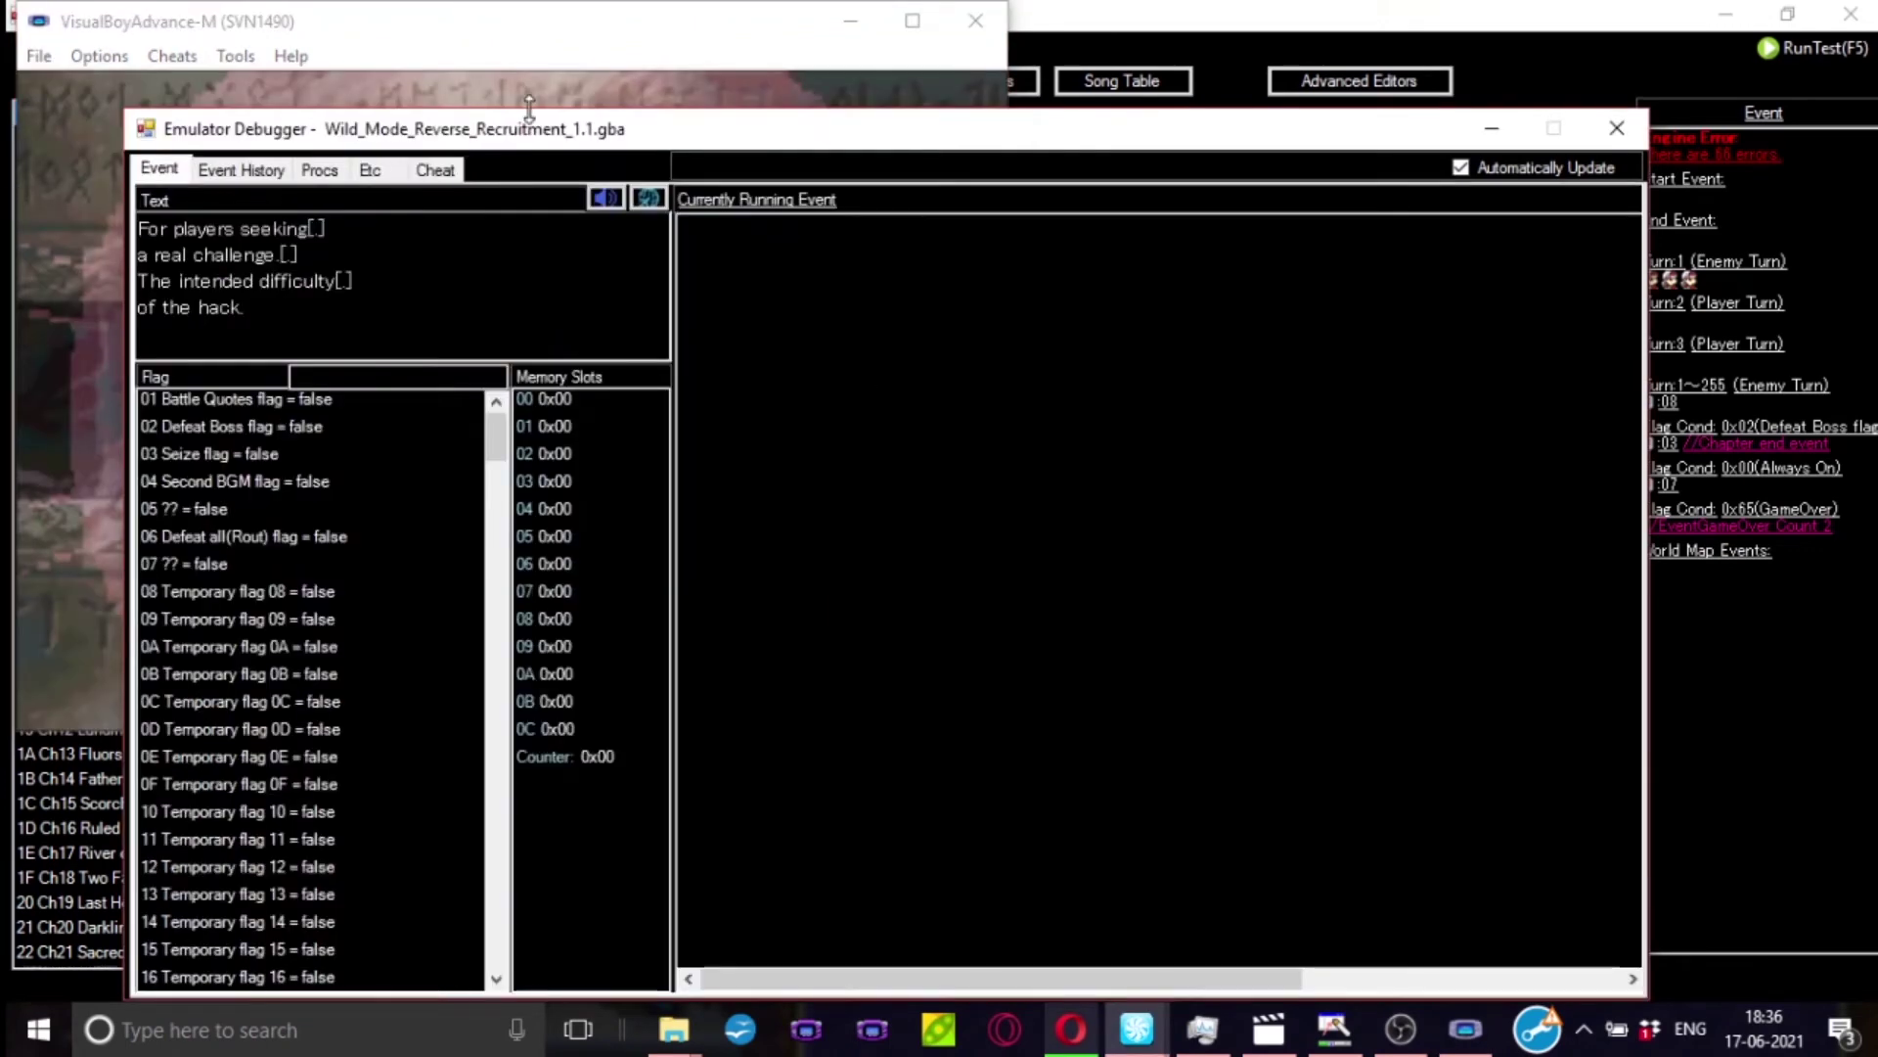
pyautogui.click(573, 82)
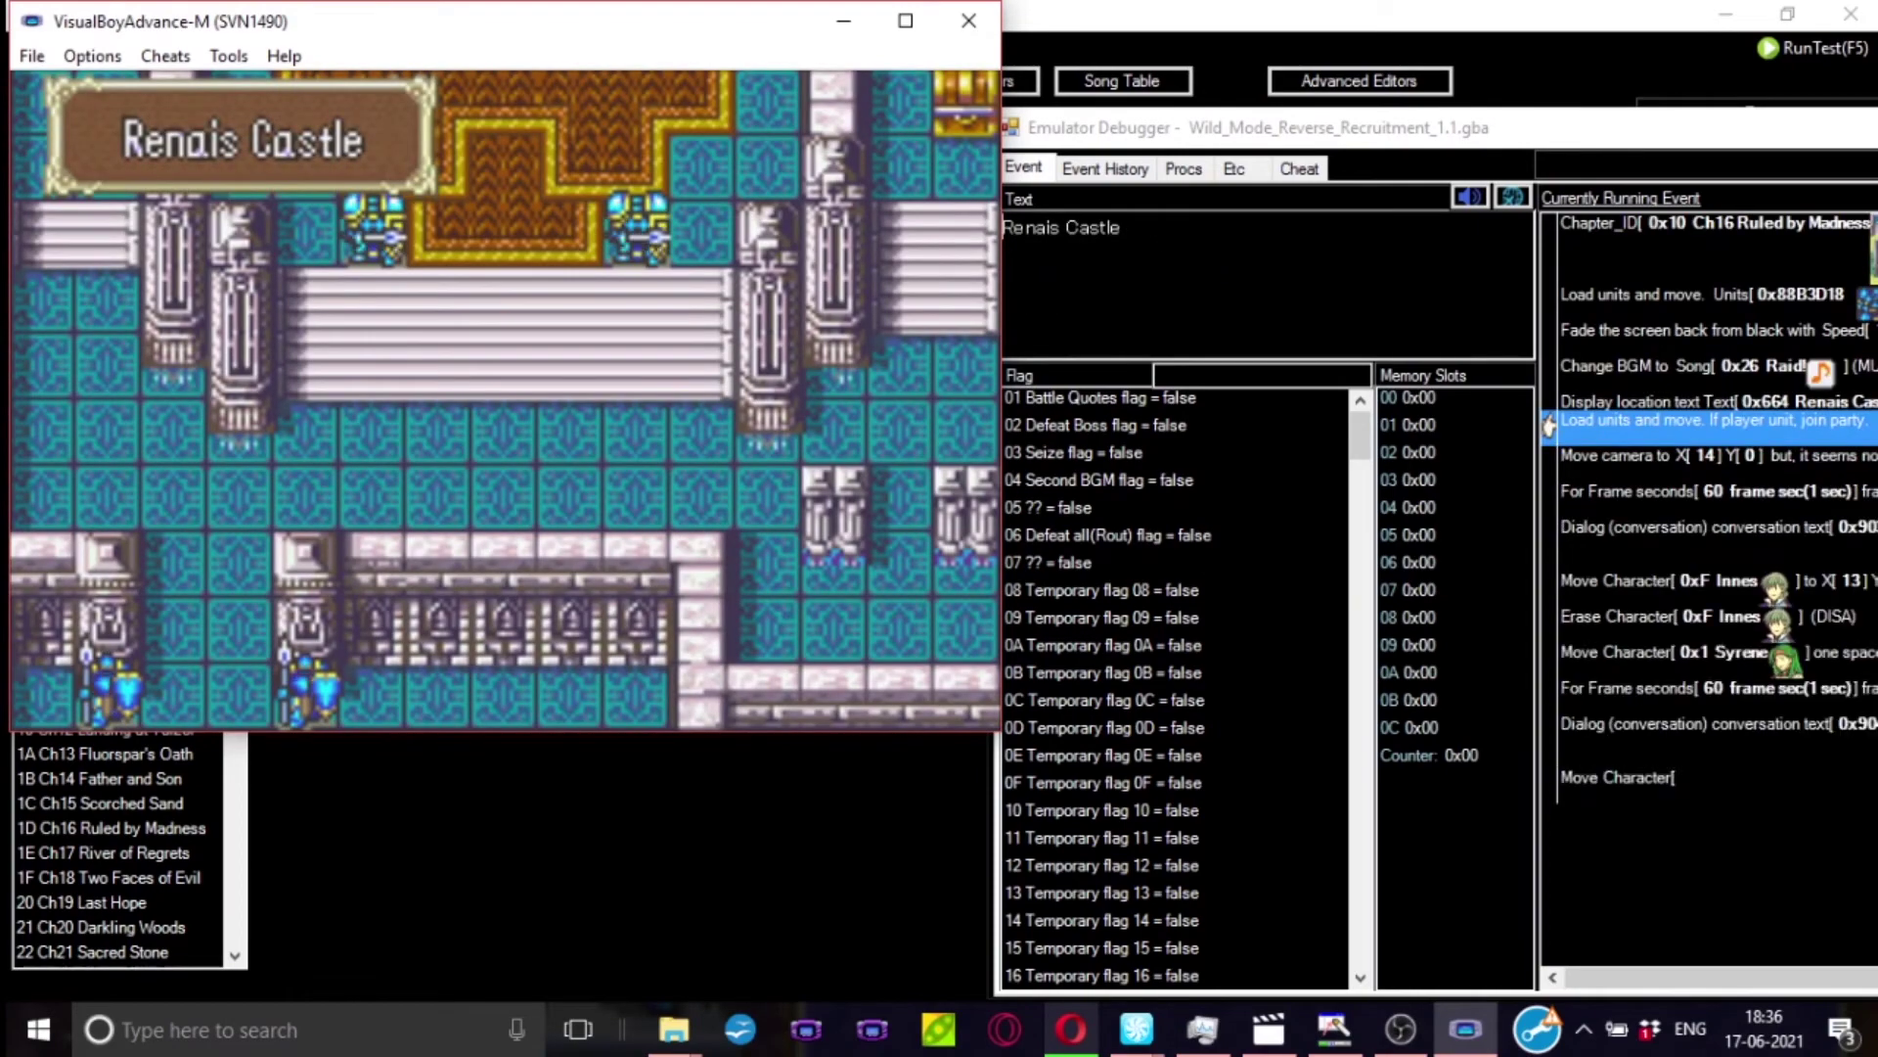
pyautogui.click(1111, 172)
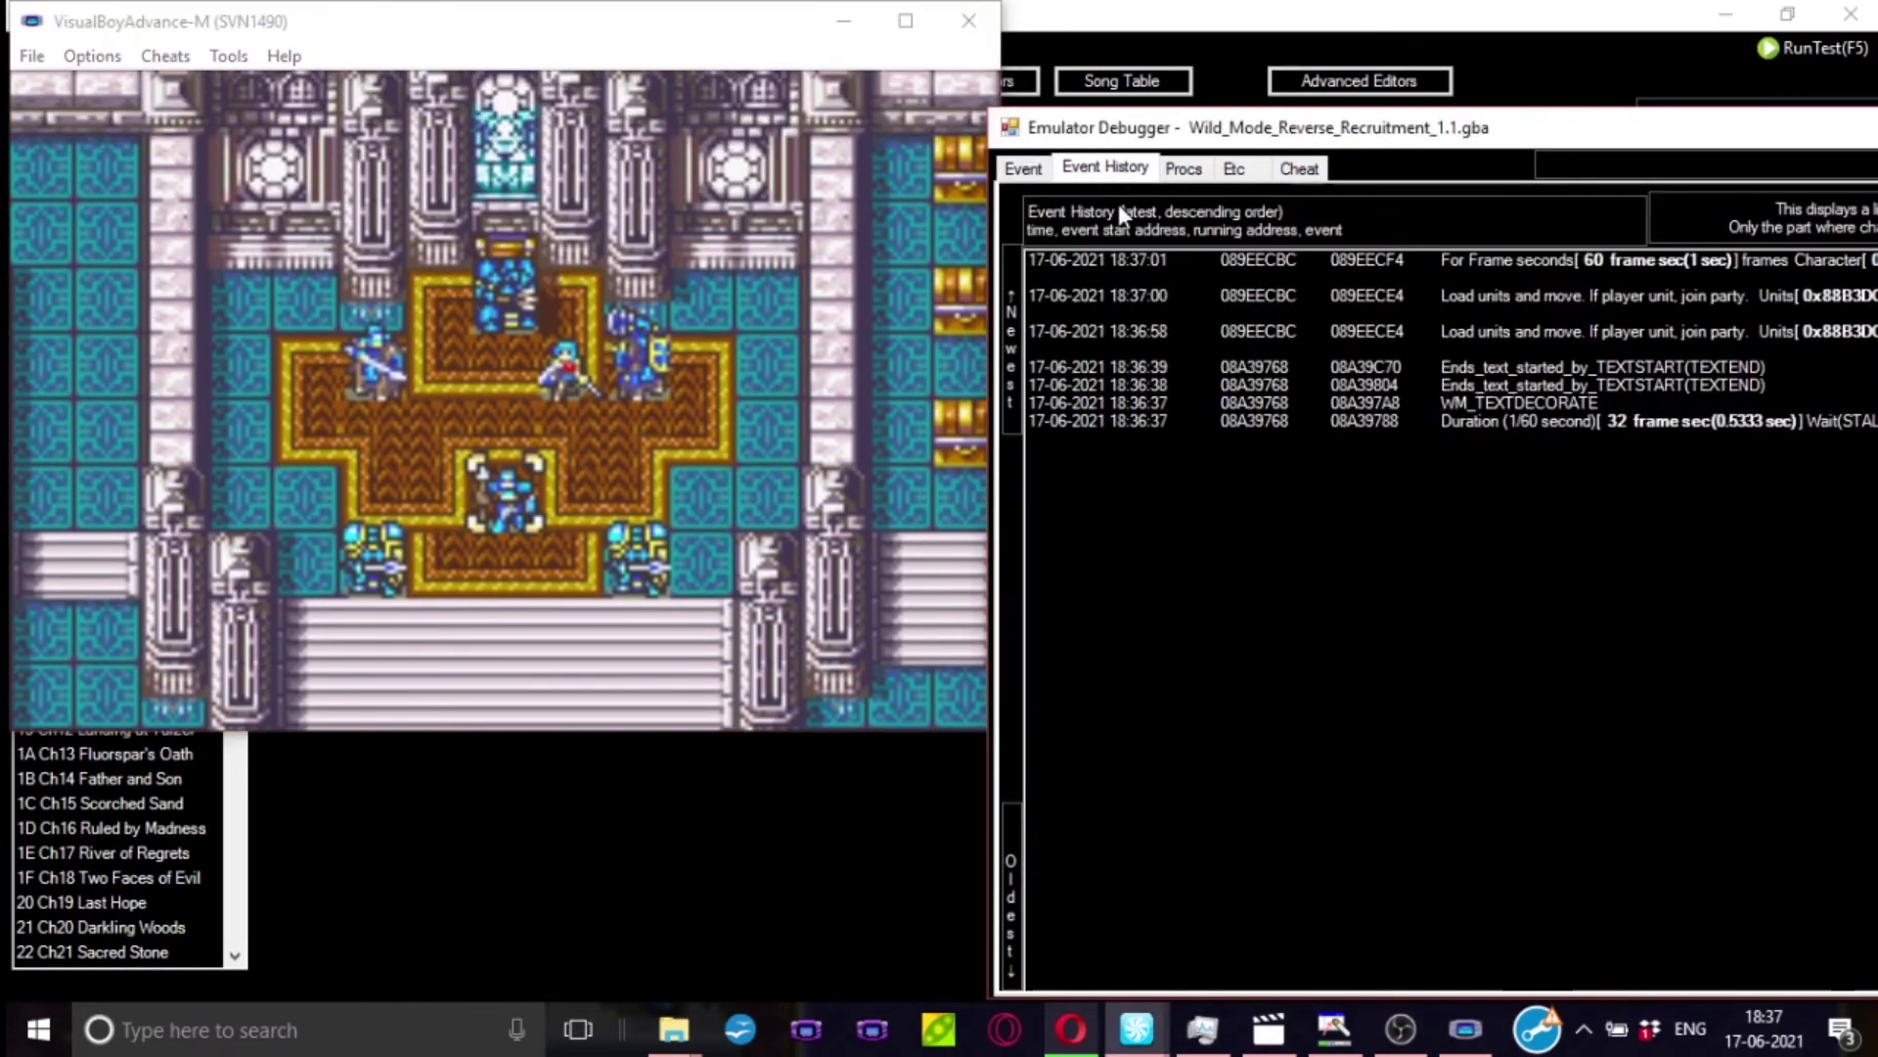
pyautogui.click(1184, 168)
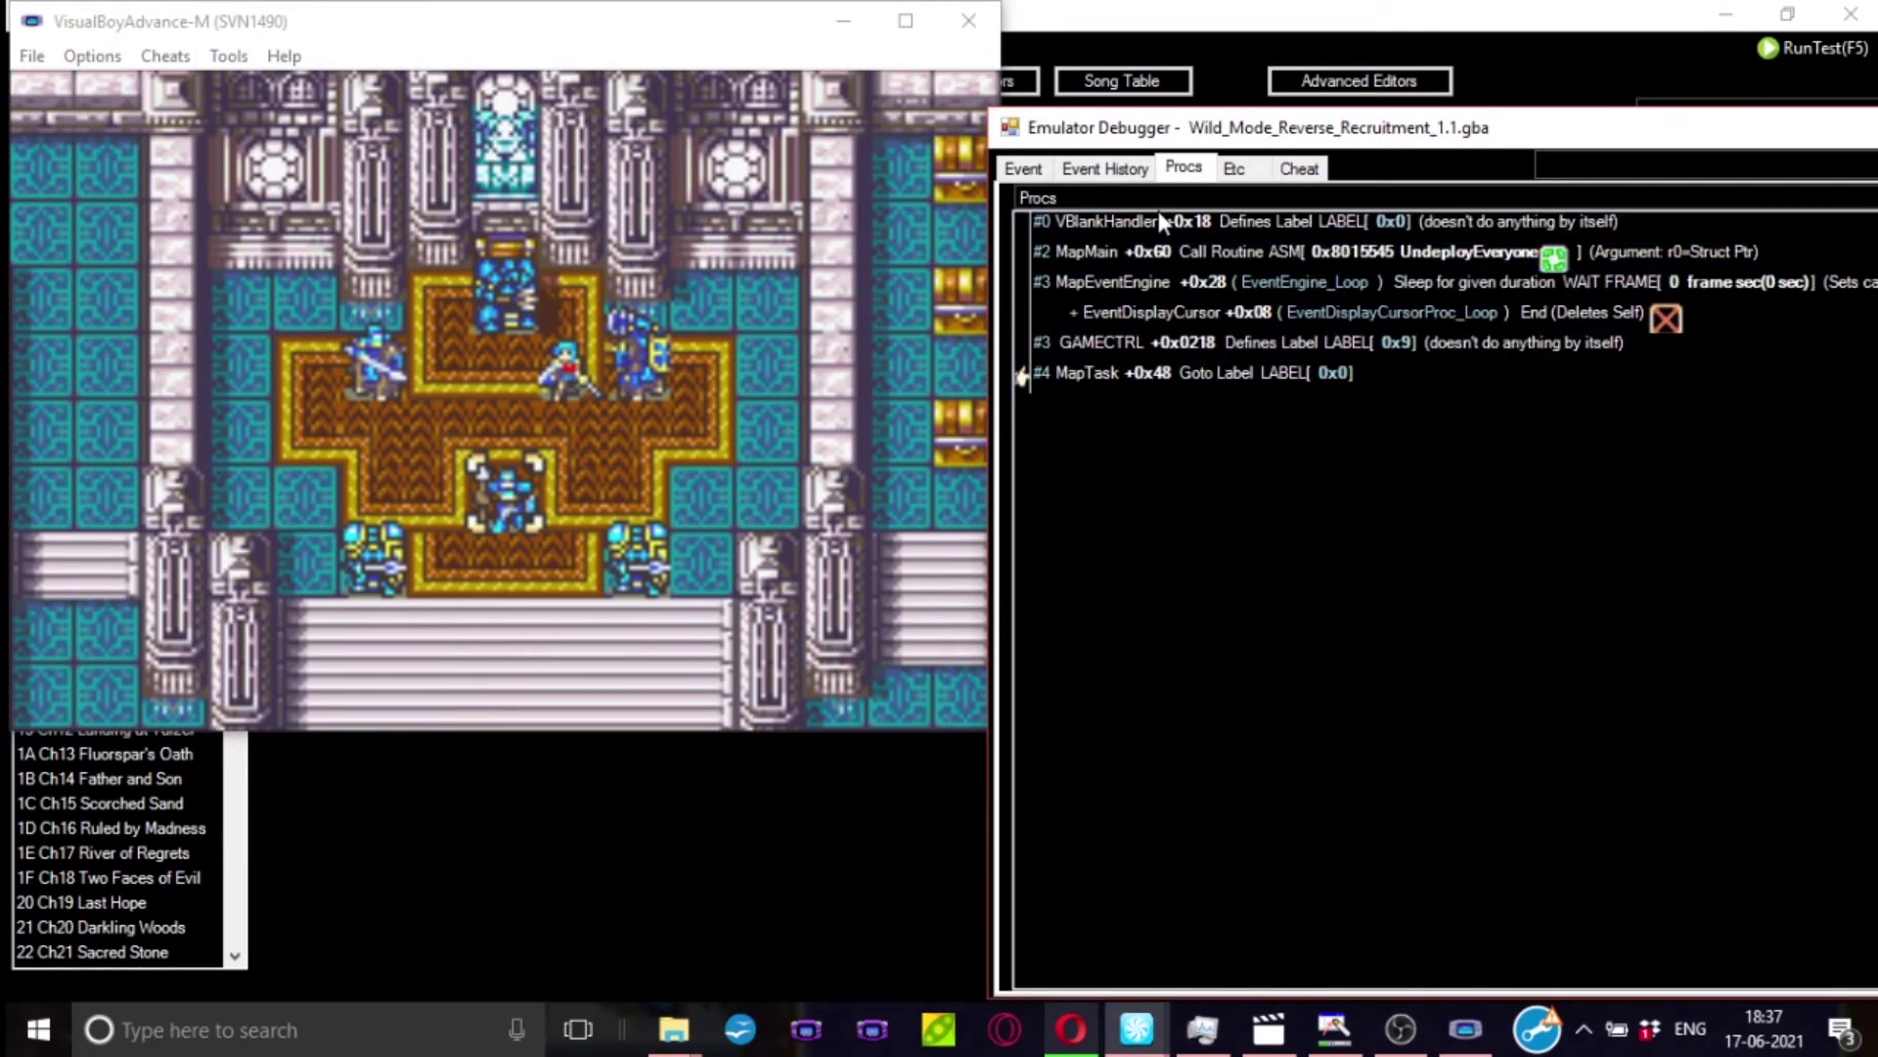
pyautogui.click(1233, 176)
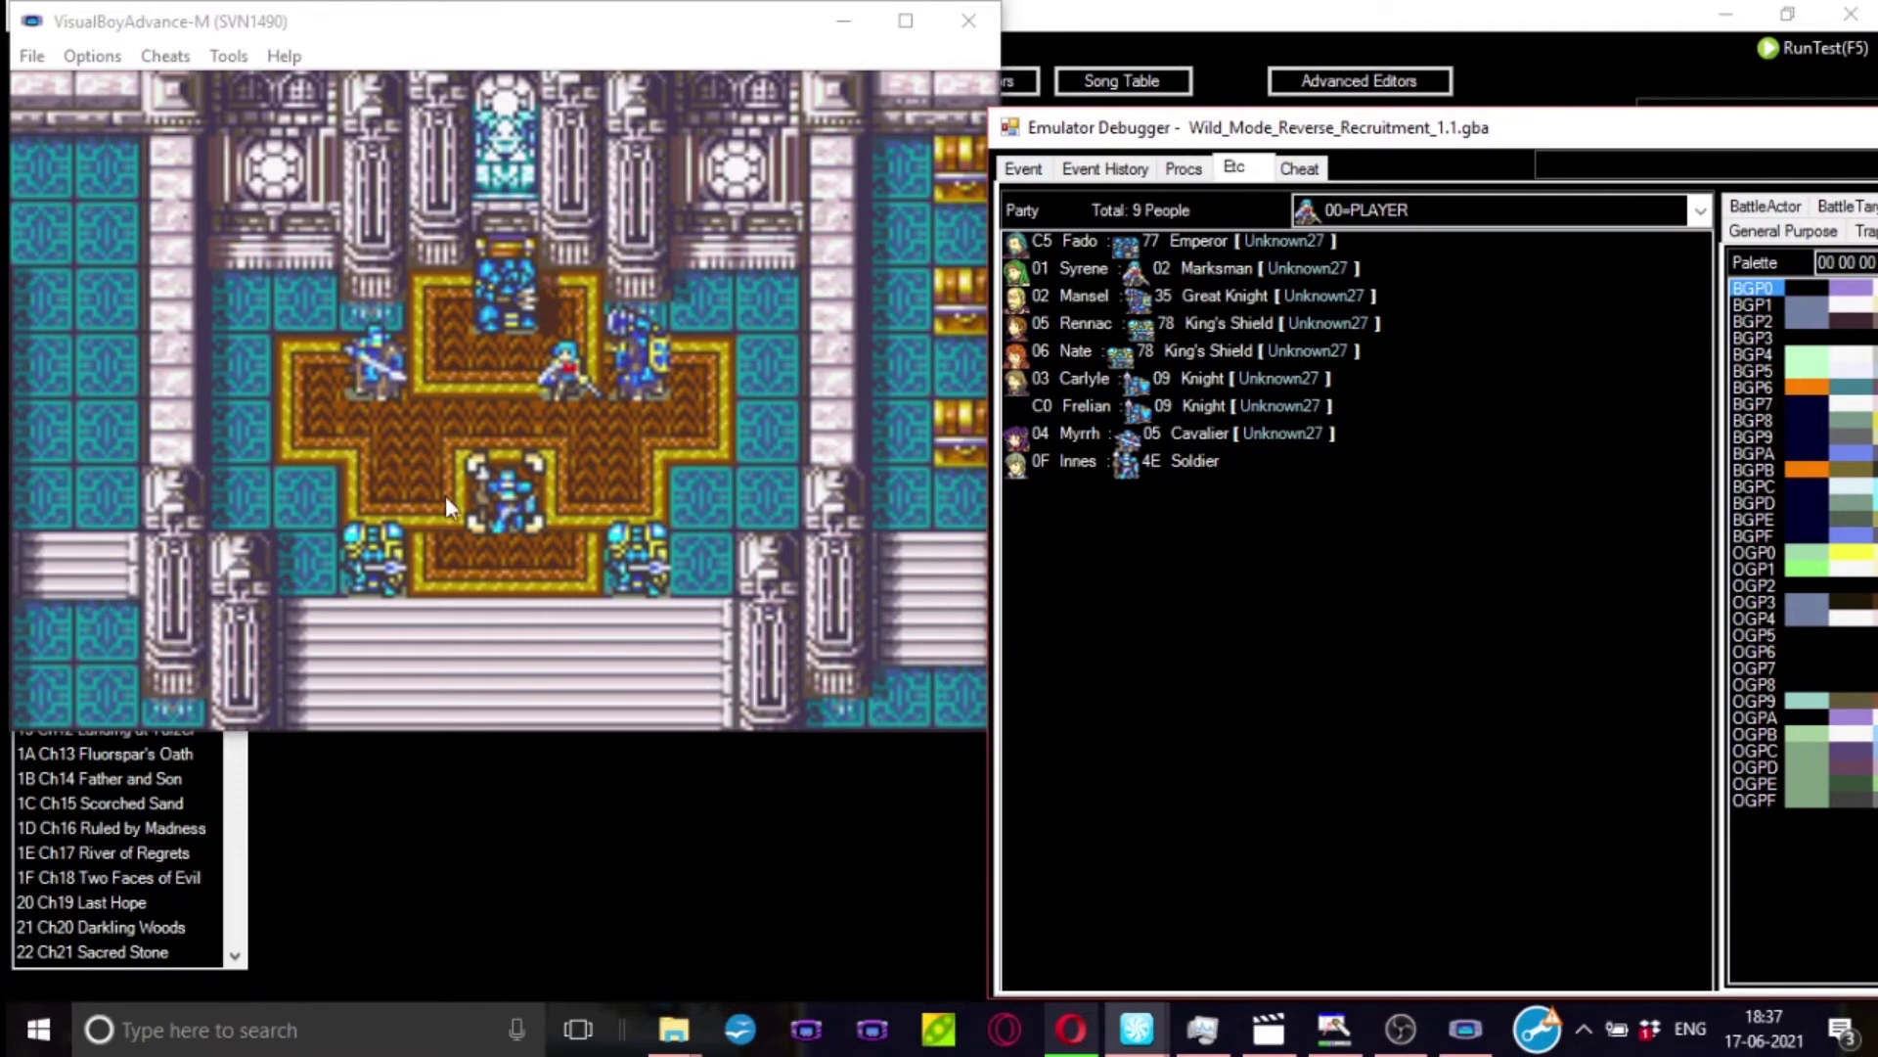
pyautogui.click(1301, 168)
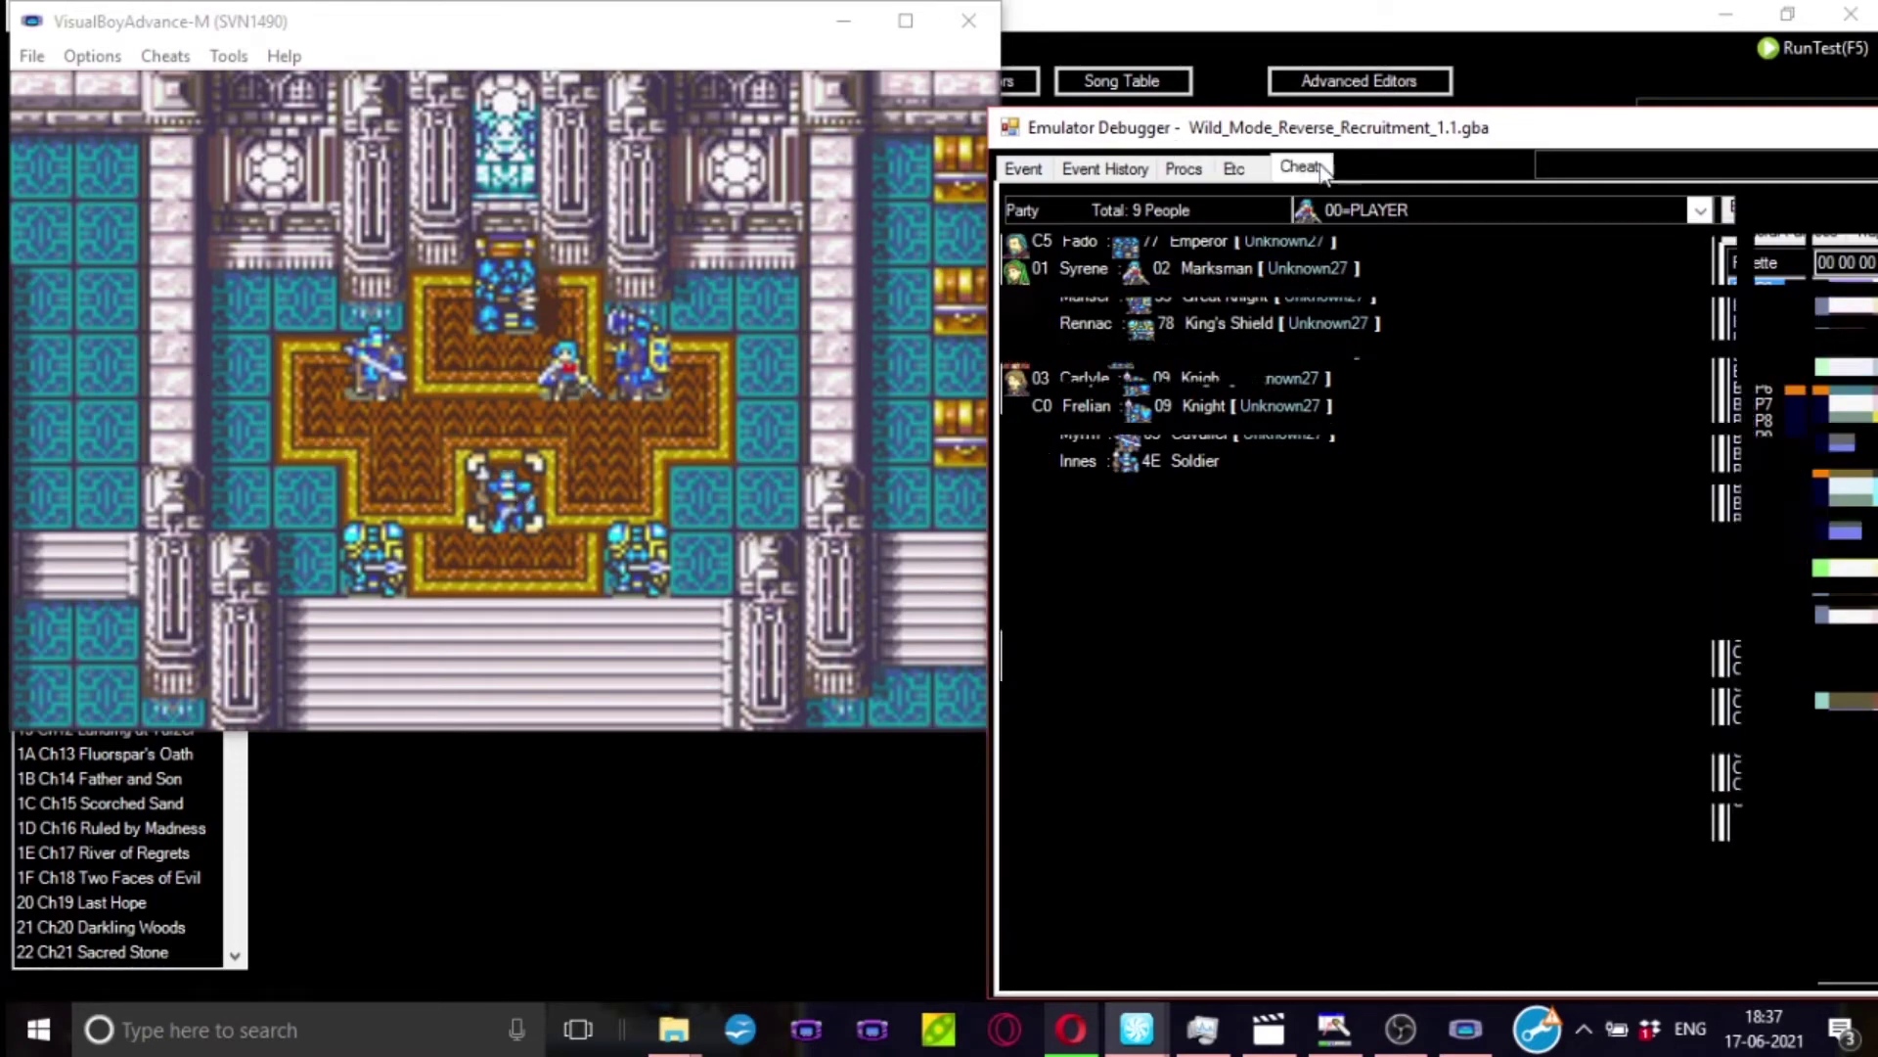
# - Select Syrene on the game map so the debugger targets her, and view her stat screen
pyautogui.click(860, 348)
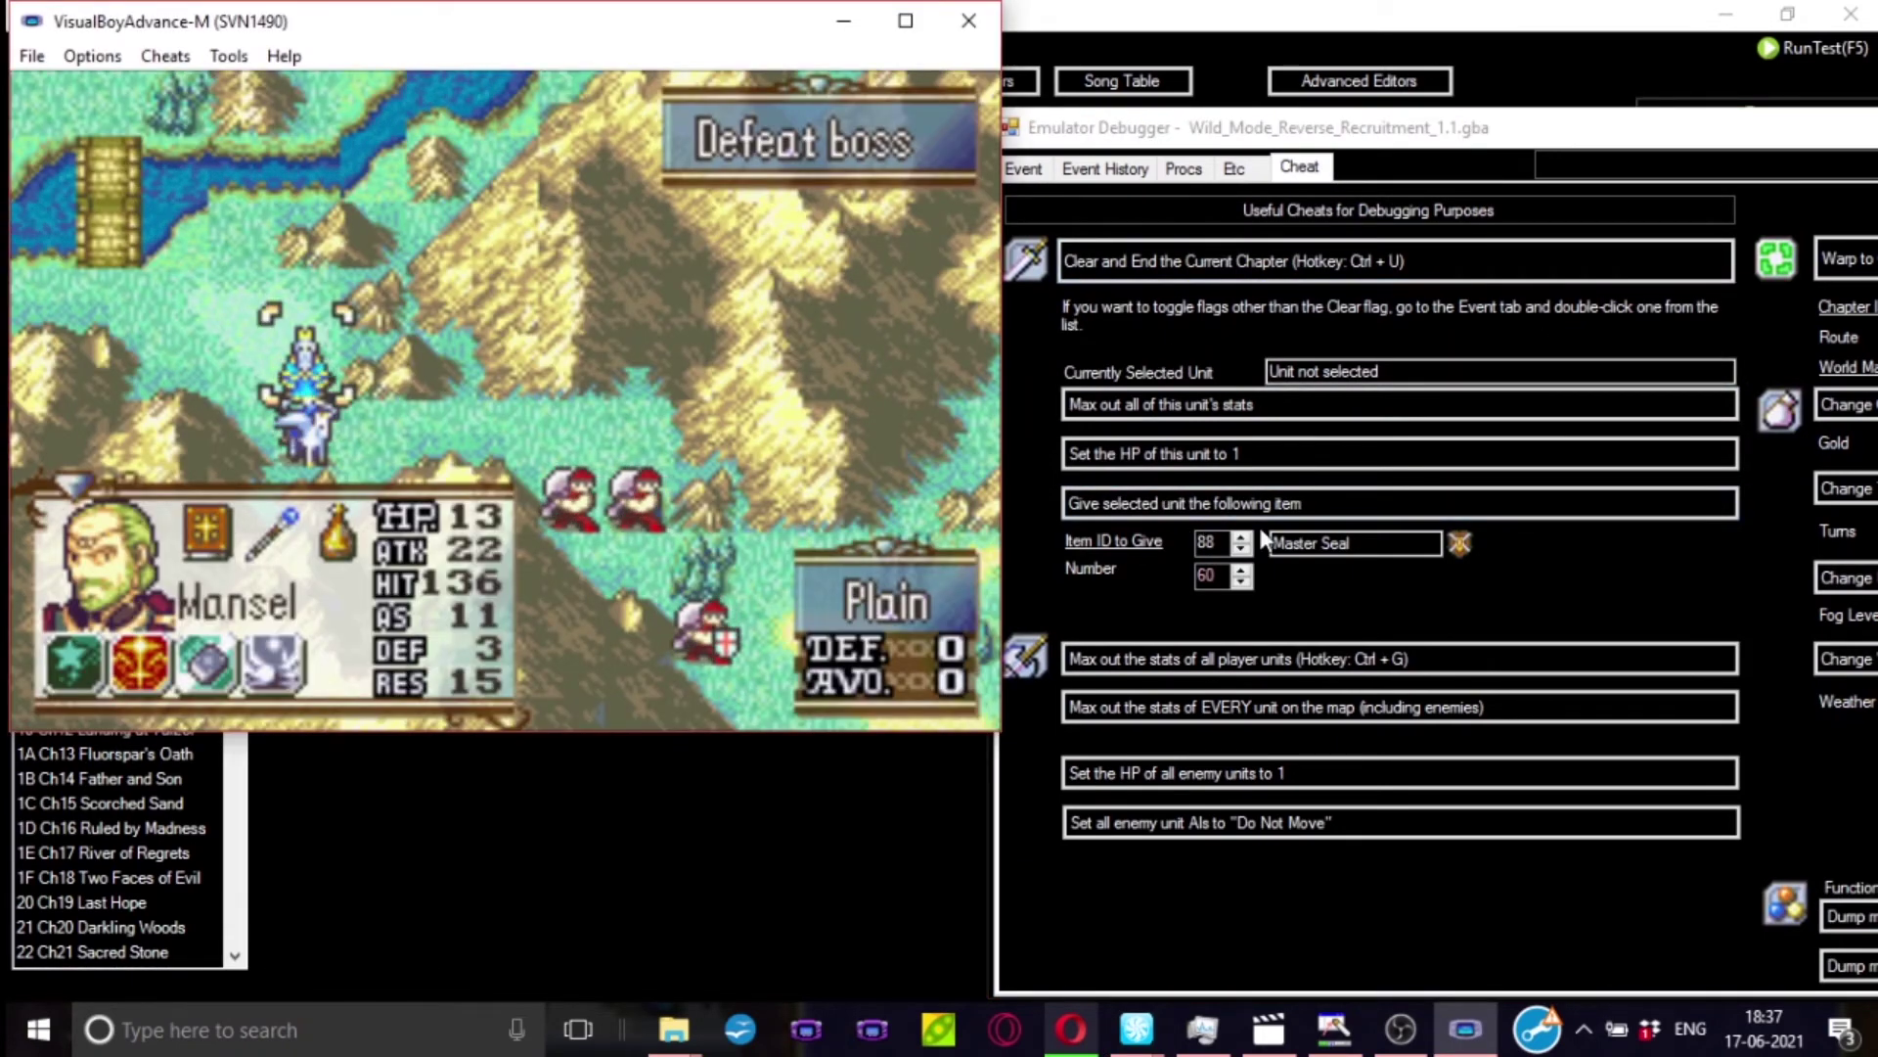
pyautogui.press('Down')
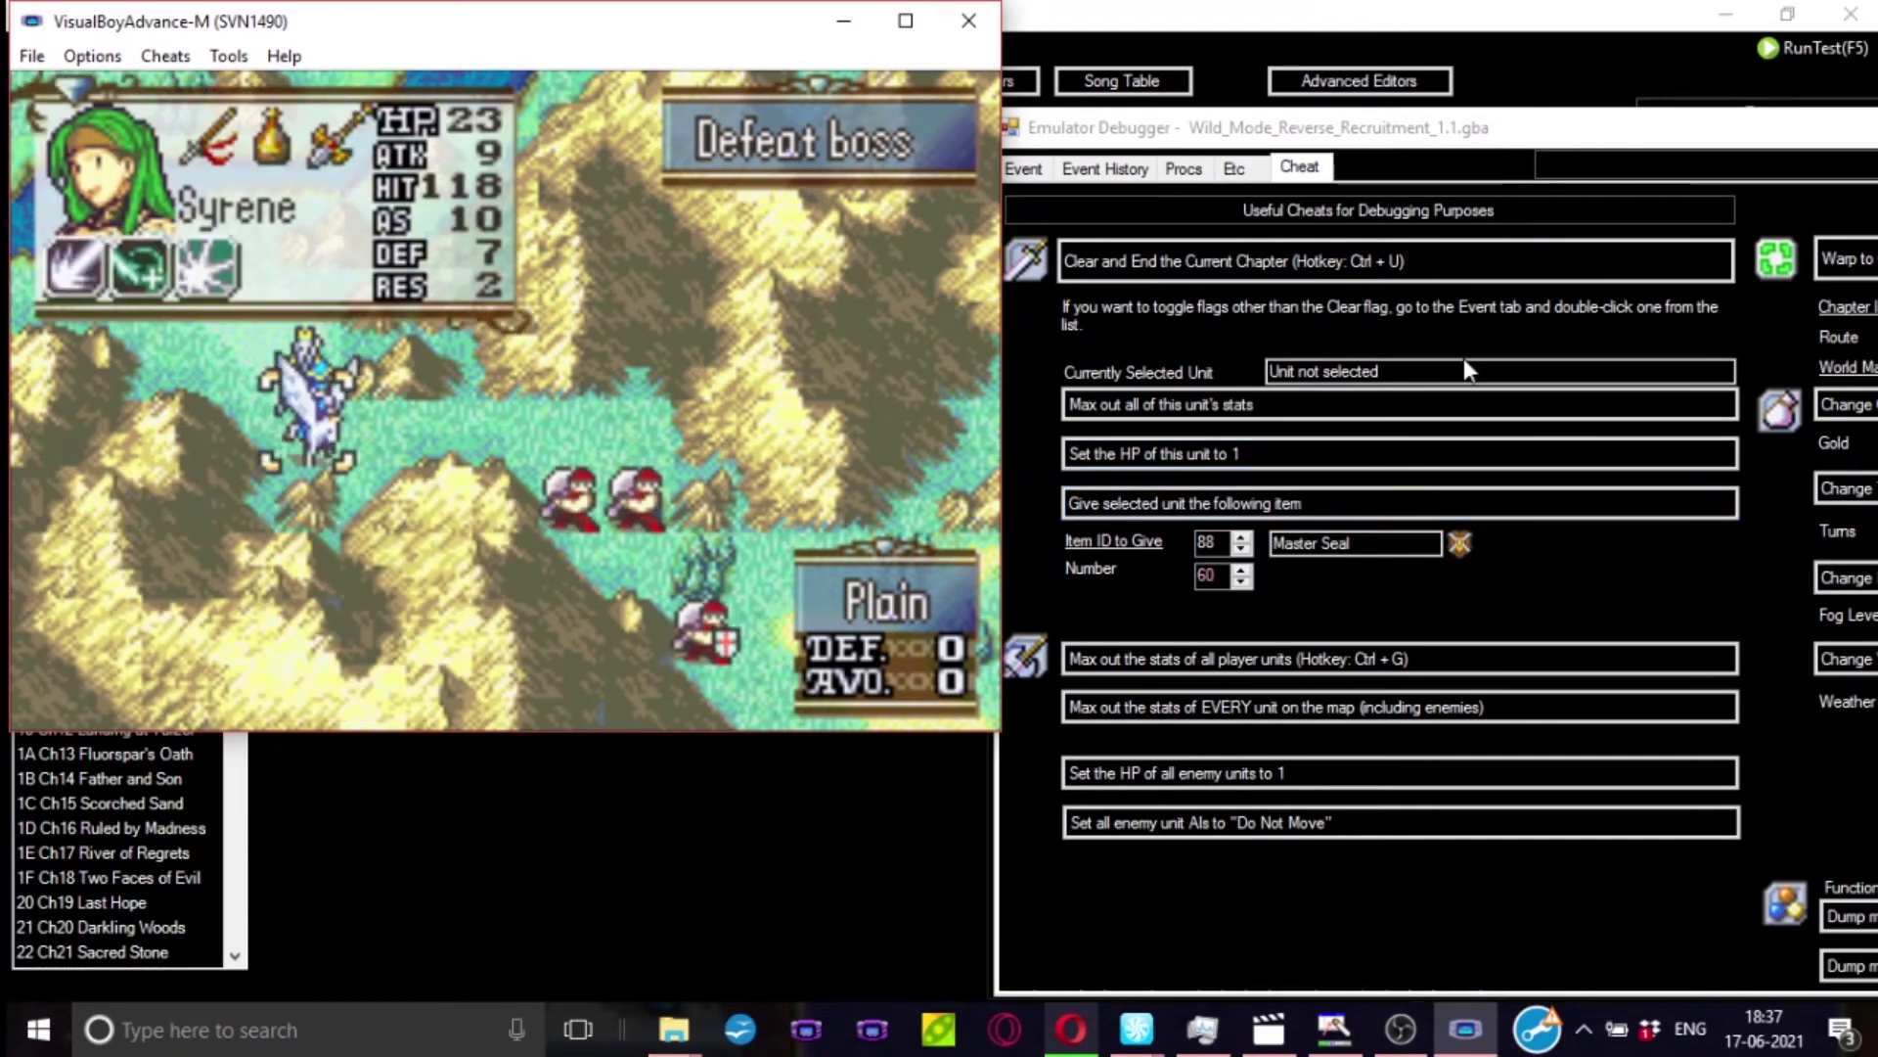
pyautogui.press('z')
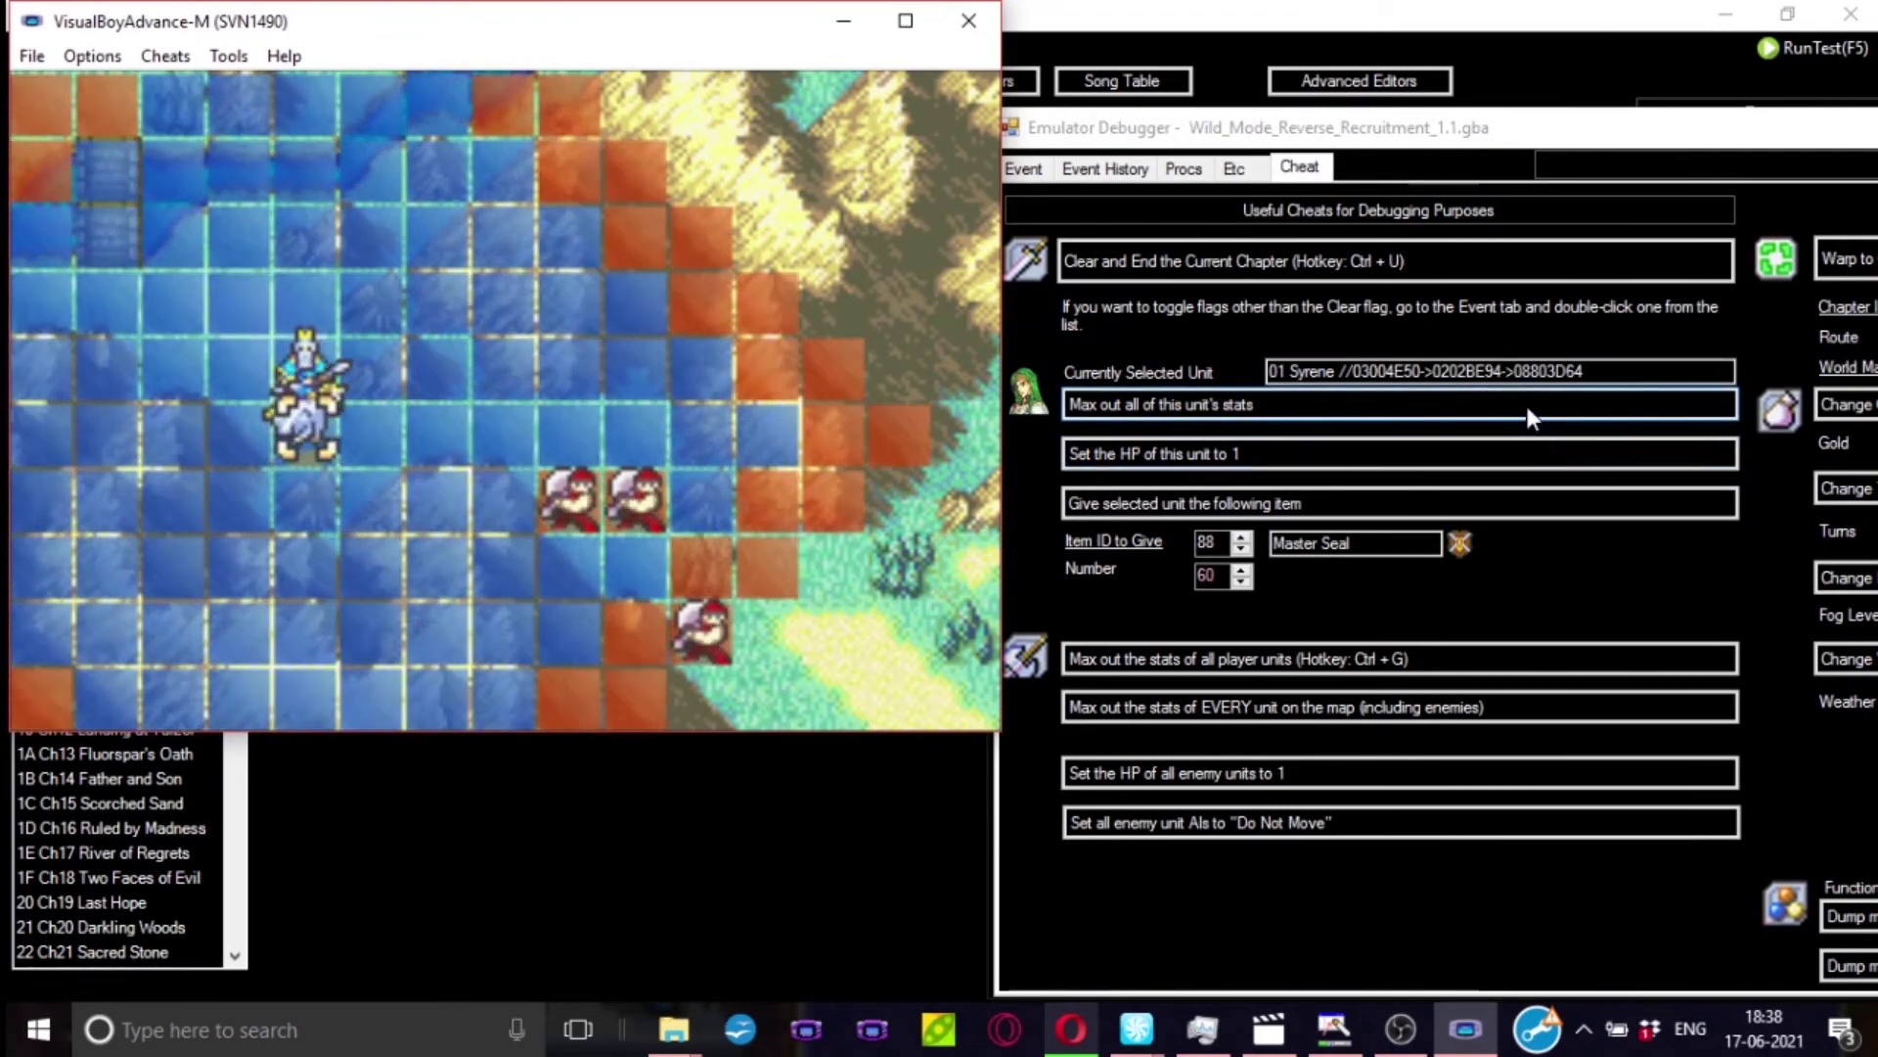
pyautogui.press('x')
pyautogui.press('s')
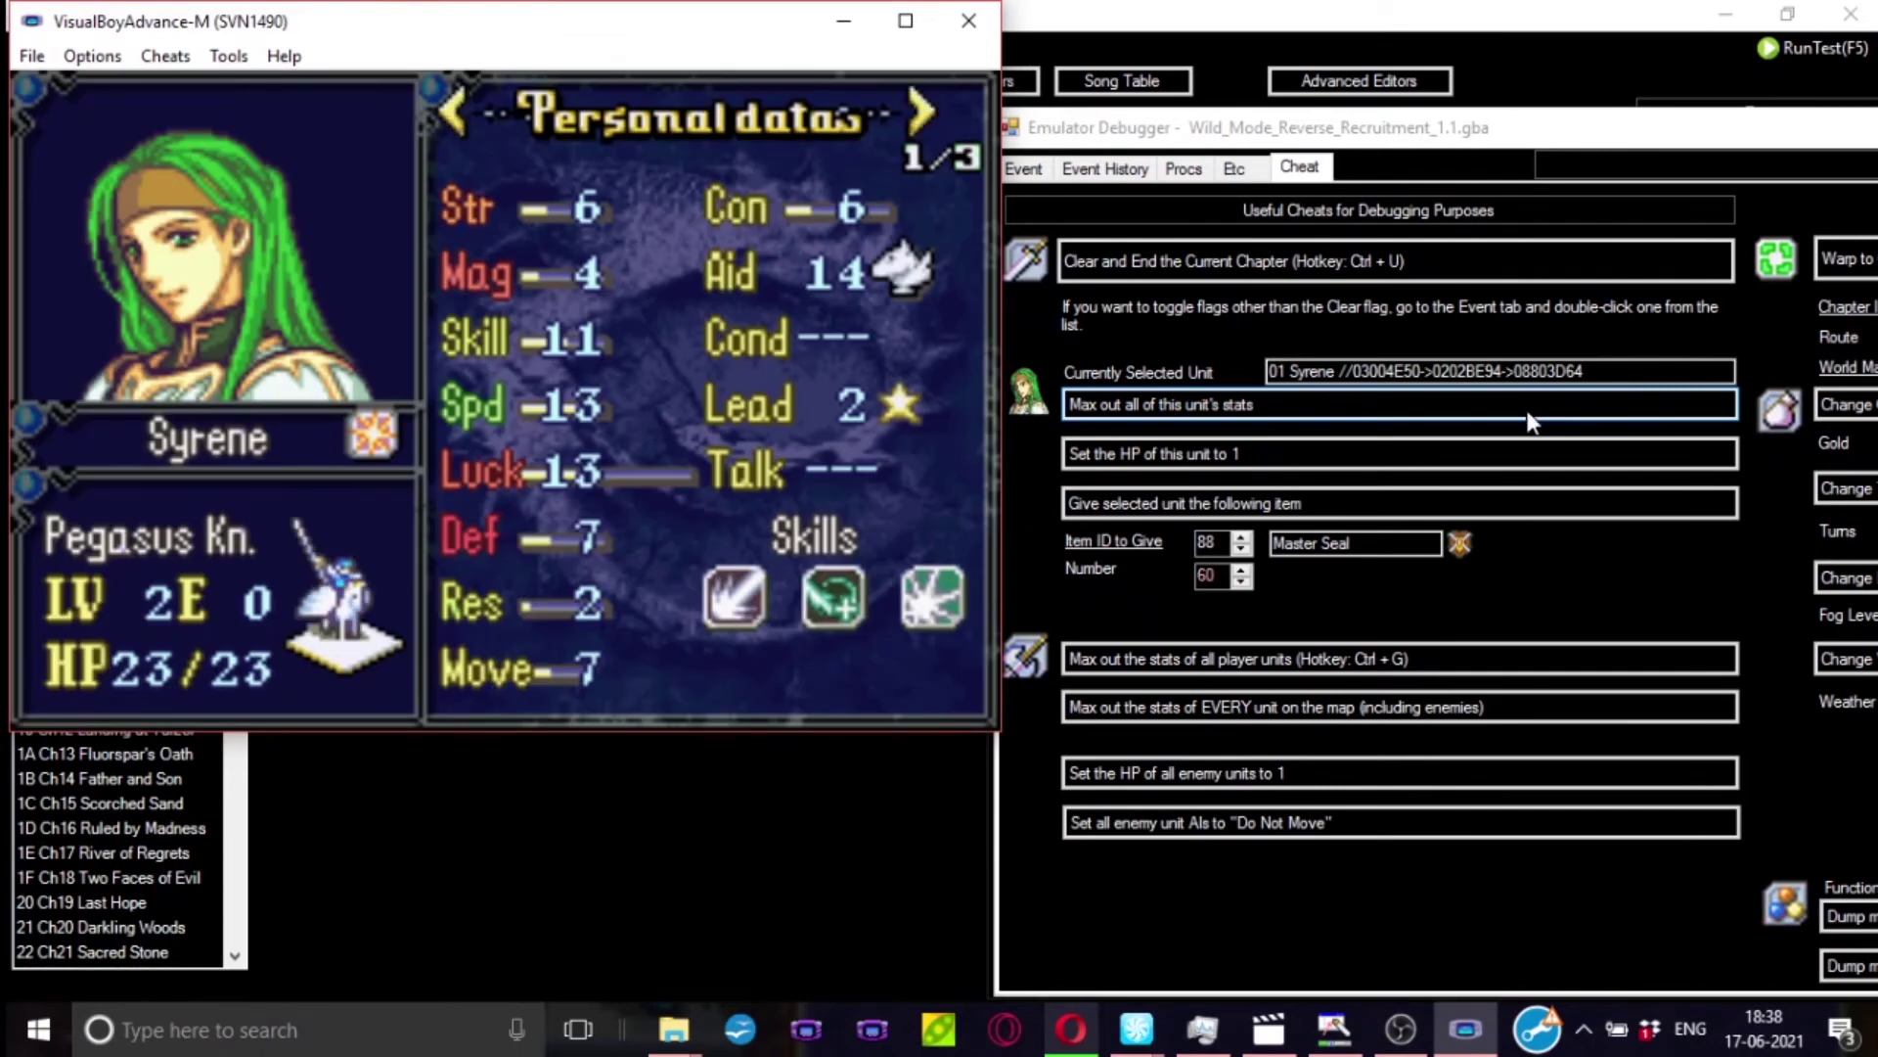
# - Max out all of Syrene's stats with the debugger cheat and reopen her stat screen to check them
pyautogui.click(1528, 421)
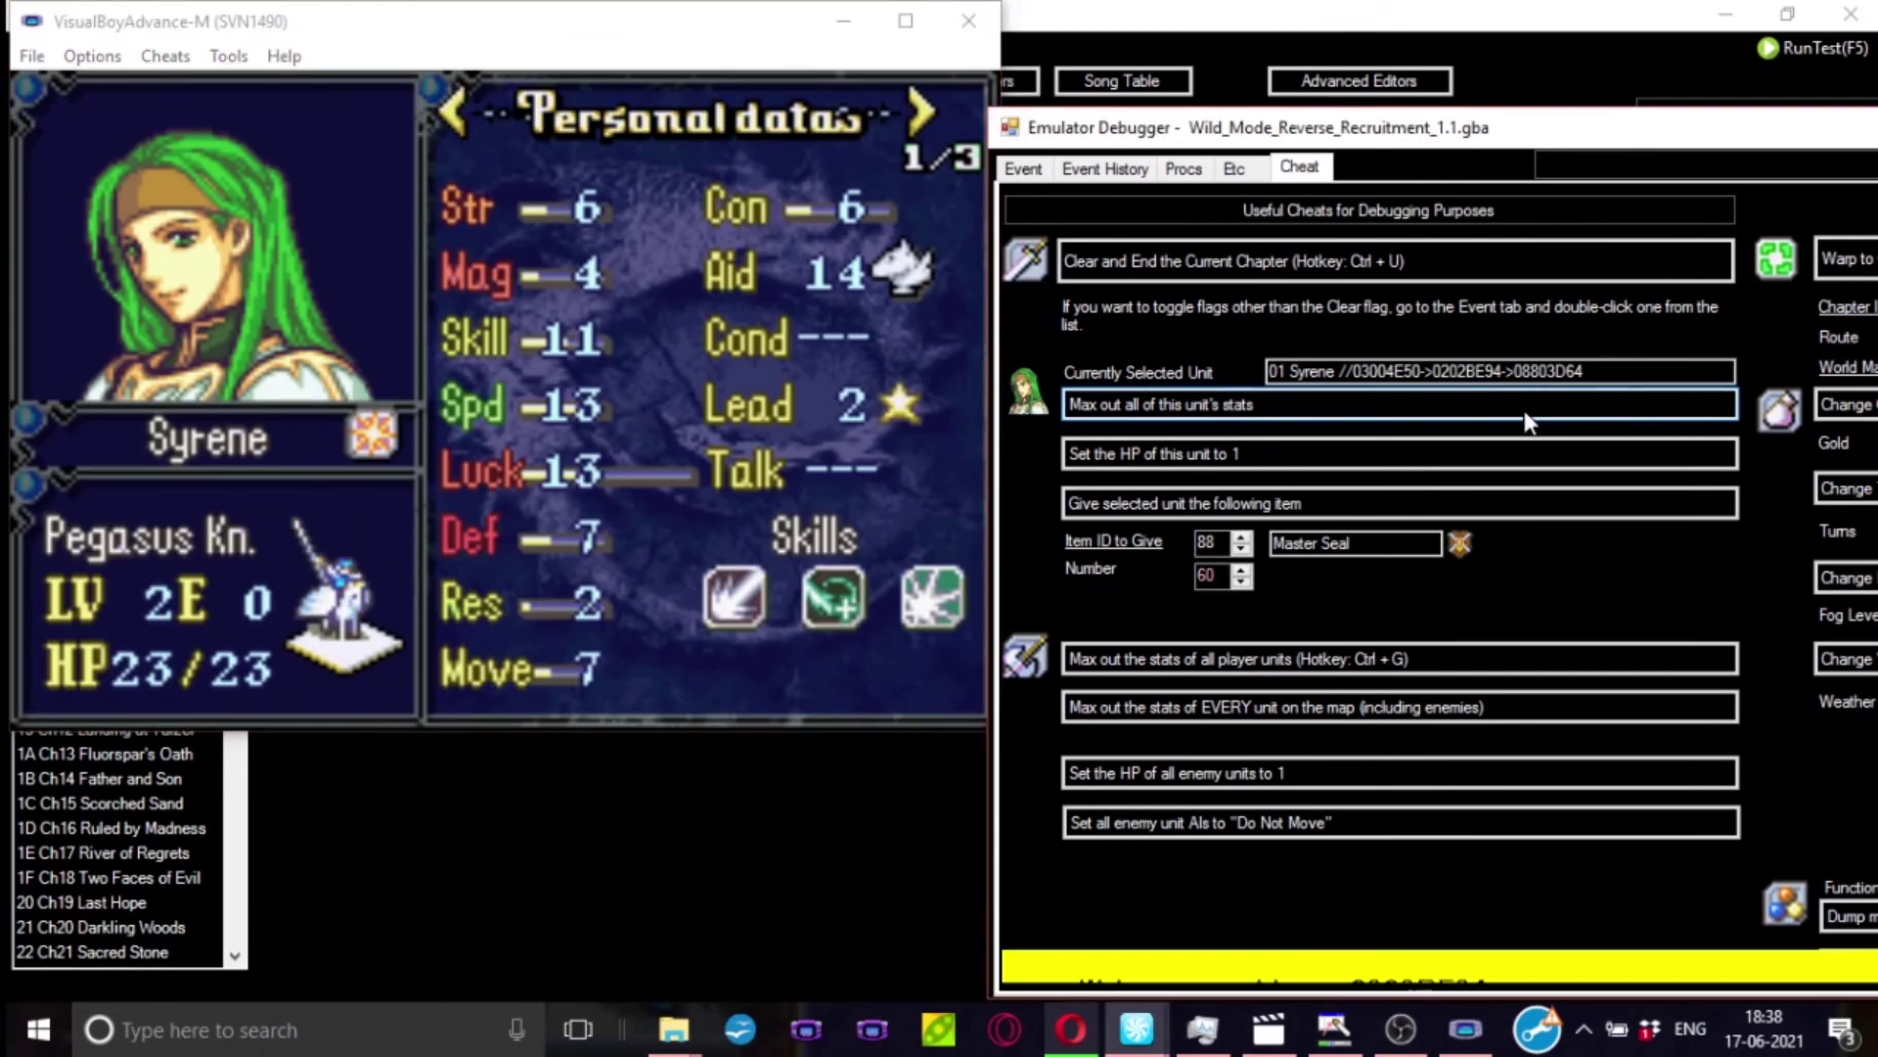
pyautogui.click(727, 500)
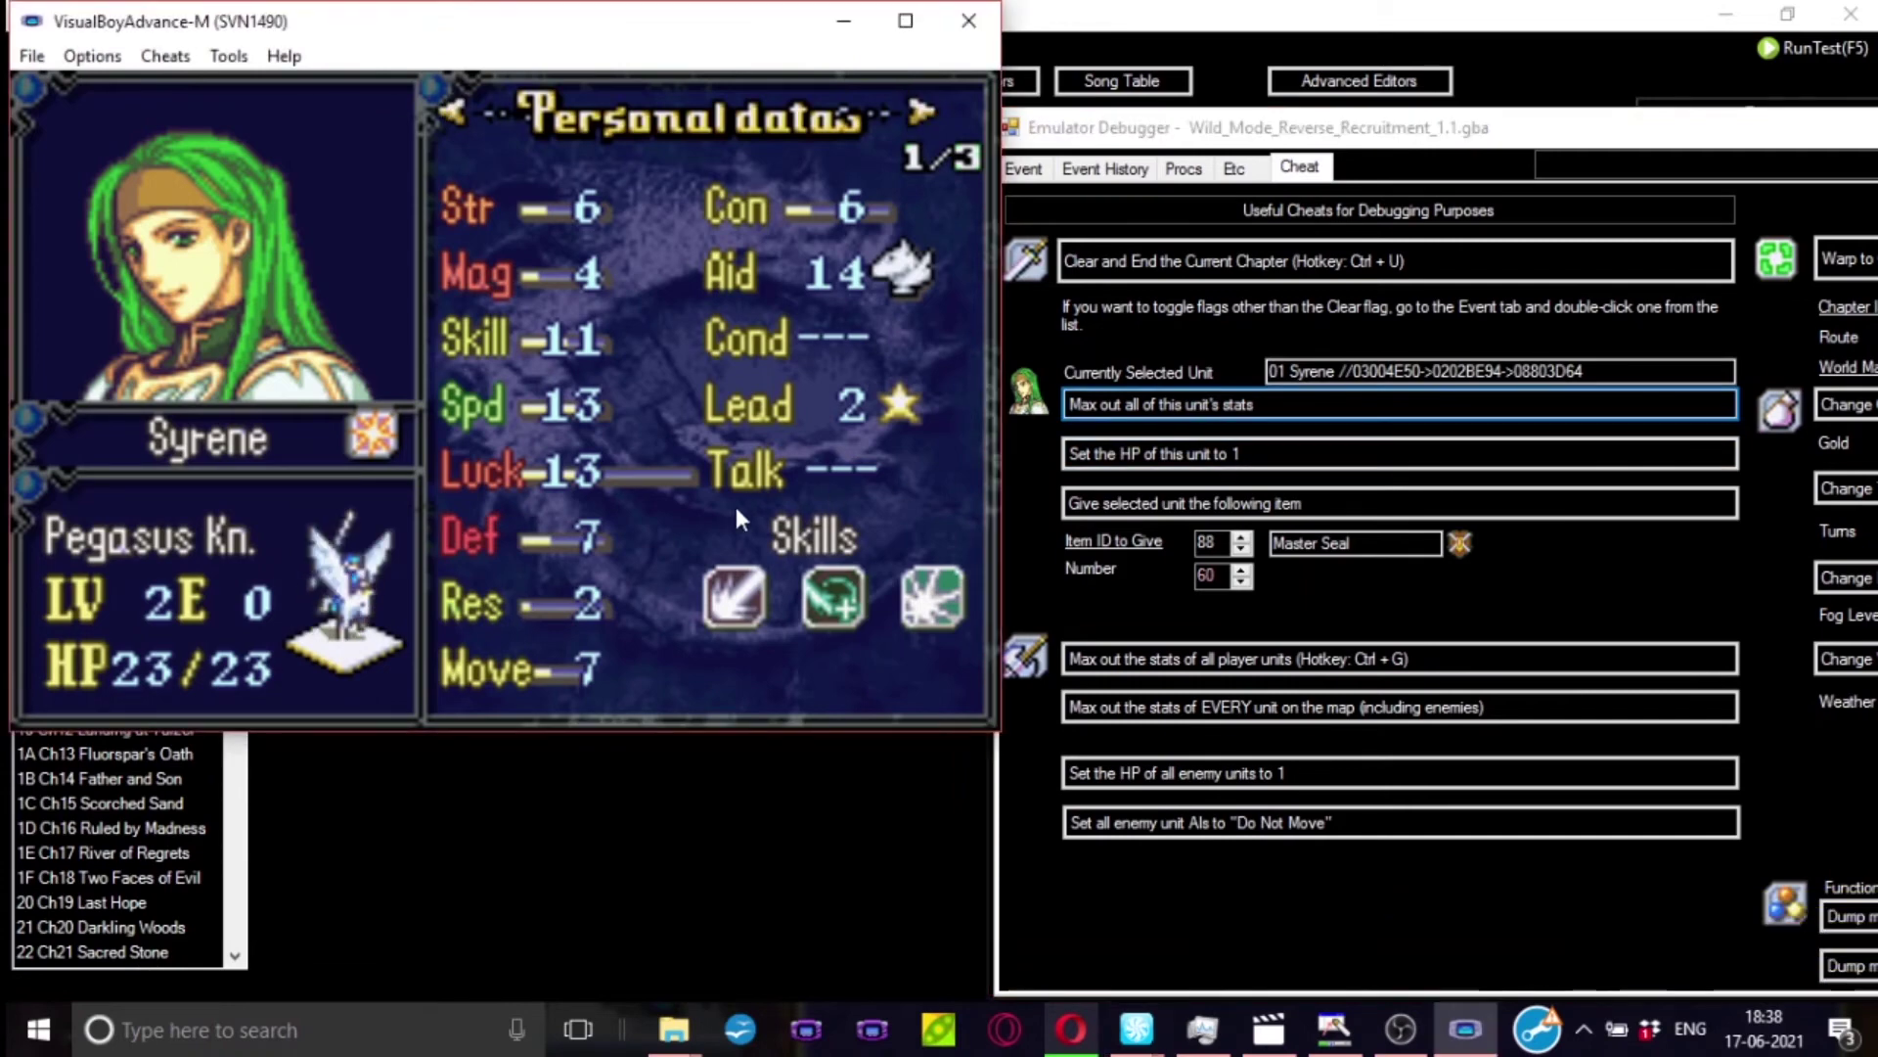
pyautogui.press('x')
pyautogui.press('s')
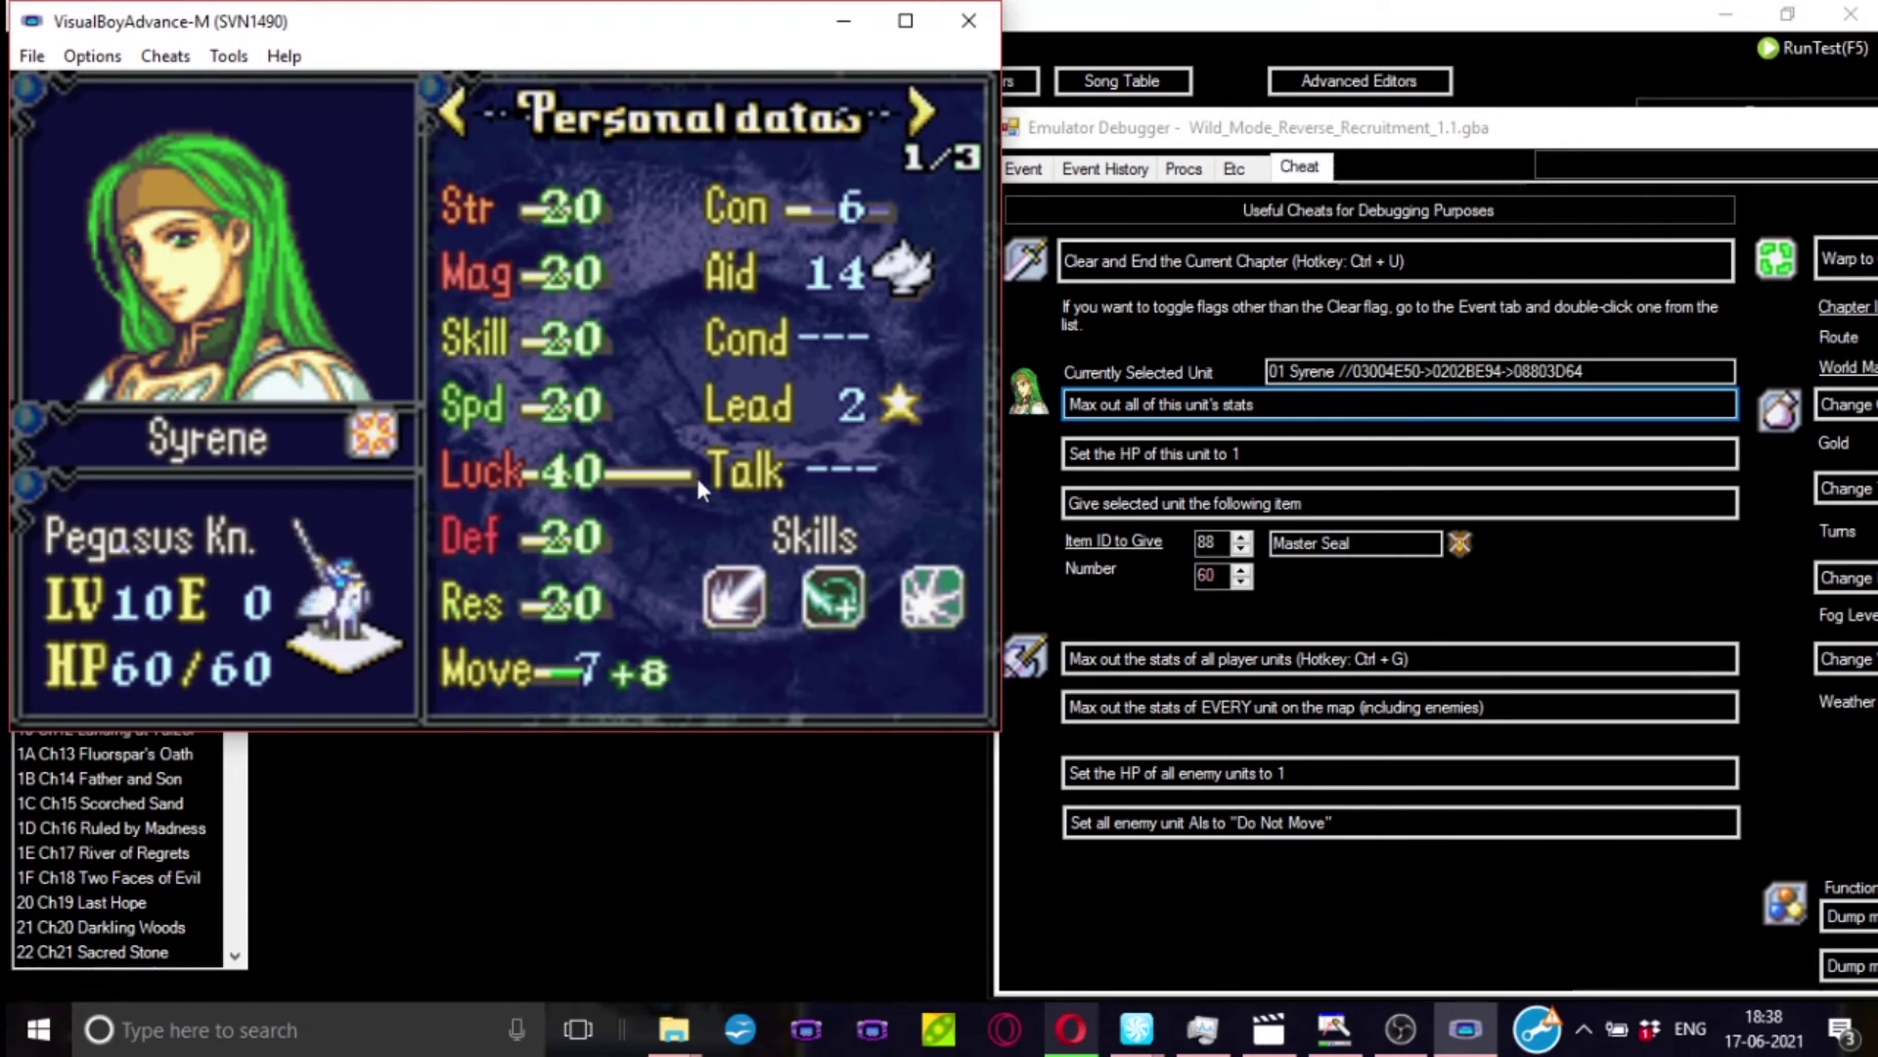
# - Set Syrene's HP to 1 with the debugger cheat and reload her stat screen in the game
pyautogui.click(1095, 466)
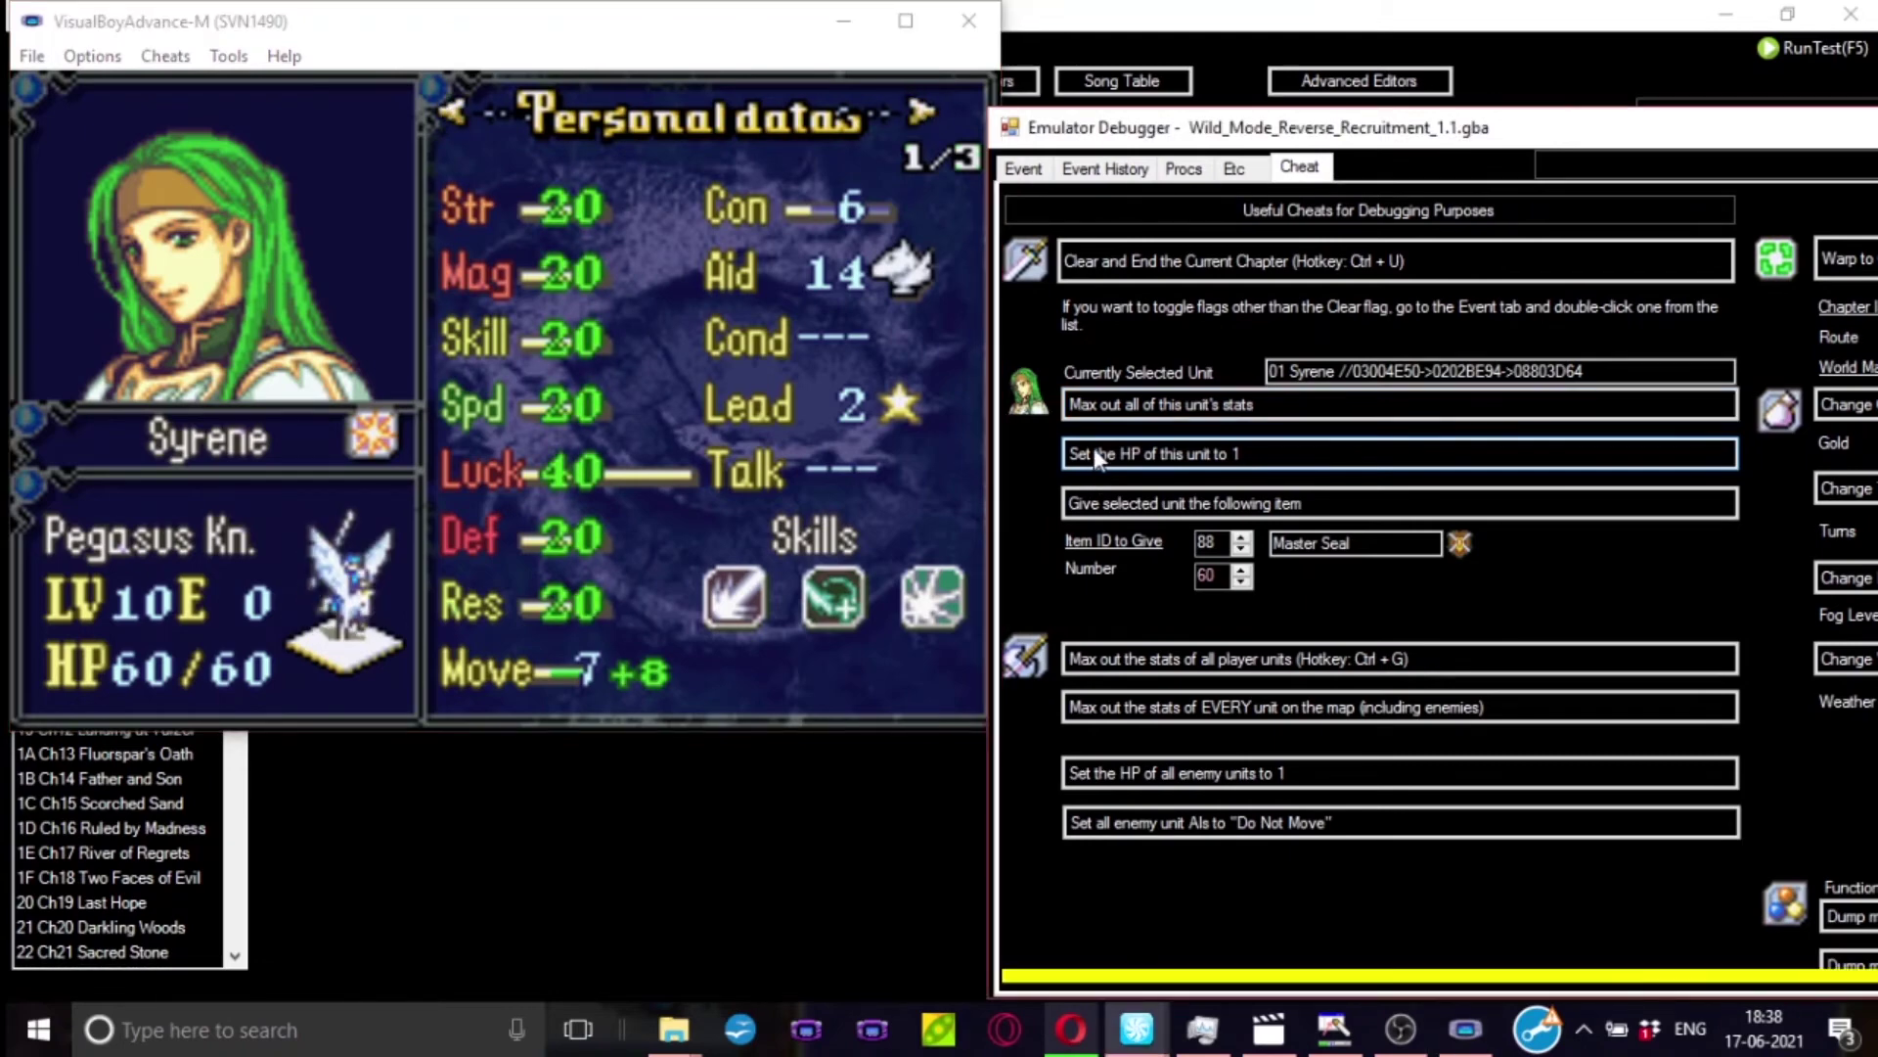
pyautogui.press('x')
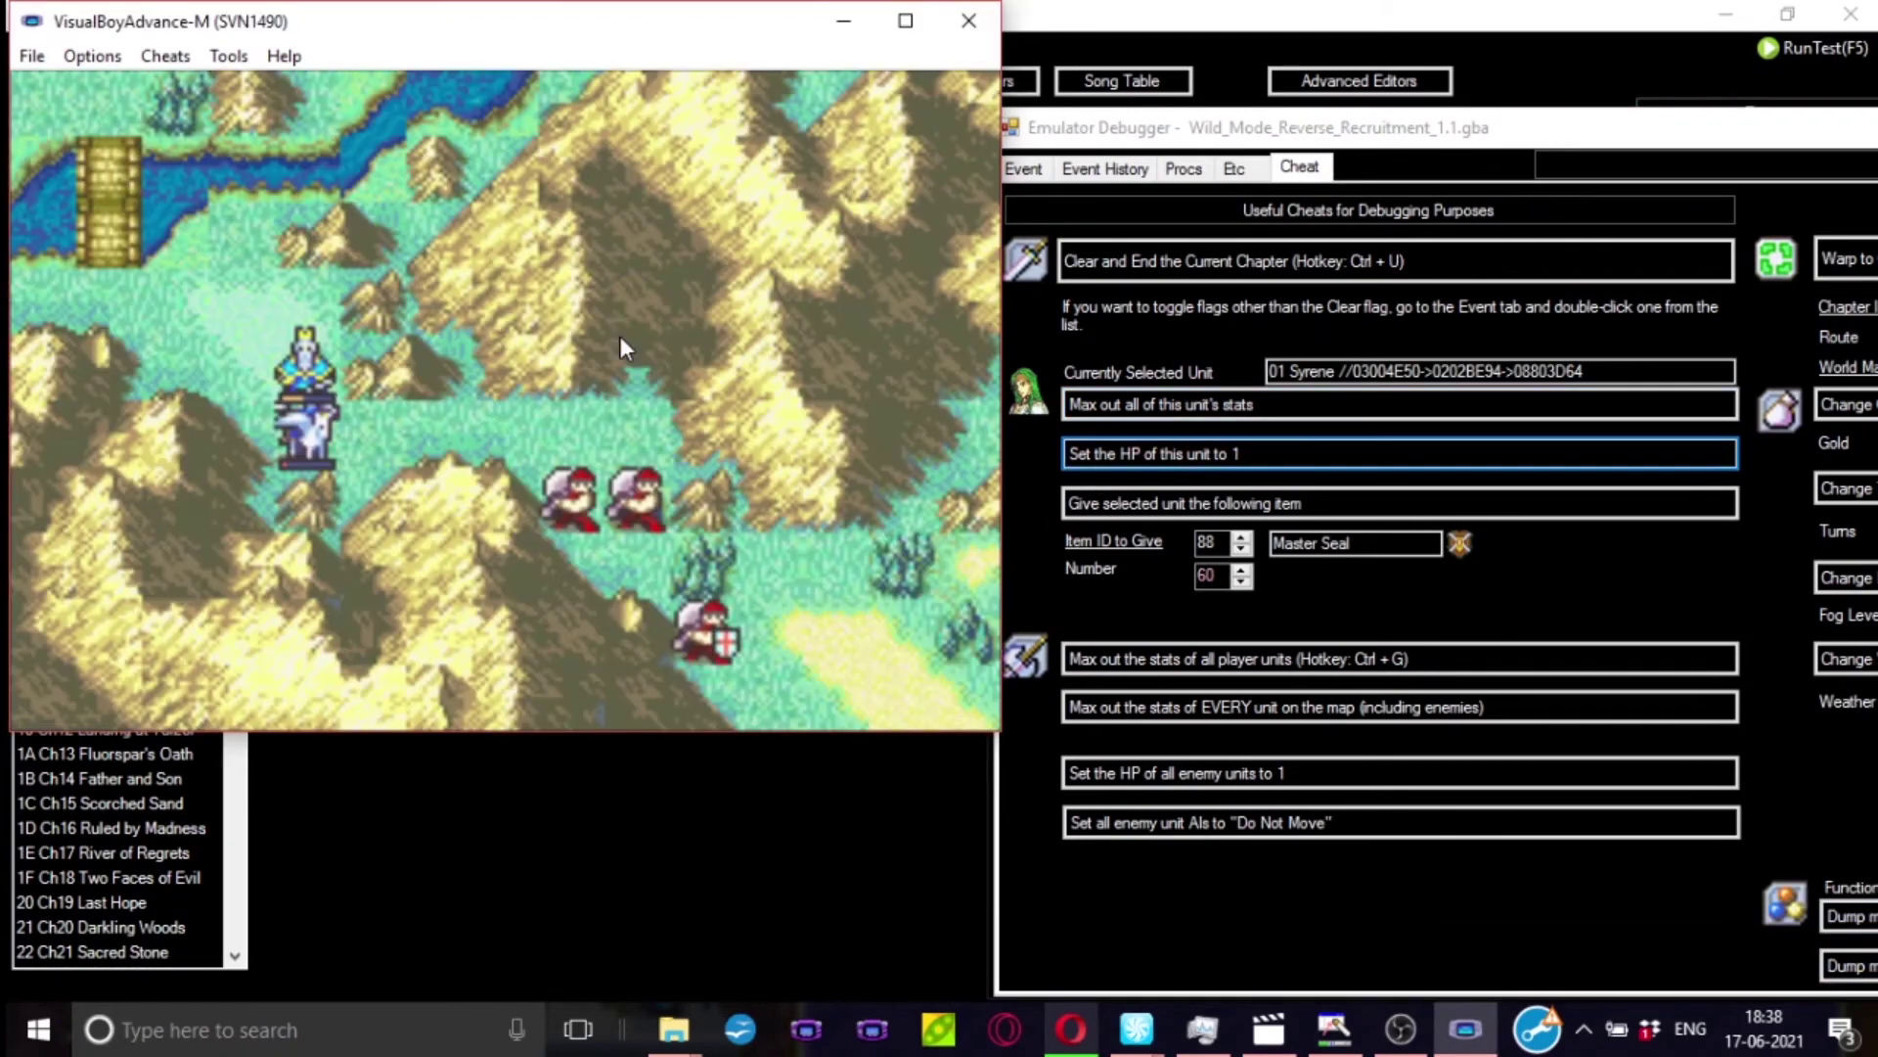
pyautogui.press('s')
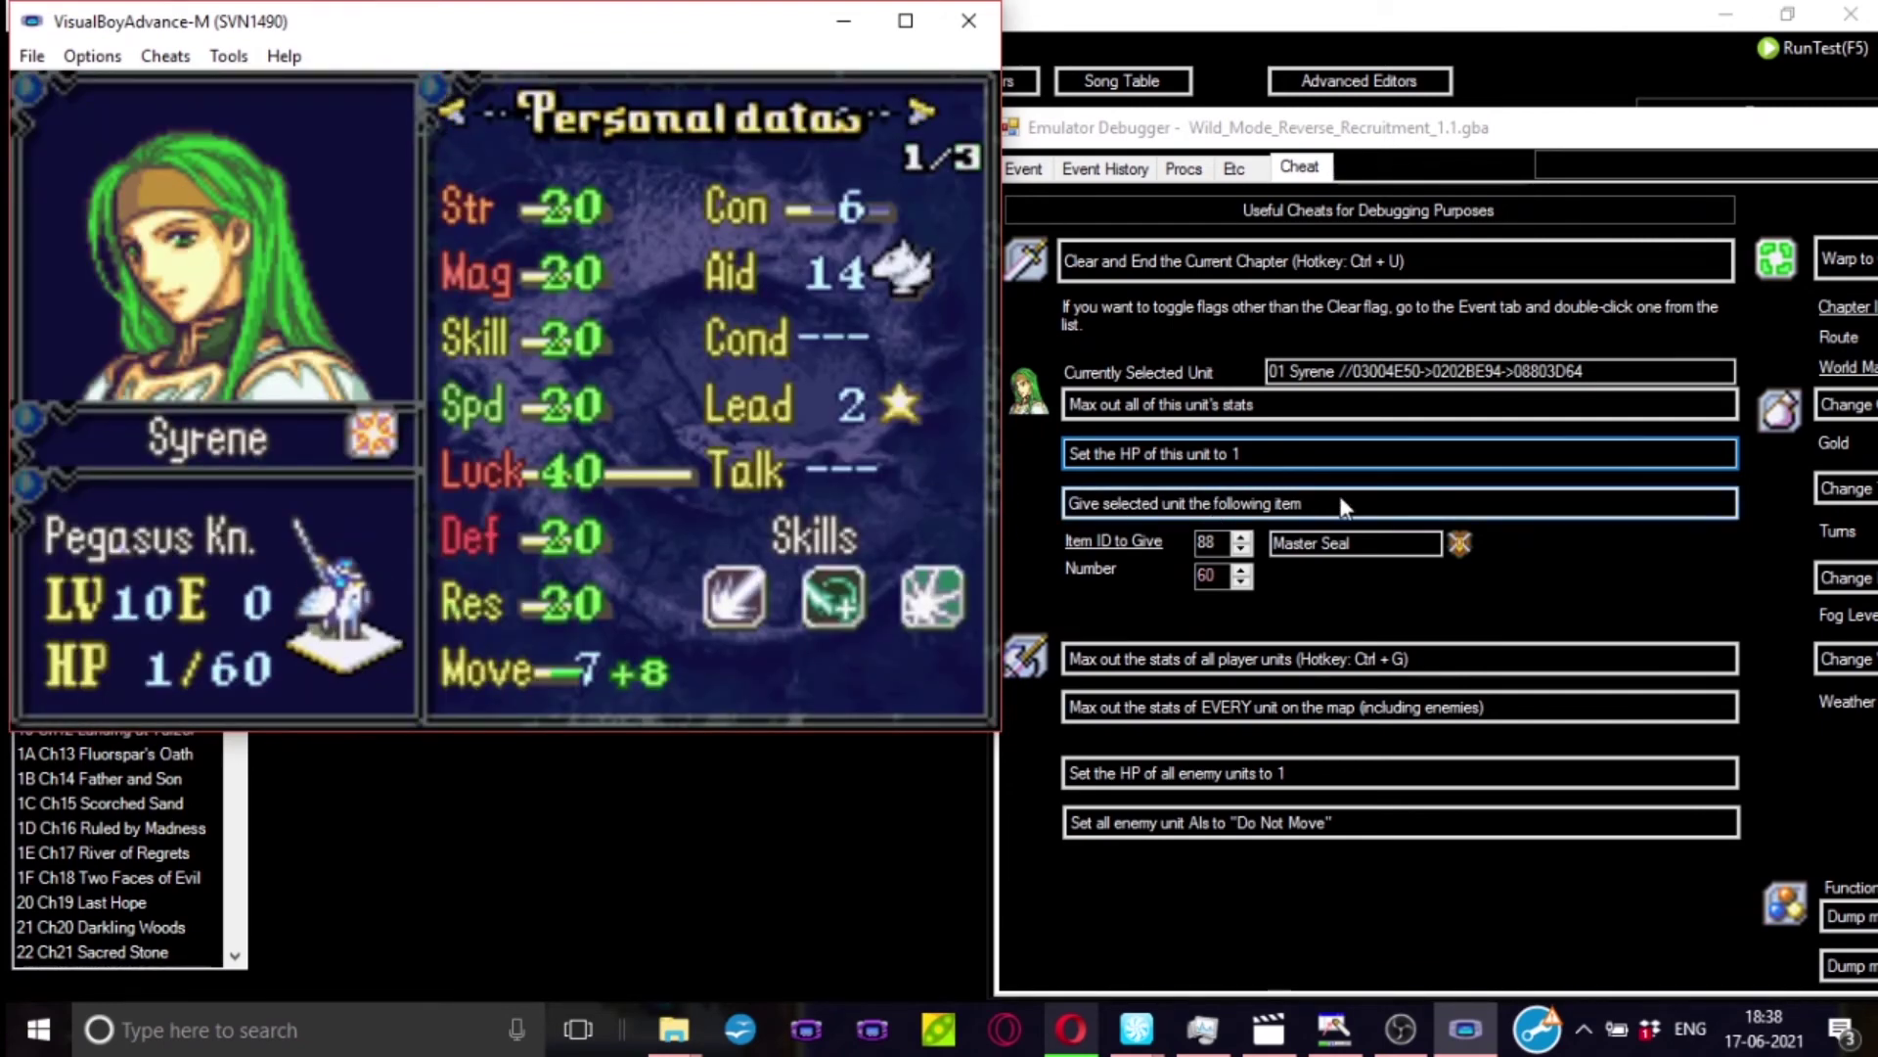
# - Give Syrene item 76, Red Gem, with the debugger cheat and view its description in her in-game item list
pyautogui.click(1242, 549)
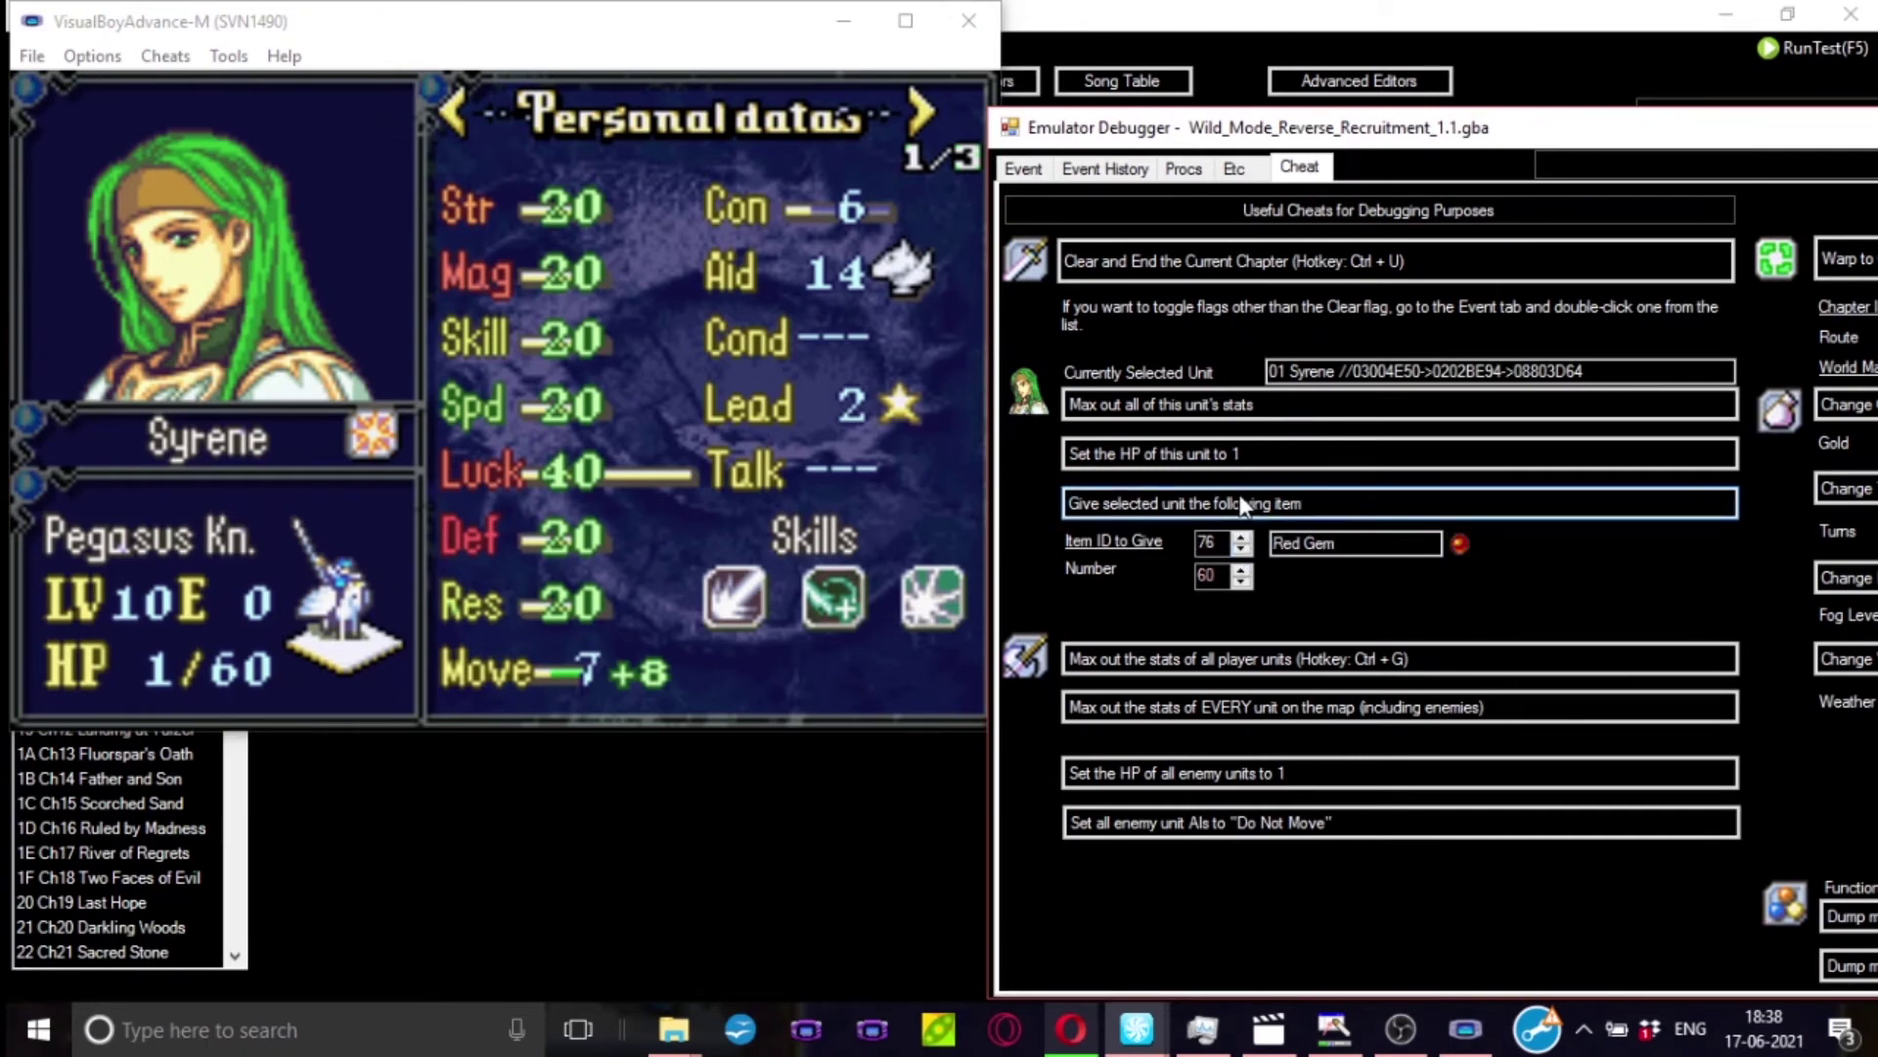
pyautogui.click(1180, 504)
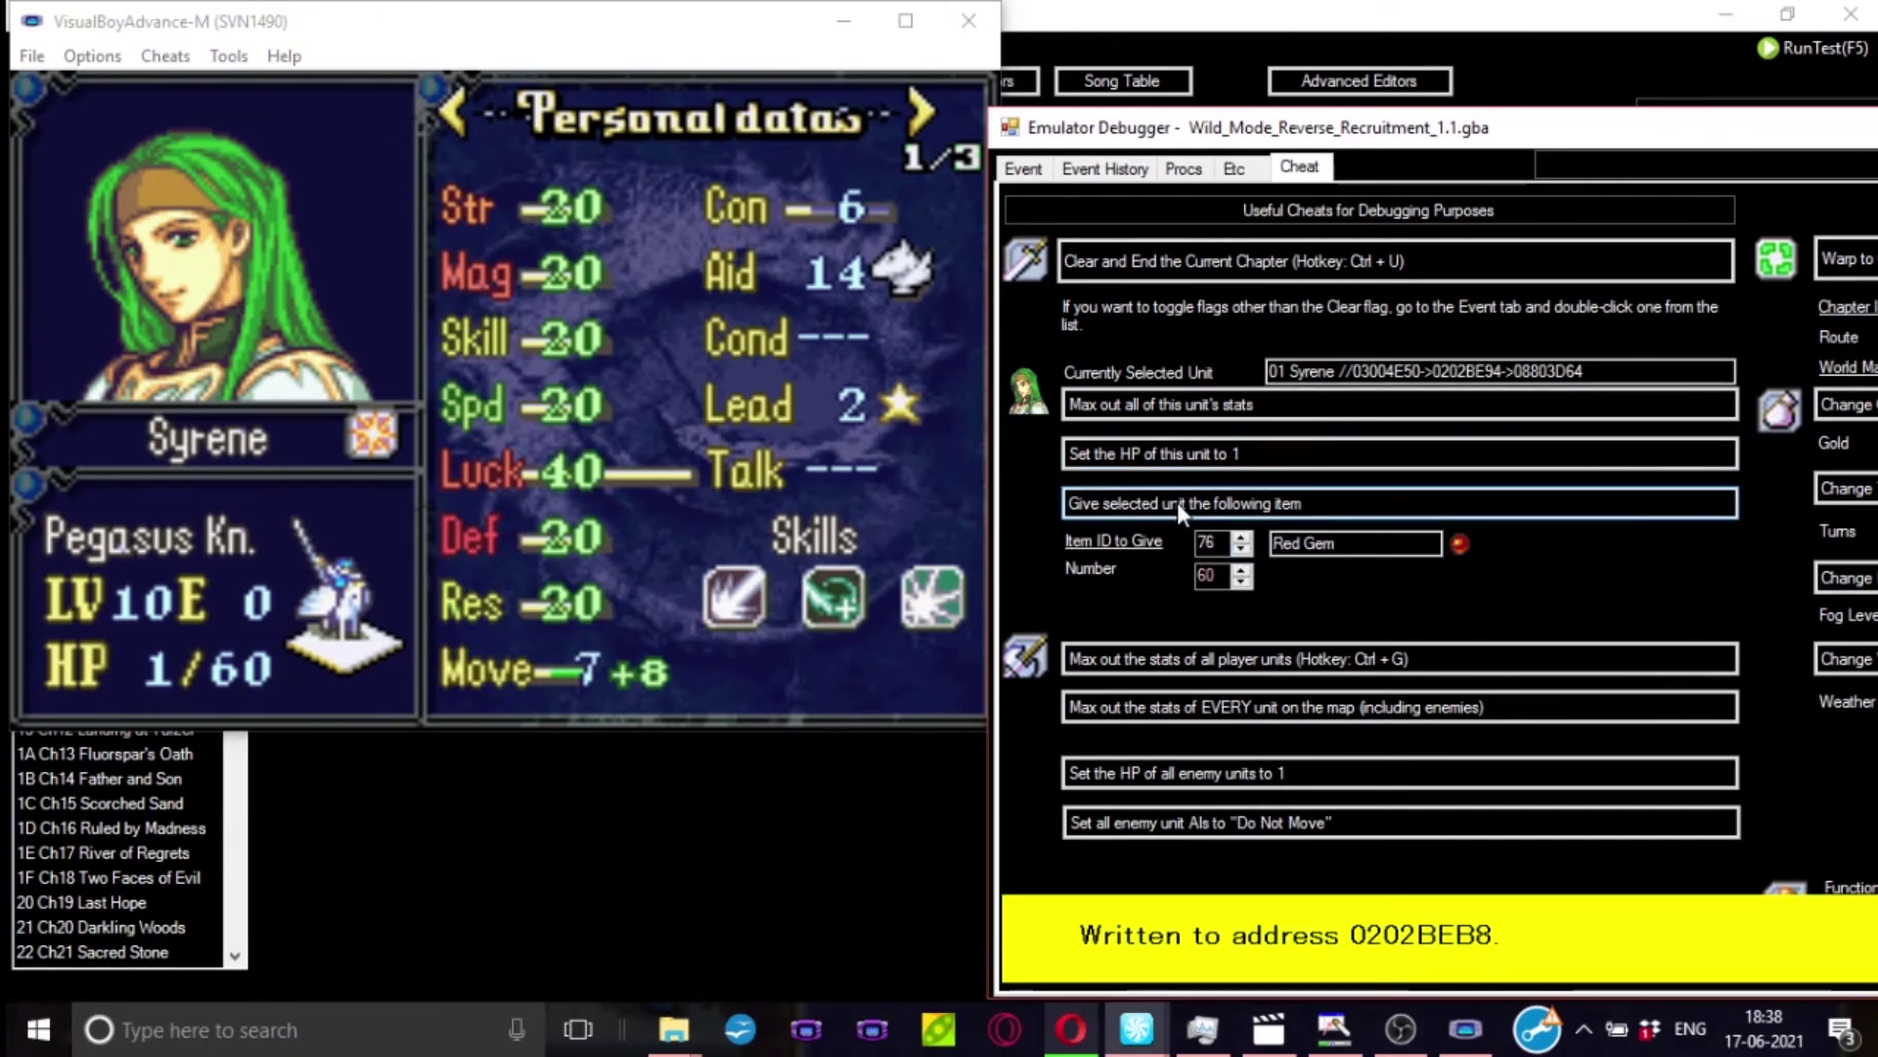
pyautogui.click(654, 512)
pyautogui.press('x')
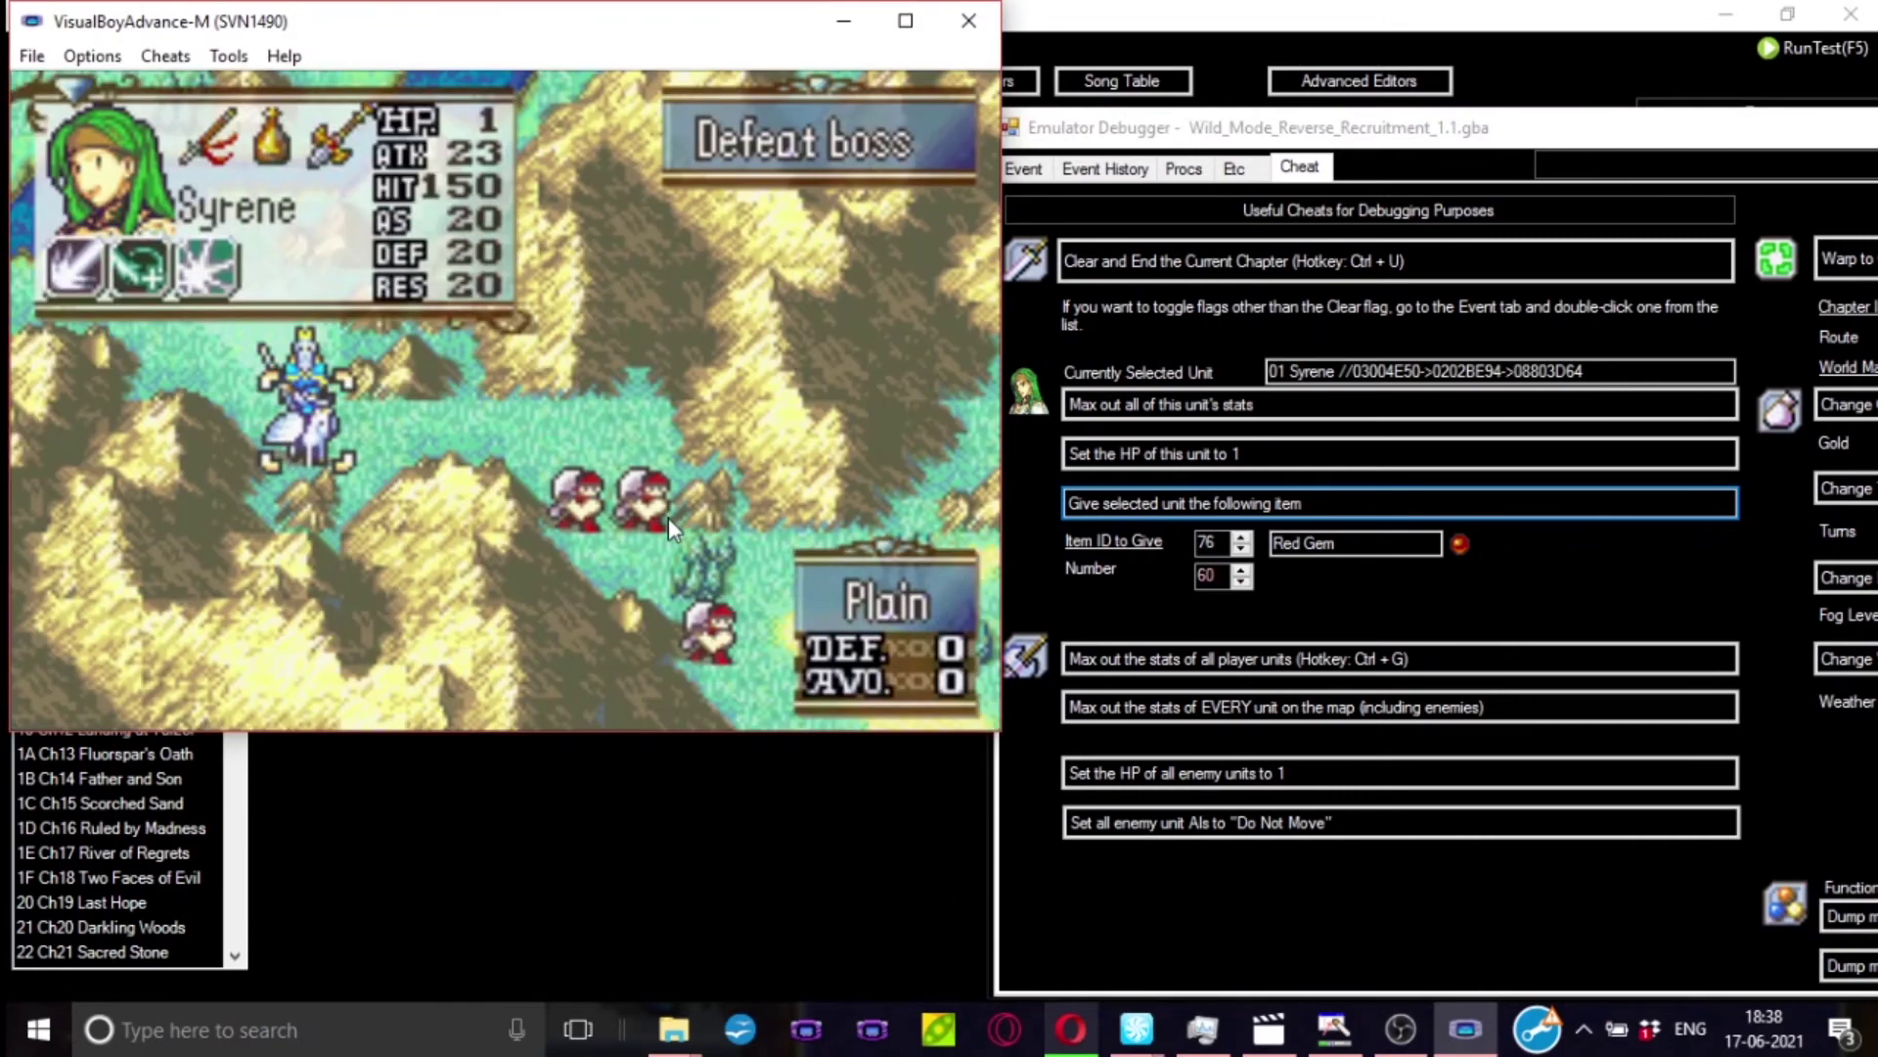
pyautogui.press('s')
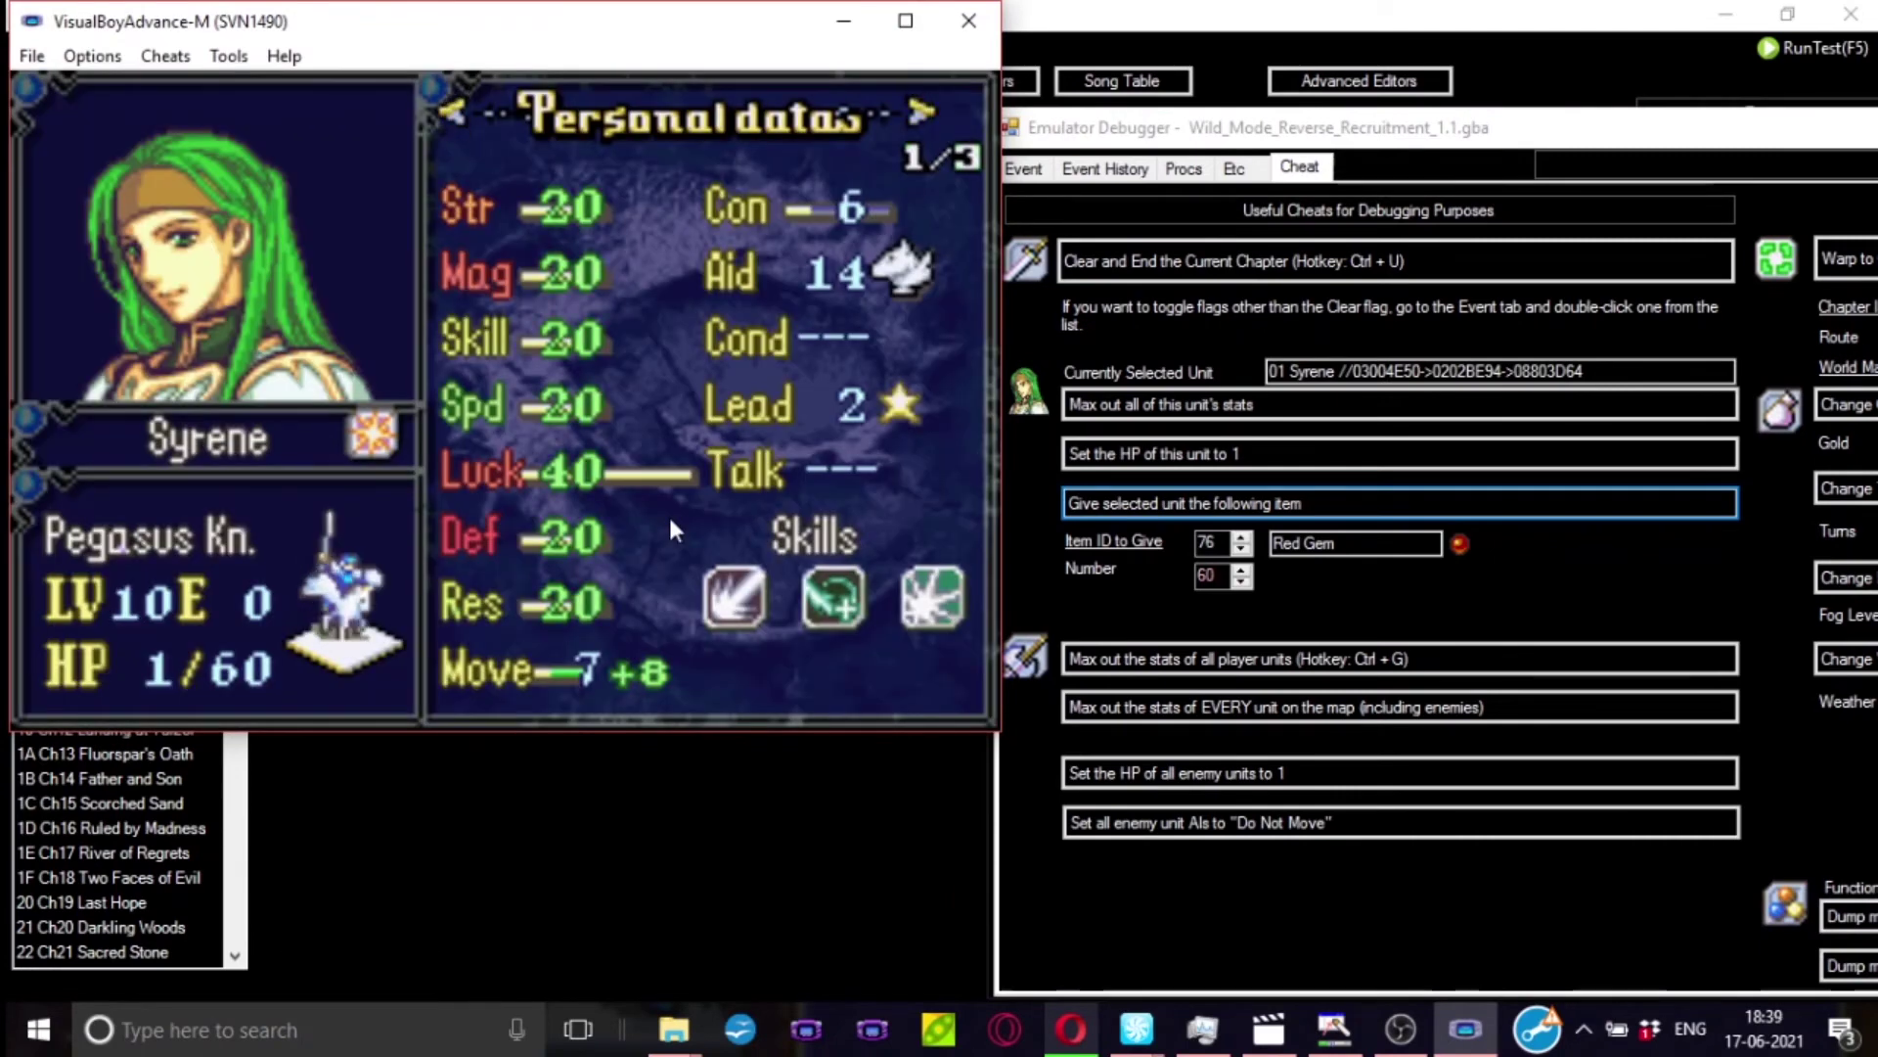
pyautogui.press('Right')
pyautogui.press('s')
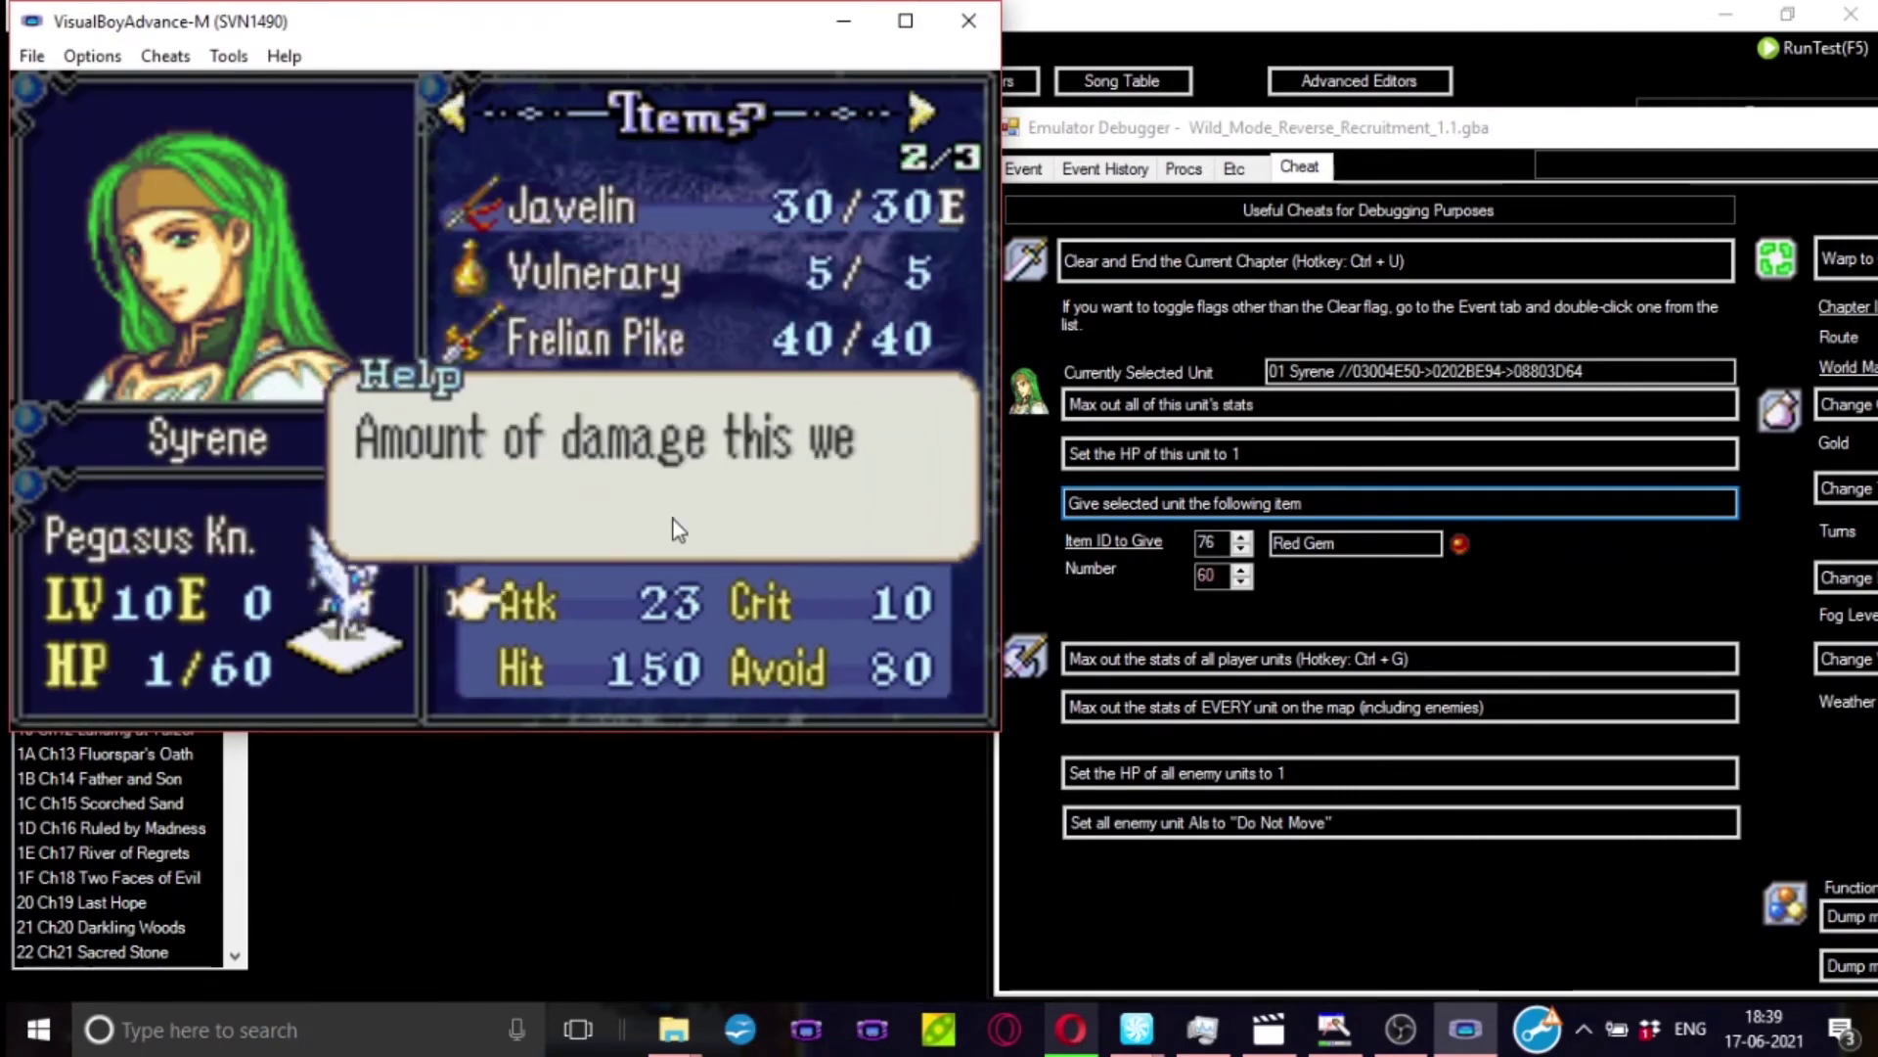
pyautogui.press('Up')
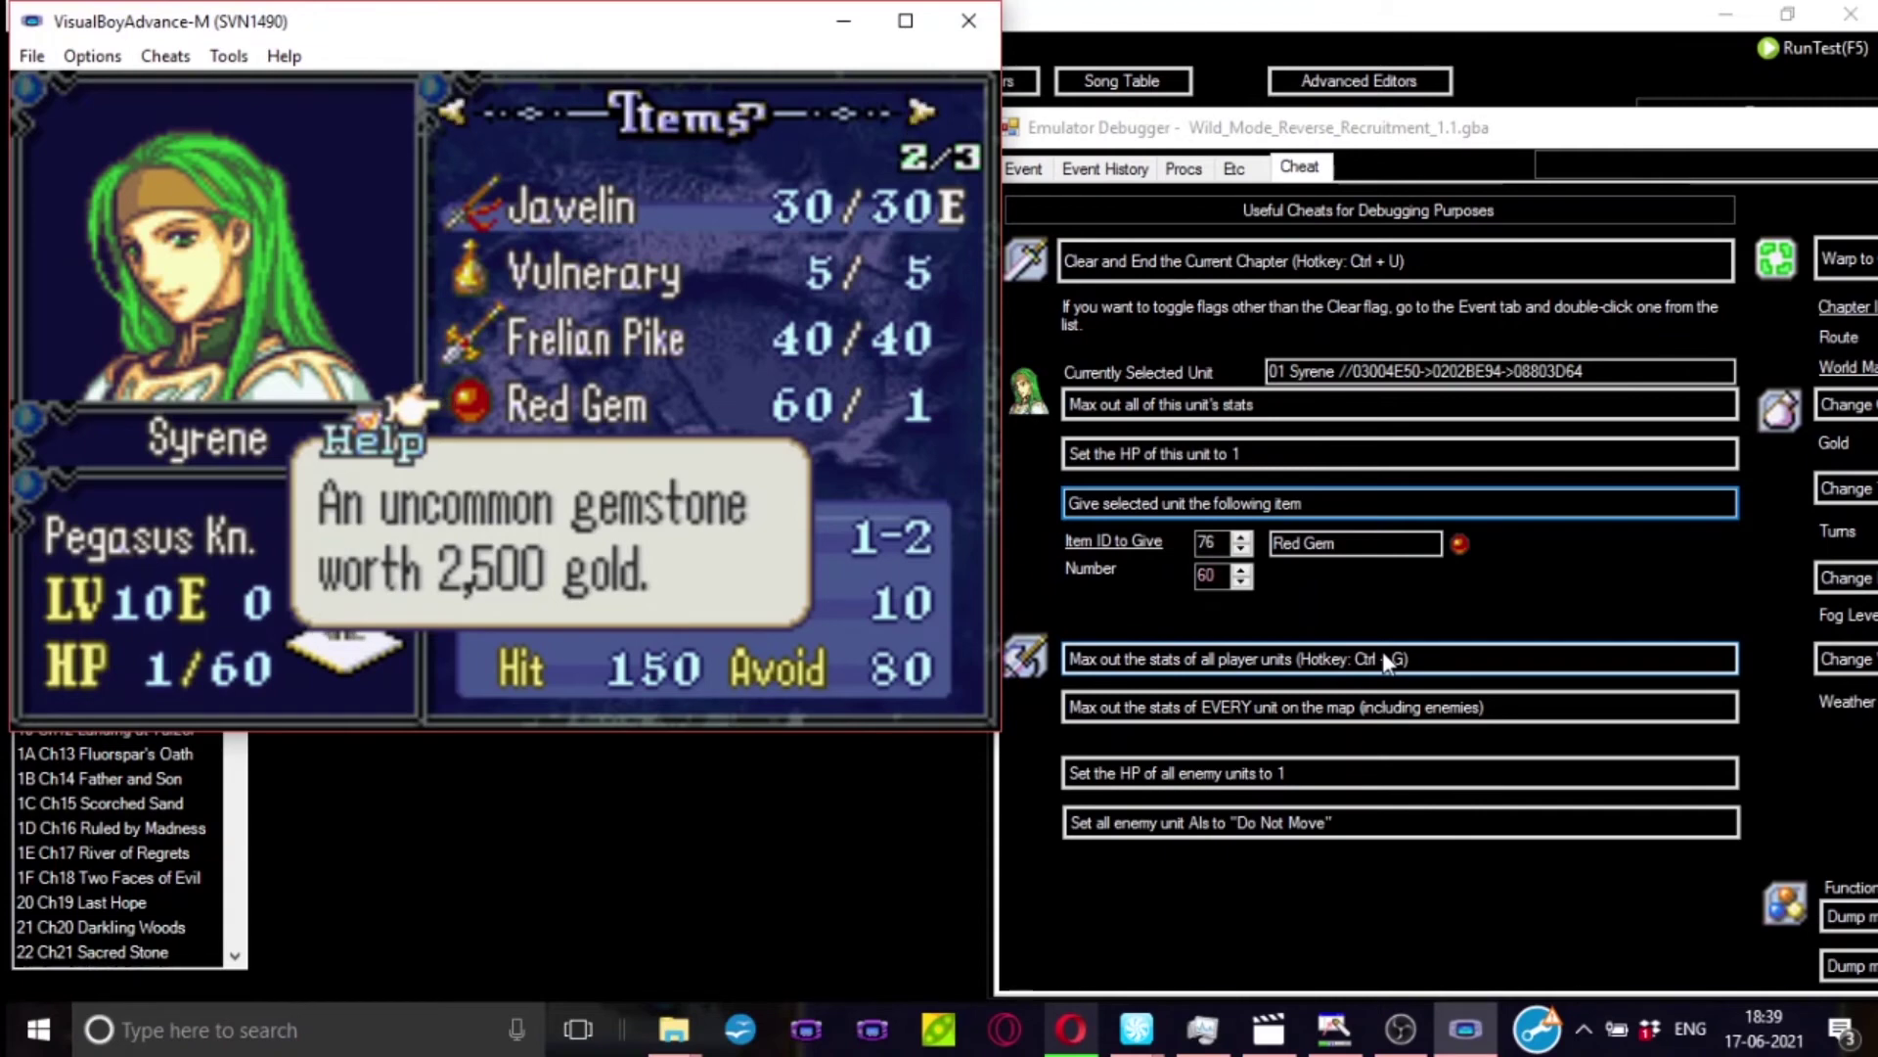
# - Leave Syrene's item list and view the personal data page of Mansel's stat screen
pyautogui.press('x')
pyautogui.press('x')
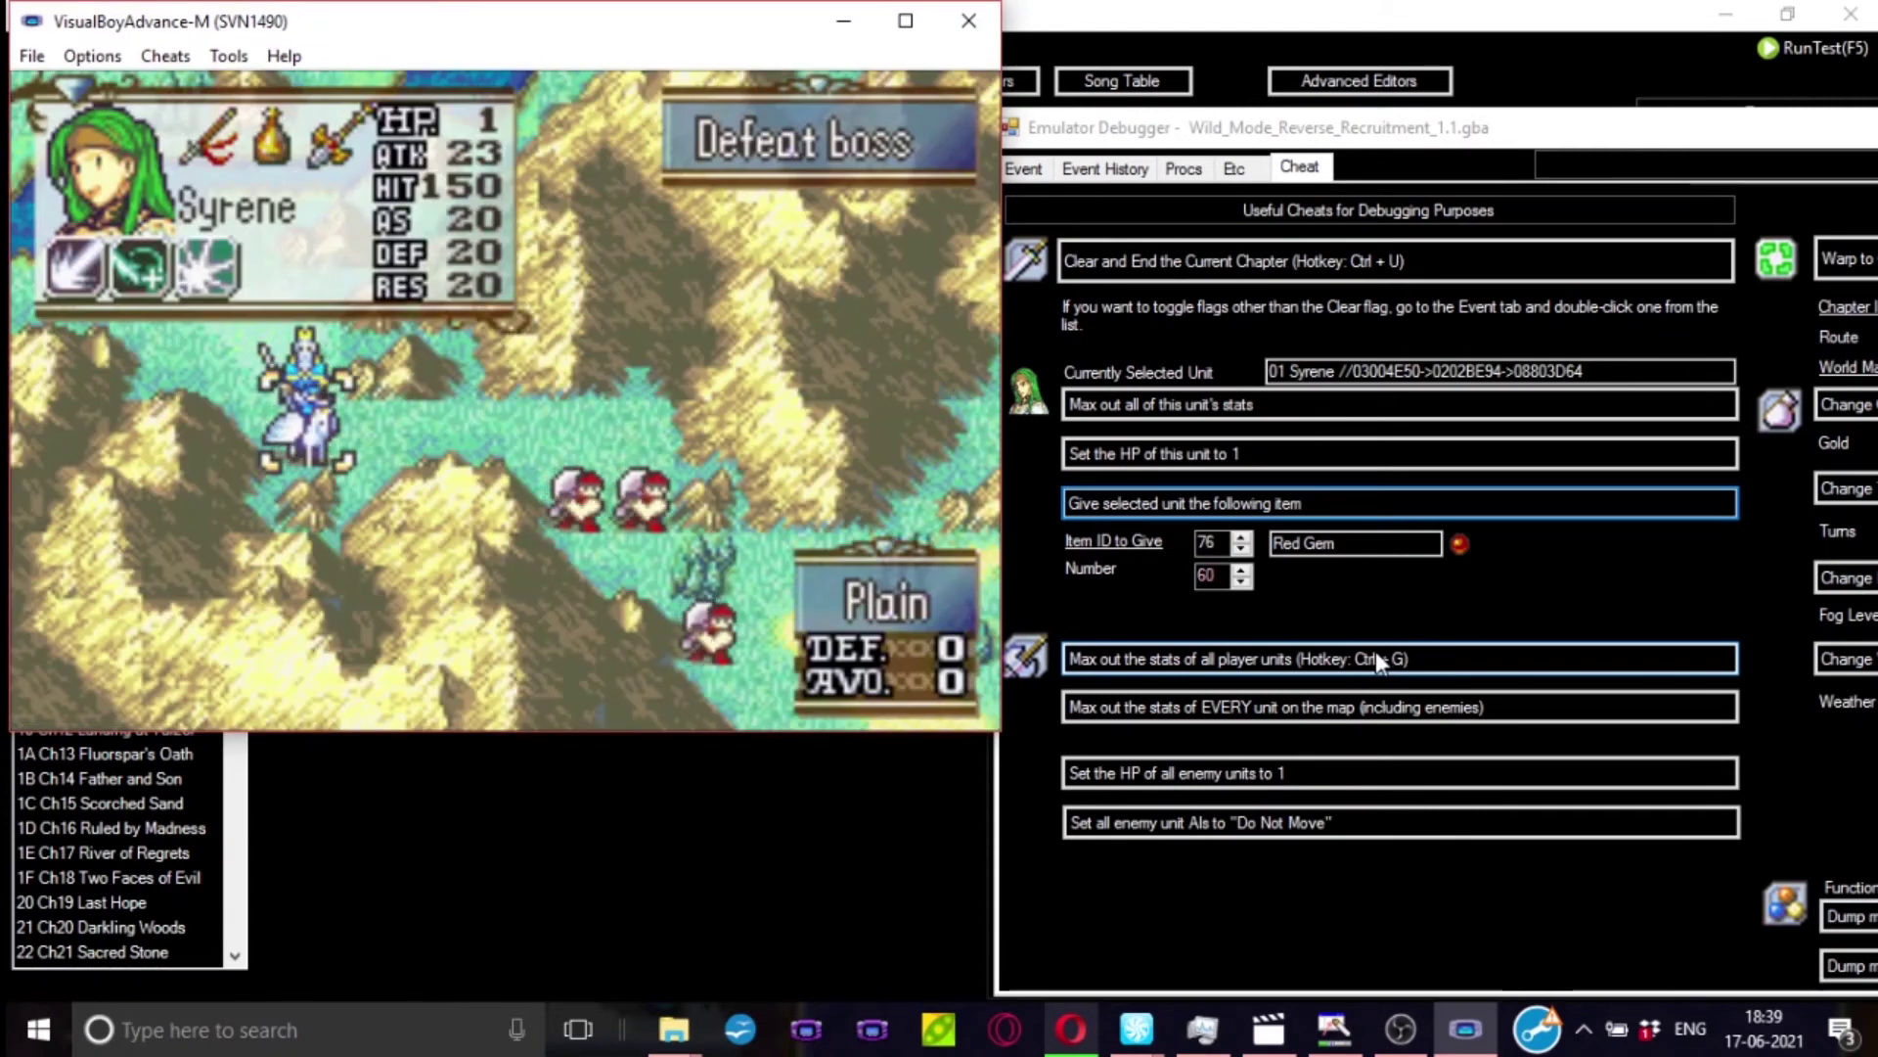
pyautogui.press('Up')
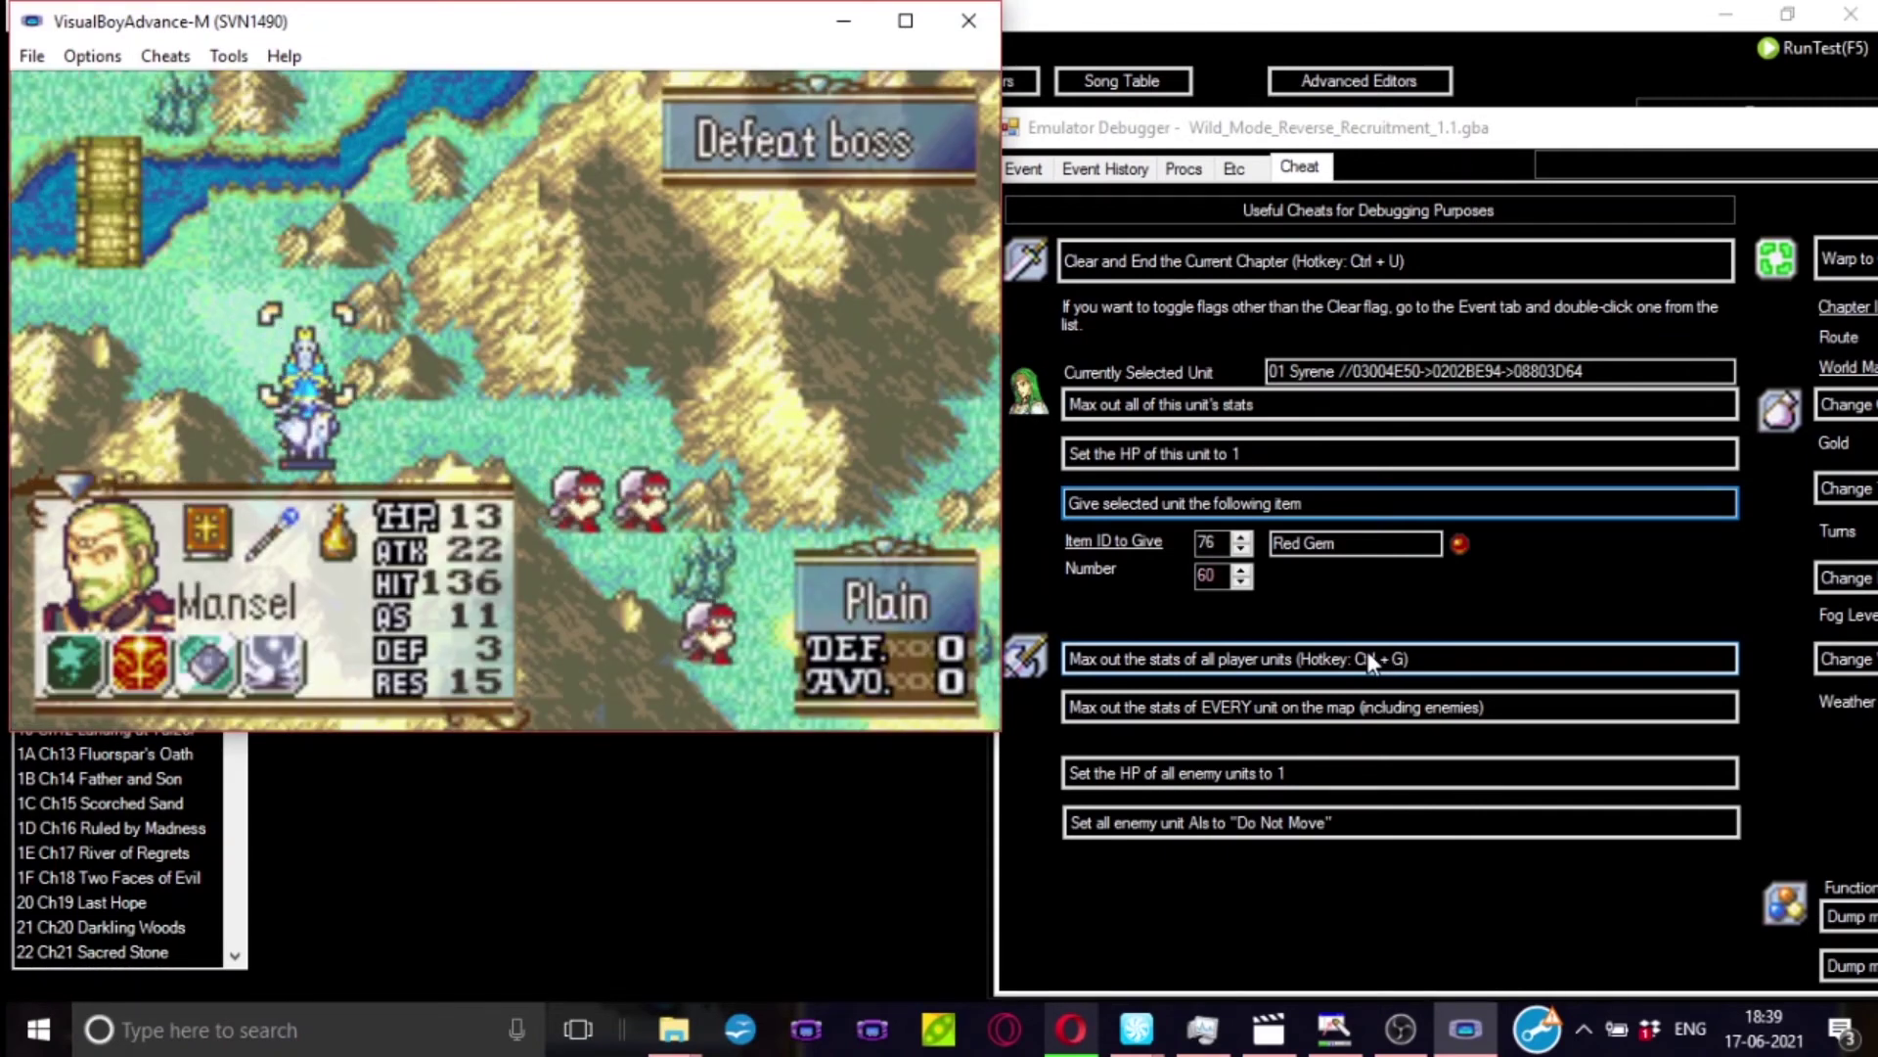
pyautogui.press('s')
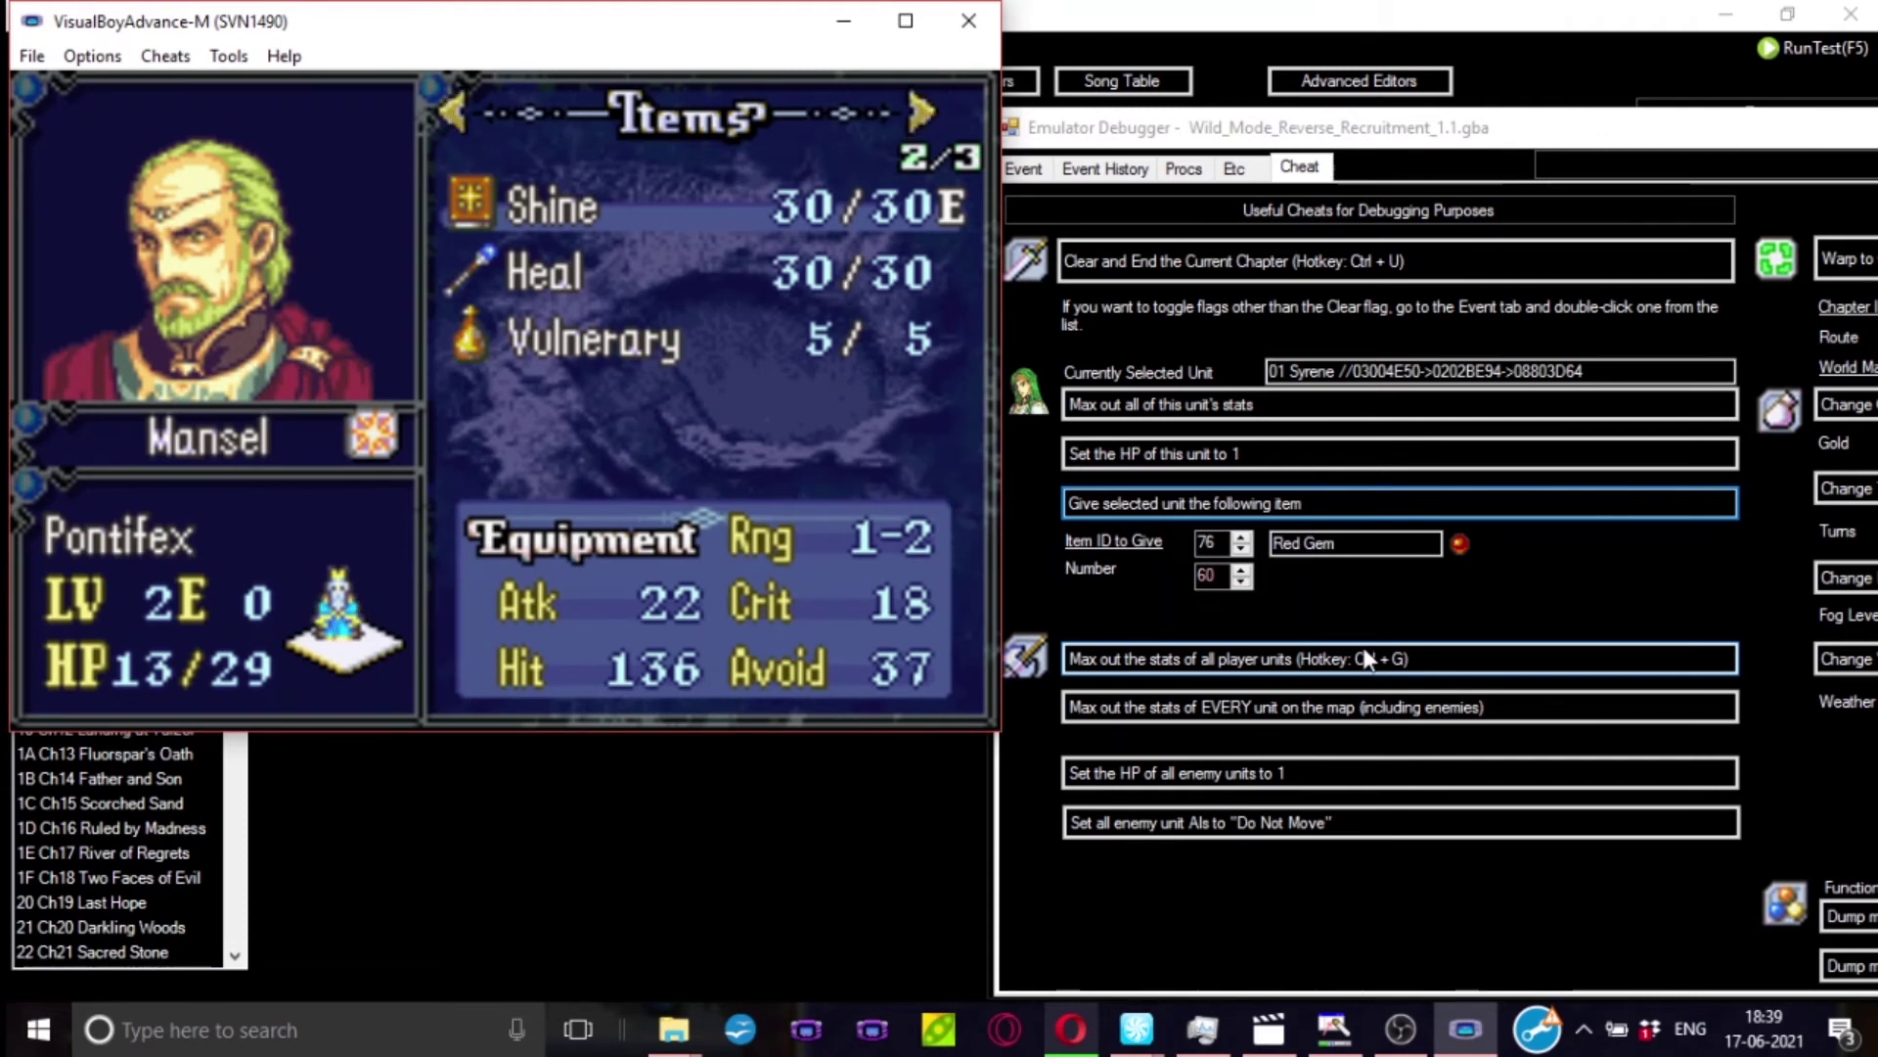
pyautogui.press('Right')
pyautogui.press('Right')
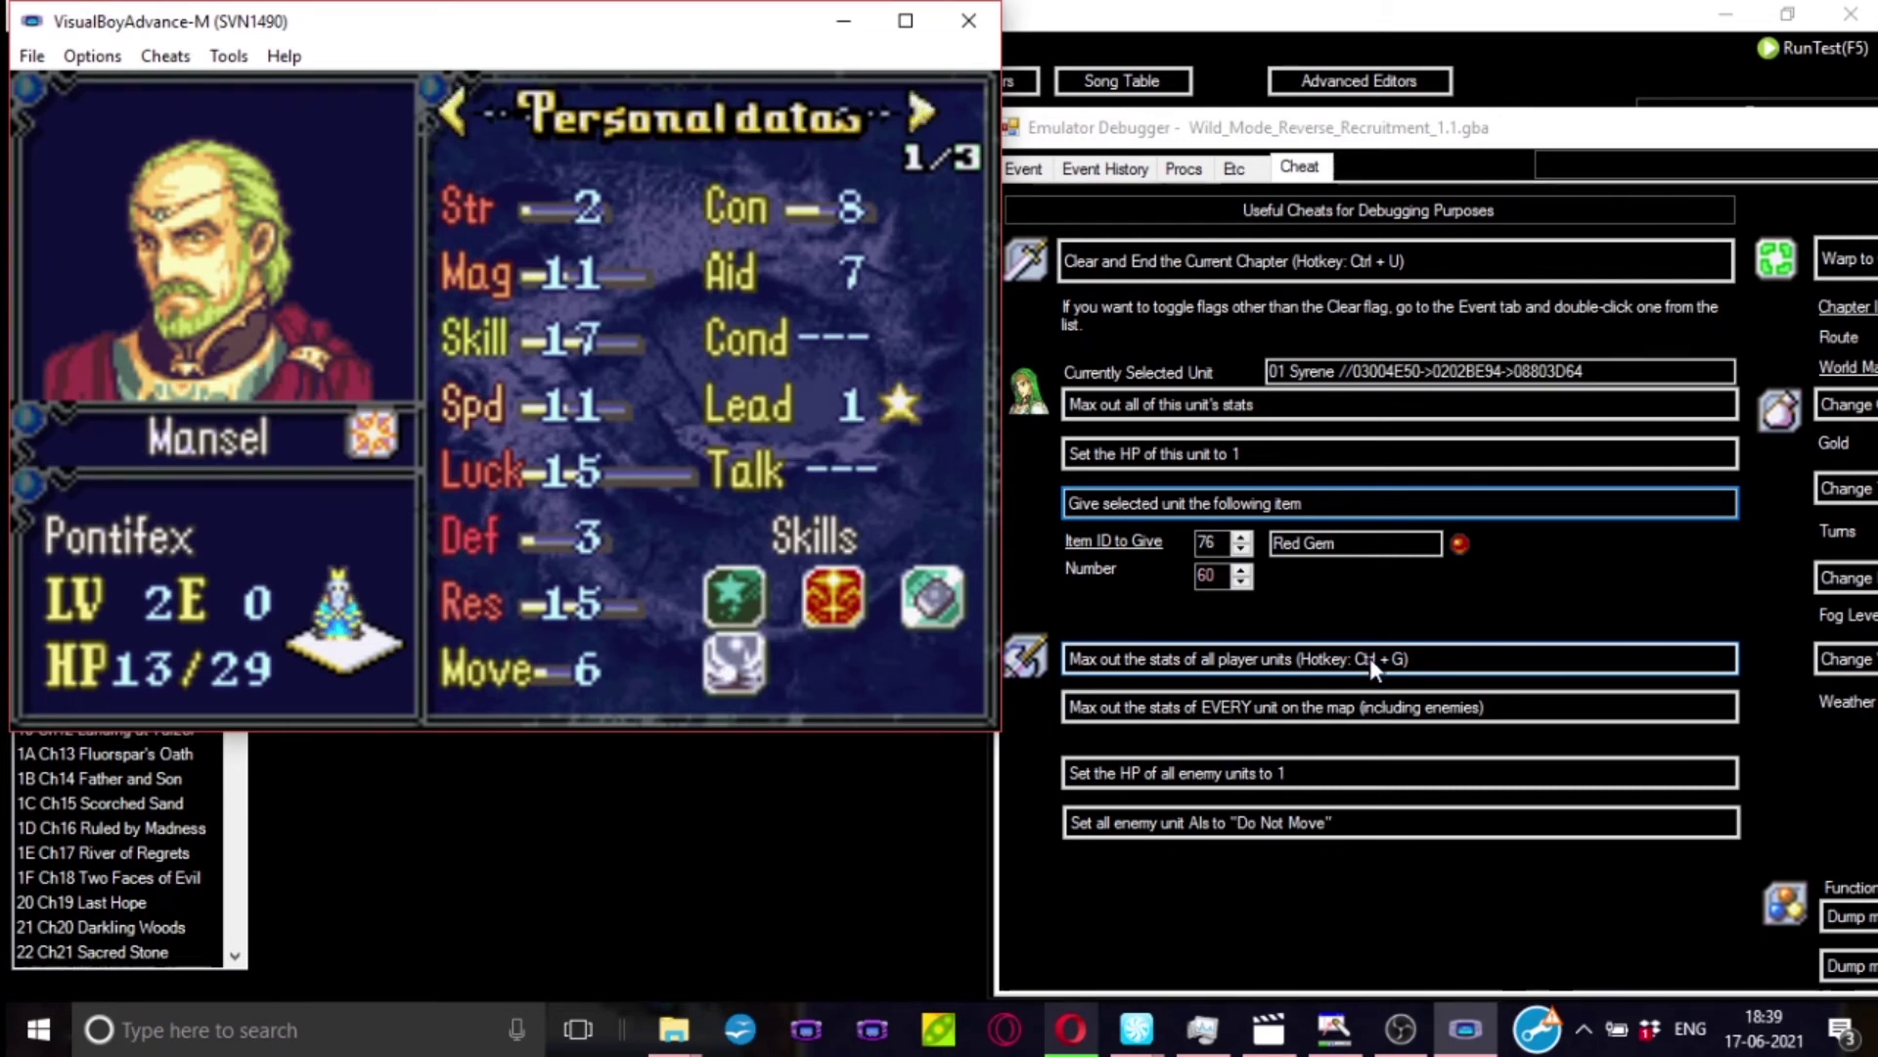
# - Max out the stats of all player units with the debugger cheat and reload Mansel's stat screen in the game
pyautogui.click(1370, 658)
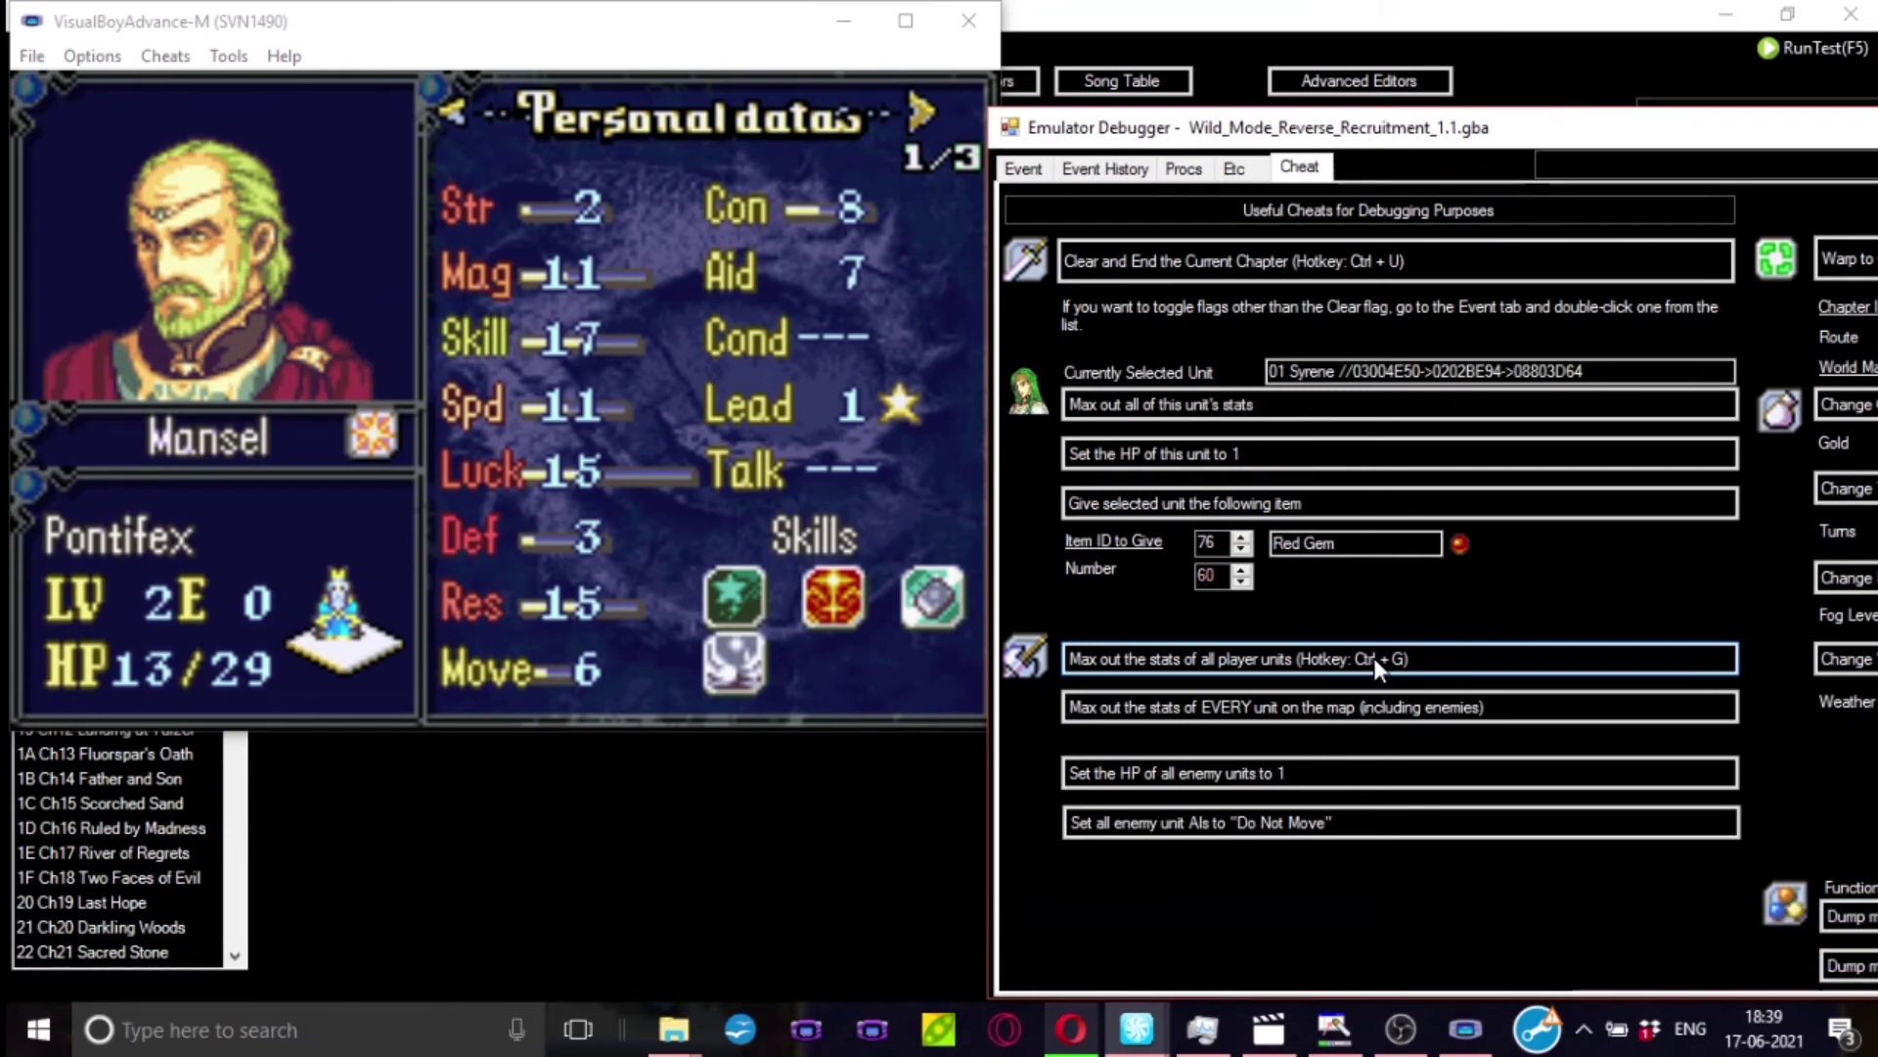
pyautogui.click(859, 555)
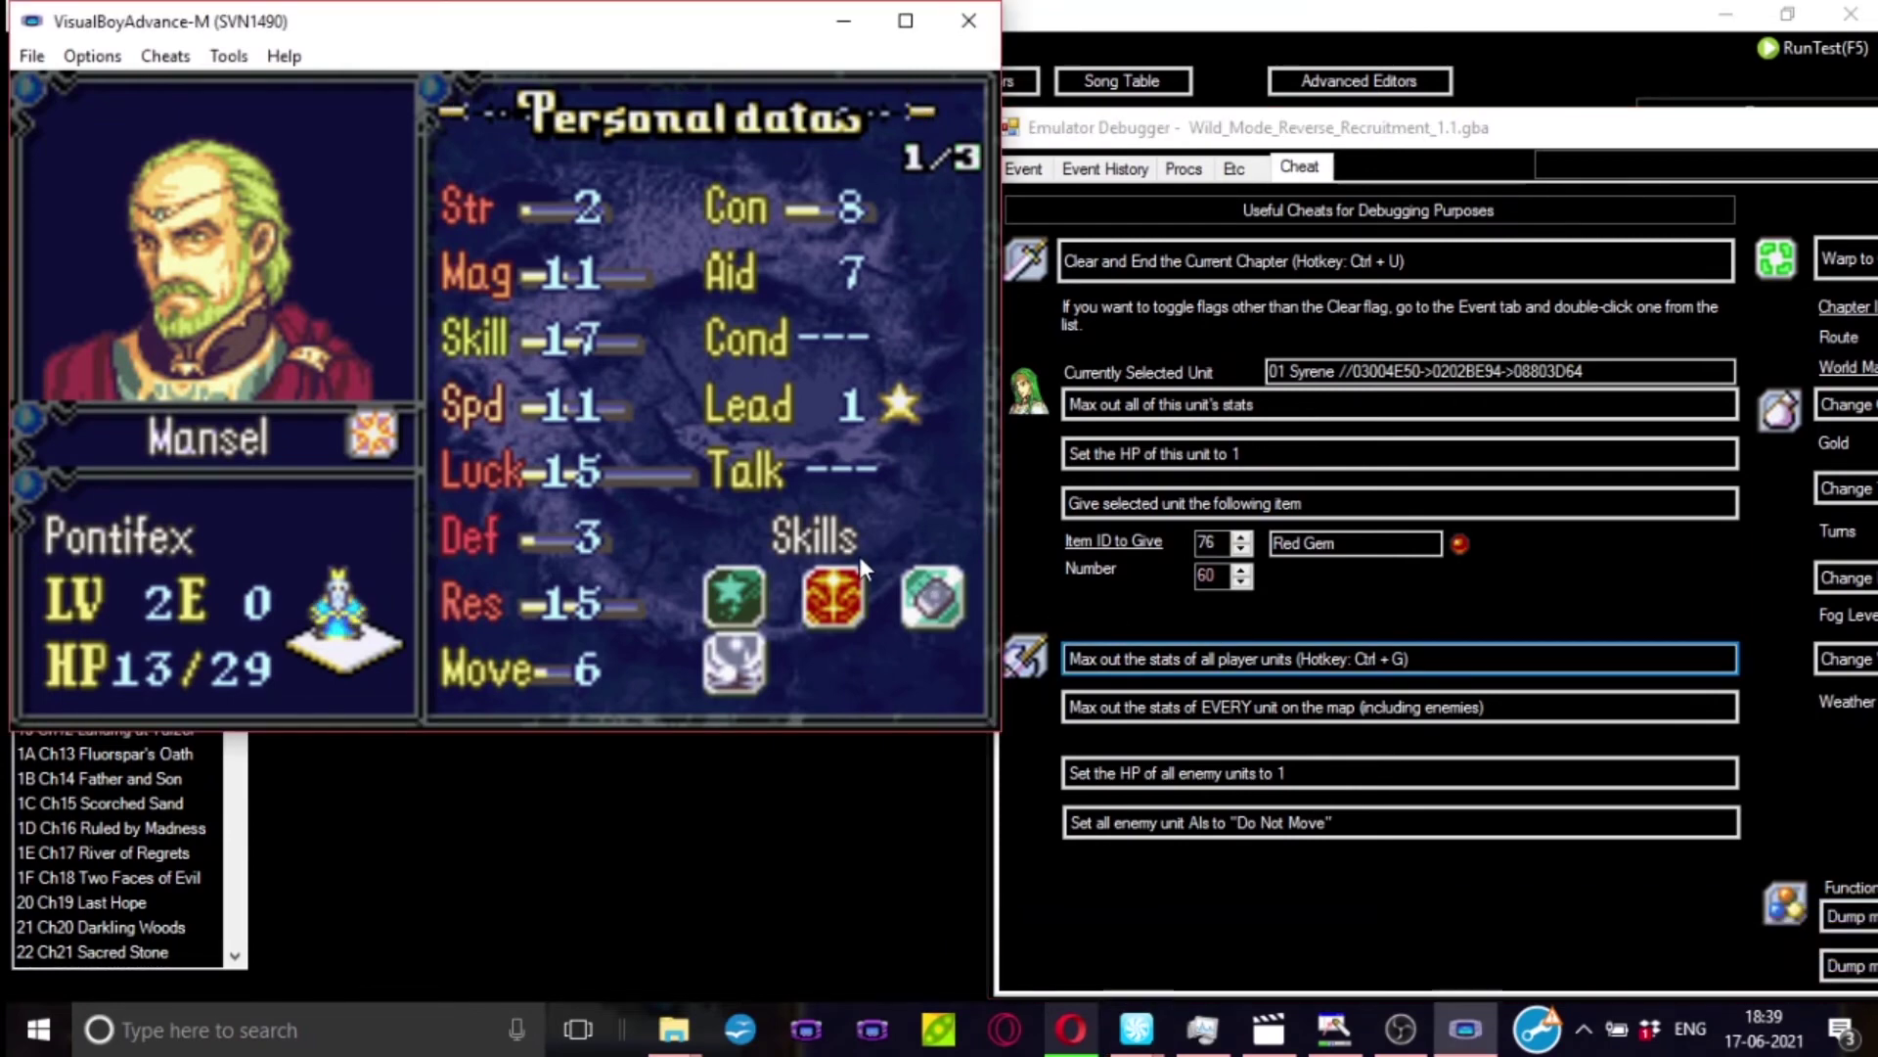
pyautogui.press('z')
pyautogui.press('s')
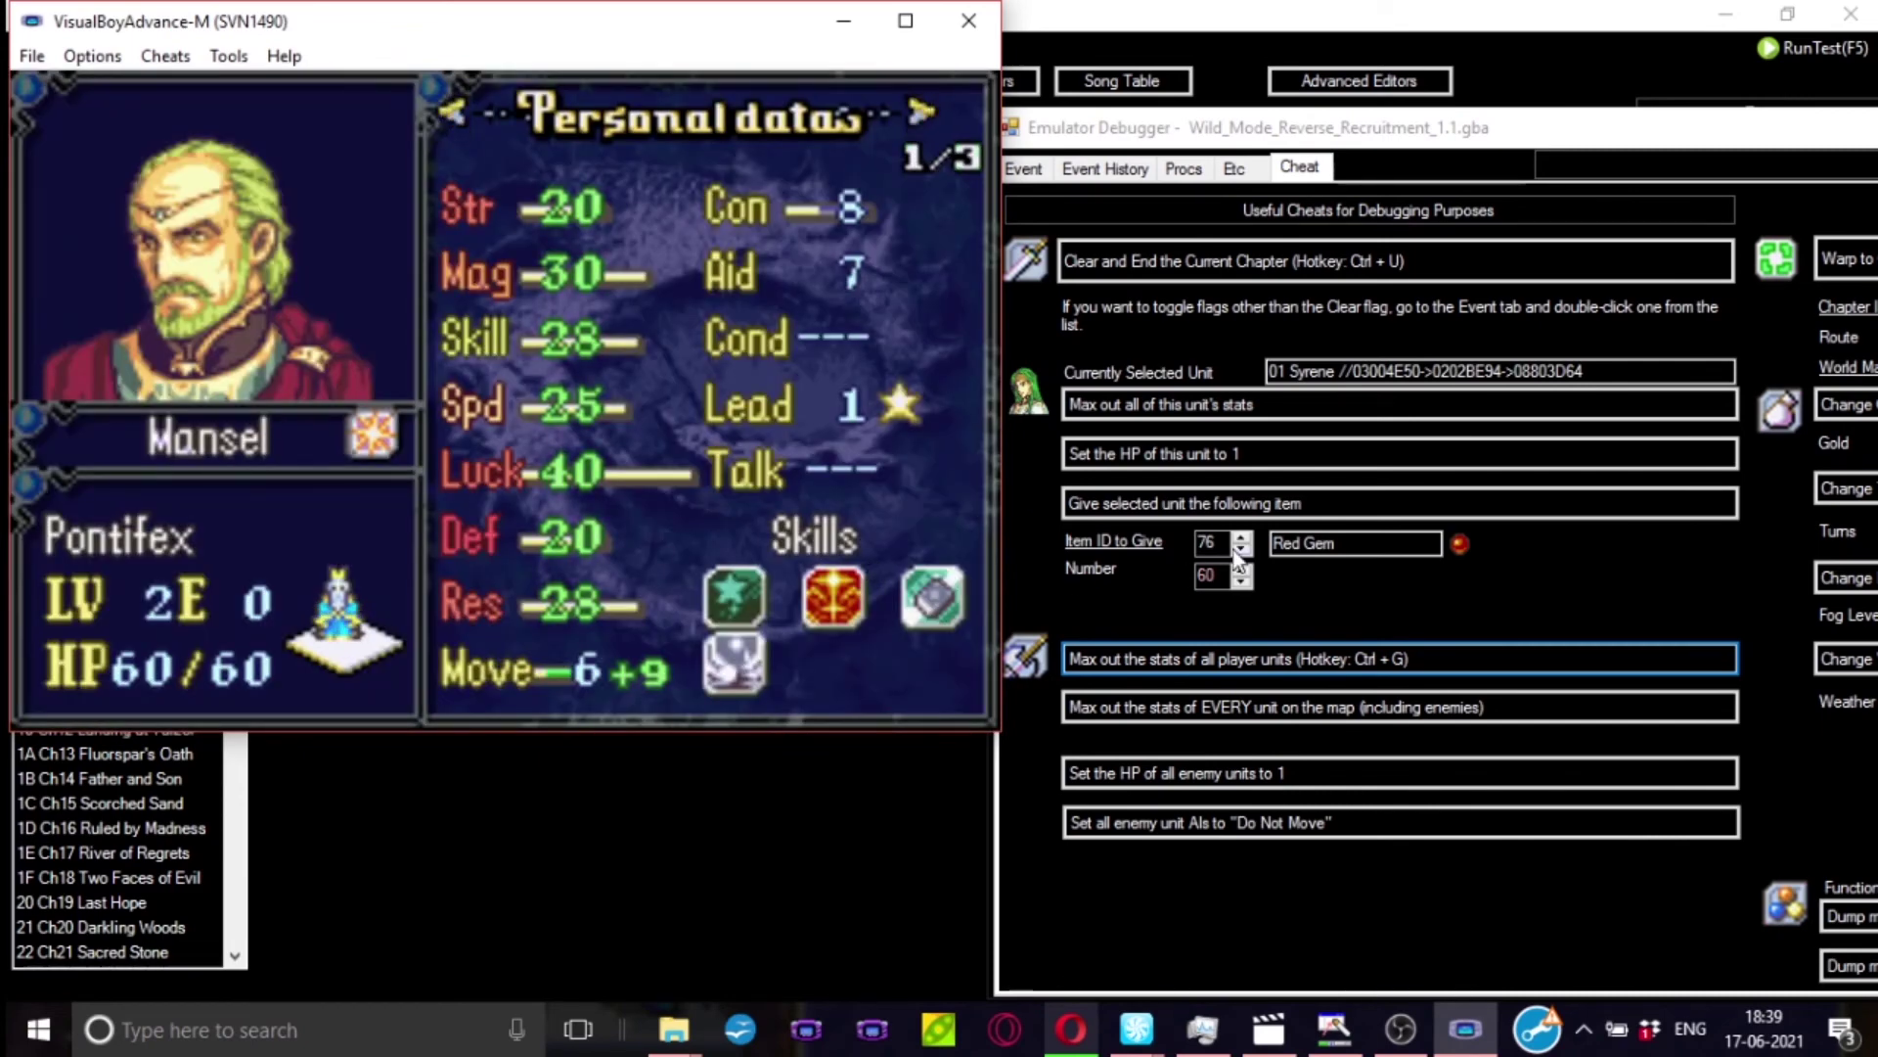
# - Return to the map and view the stat screen of the enemy Soldier southeast of Syrene
pyautogui.click(1332, 693)
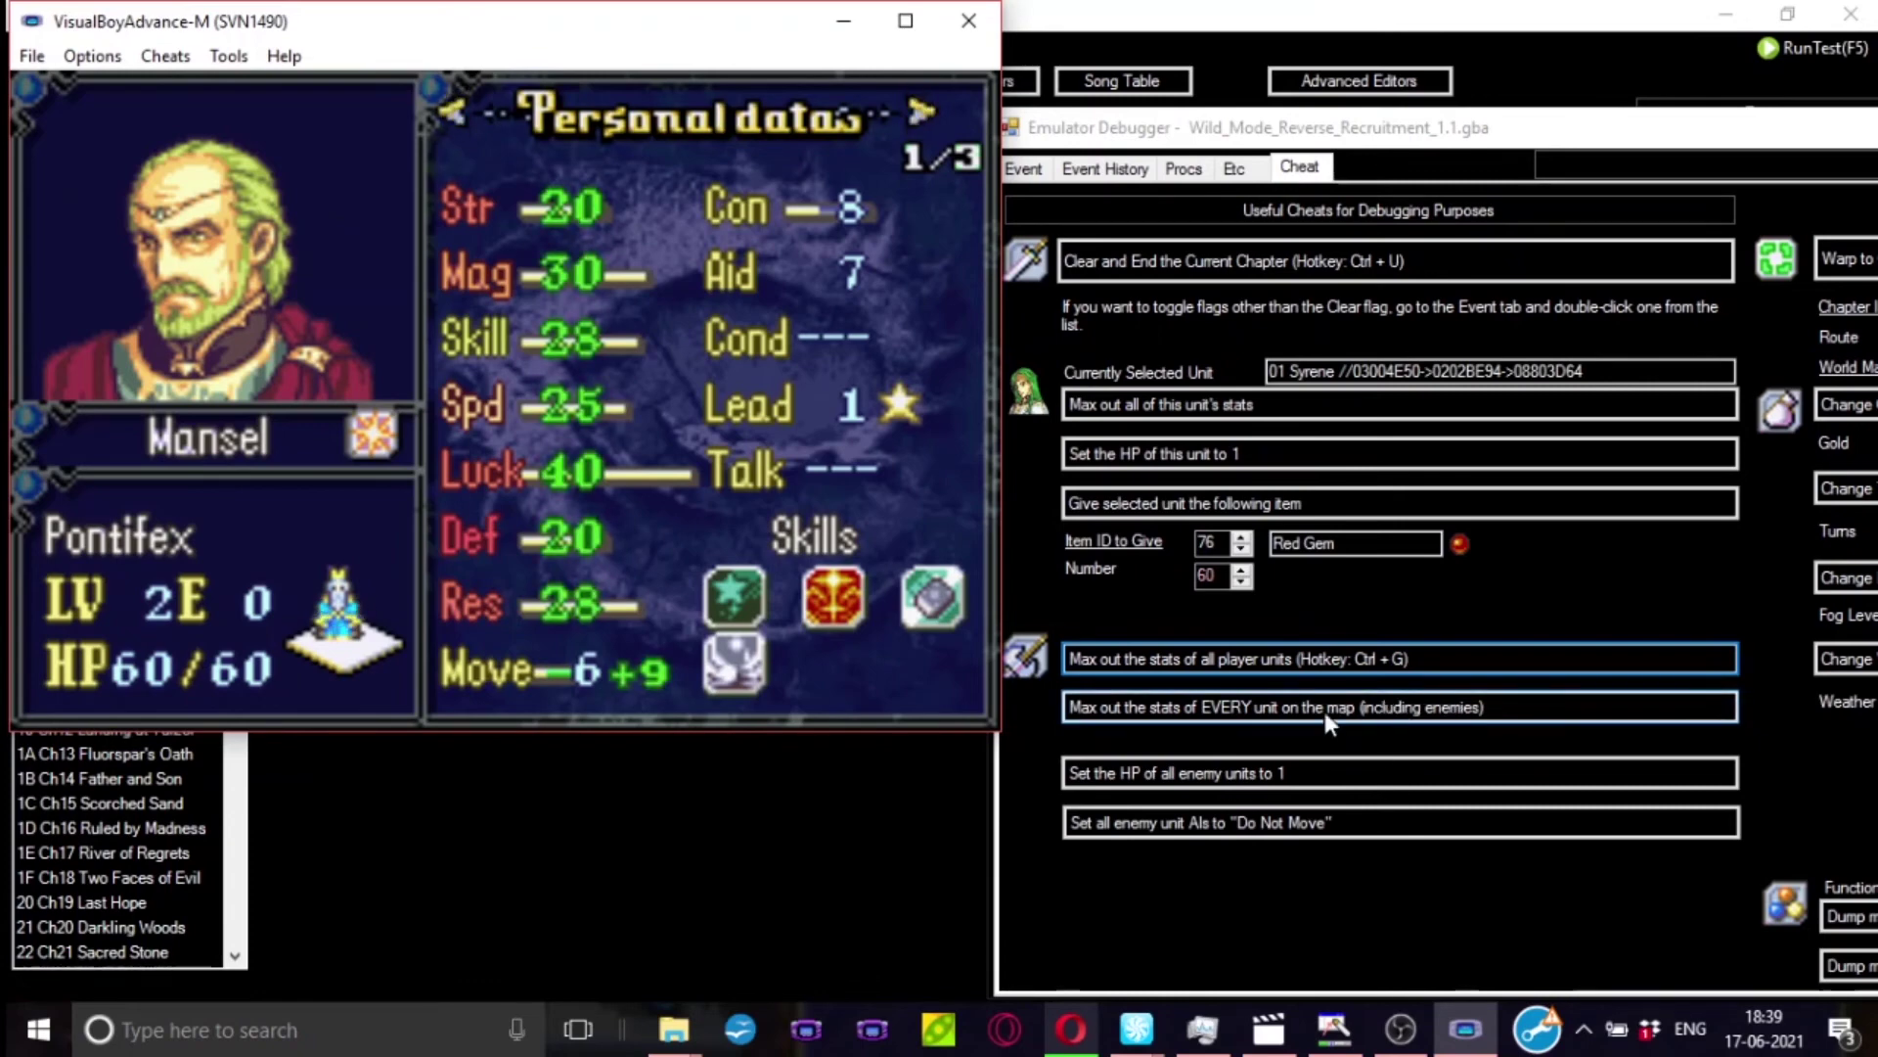
pyautogui.click(615, 670)
pyautogui.press('x')
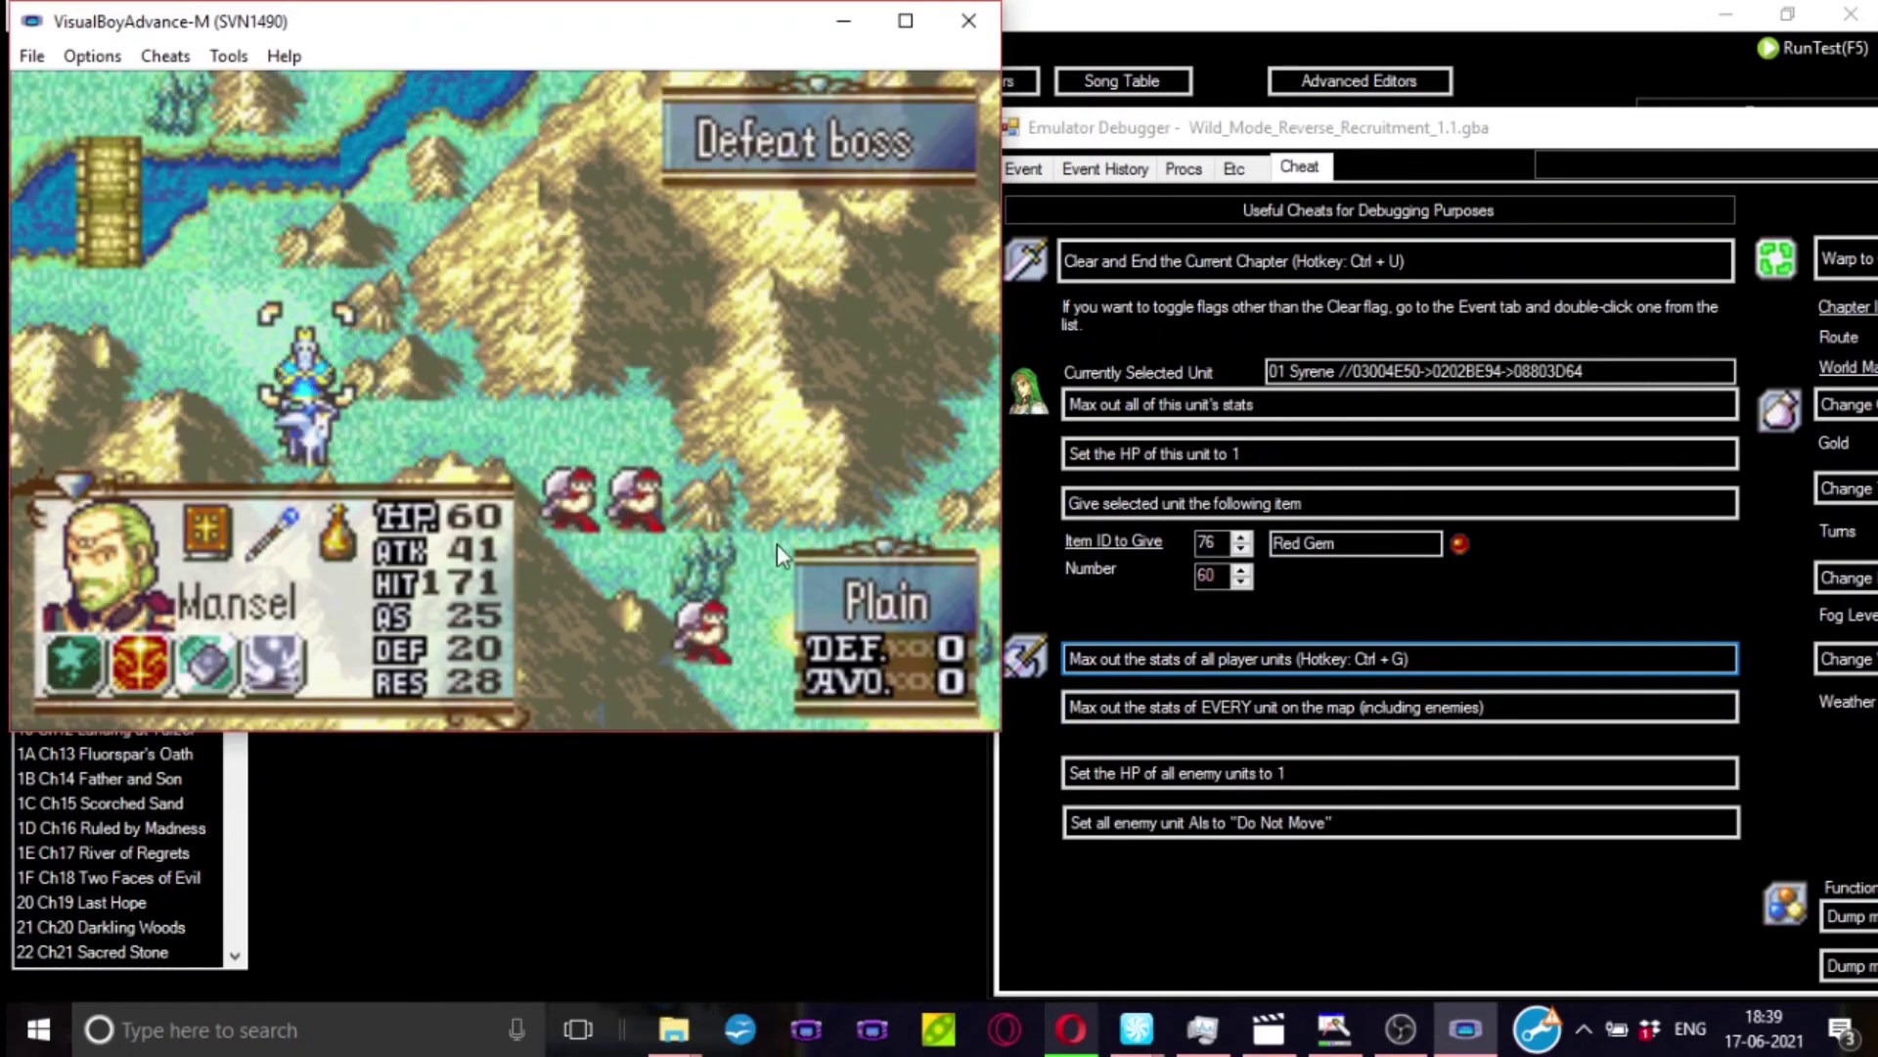
pyautogui.press('Down')
pyautogui.press('s')
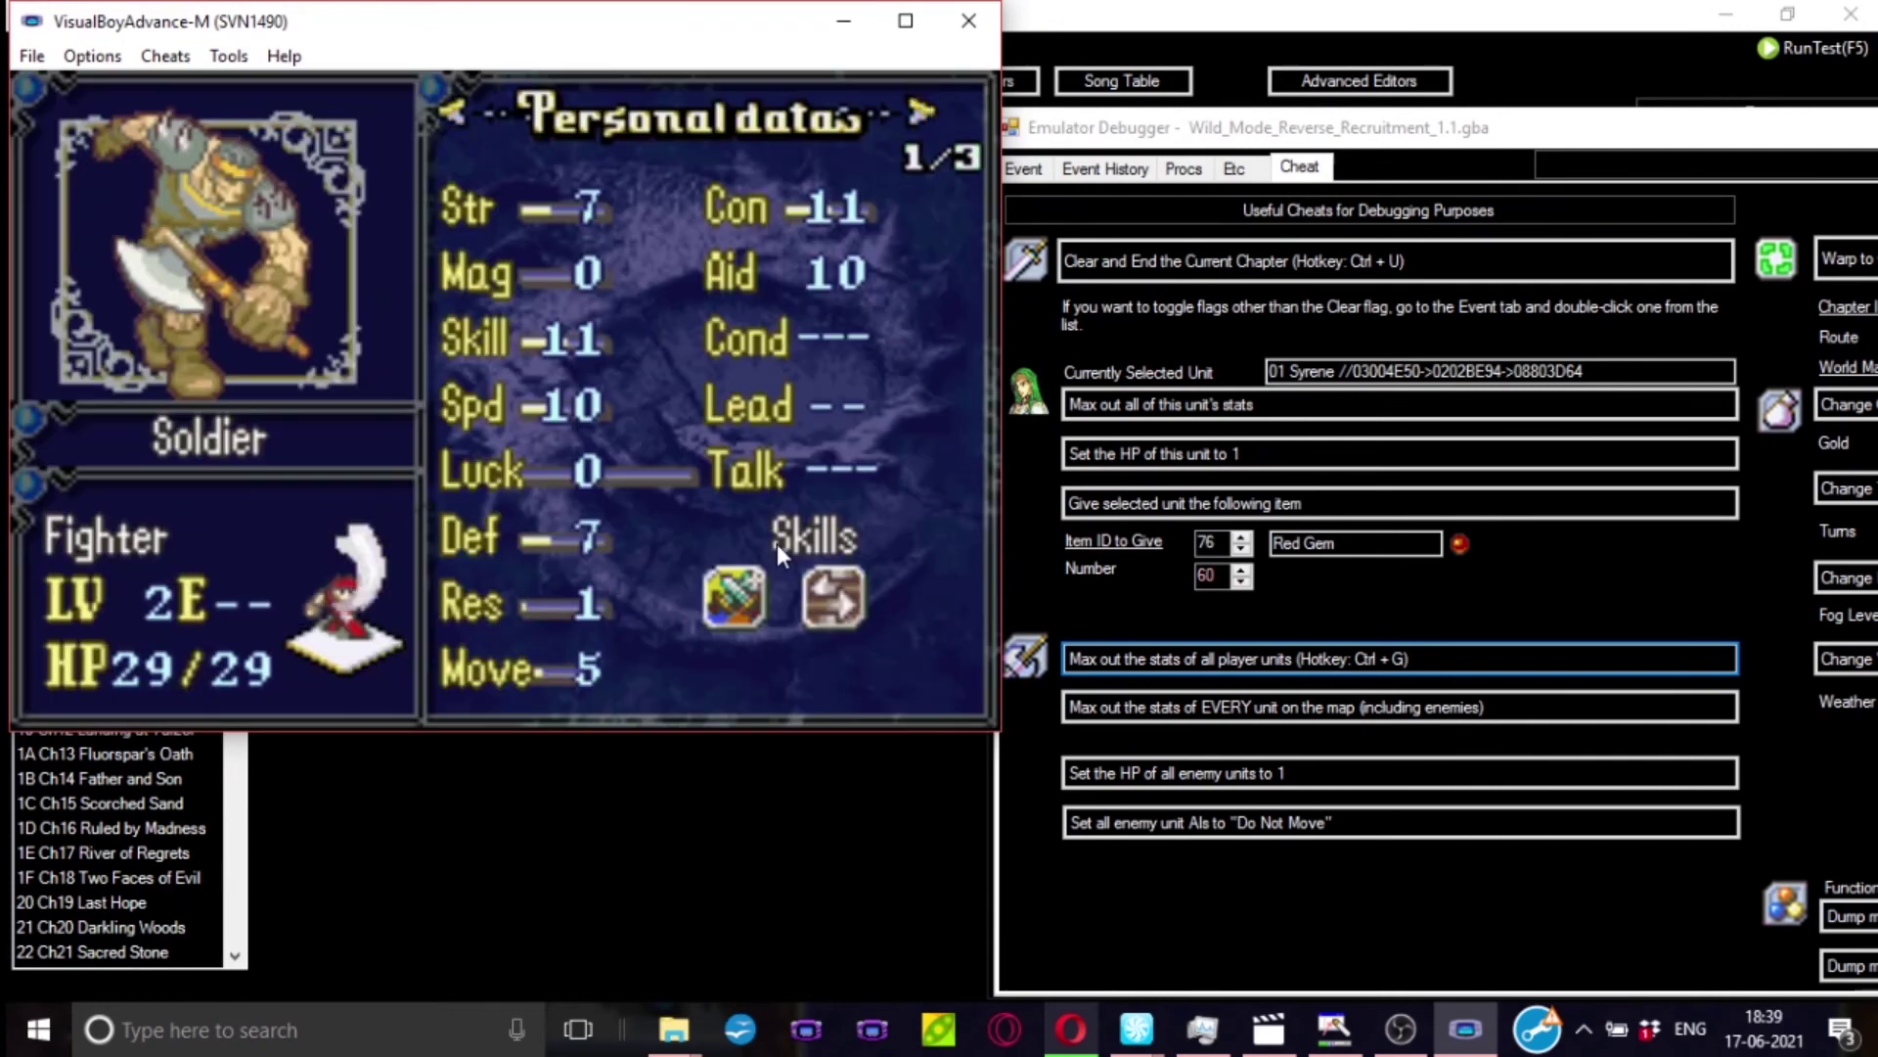
# - Max out the stats of every unit on the map, including enemies, and reload the Soldier's stat screen
pyautogui.click(1311, 708)
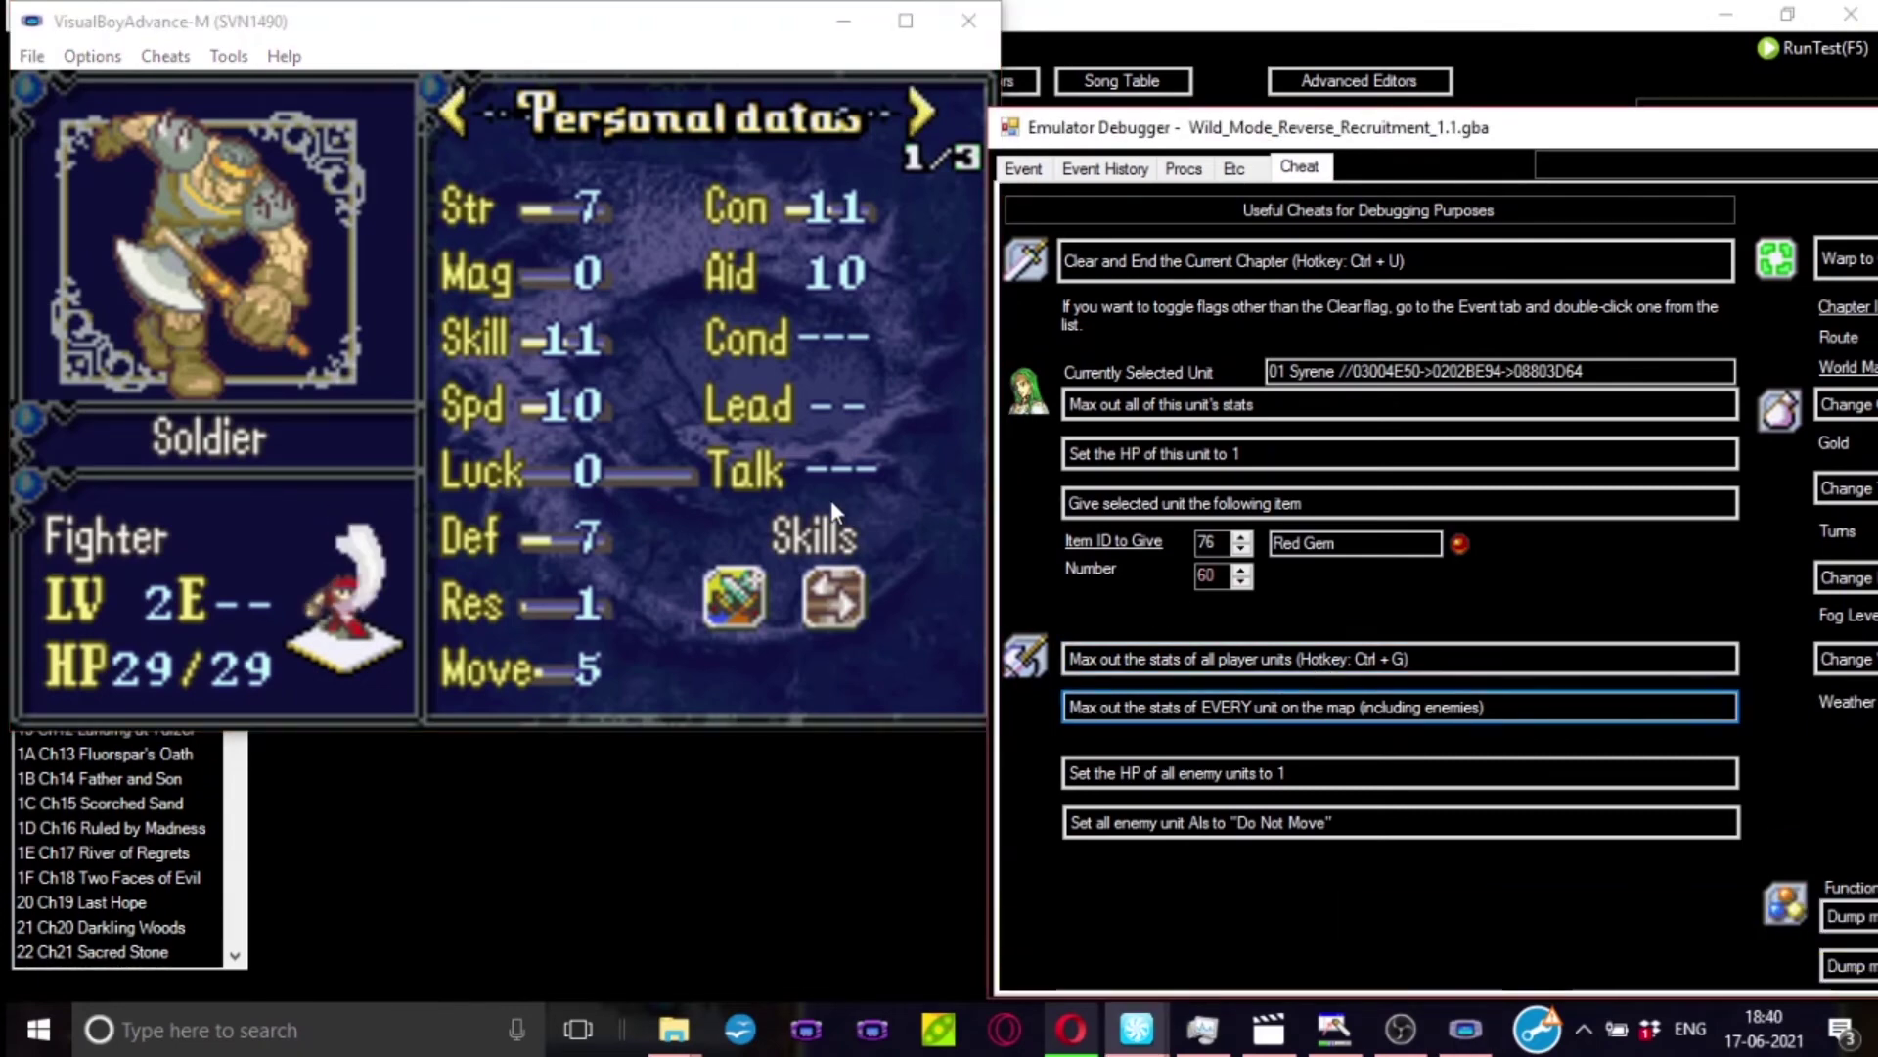
pyautogui.click(675, 487)
pyautogui.press('z')
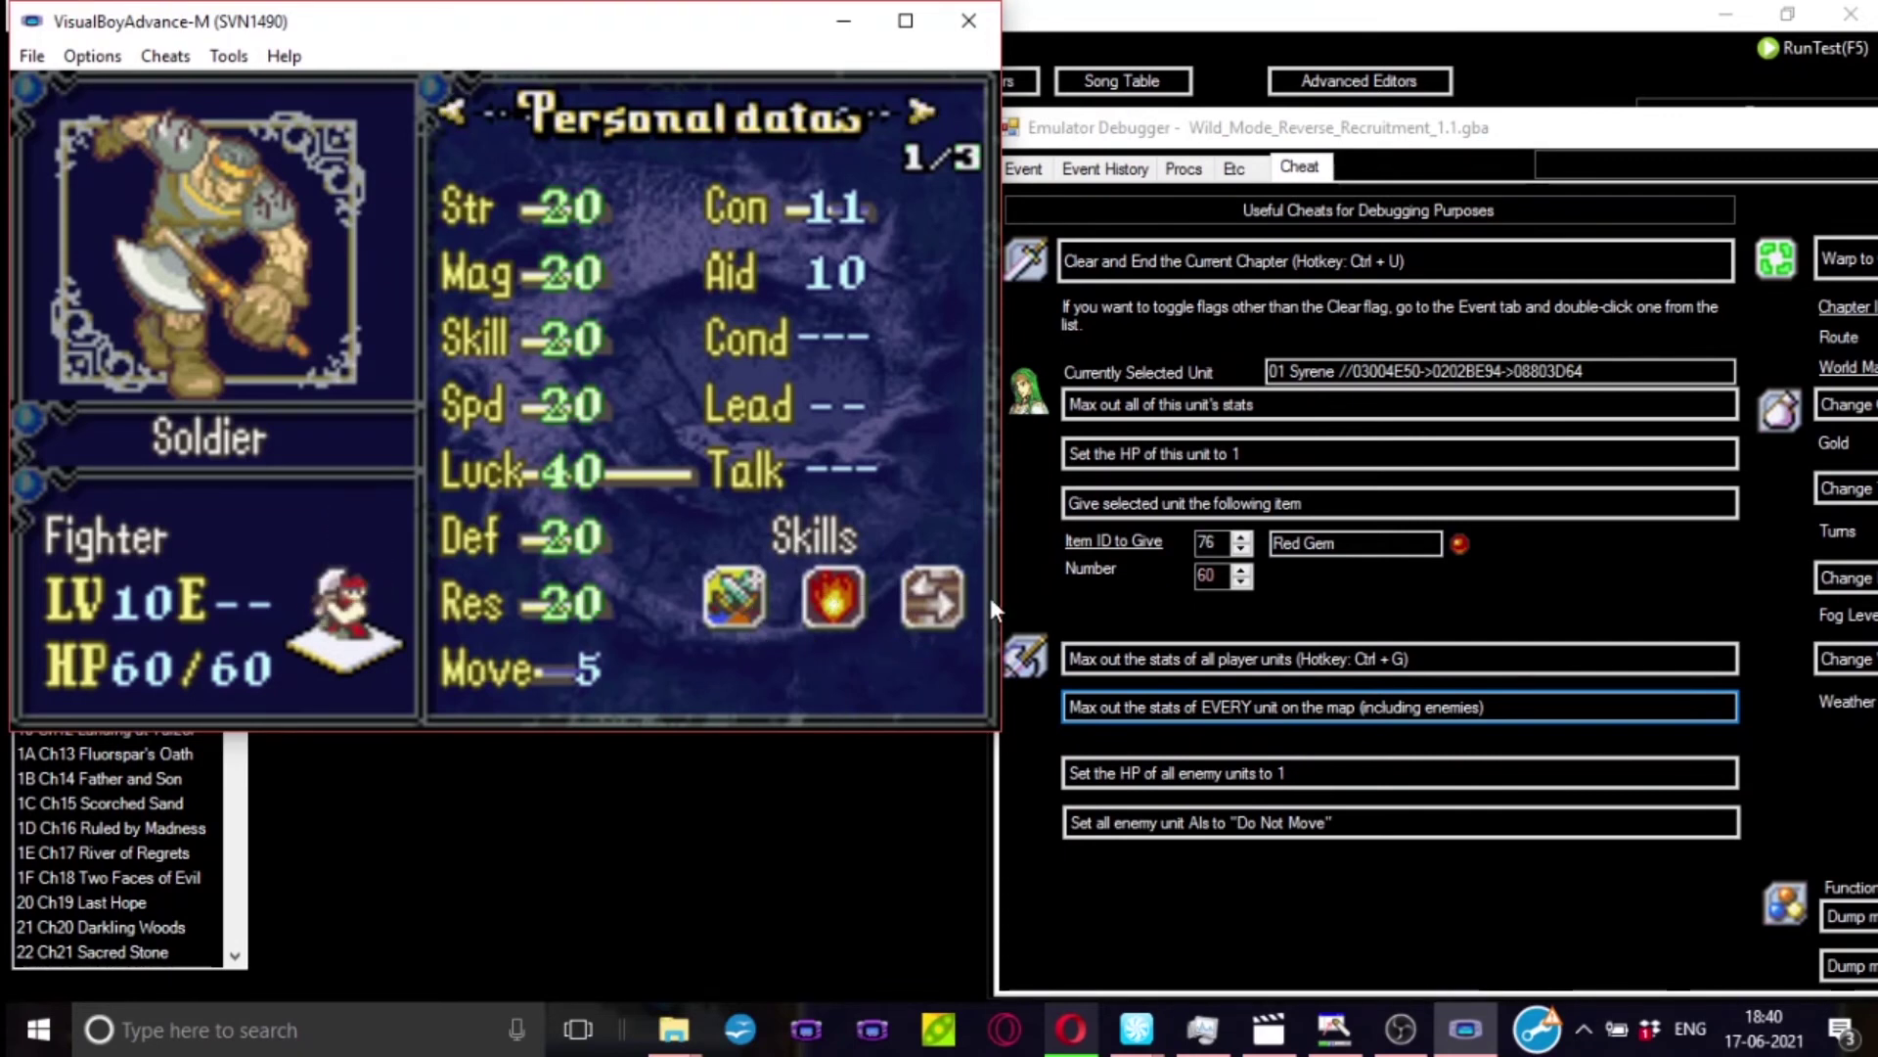
# - Set the HP of all enemy units to 1 with the cheat and check the Soldier's summary on the game map
pyautogui.click(1327, 773)
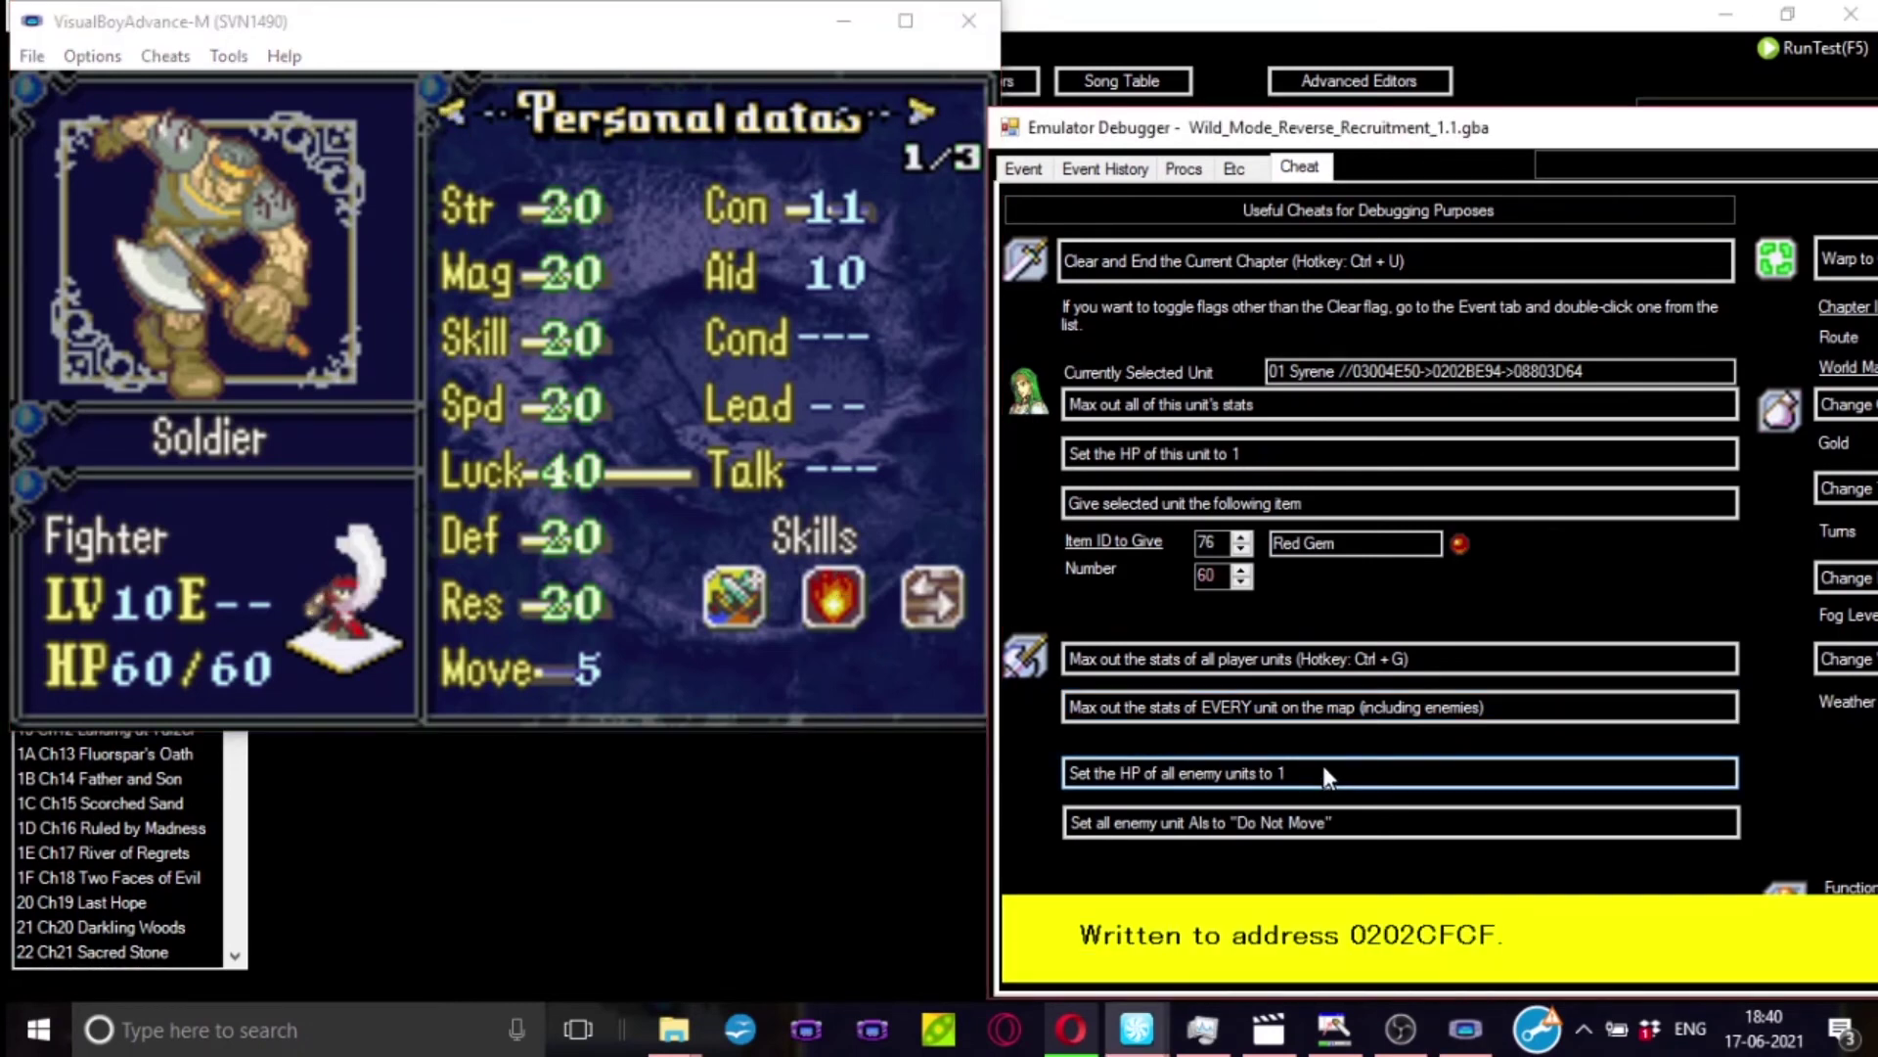
pyautogui.click(750, 519)
pyautogui.press('x')
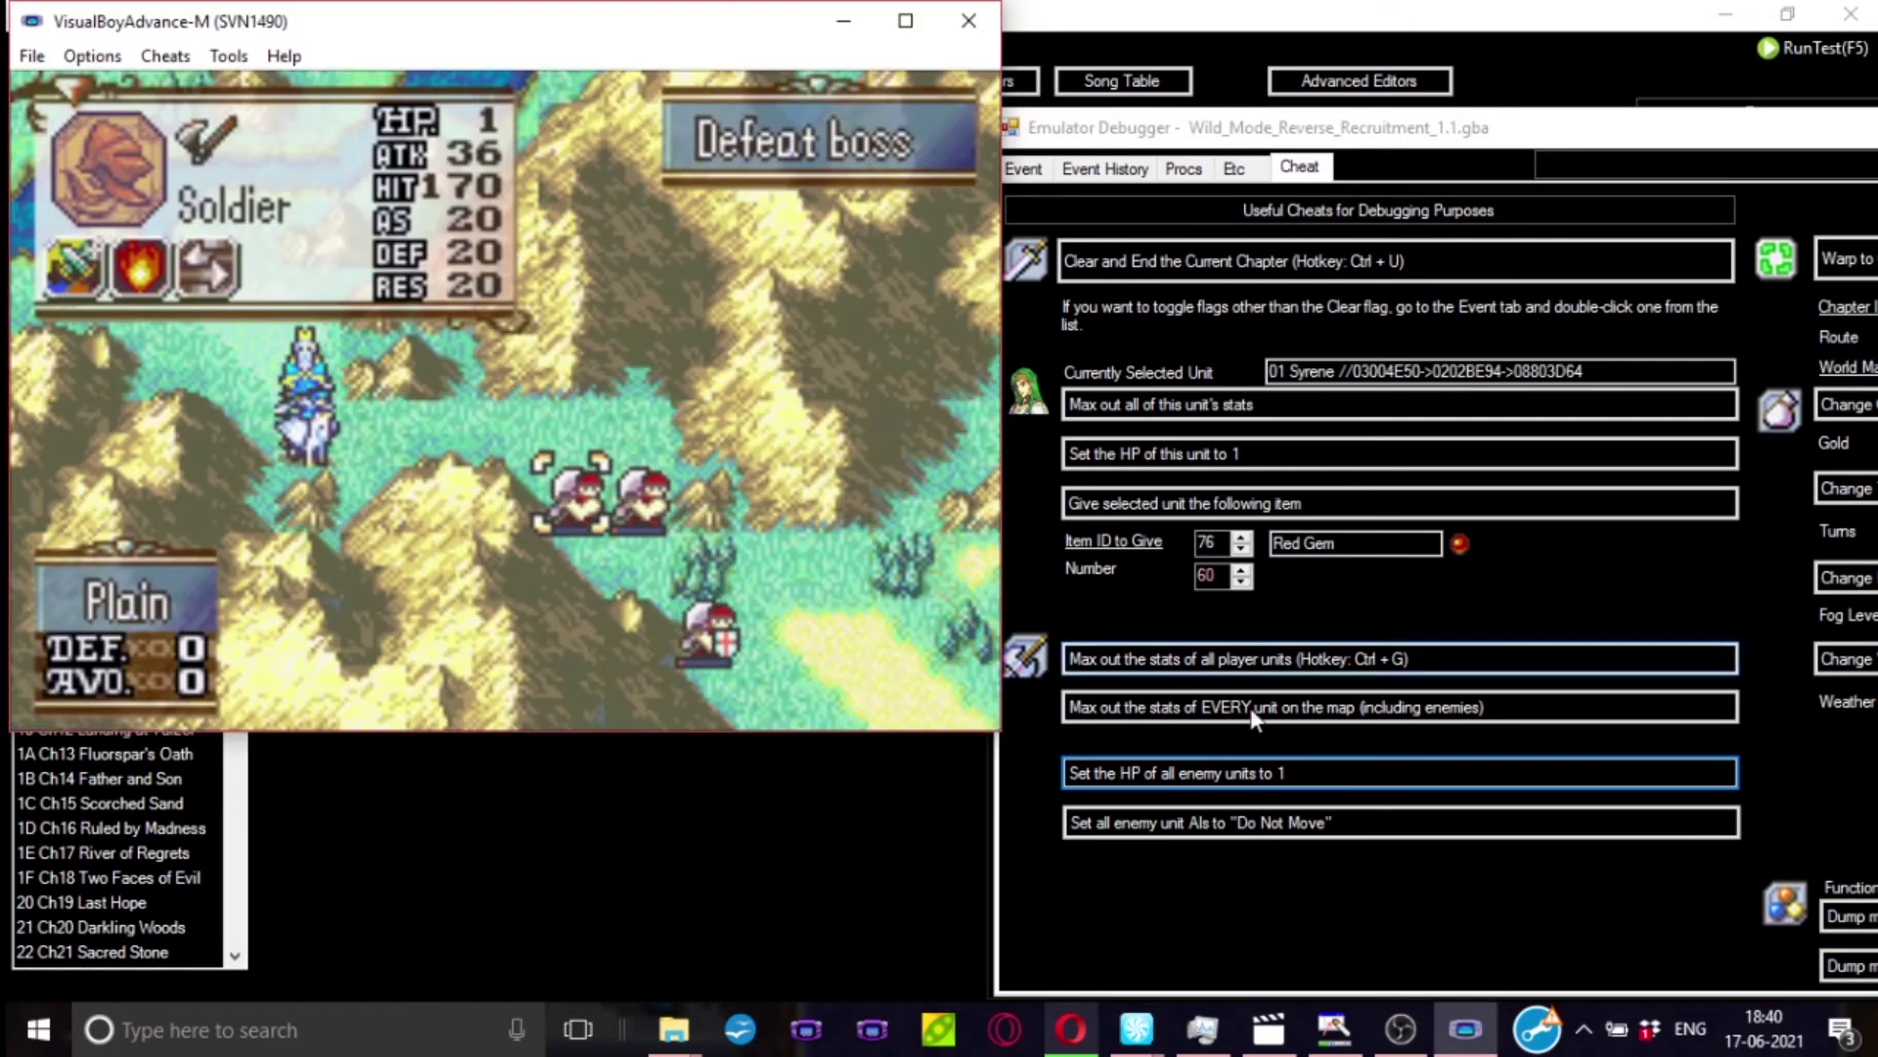
pyautogui.click(1069, 774)
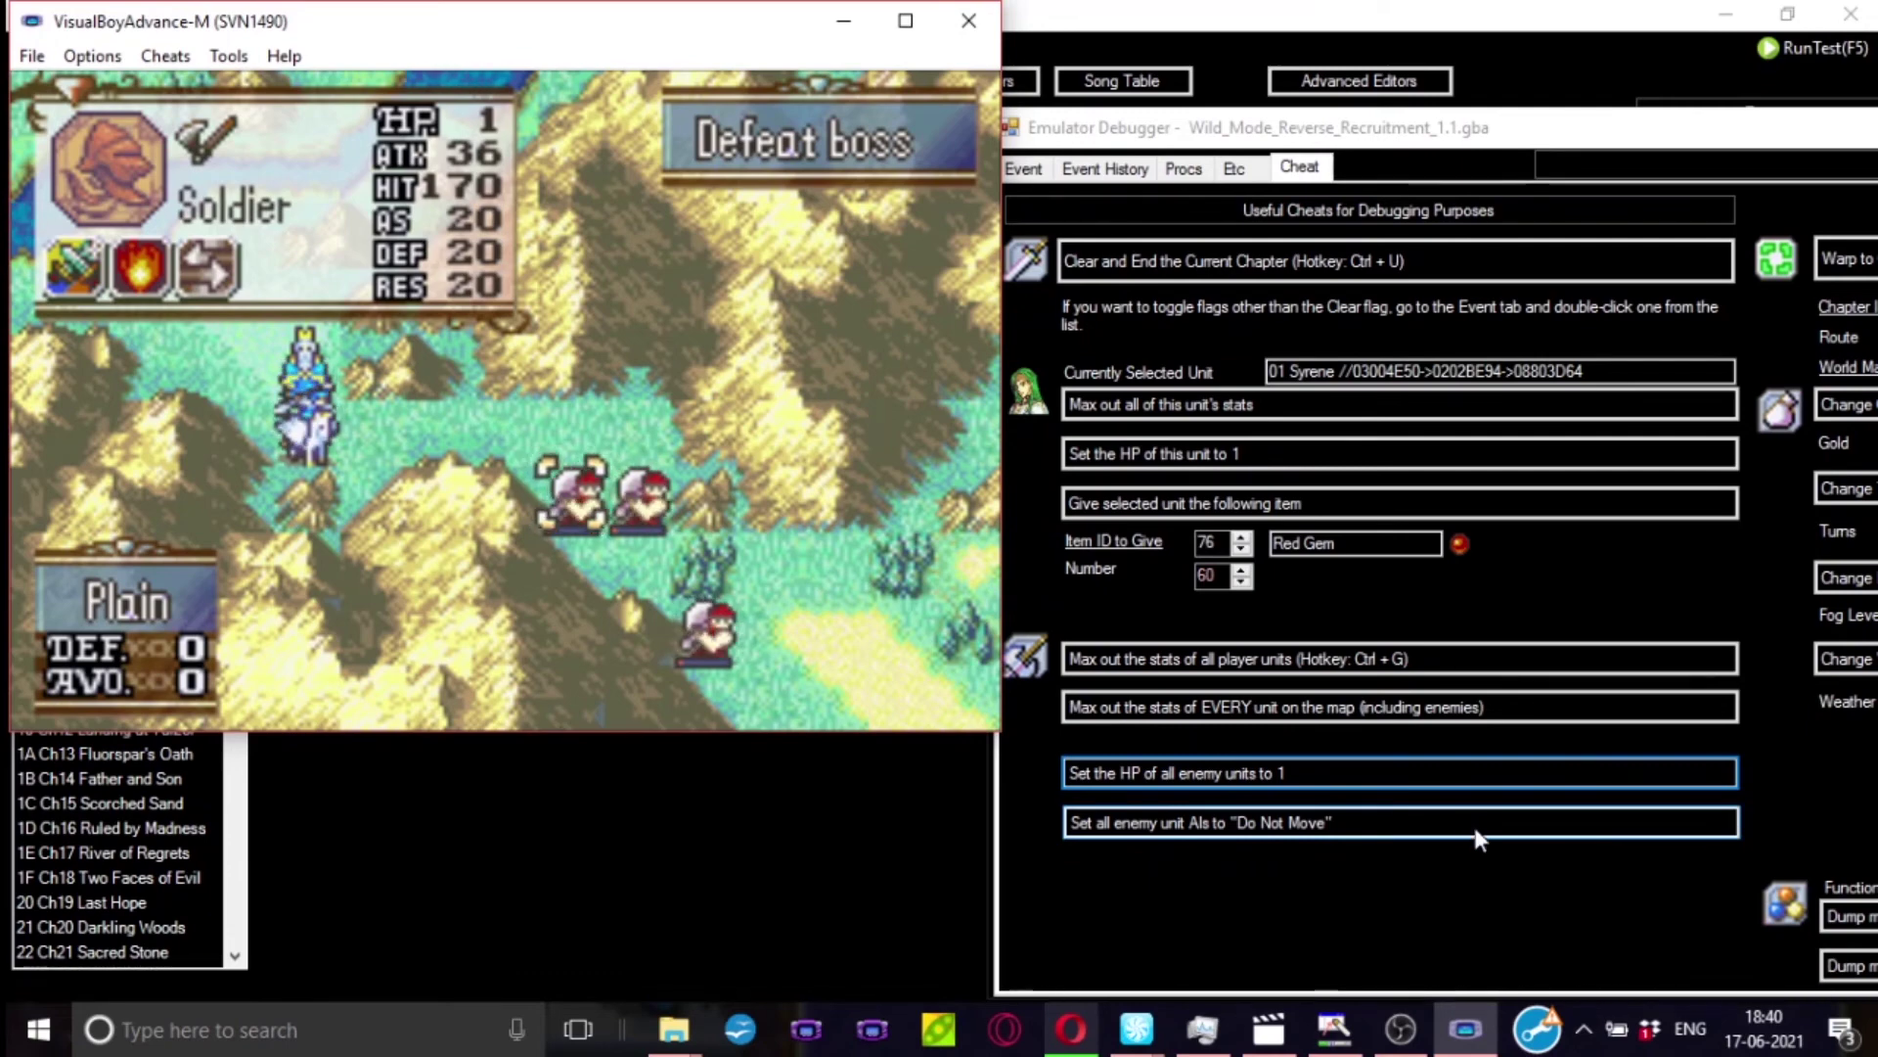
# - Set all enemy unit AIs to "Do Not Move" and move Syrene next to the enemy soldiers in the game
pyautogui.click(1476, 826)
pyautogui.click(579, 501)
pyautogui.press('z')
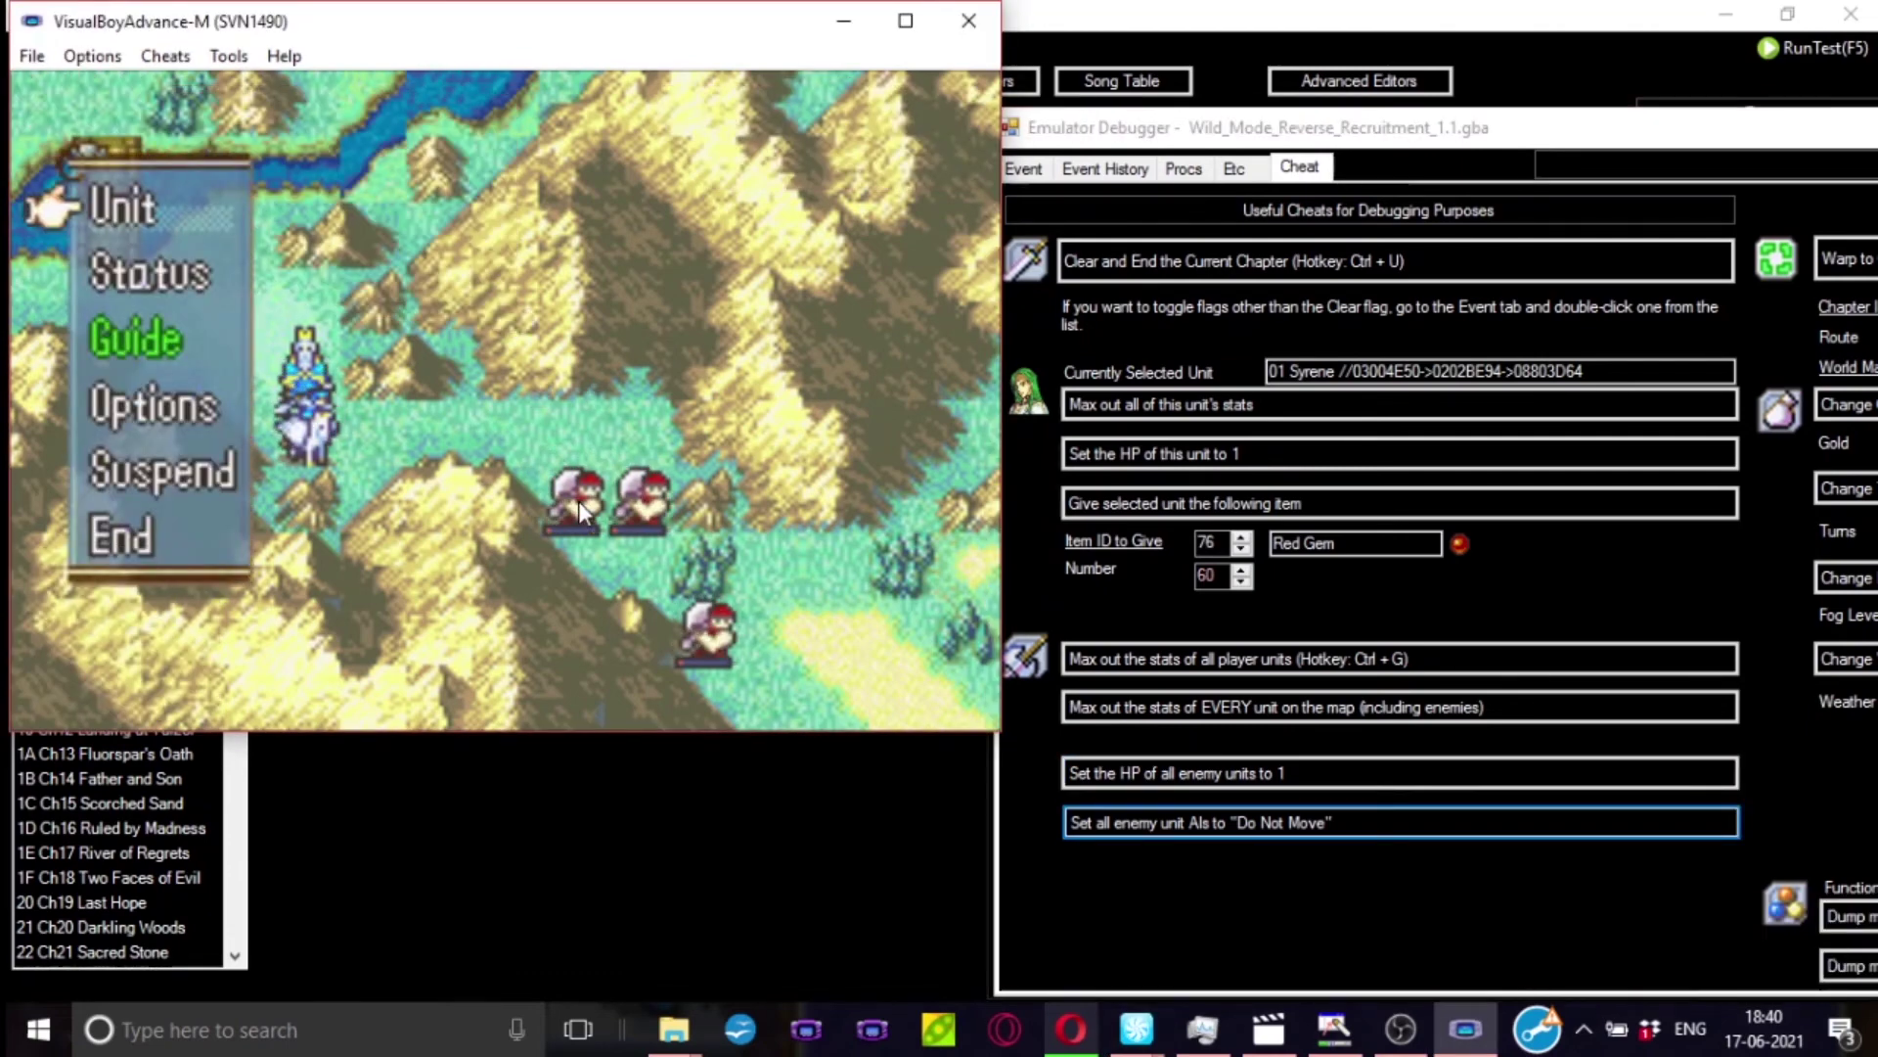
pyautogui.press('x')
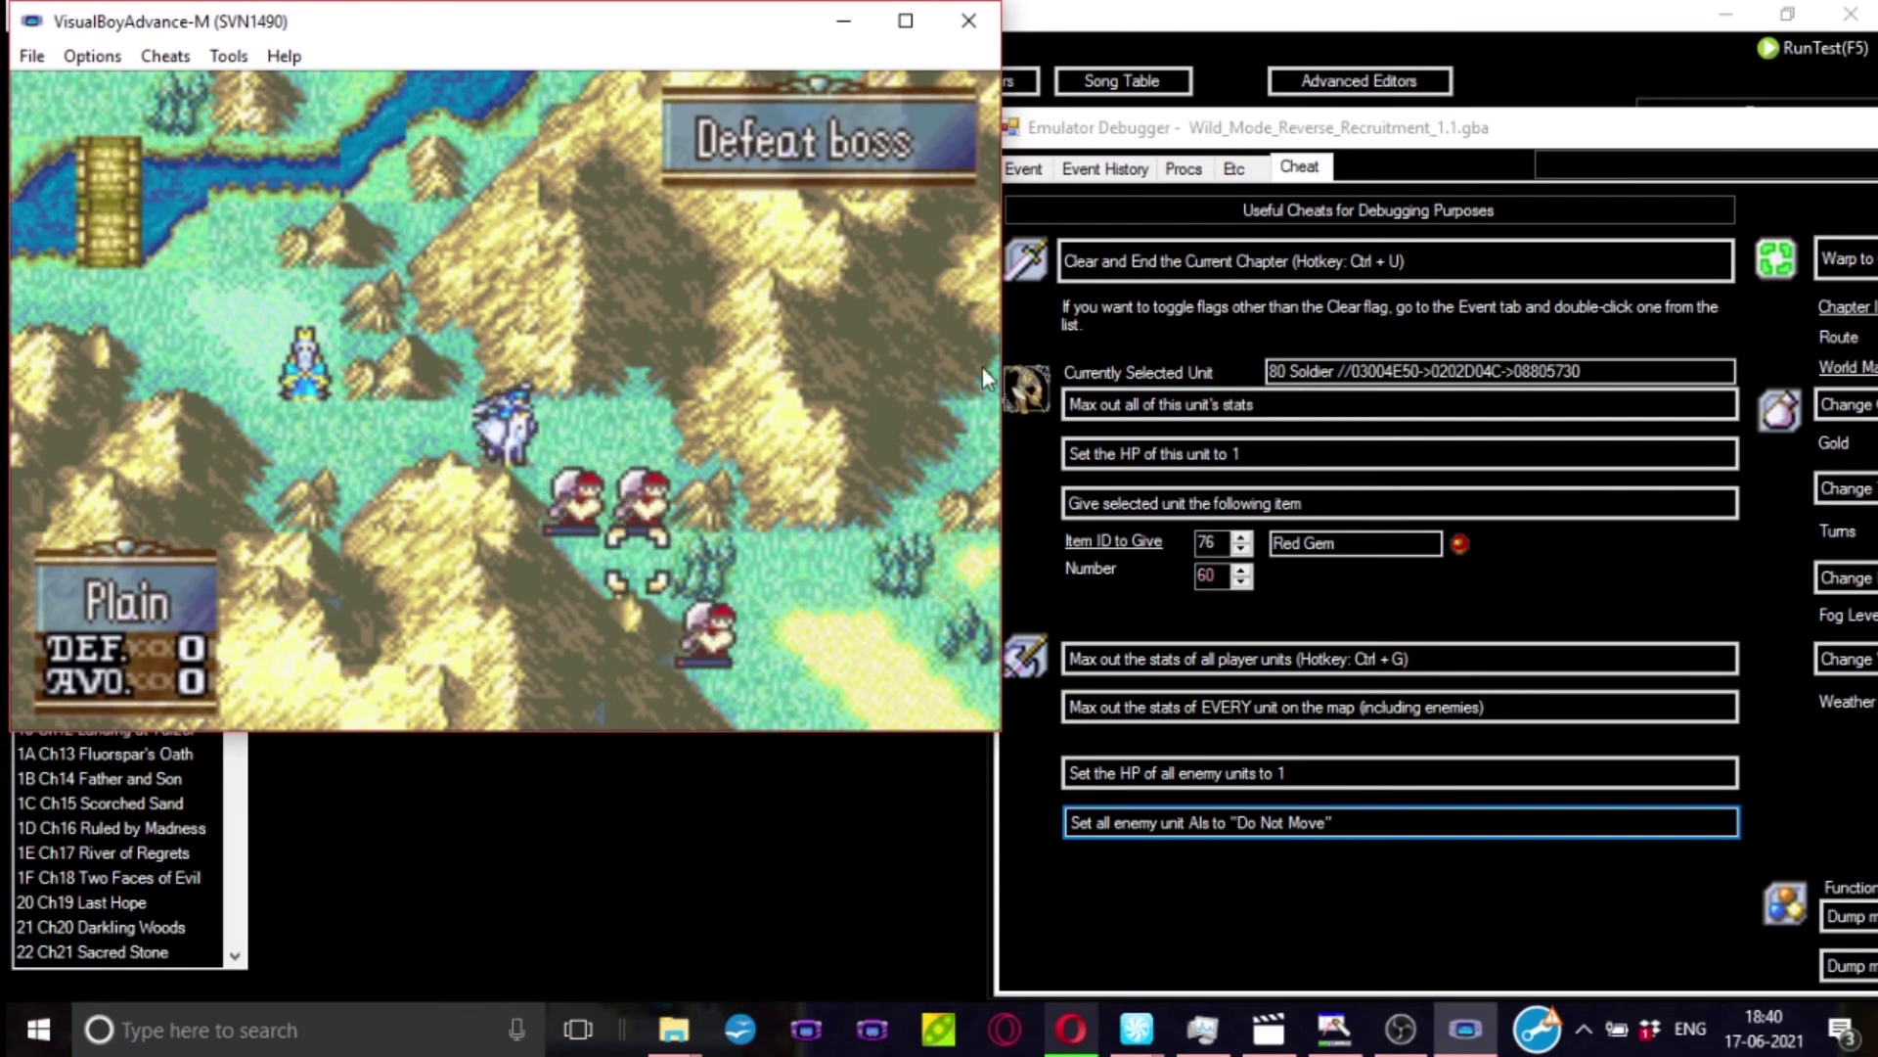
# - Bring the whole Emulator Debugger window into view and clear and end the current chapter with its cheat
pyautogui.moveTo(1647, 157); pyautogui.dragTo(1248, 146)
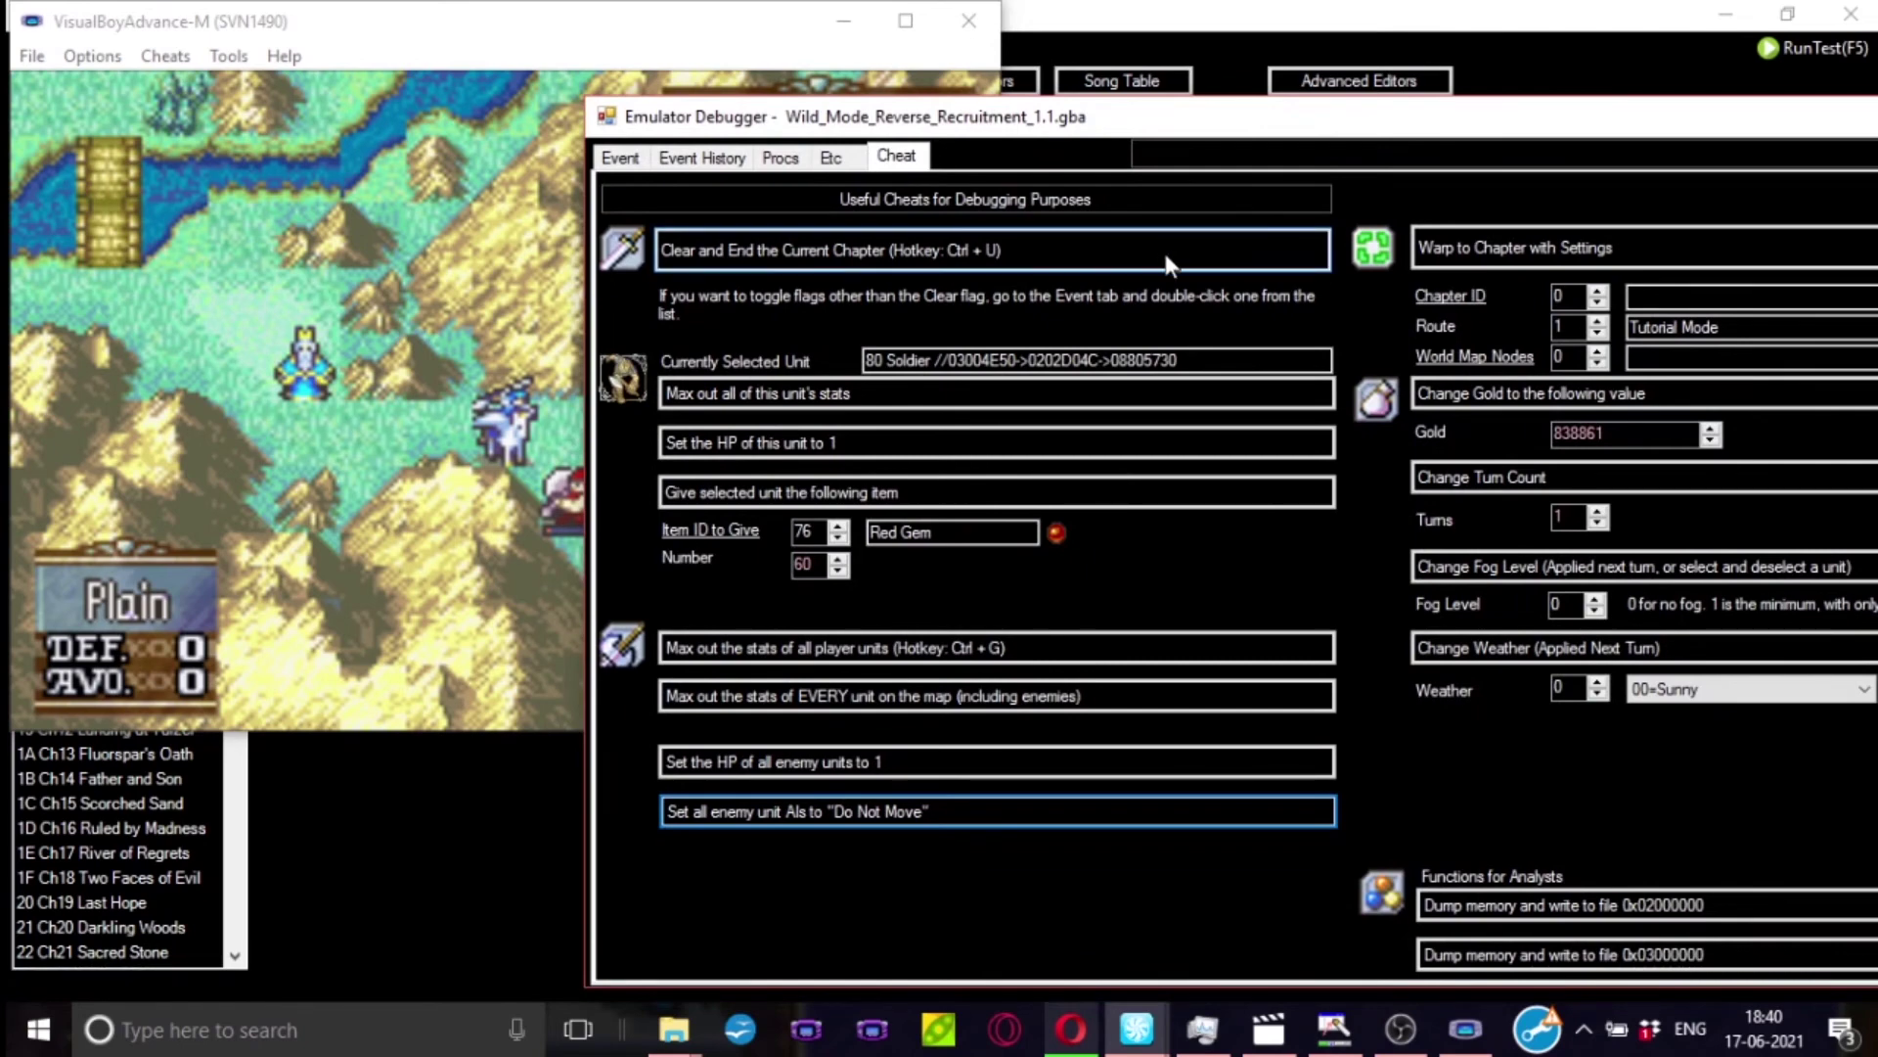
pyautogui.moveTo(1506, 128); pyautogui.dragTo(1268, 96)
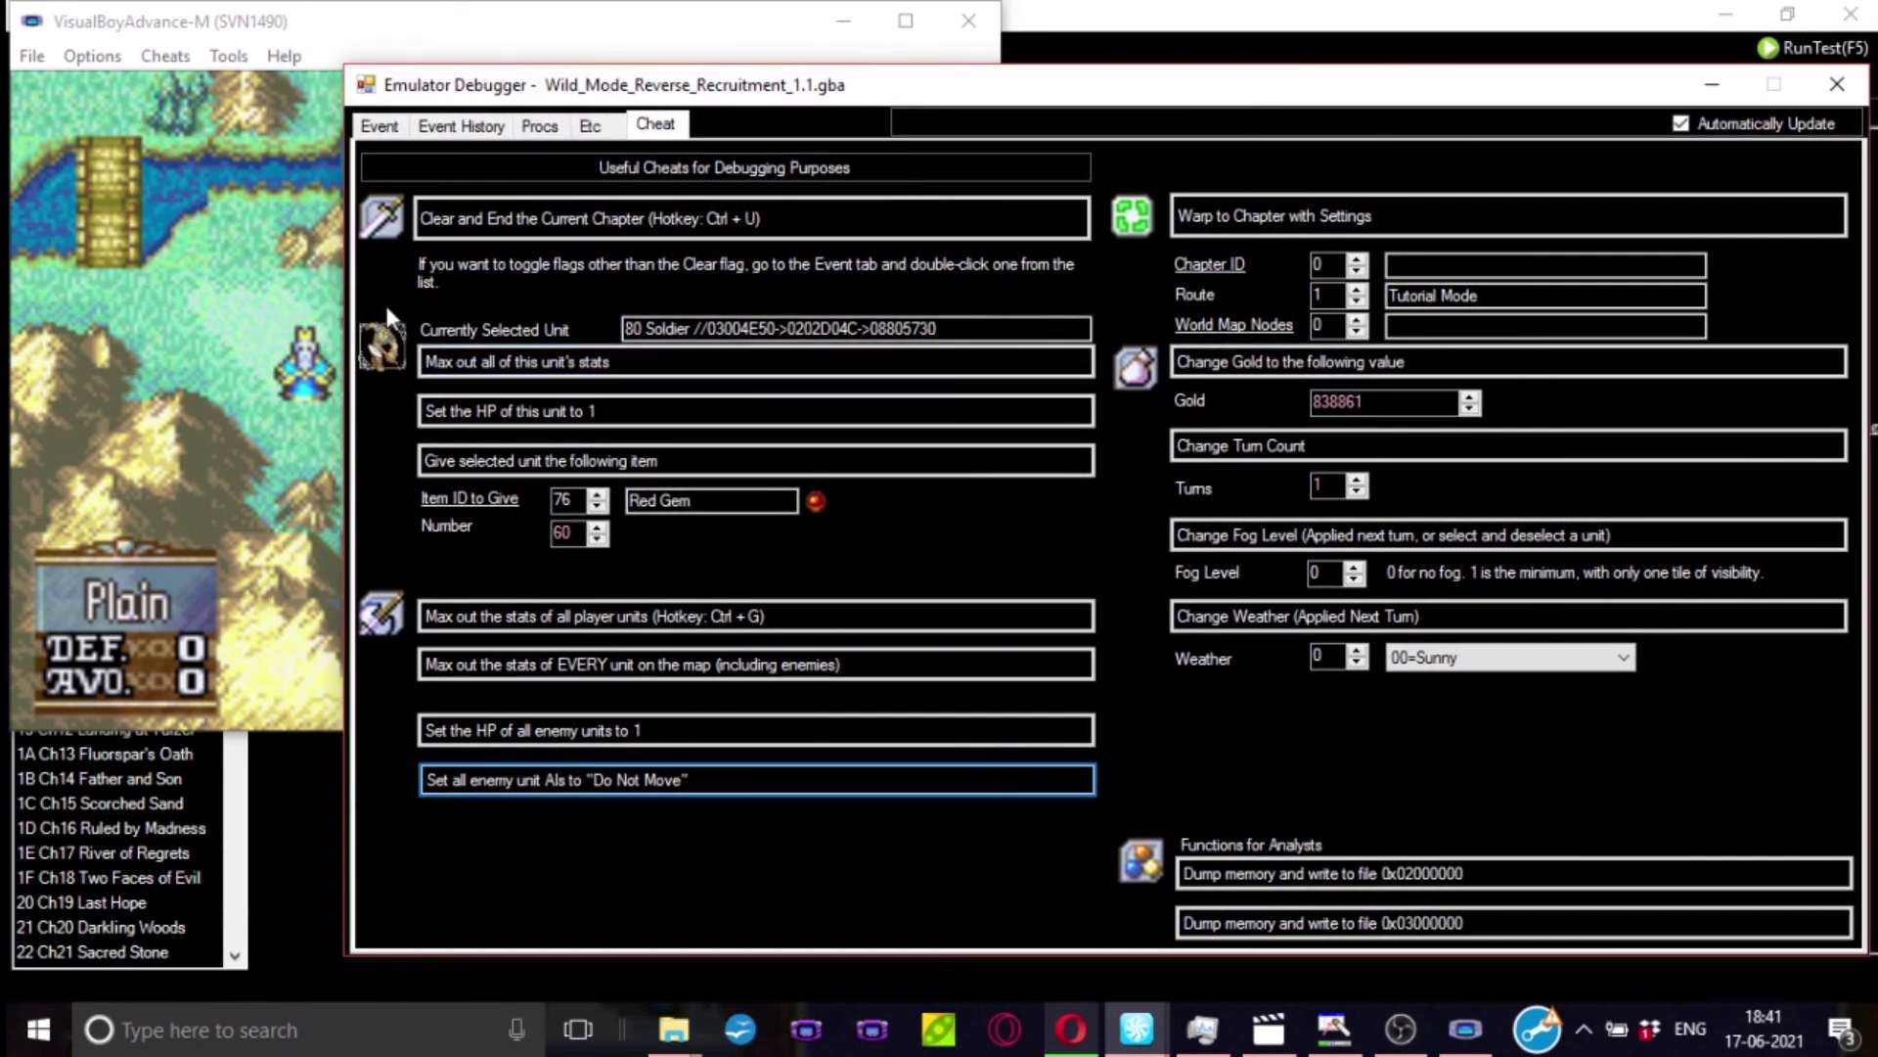
pyautogui.click(795, 225)
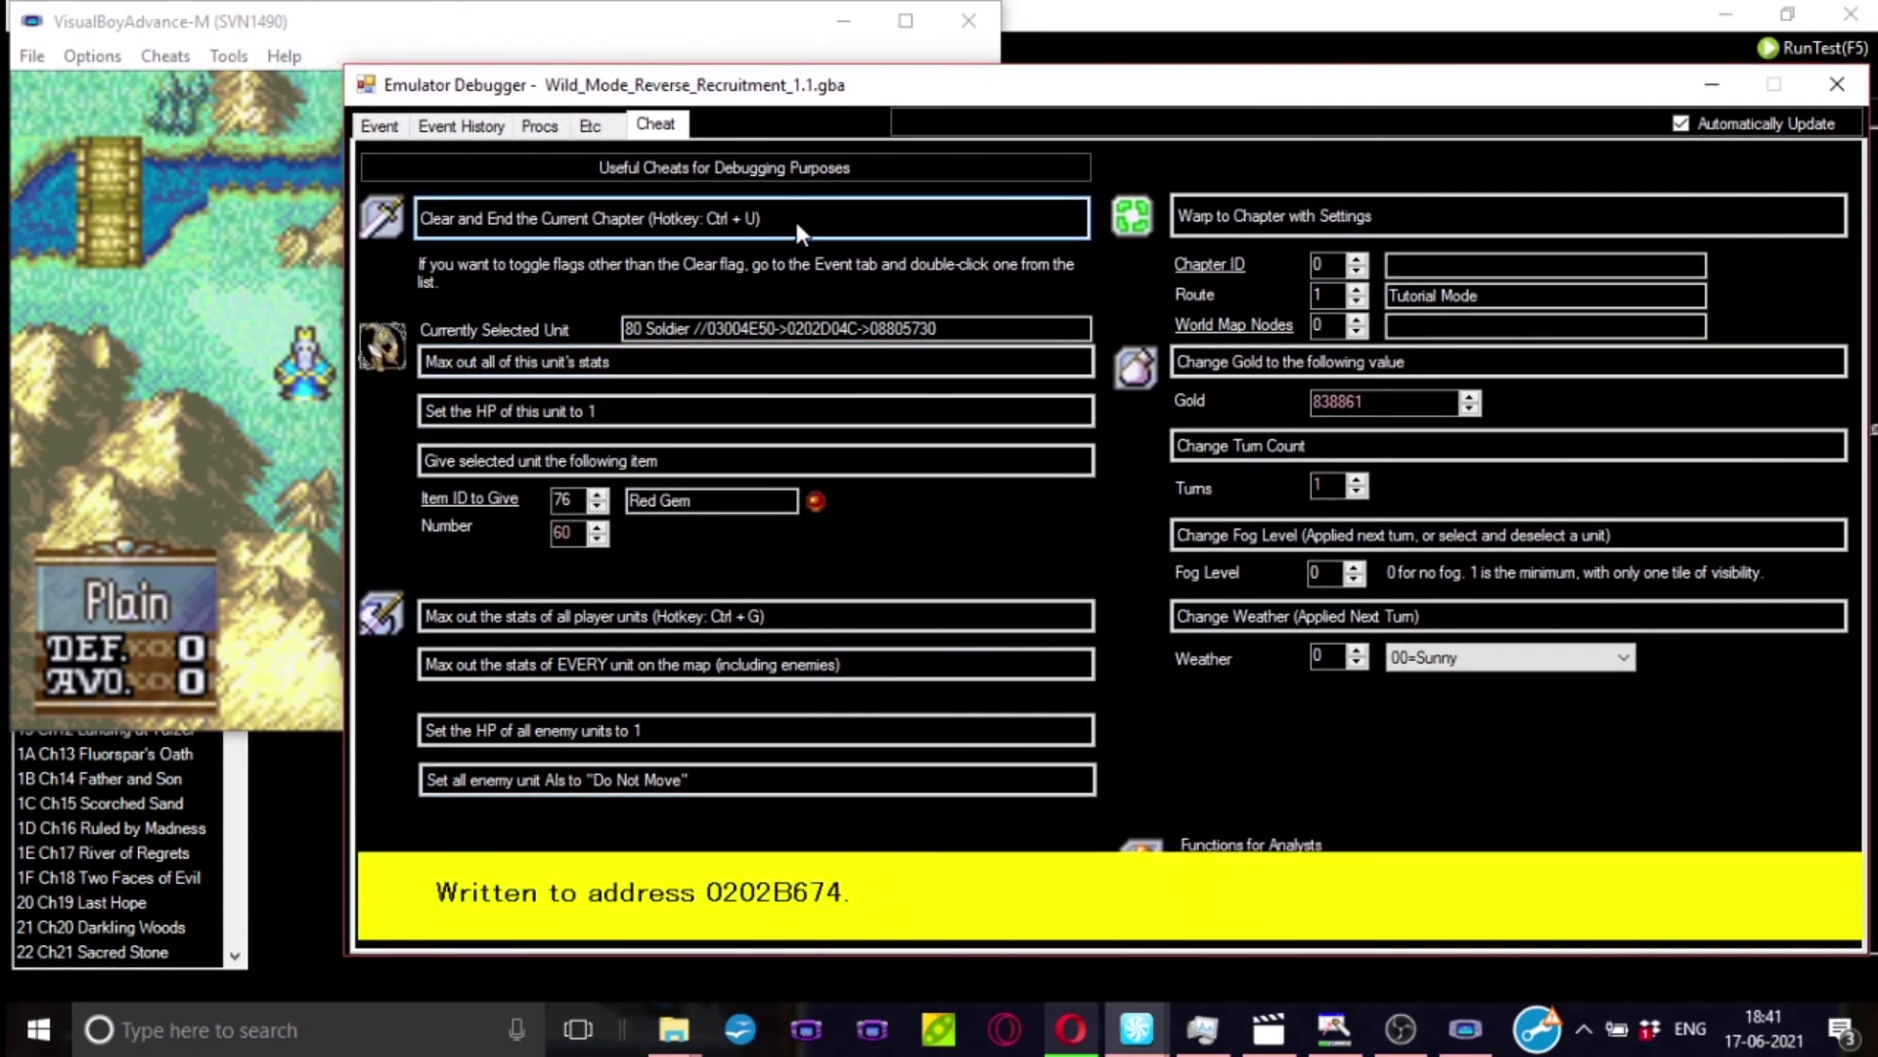
pyautogui.click(142, 436)
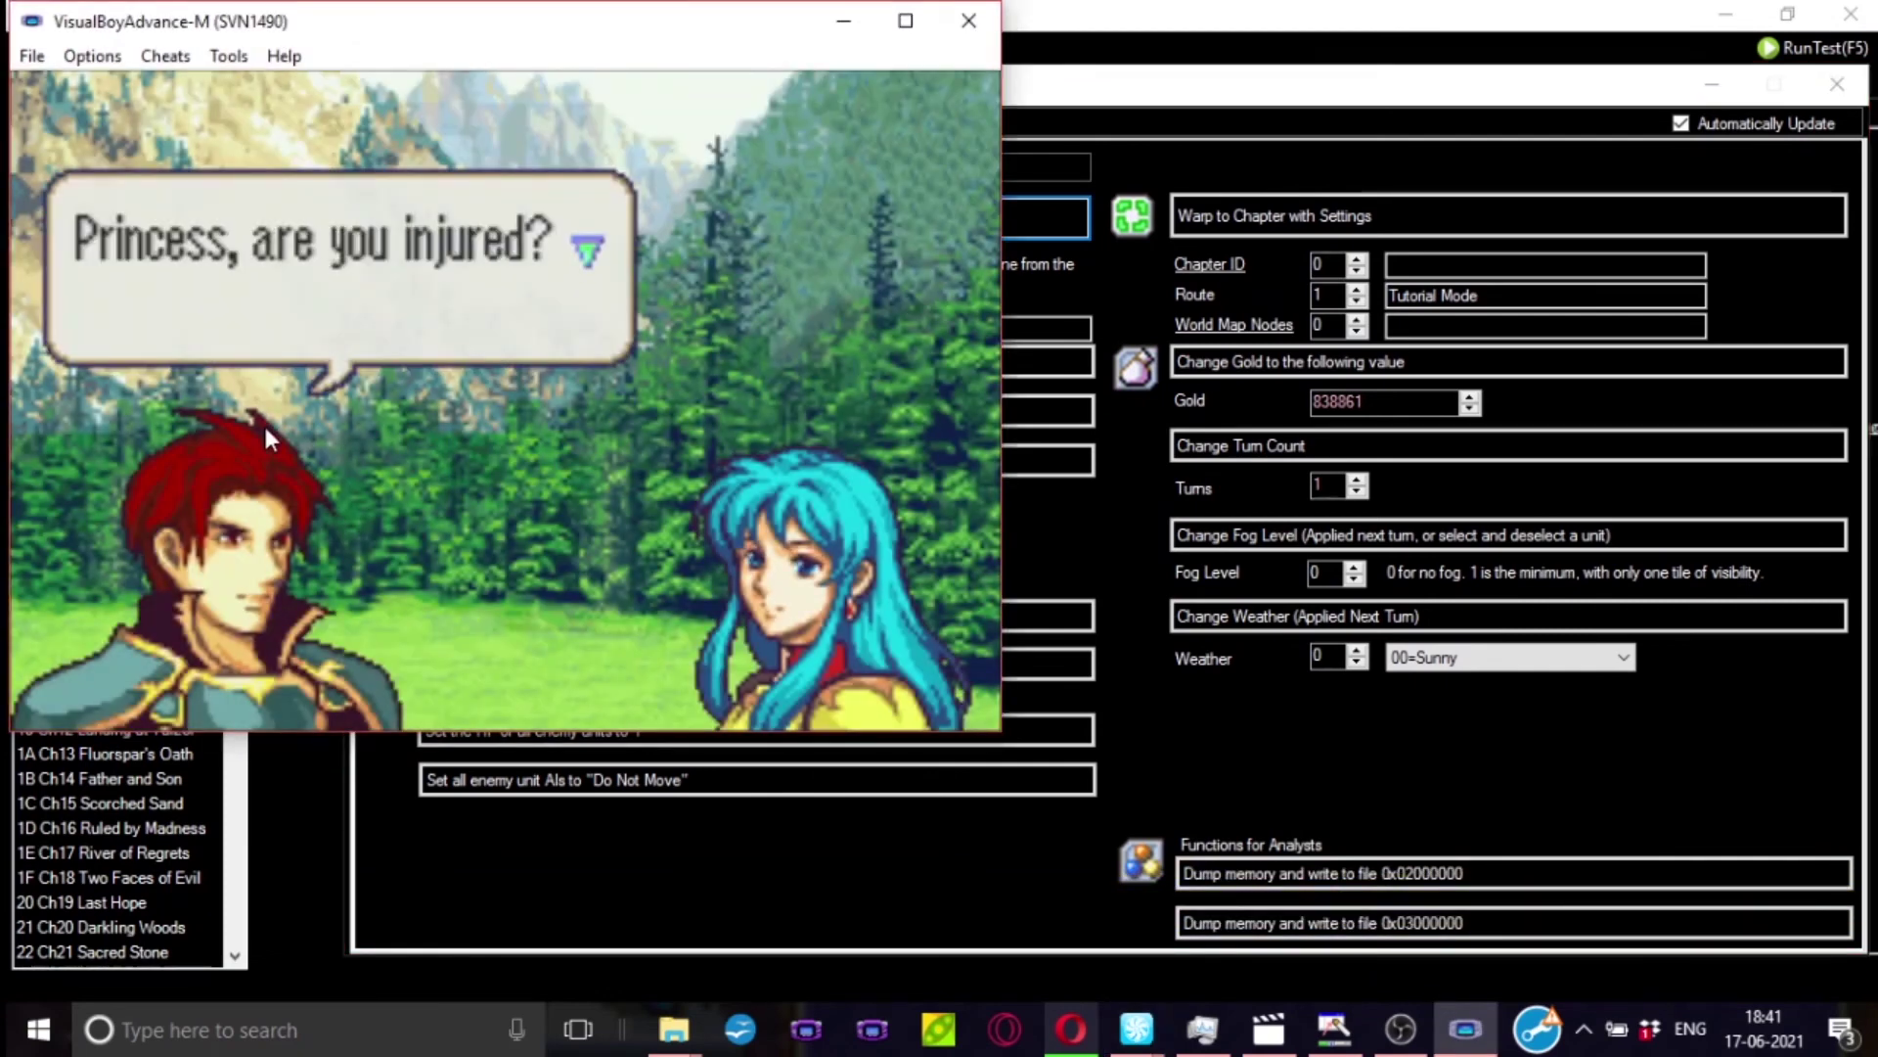
# - Save the game in the second, empty slot and continue to the next chapter's map
pyautogui.press('Down')
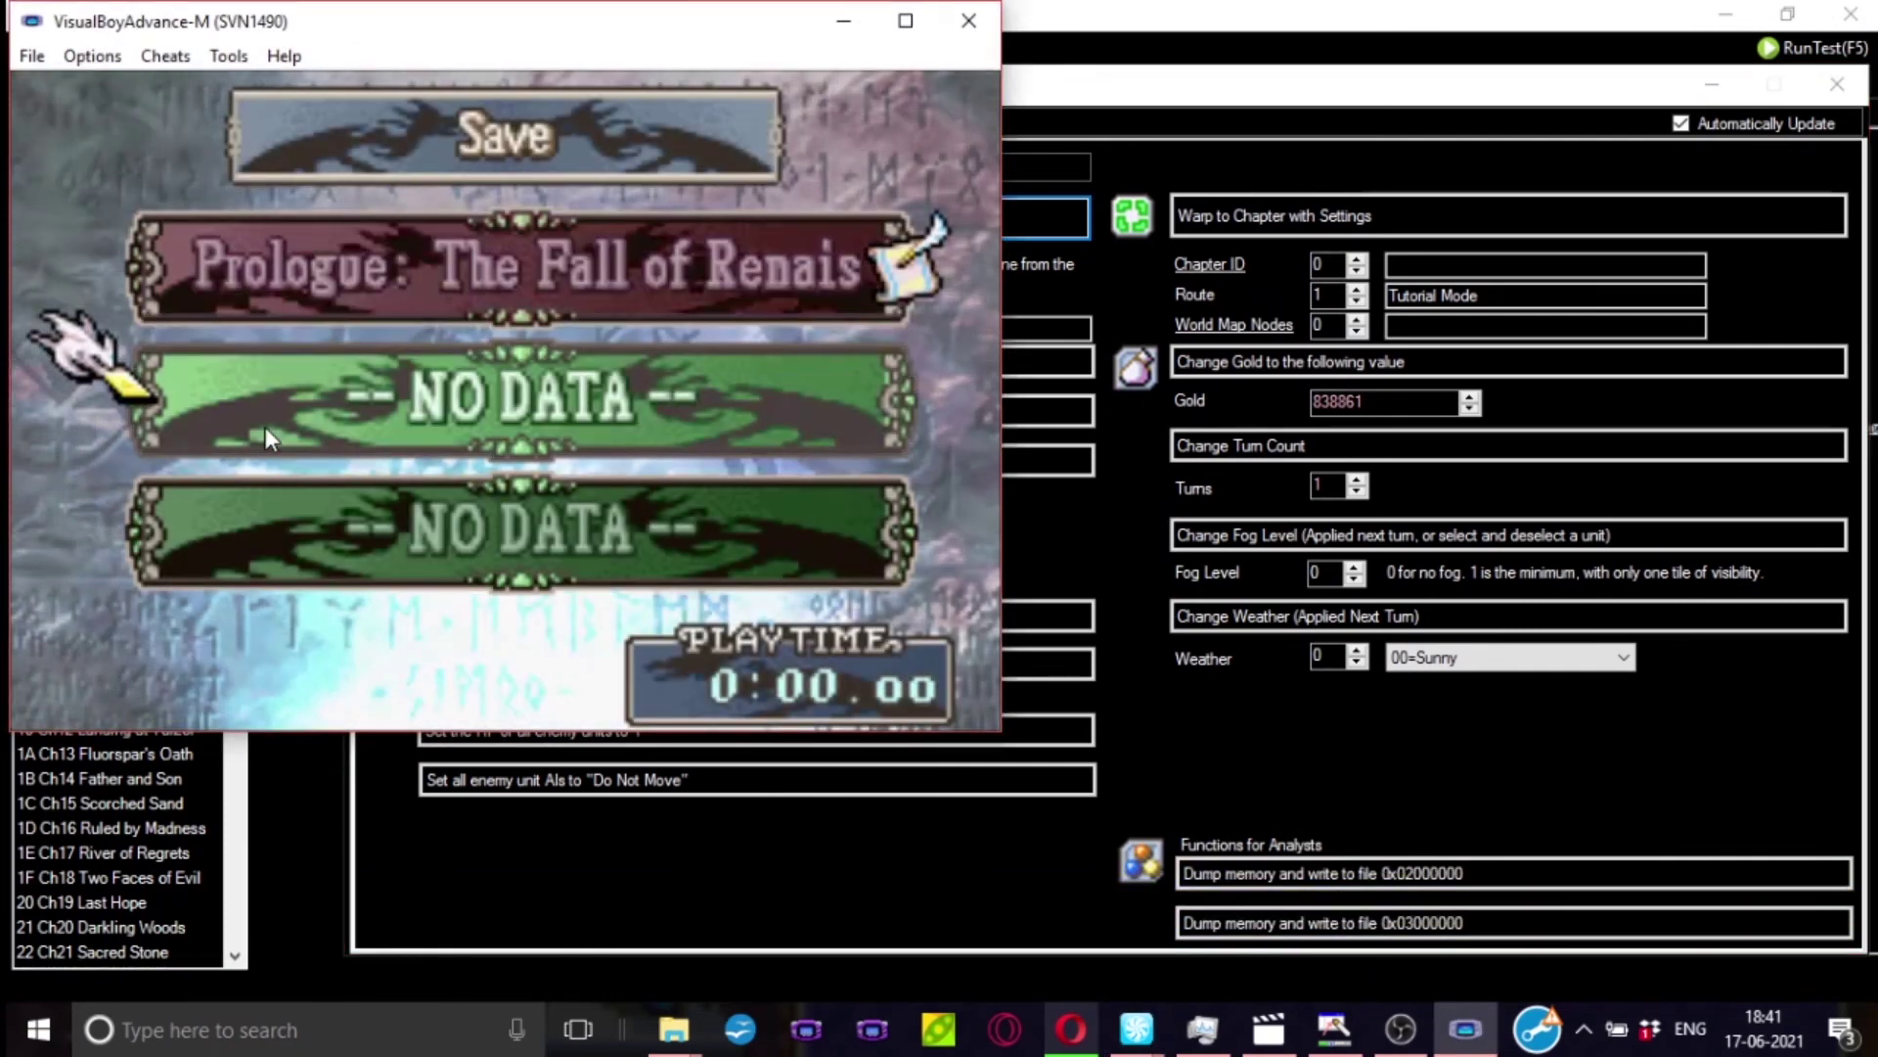
pyautogui.press('z')
pyautogui.press('z')
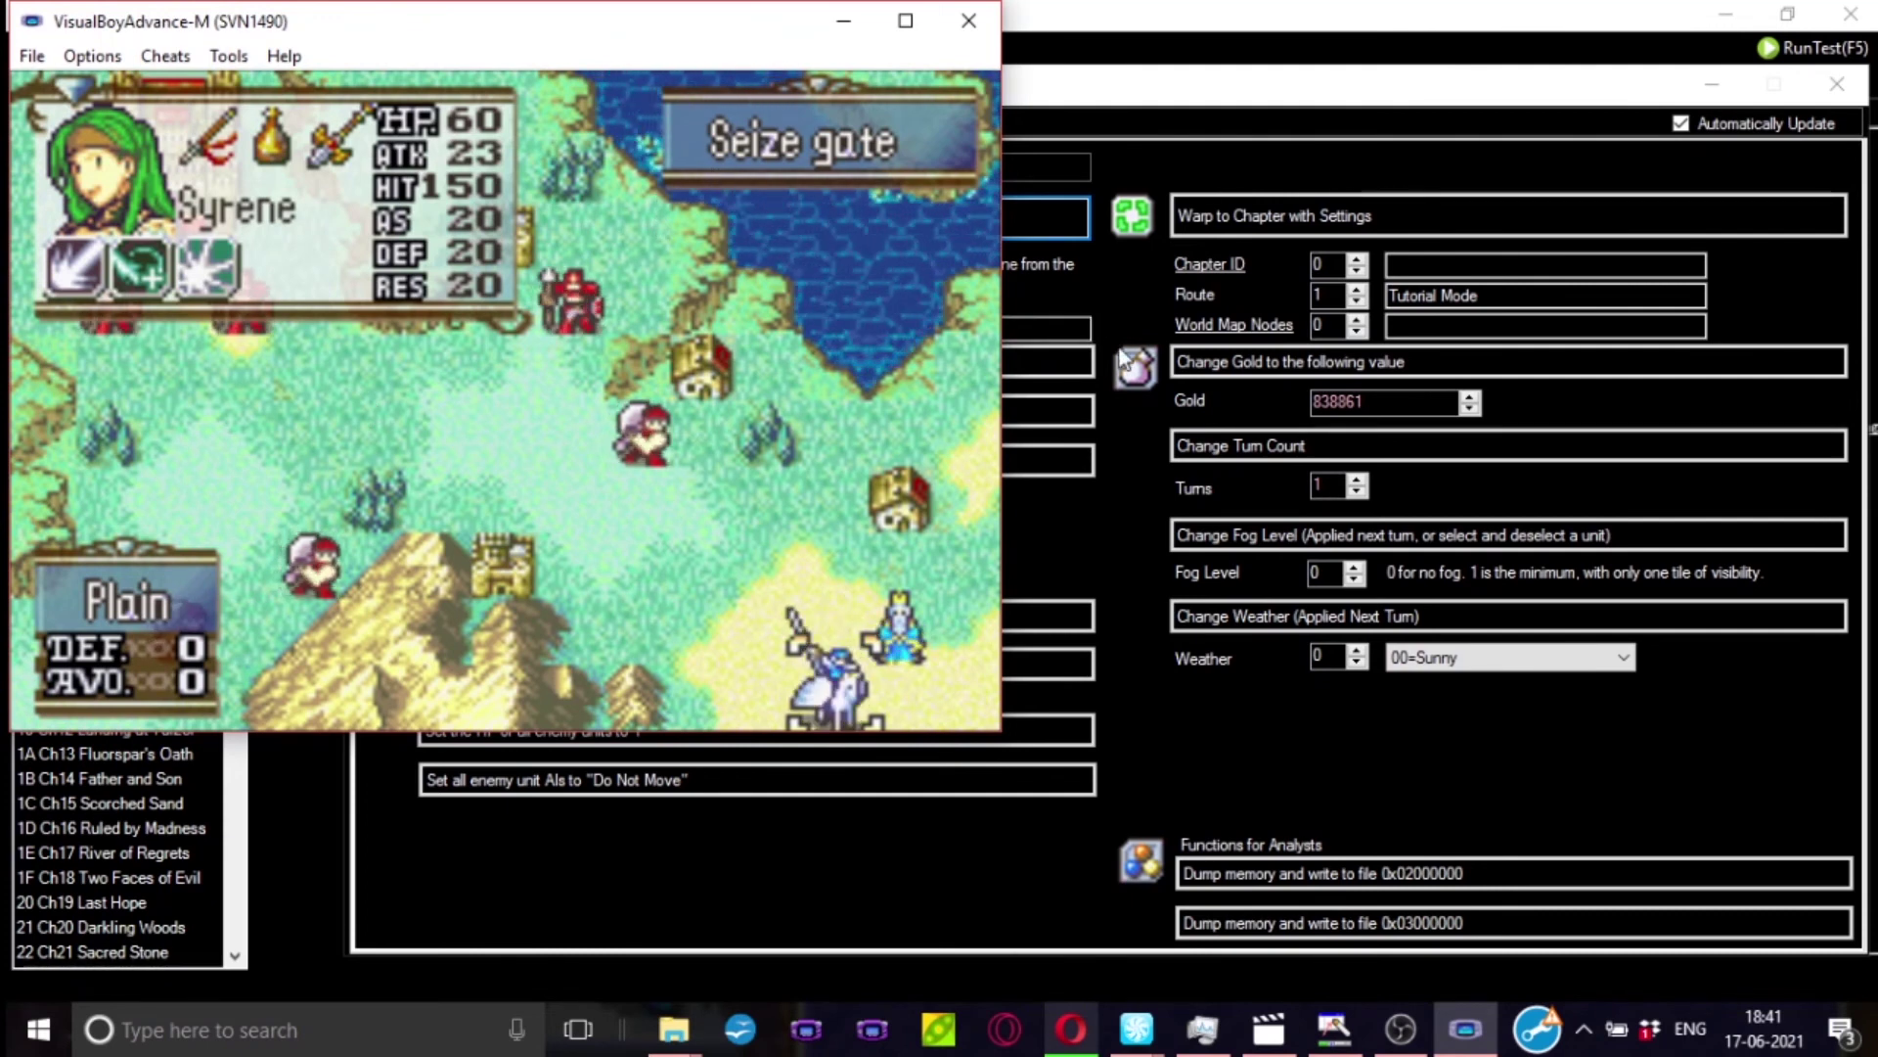
# - Set the chapter warp settings to route 3, Ephraim's Route, and chapter ID A, Ch9 Distant Blade
pyautogui.click(1357, 288)
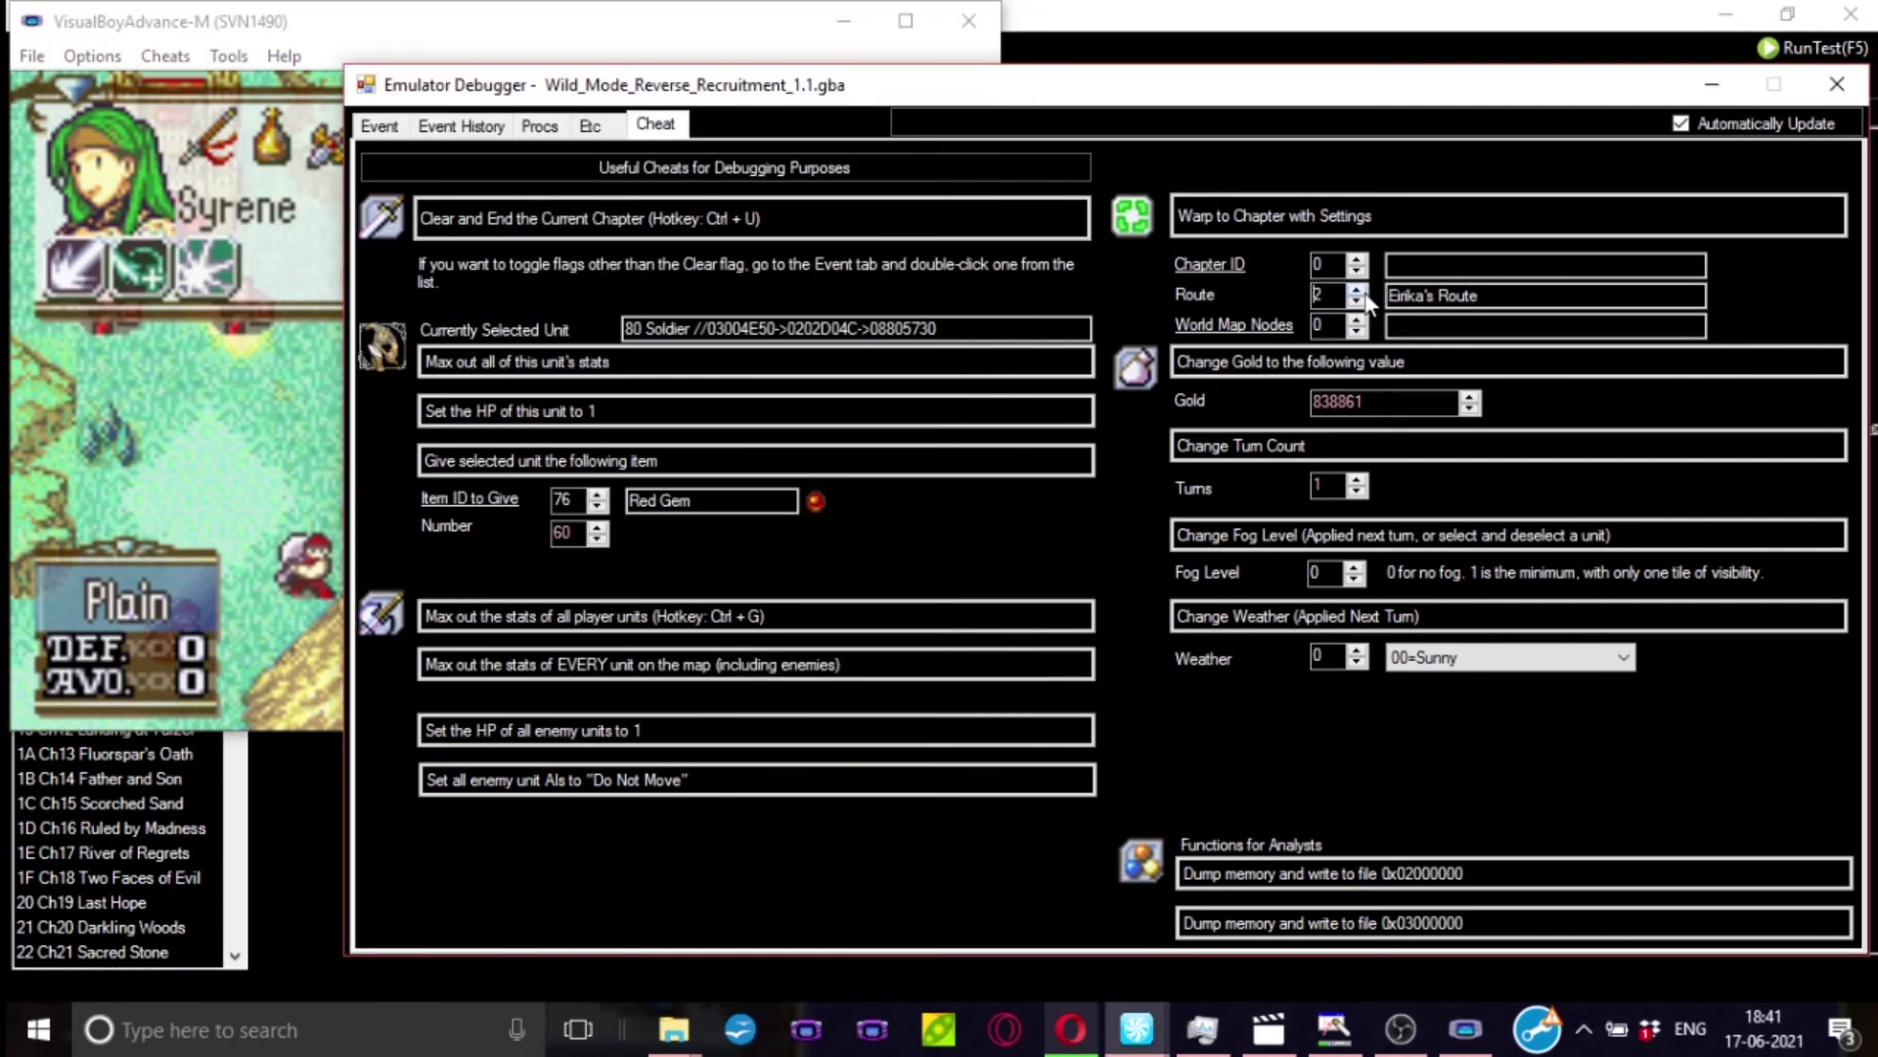
pyautogui.click(1356, 289)
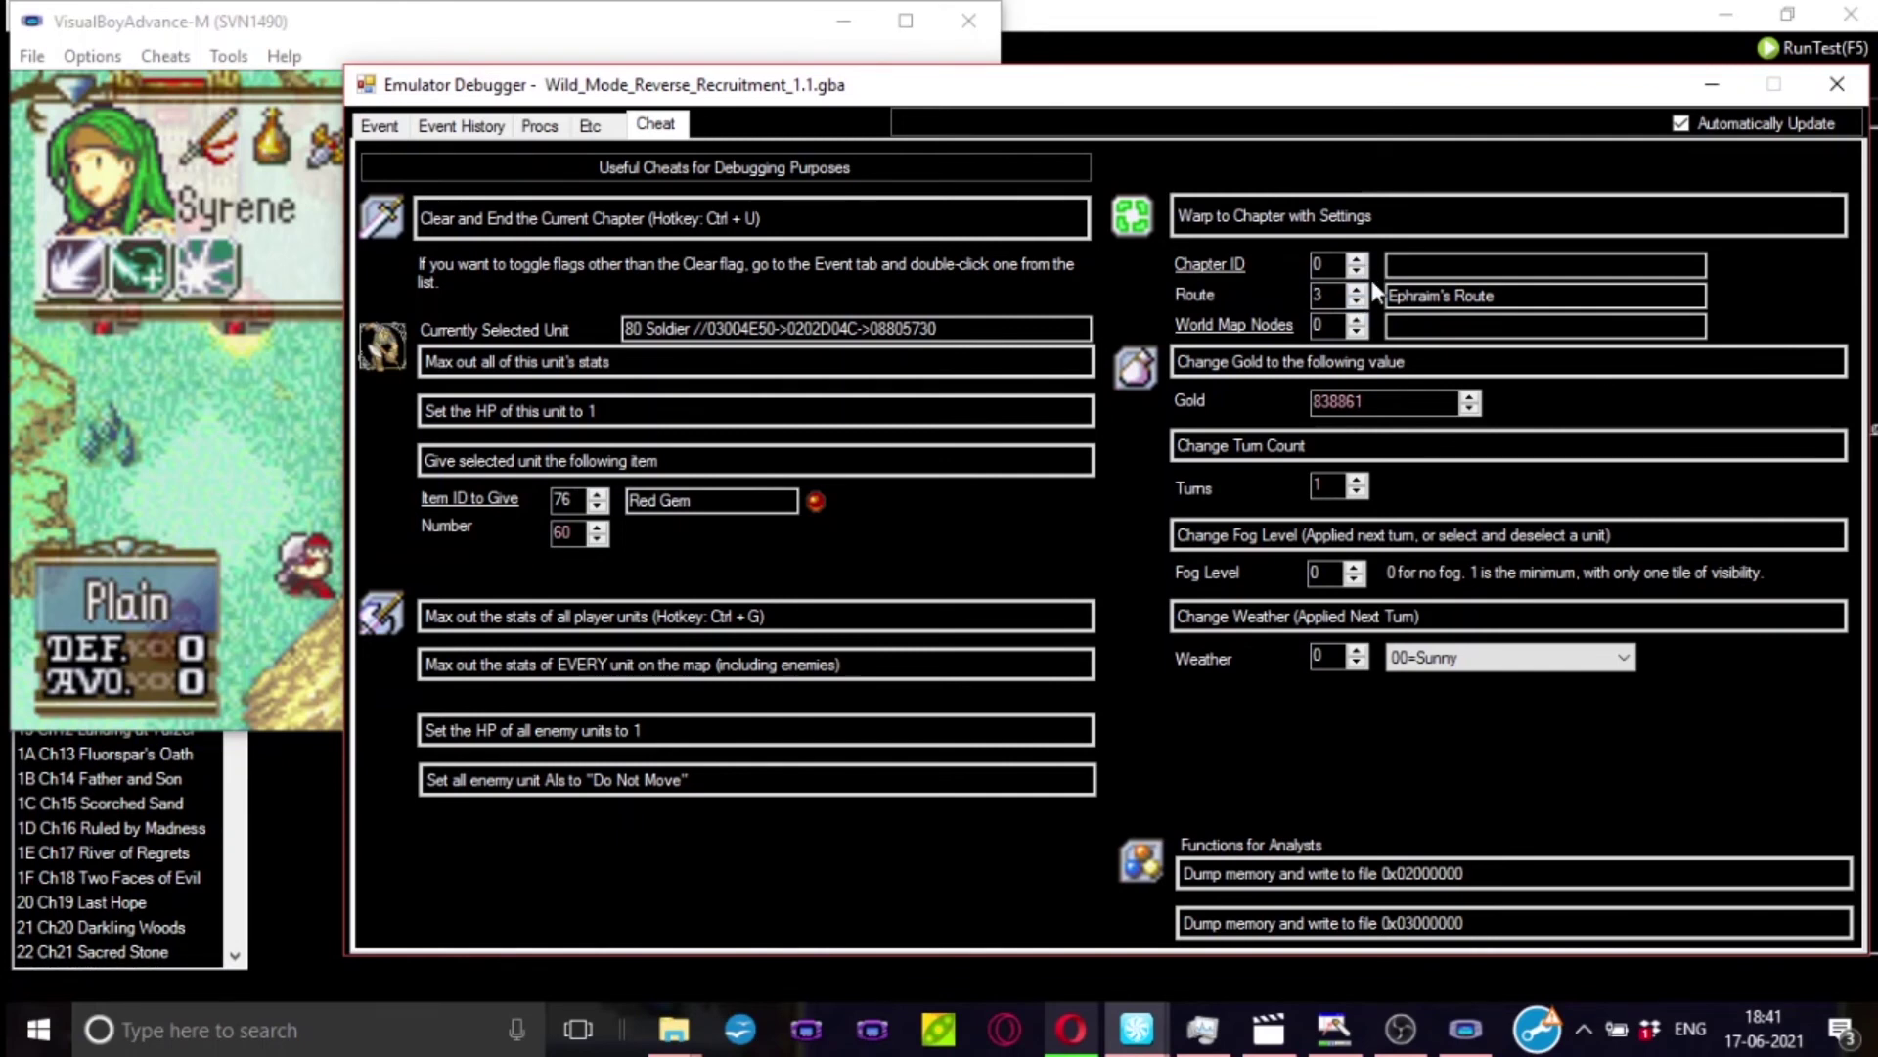
pyautogui.click(1359, 302)
pyautogui.click(1359, 290)
pyautogui.click(1357, 259)
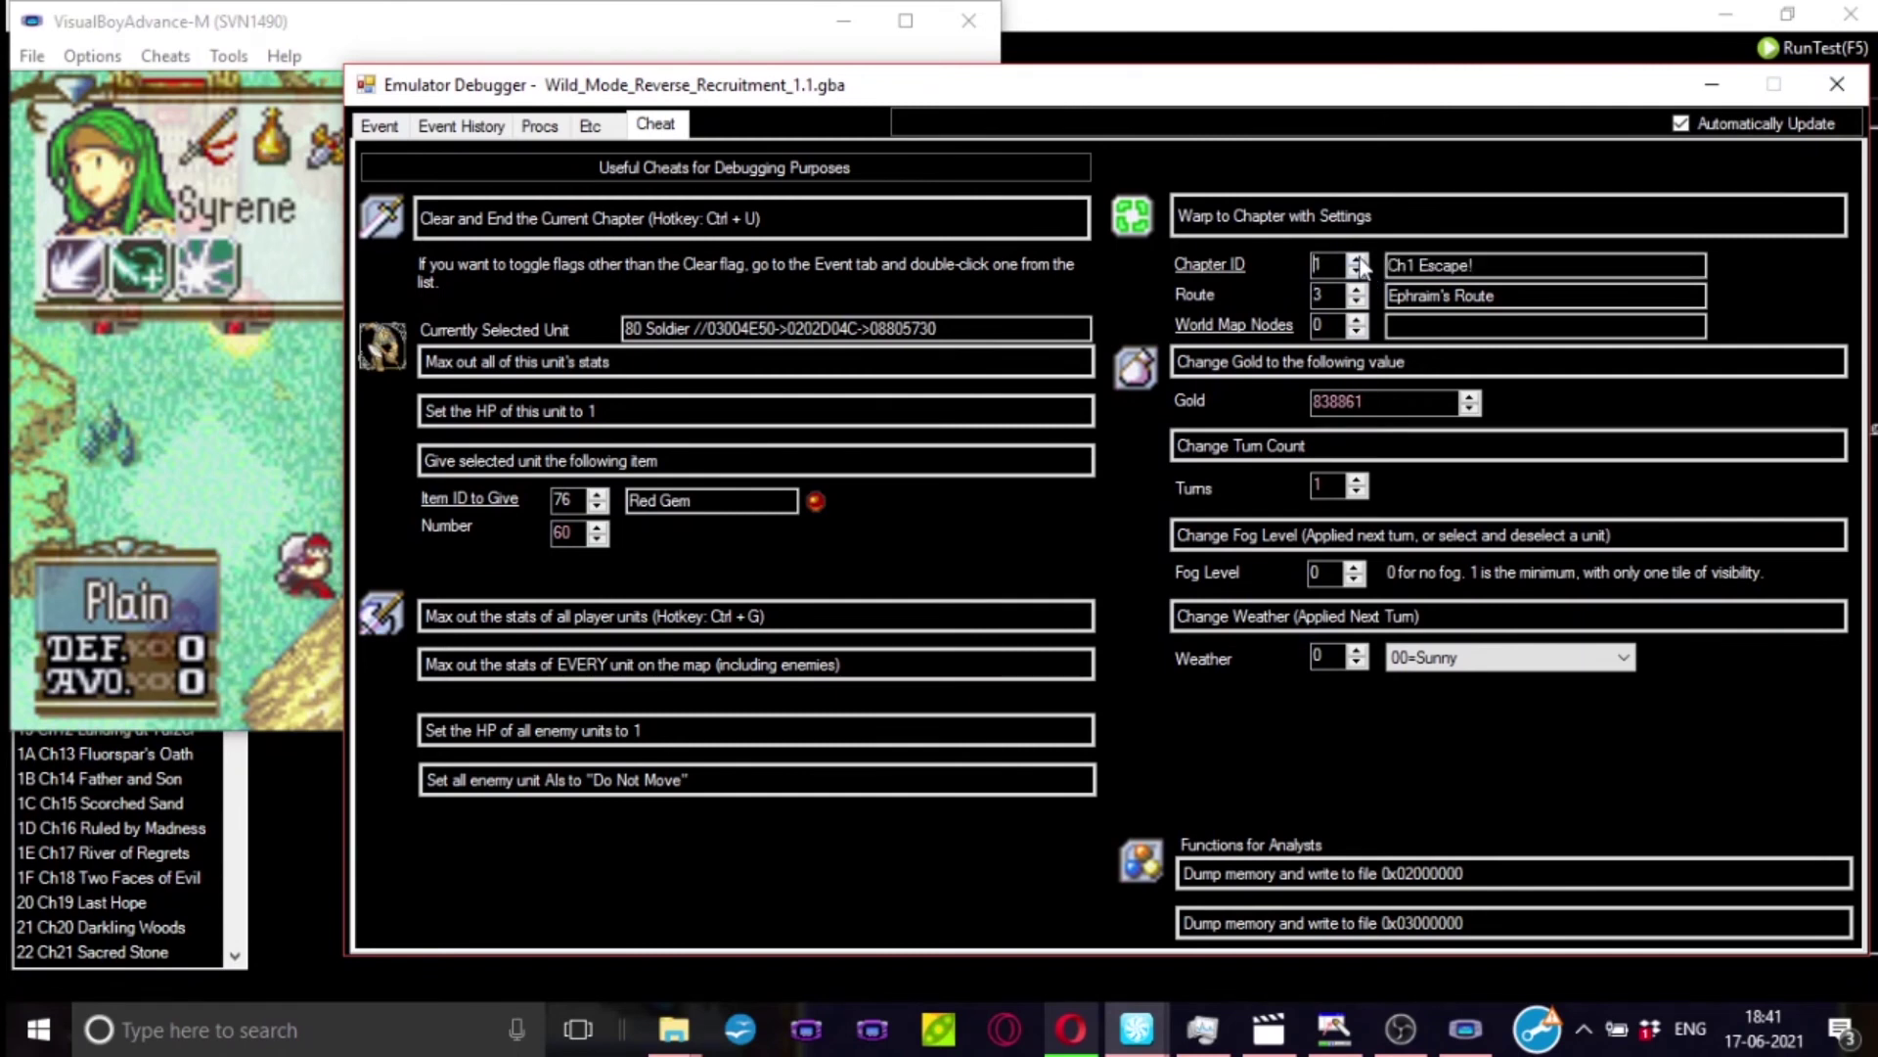
pyautogui.click(1357, 260)
pyautogui.click(1357, 260)
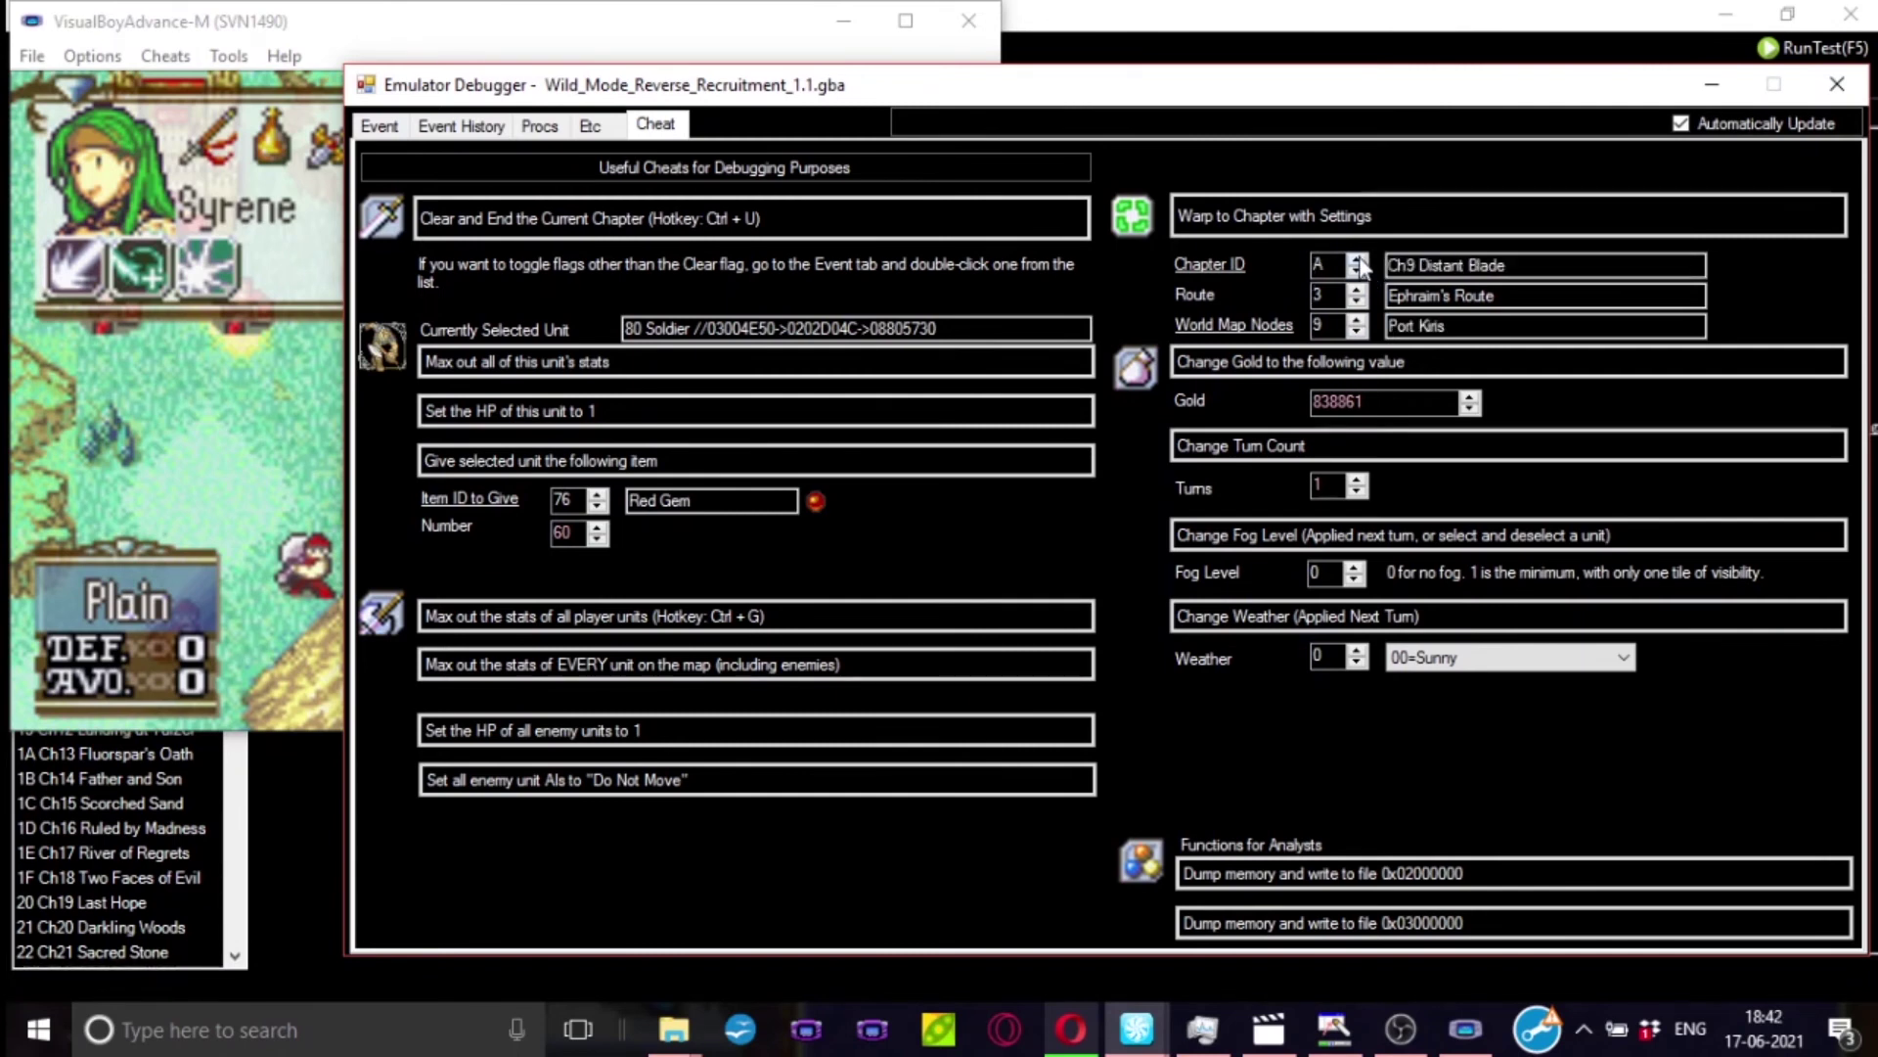
pyautogui.click(1336, 215)
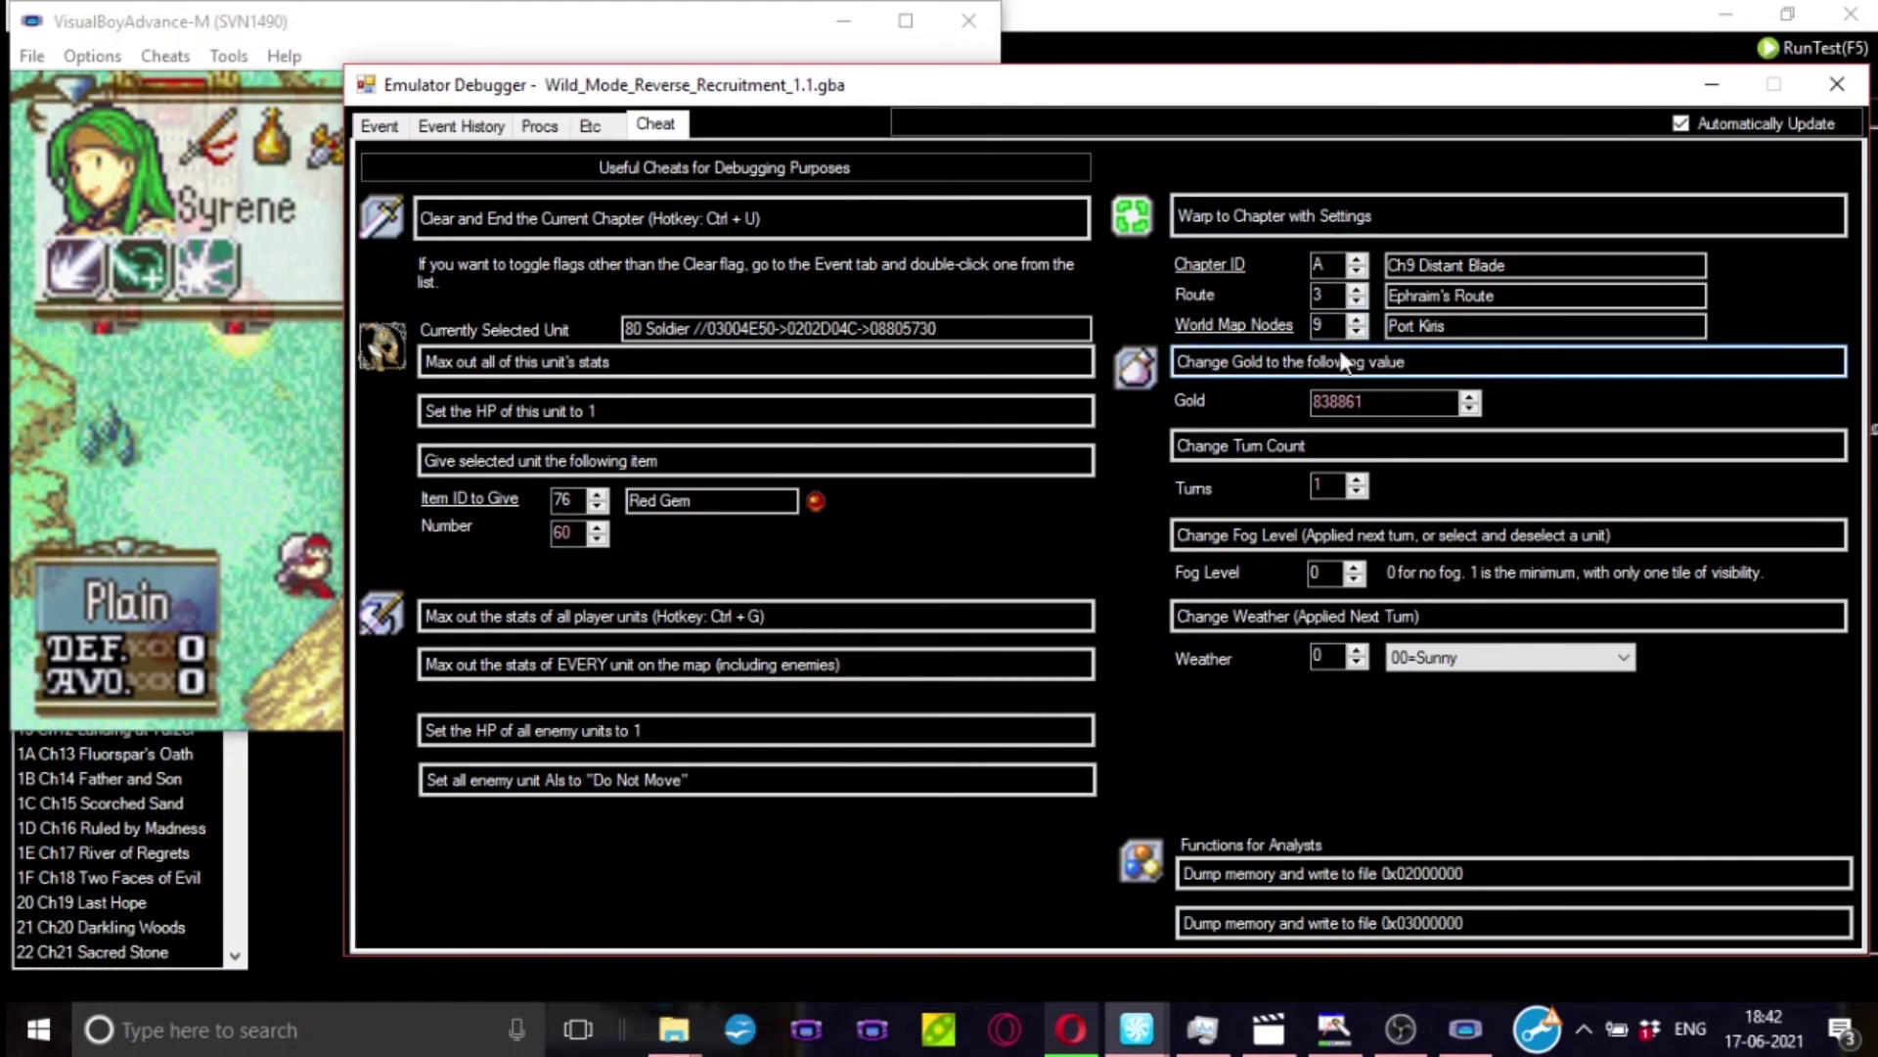
# - Apply a gold value of 838861 with the cheat and check the funds on the game's chapter status screen
pyautogui.click(1437, 368)
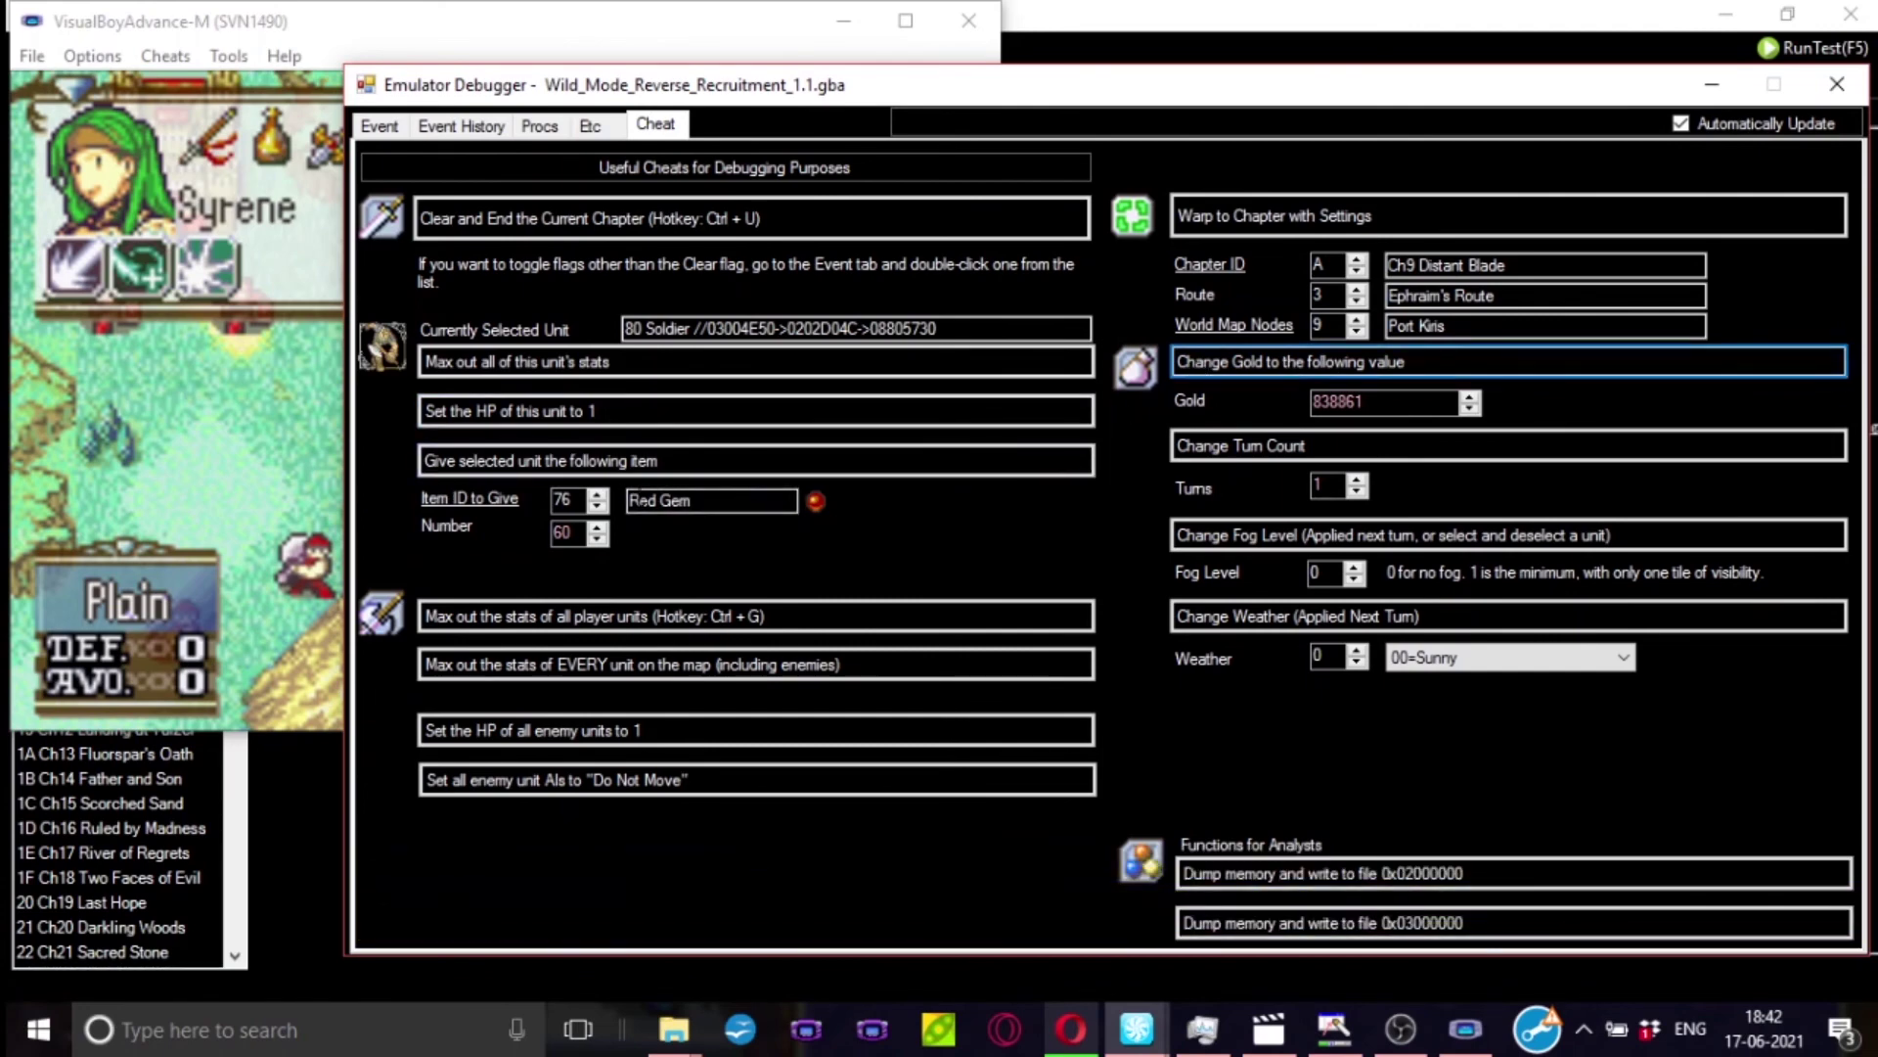
pyautogui.hotkey('alt', 'Tab')
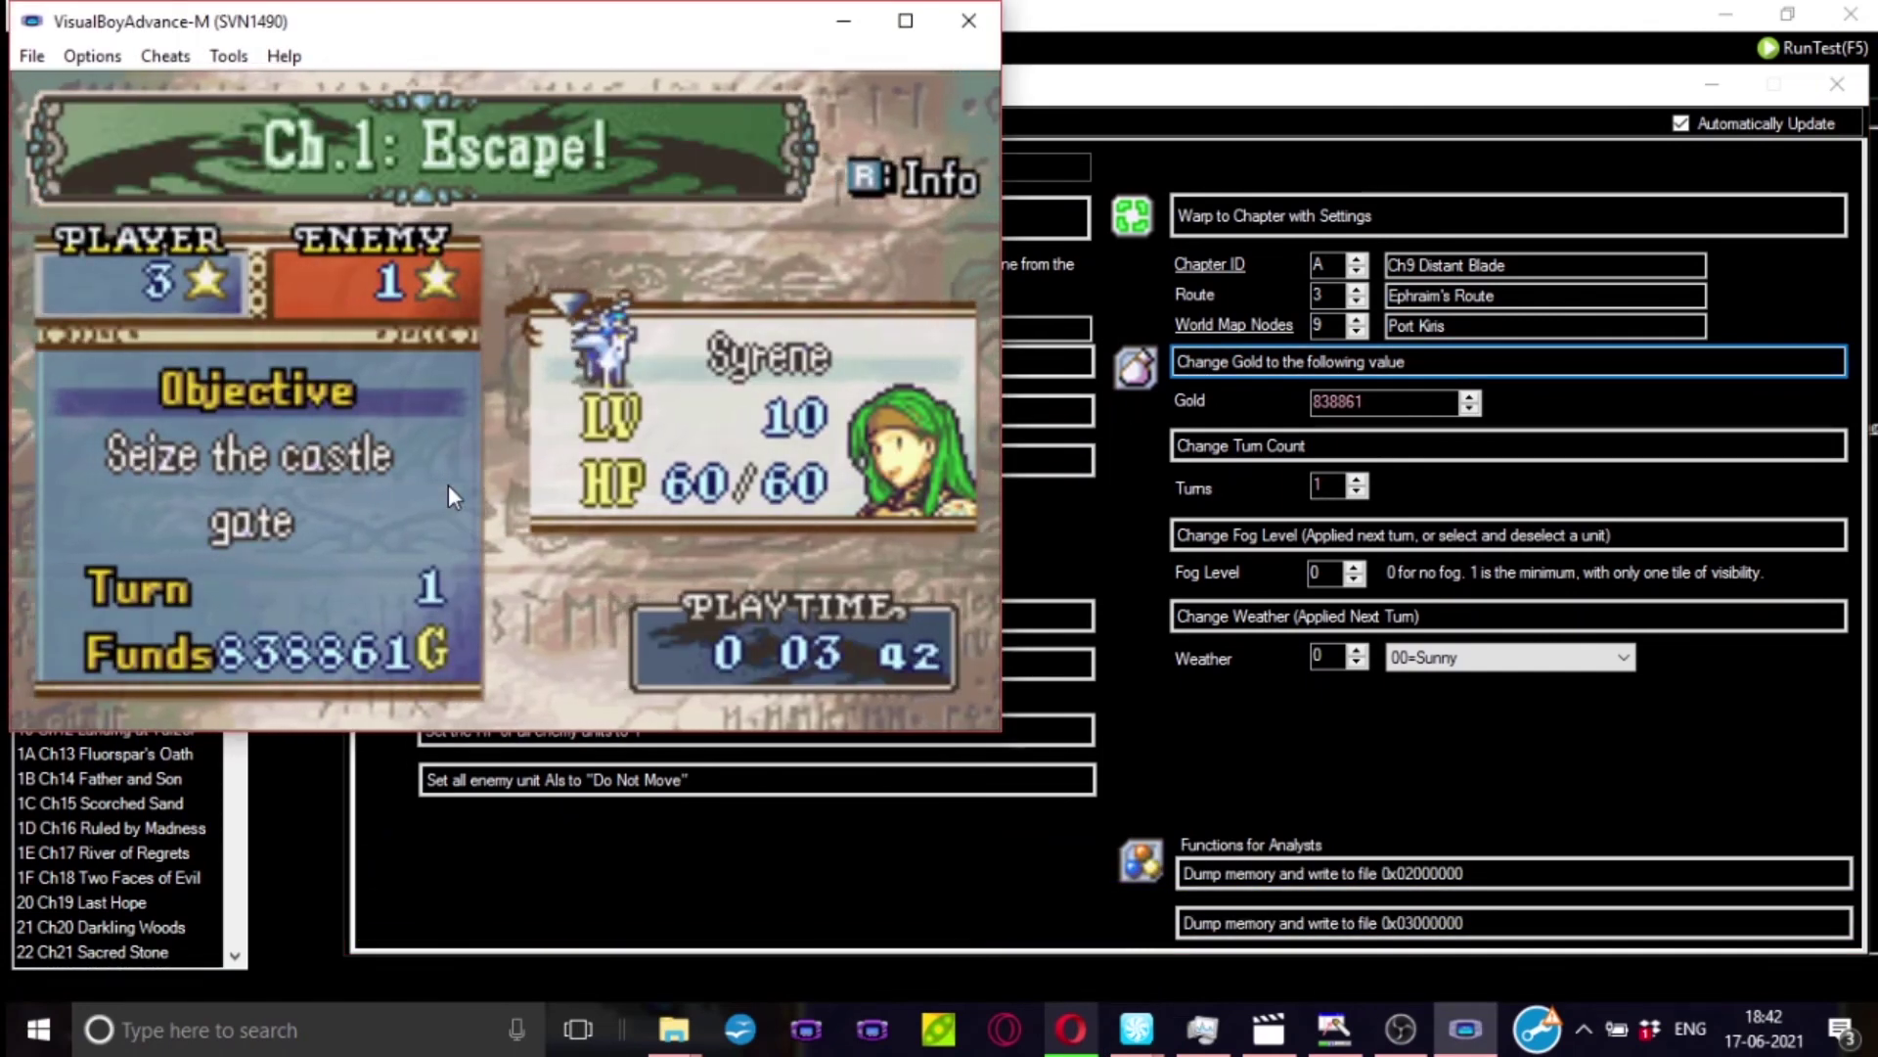
pyautogui.press('x')
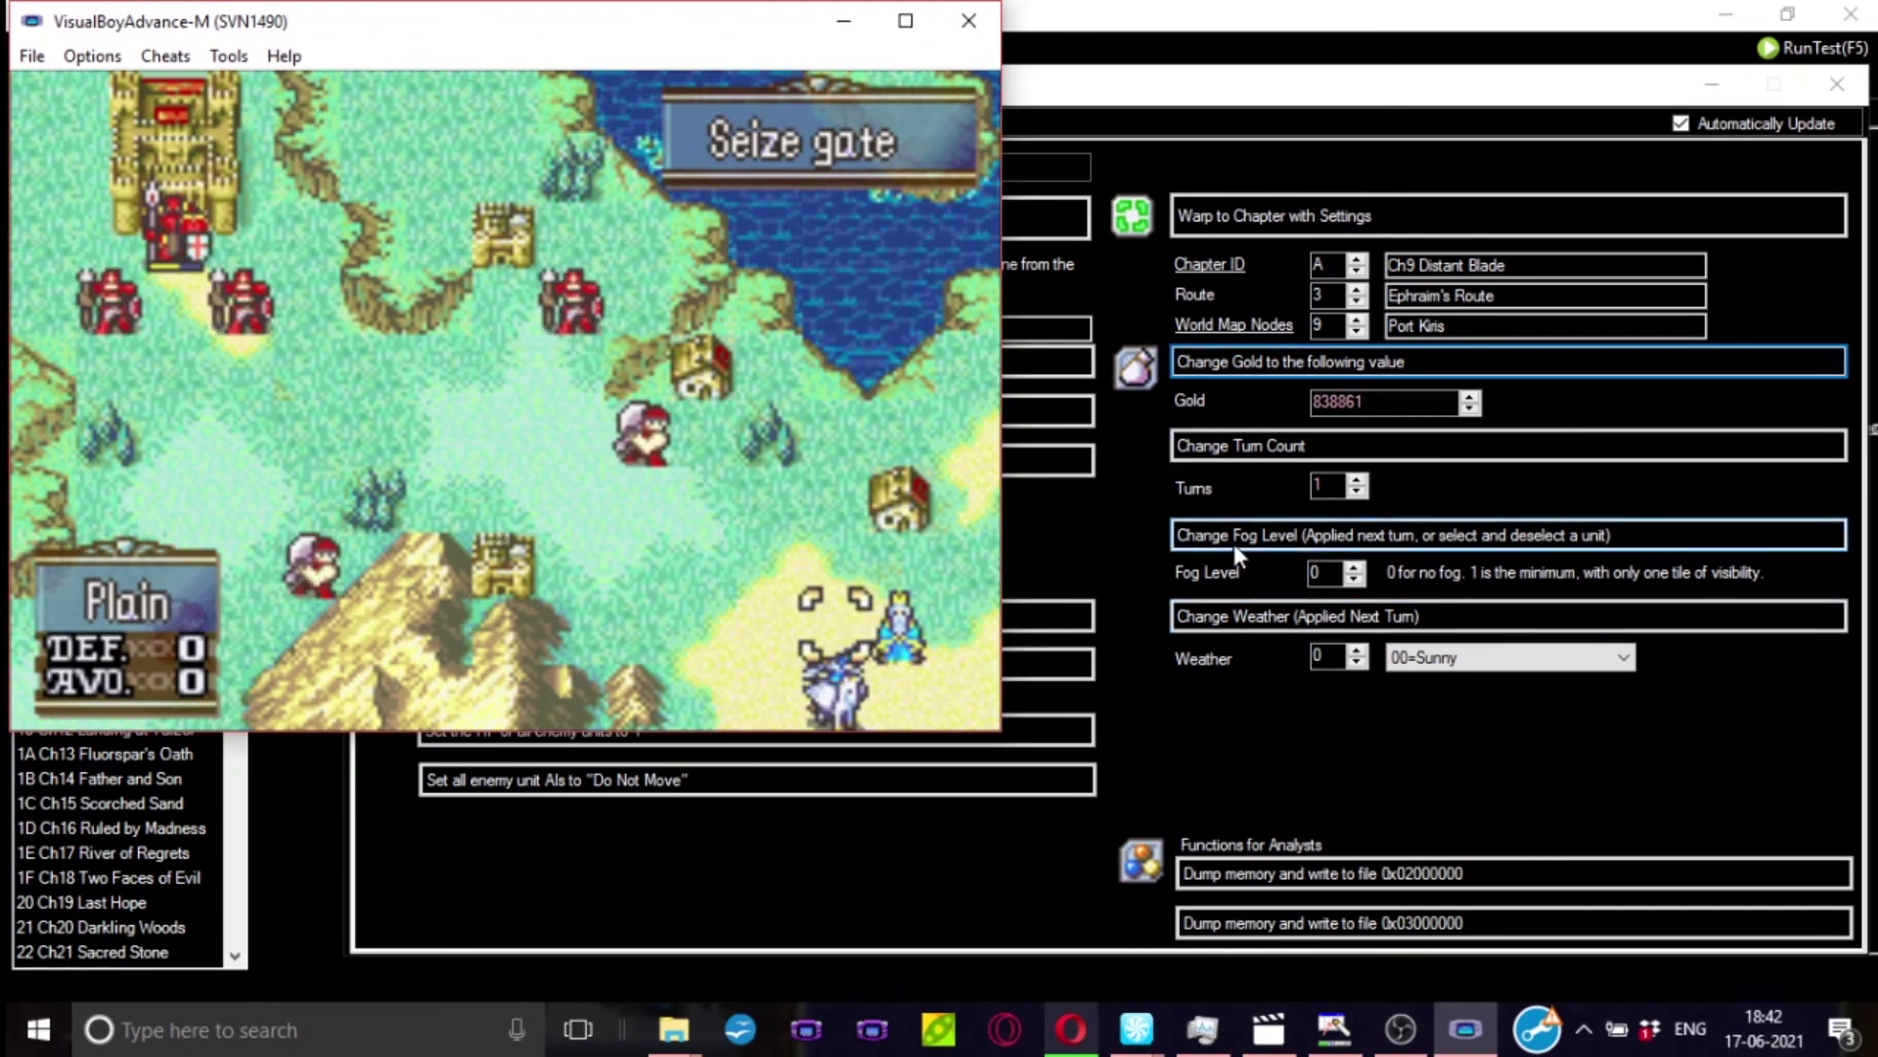
# - Set the fog level to 8C, apply the fog cheat, and go back to the game map
pyautogui.click(1354, 571)
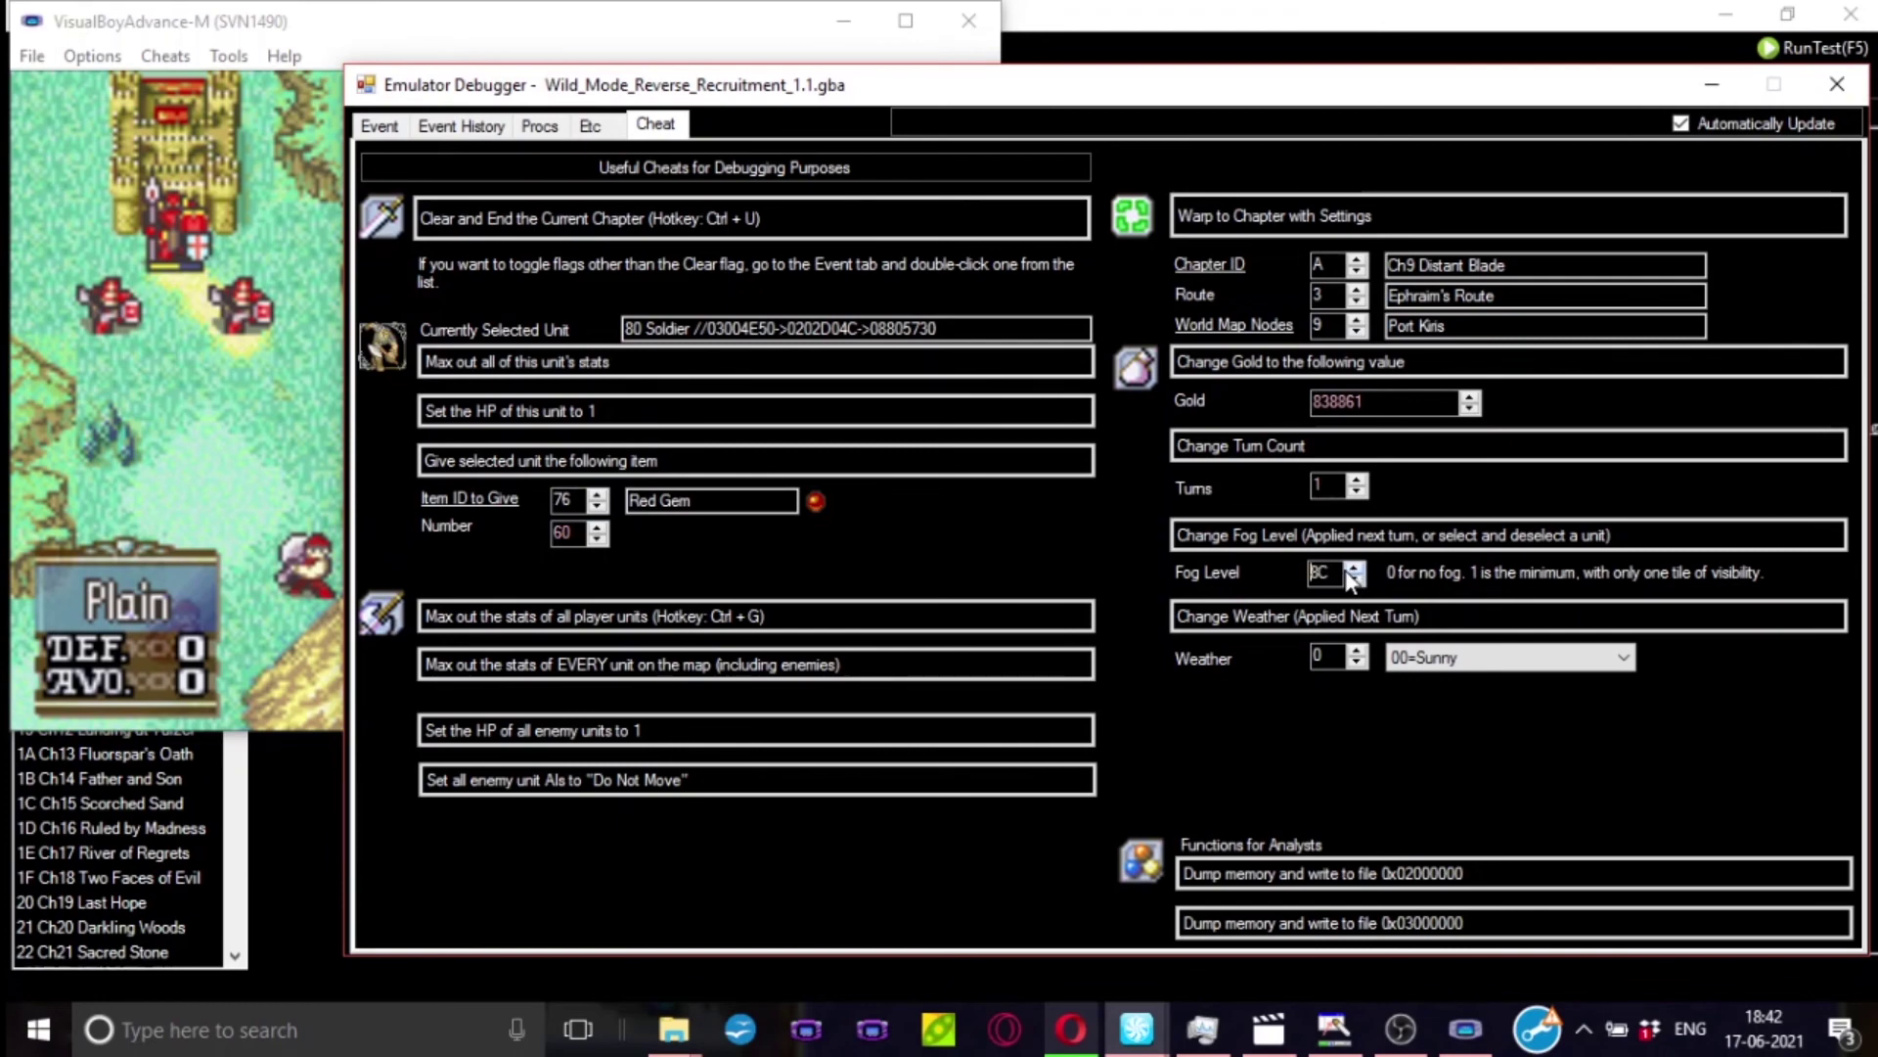
pyautogui.click(1321, 550)
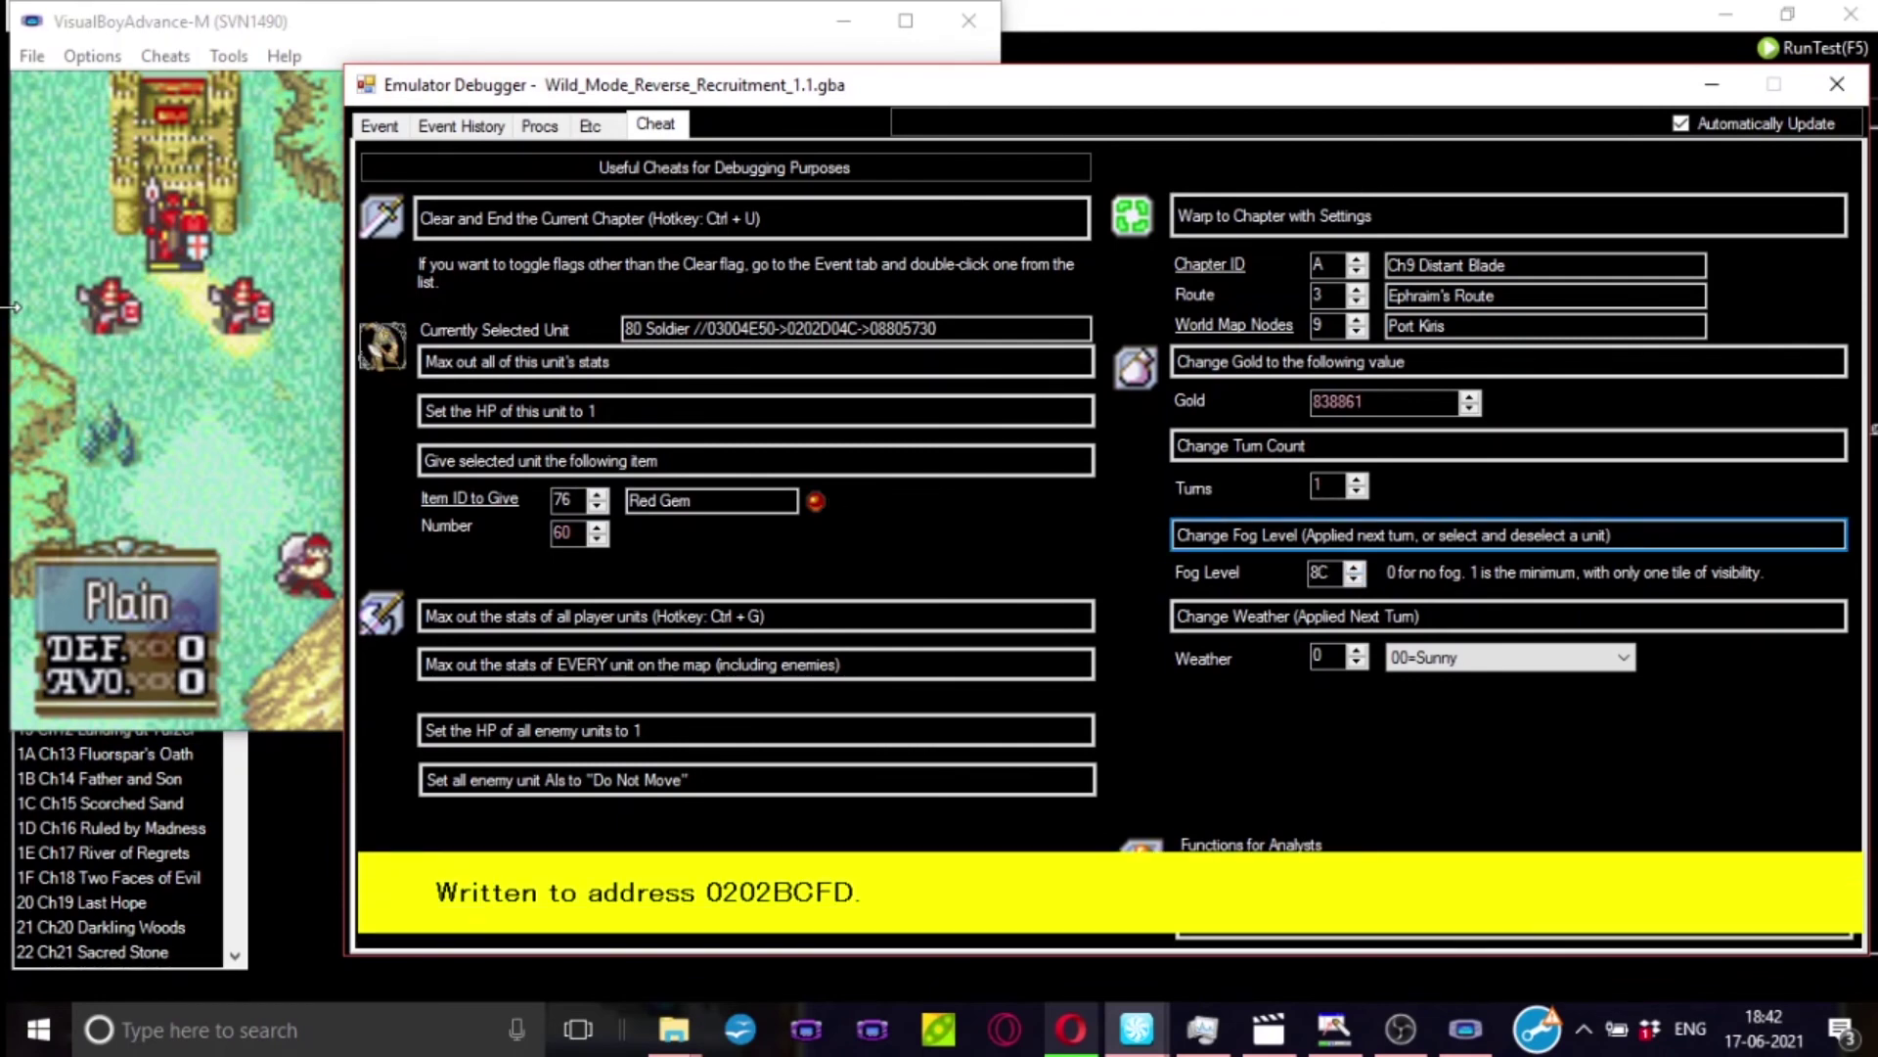
pyautogui.click(221, 348)
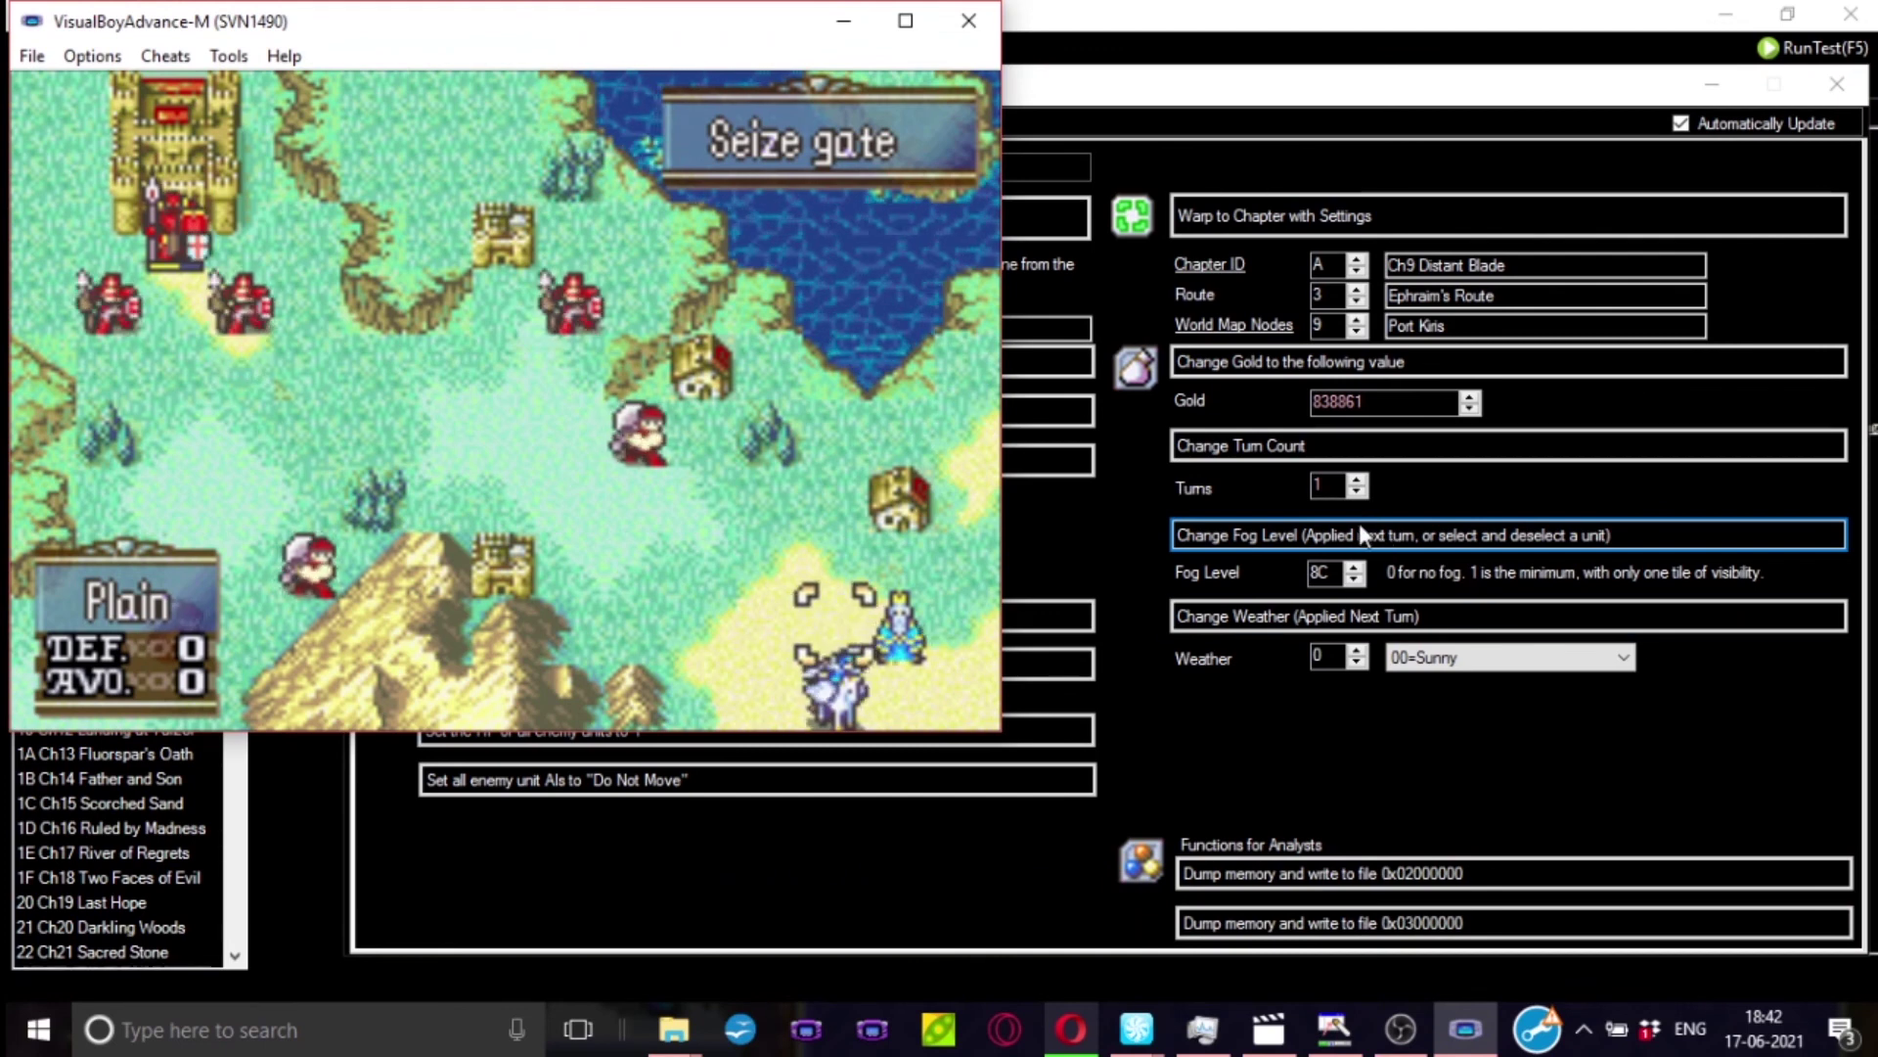
# - Lower the fog level to 4, apply the fog cheat, and return to the game map
pyautogui.click(1354, 579)
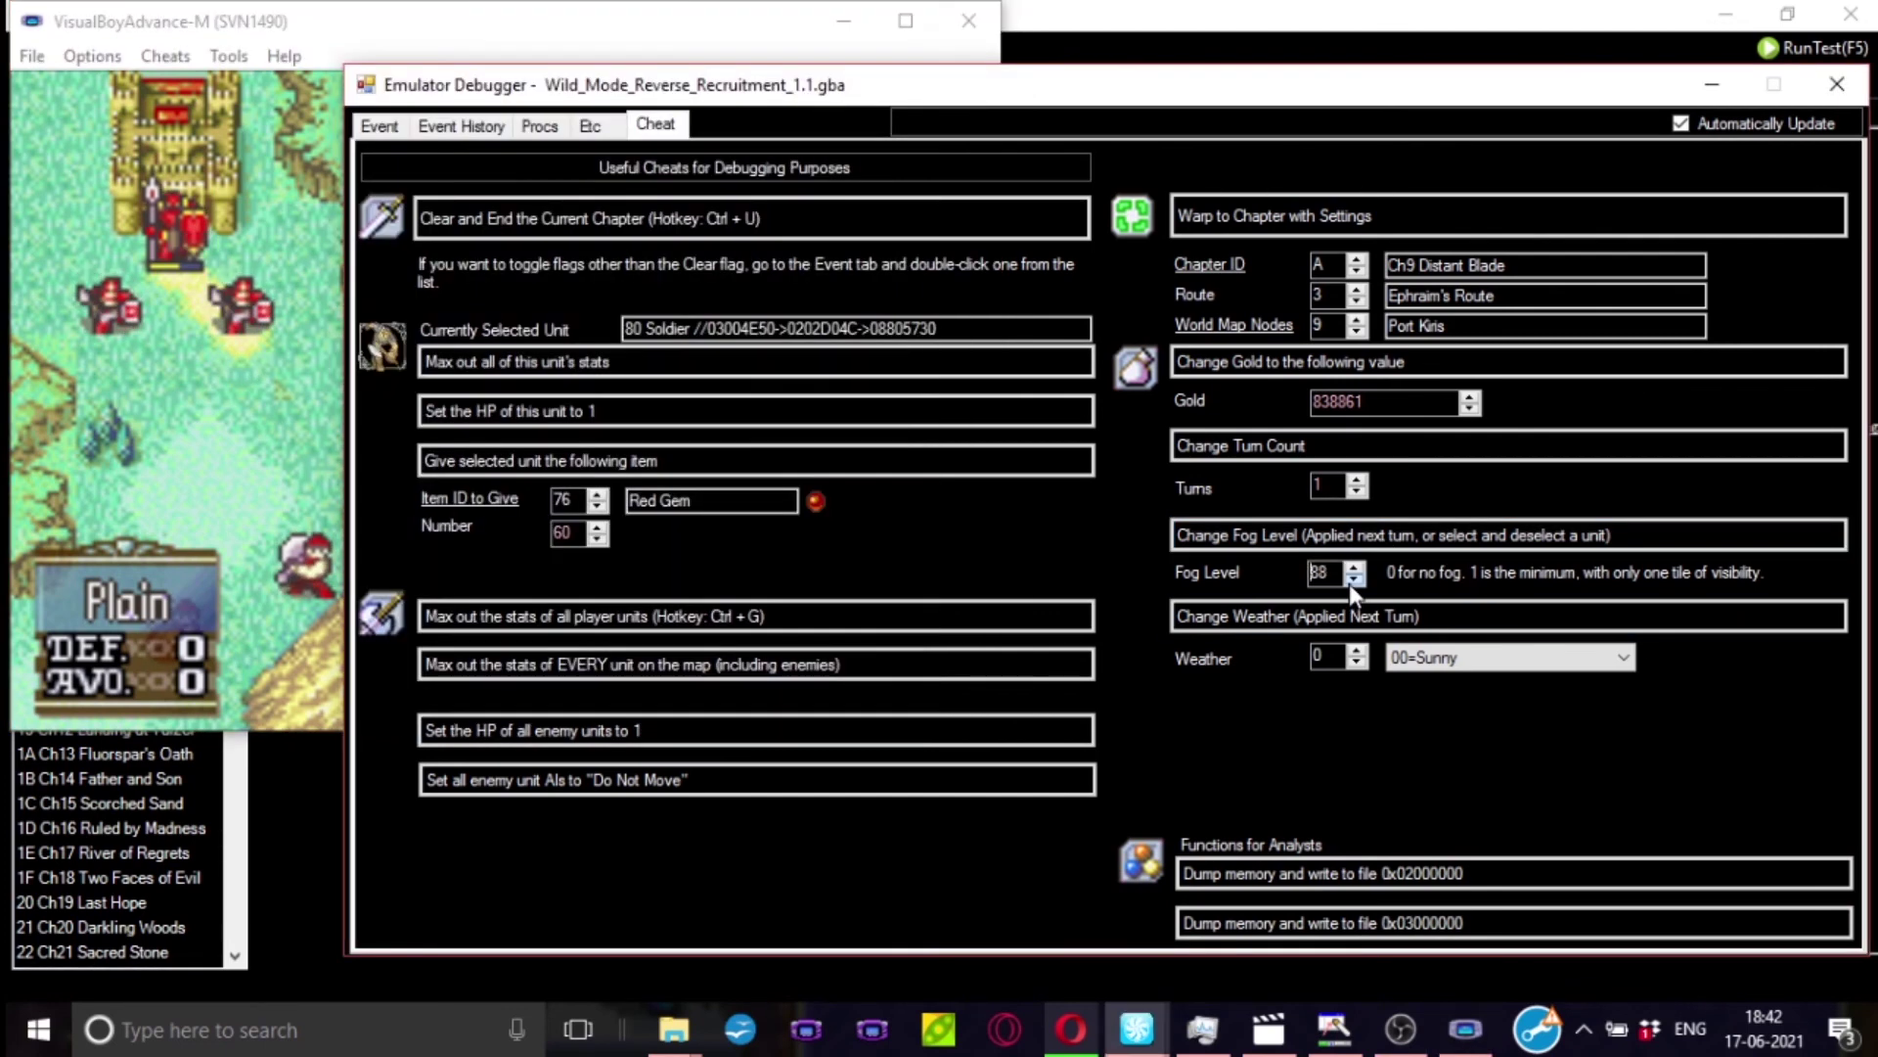
pyautogui.click(1352, 581)
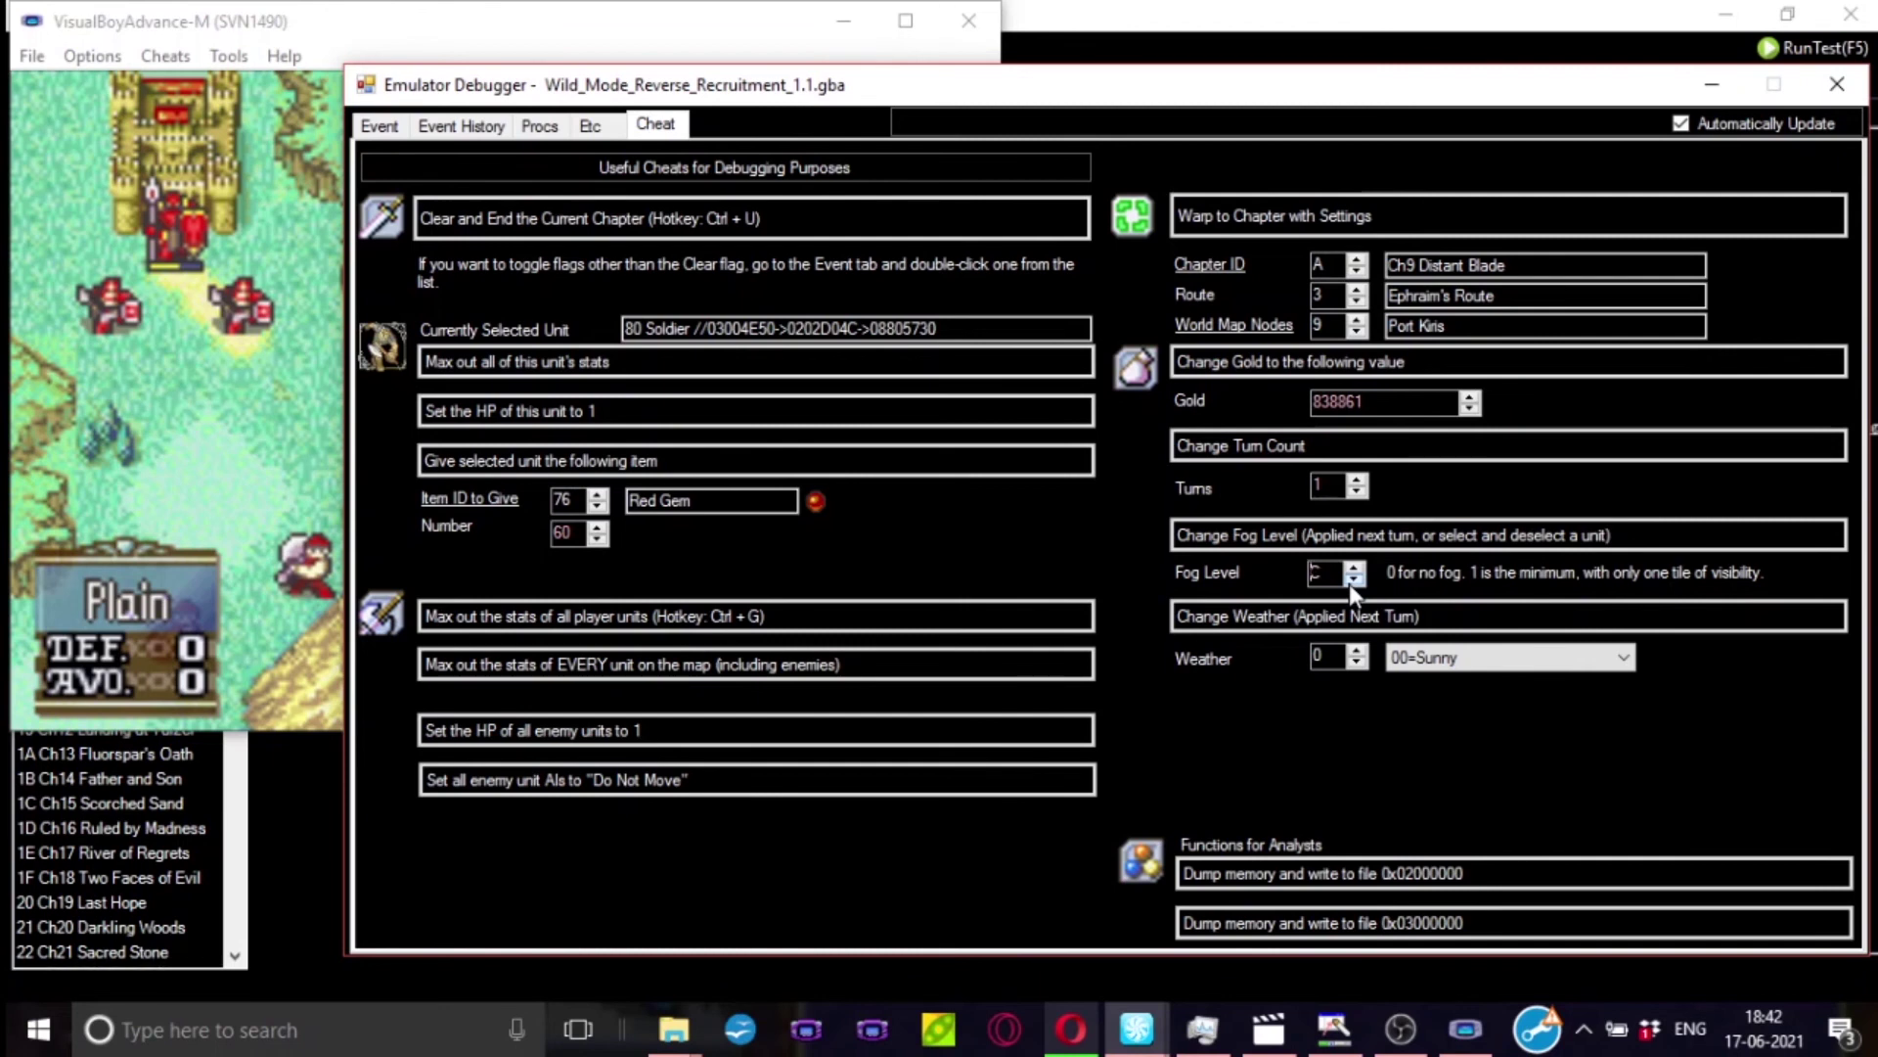
pyautogui.click(1353, 581)
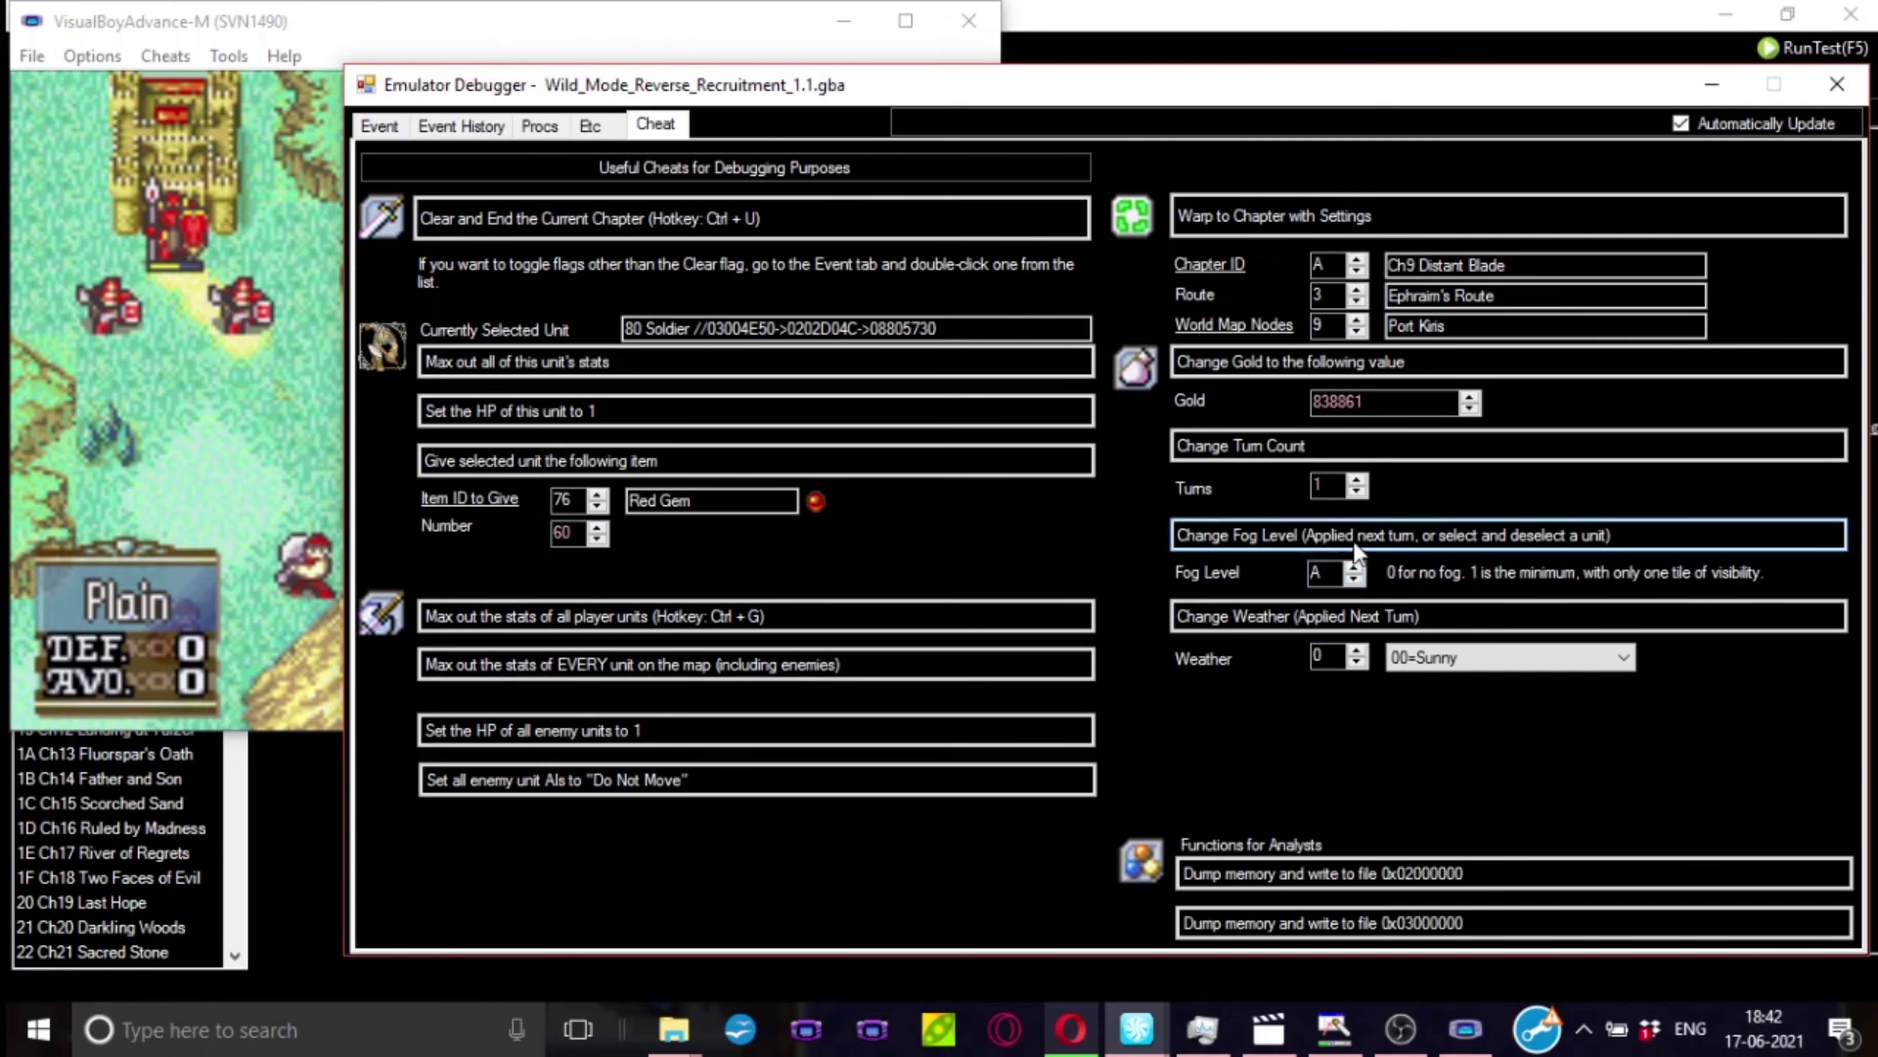
pyautogui.click(1354, 579)
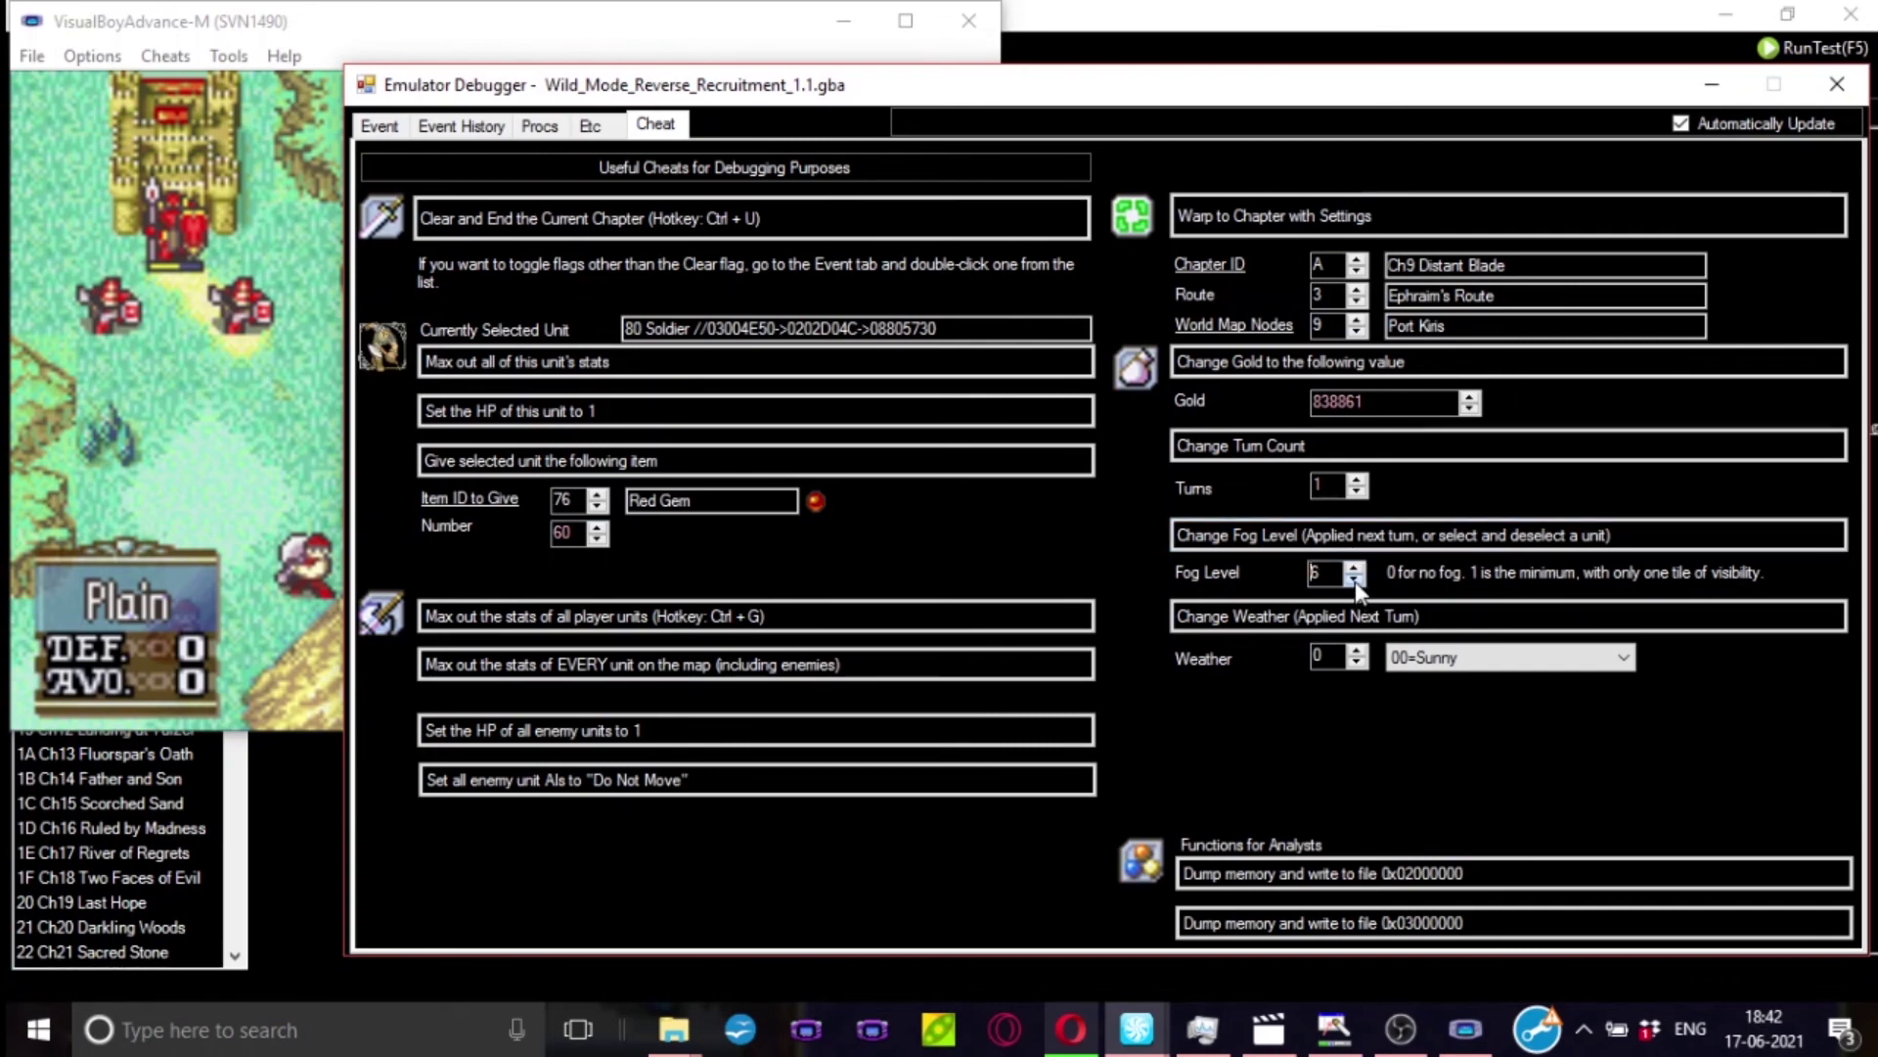
pyautogui.click(1354, 580)
pyautogui.click(1350, 534)
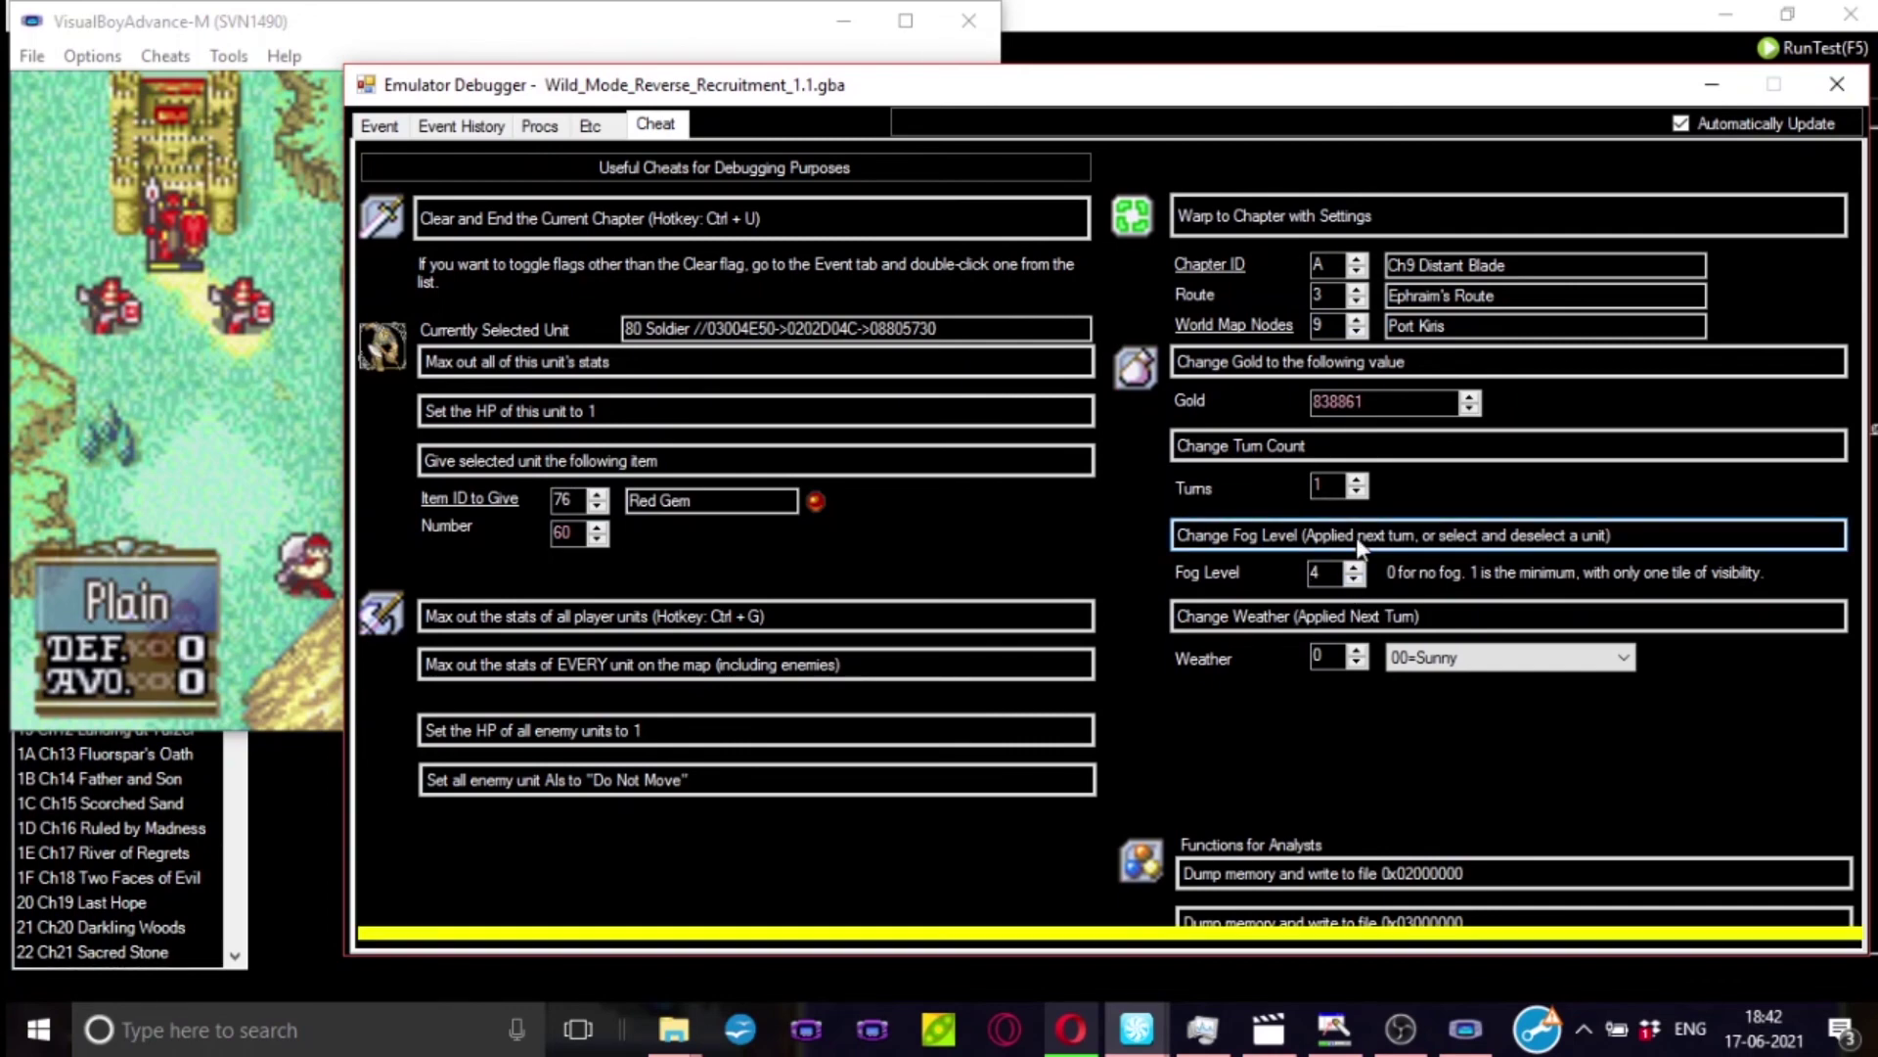
pyautogui.click(228, 509)
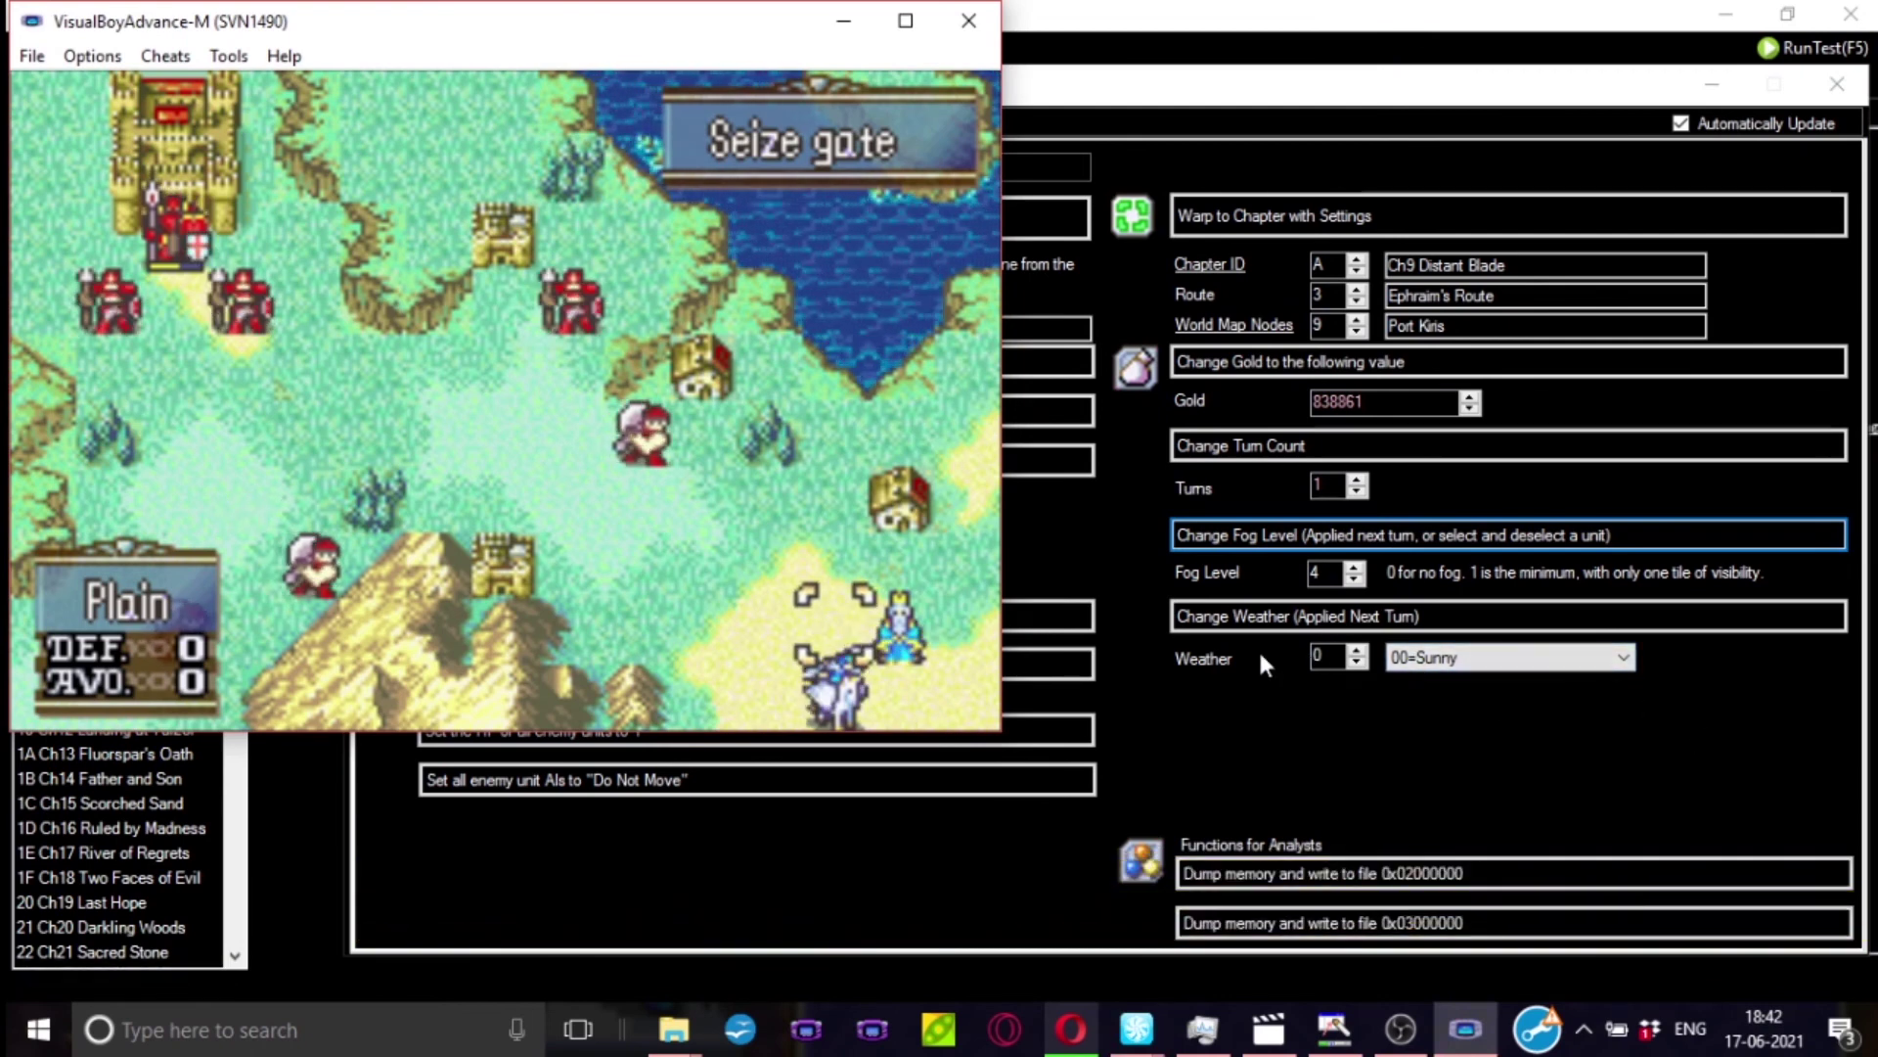
# - Step through the weather values, including 01=Snow and 02=Blizzard, and return to 00=Sunny without applying a change
pyautogui.click(1356, 650)
pyautogui.click(1356, 649)
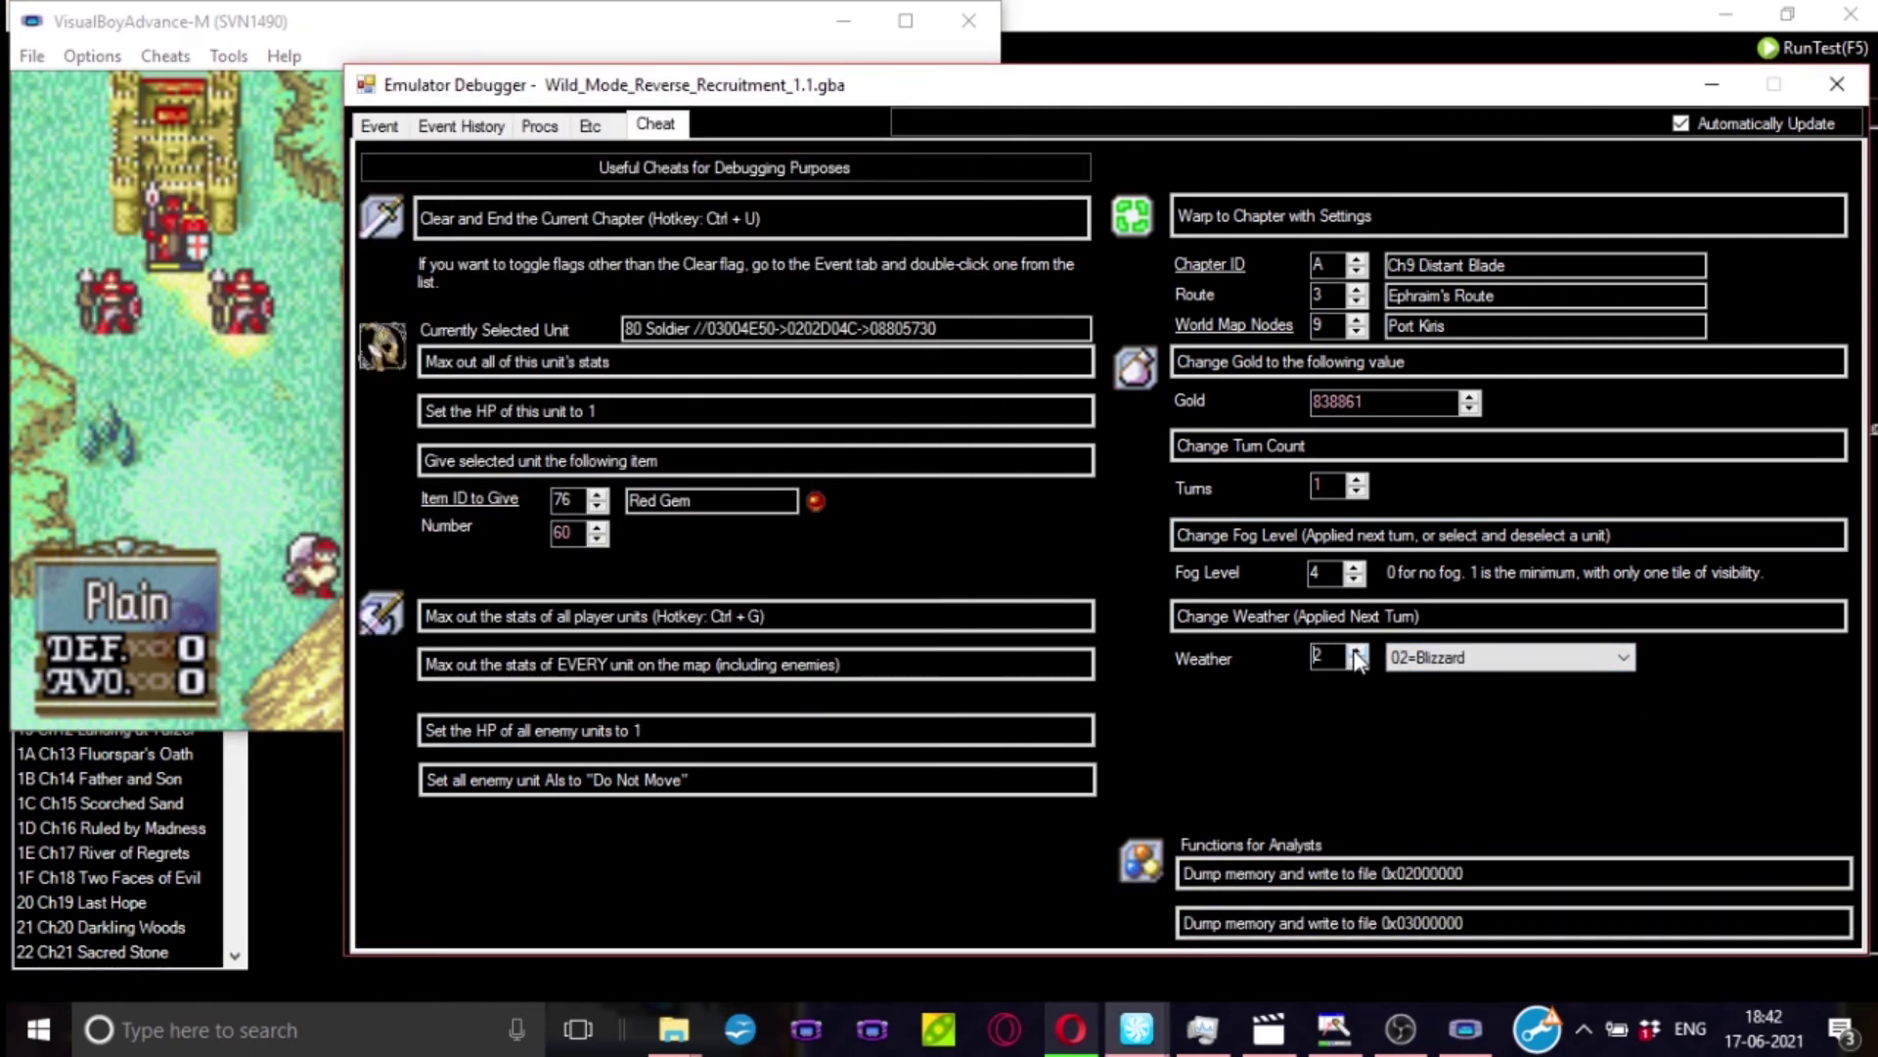
pyautogui.click(1356, 649)
pyautogui.click(1358, 663)
pyautogui.click(1358, 663)
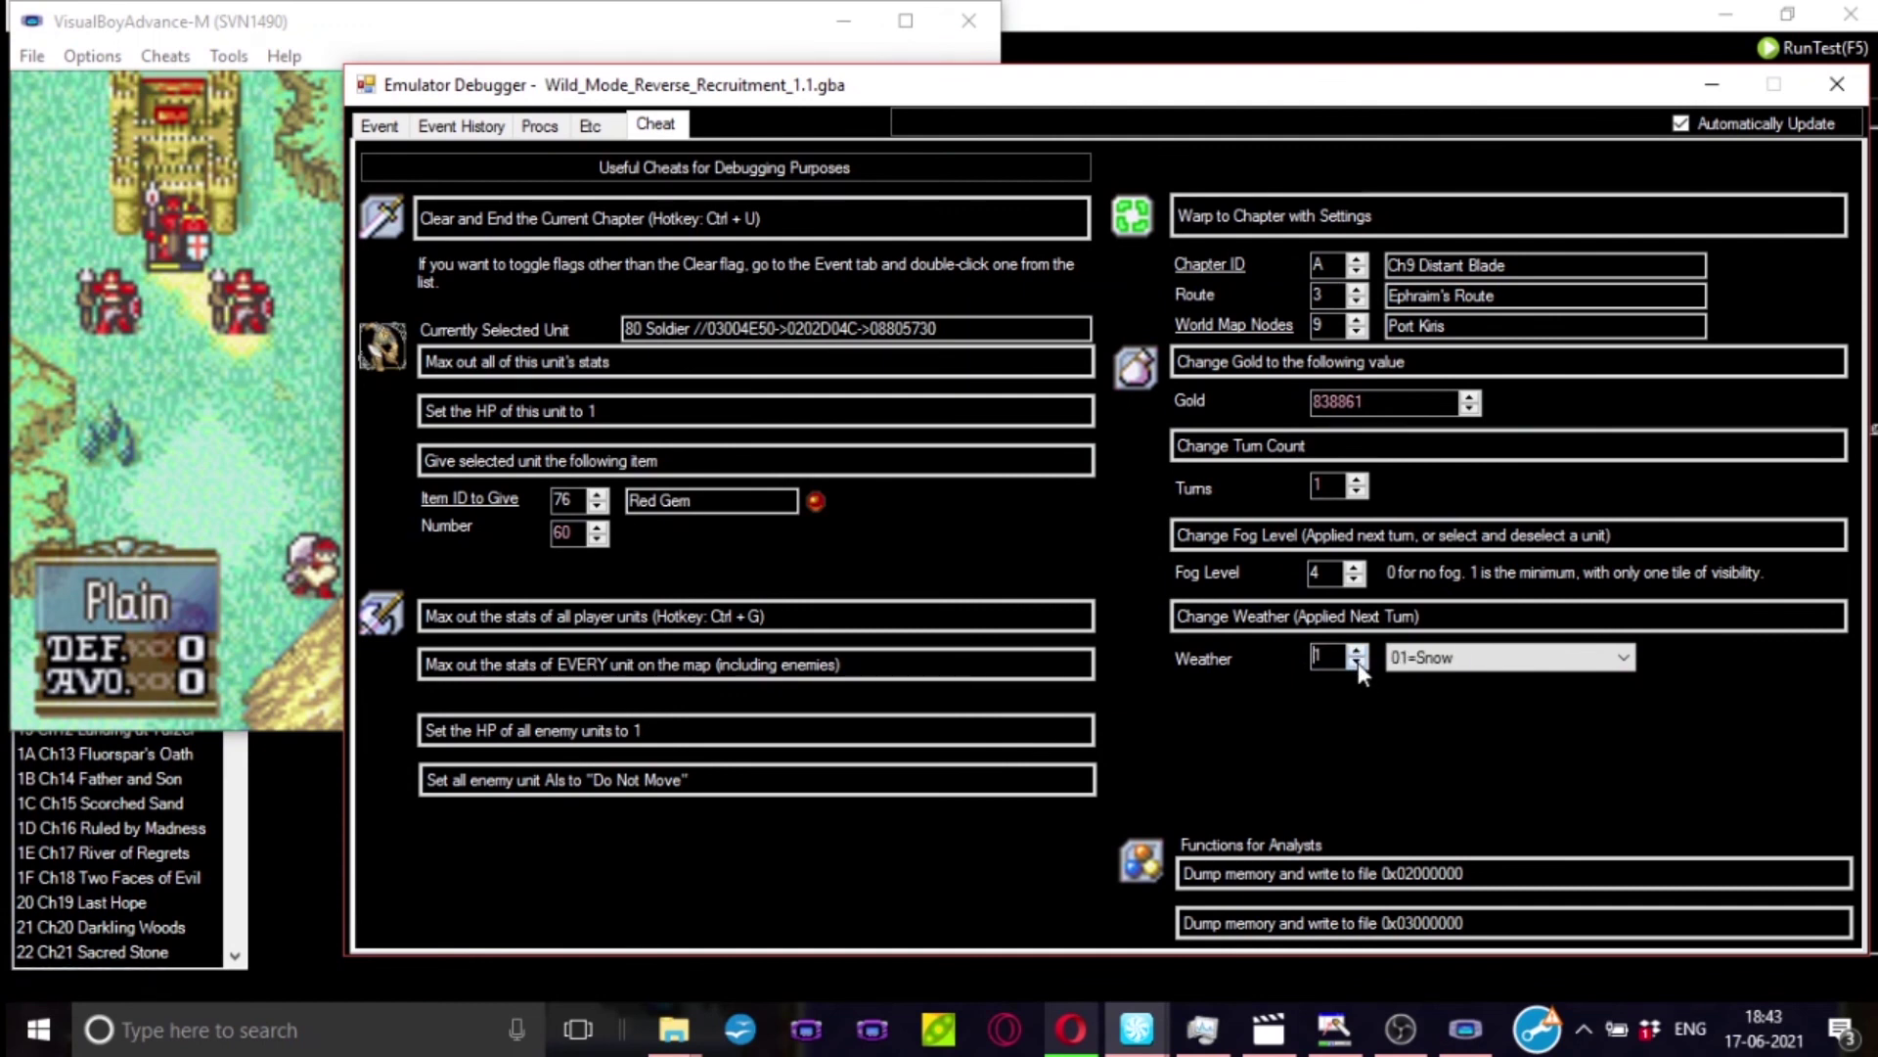
pyautogui.click(1357, 662)
# - Apply a turn count of 255 with the cheat and check the turn on the game's chapter status screen
pyautogui.write('1')
pyautogui.click(1369, 438)
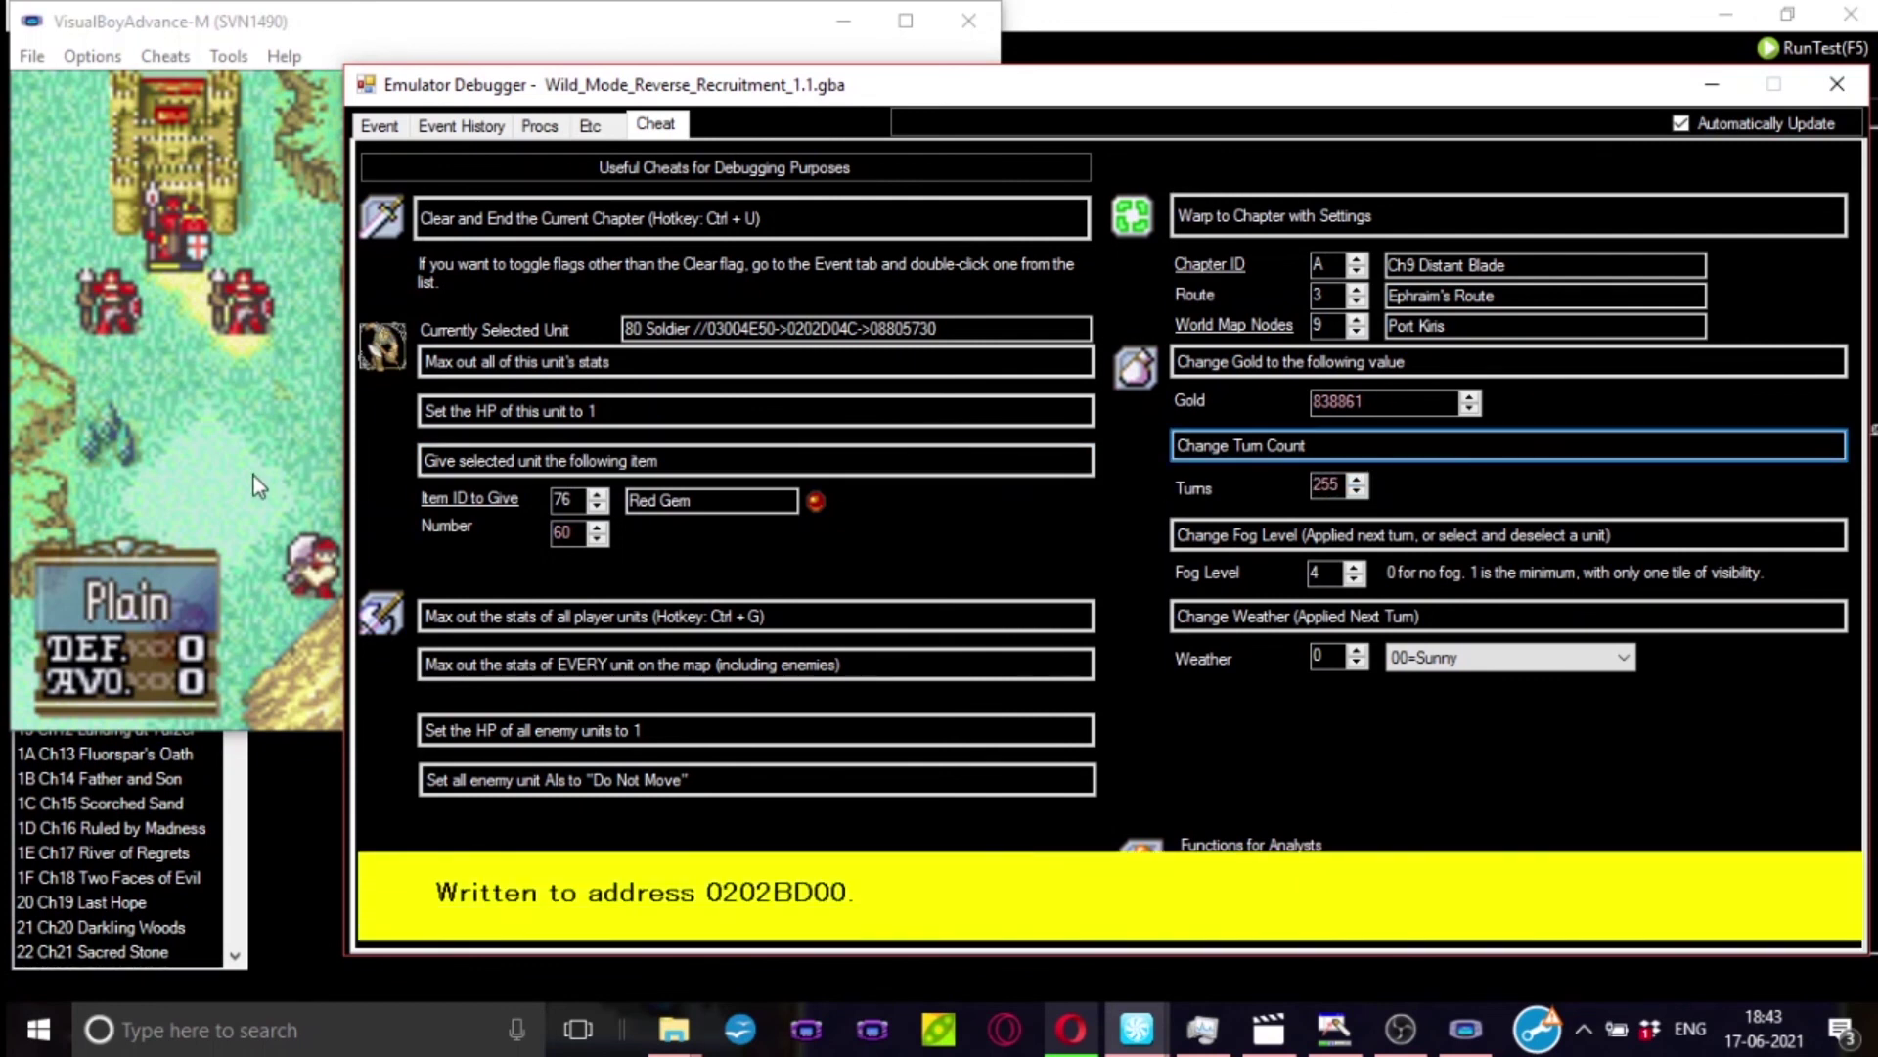
pyautogui.click(256, 477)
pyautogui.press('x')
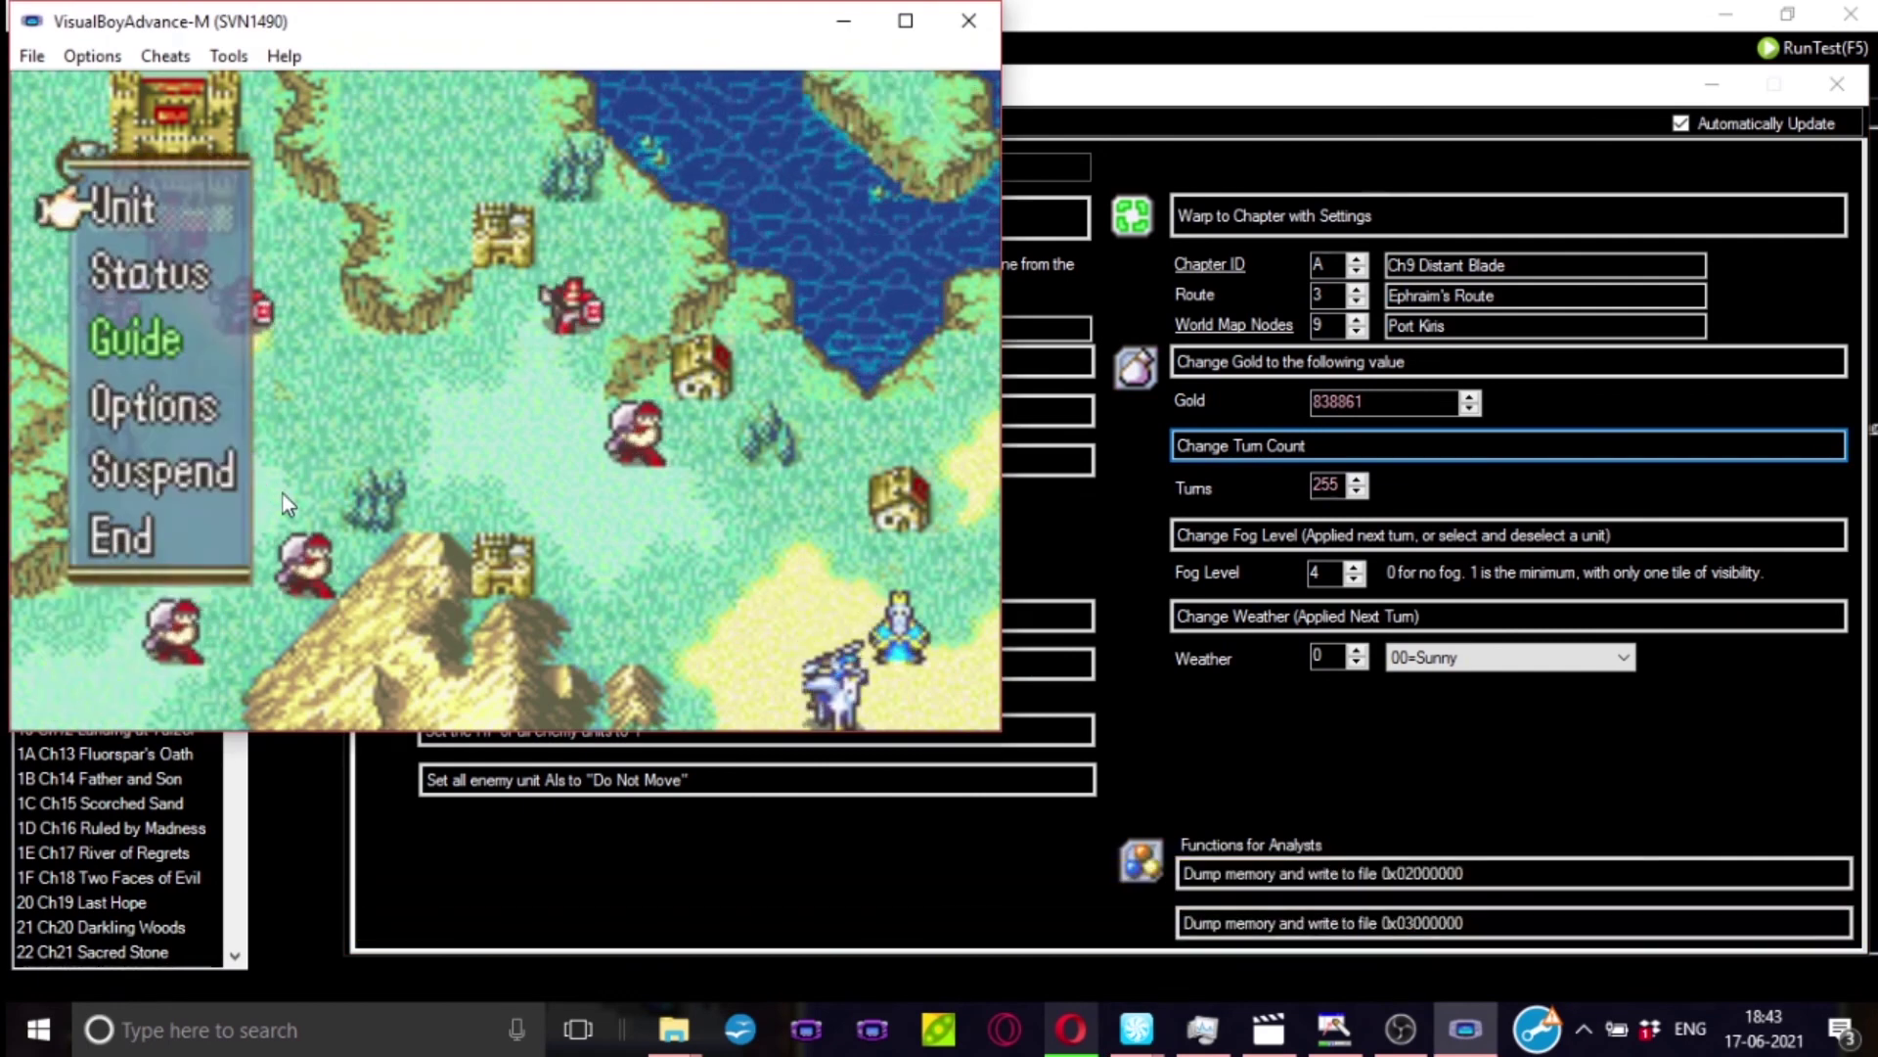
pyautogui.press('Down')
pyautogui.press('x')
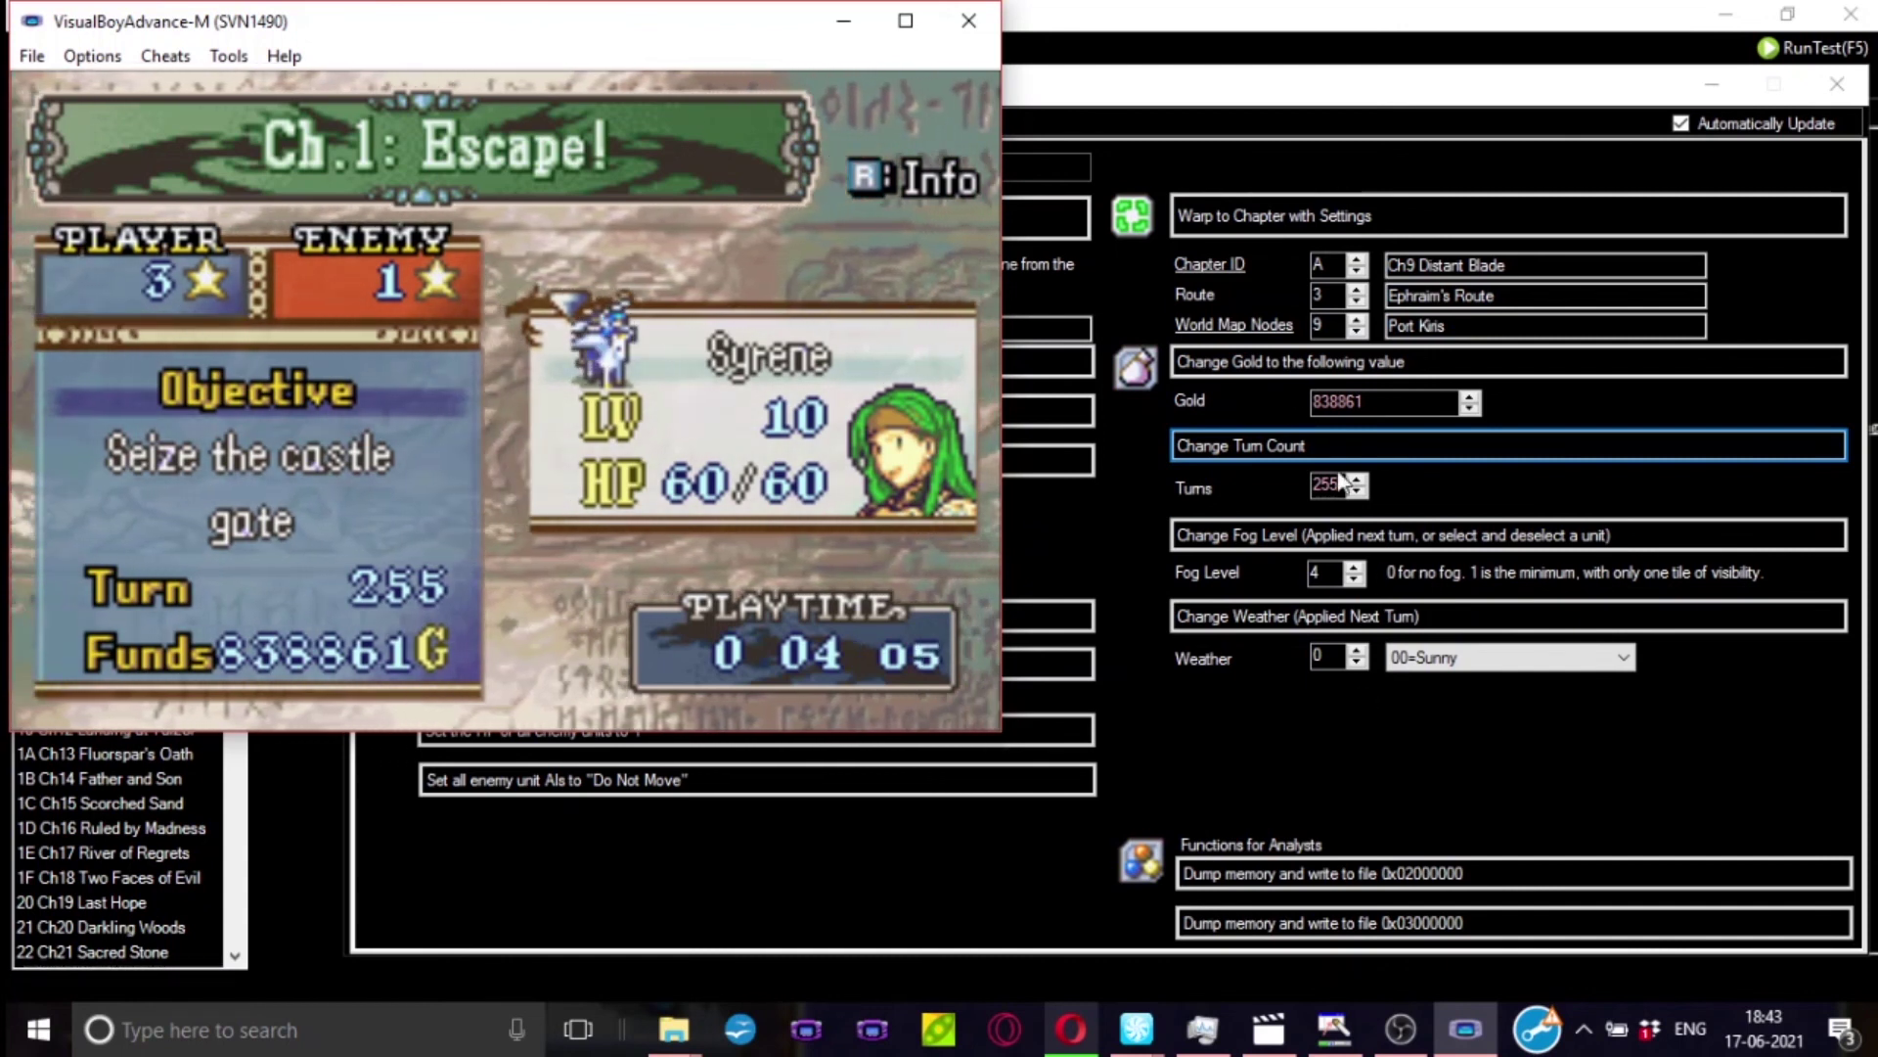
# - Warp to Ch9 Distant Blade with the current settings and save the game in the third, empty slot
pyautogui.click(1331, 219)
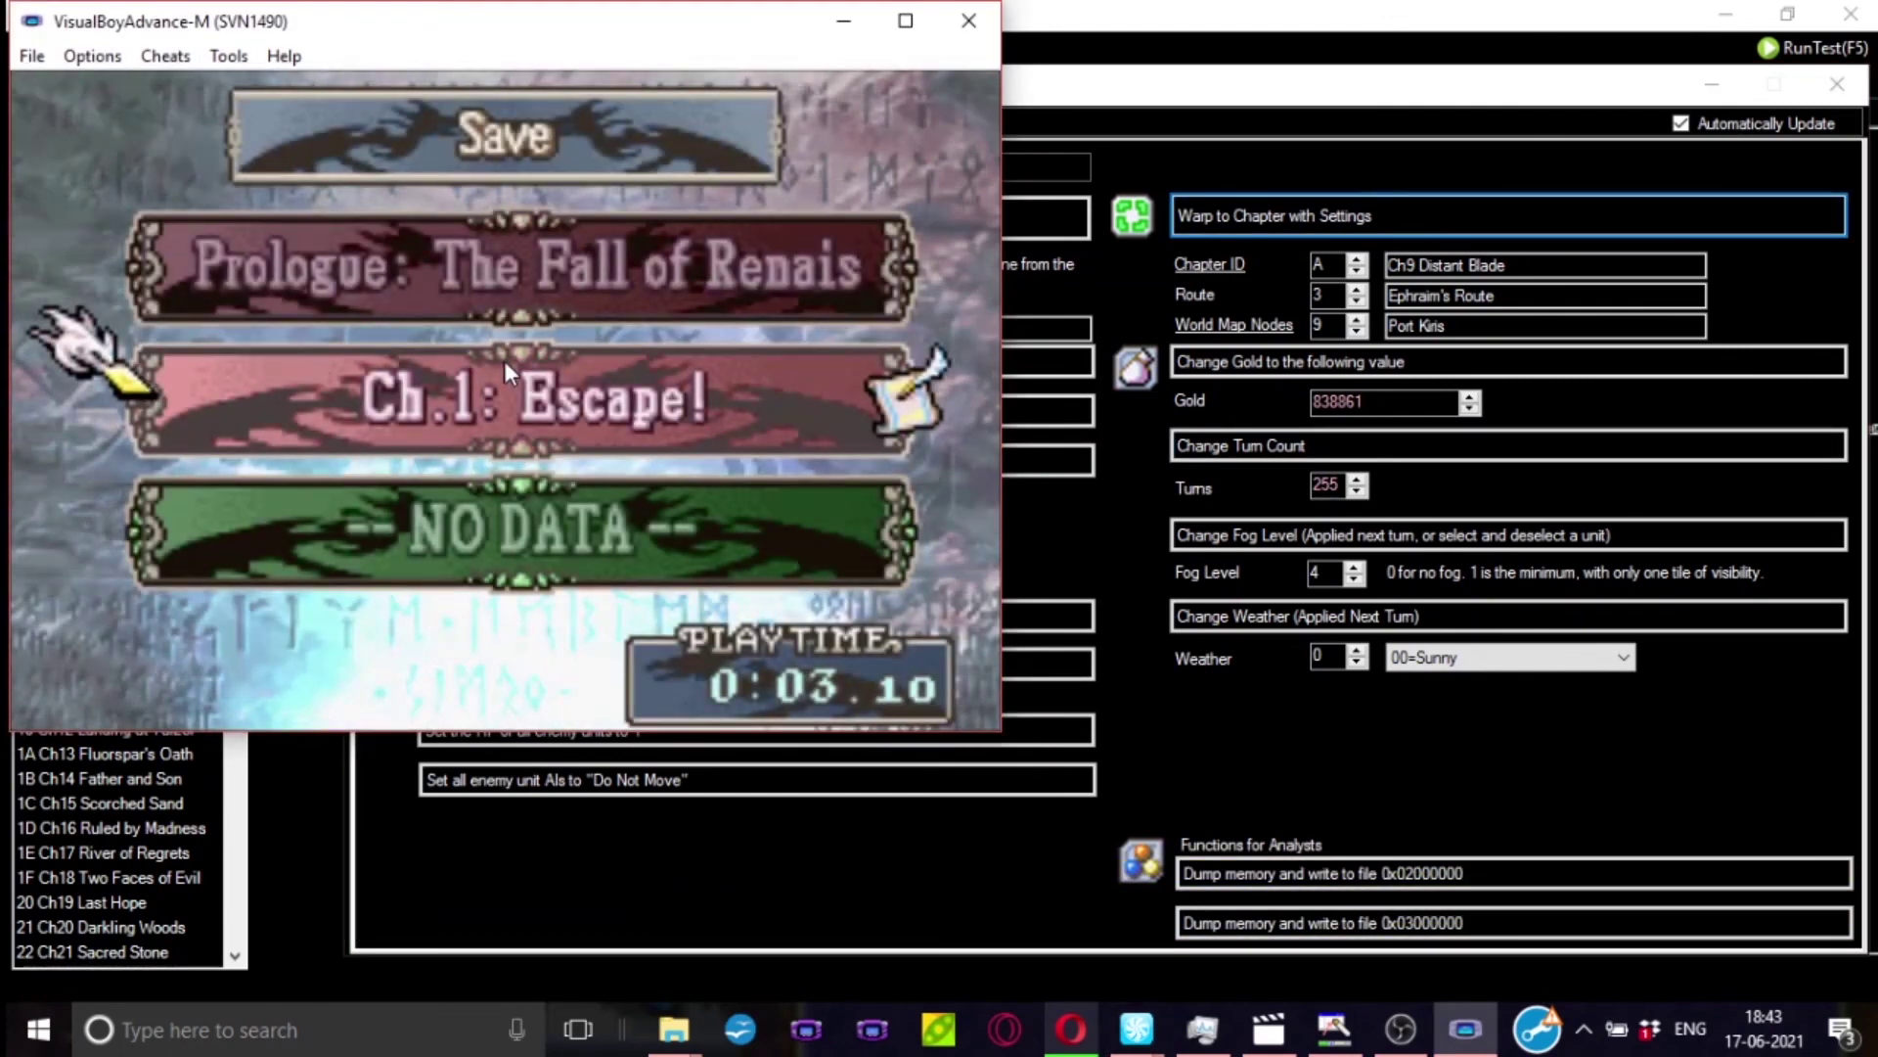
pyautogui.press('Down')
pyautogui.press('z')
pyautogui.press('z')
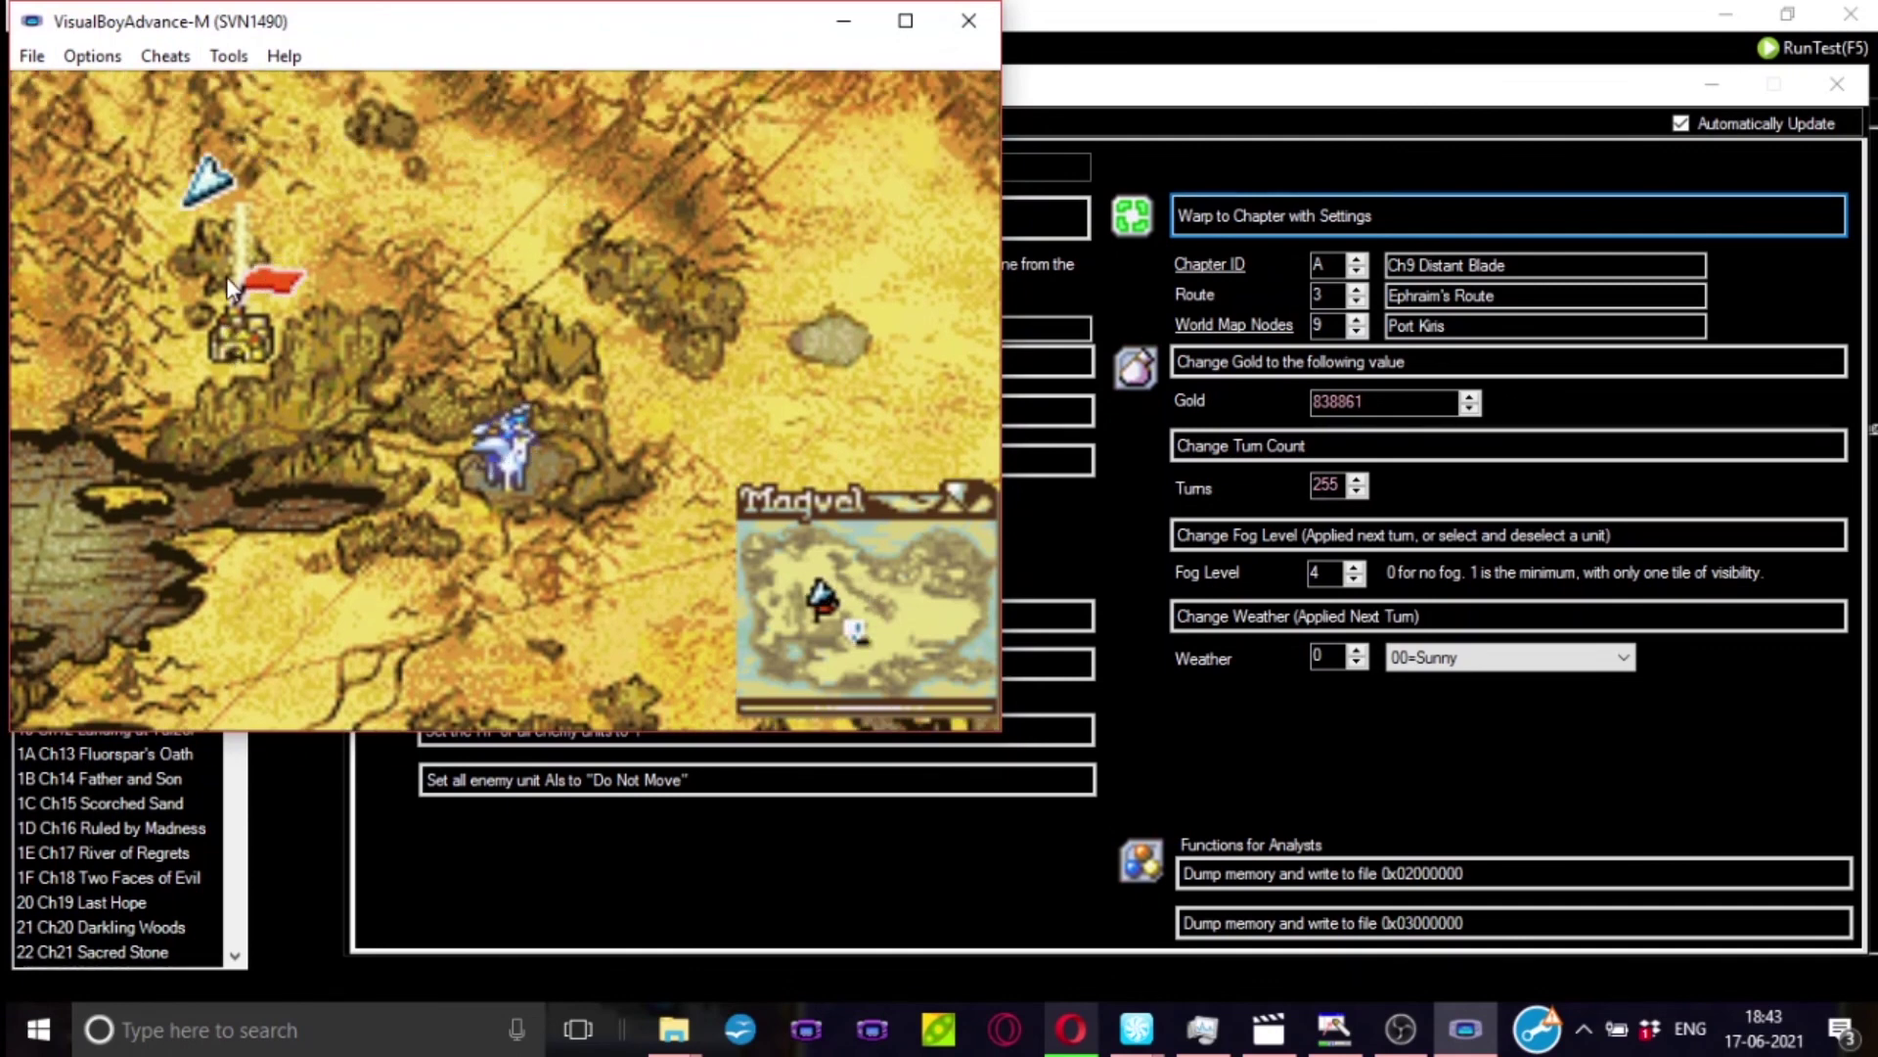
# - View the character list from the world map and close it
pyautogui.press('z')
pyautogui.press('z')
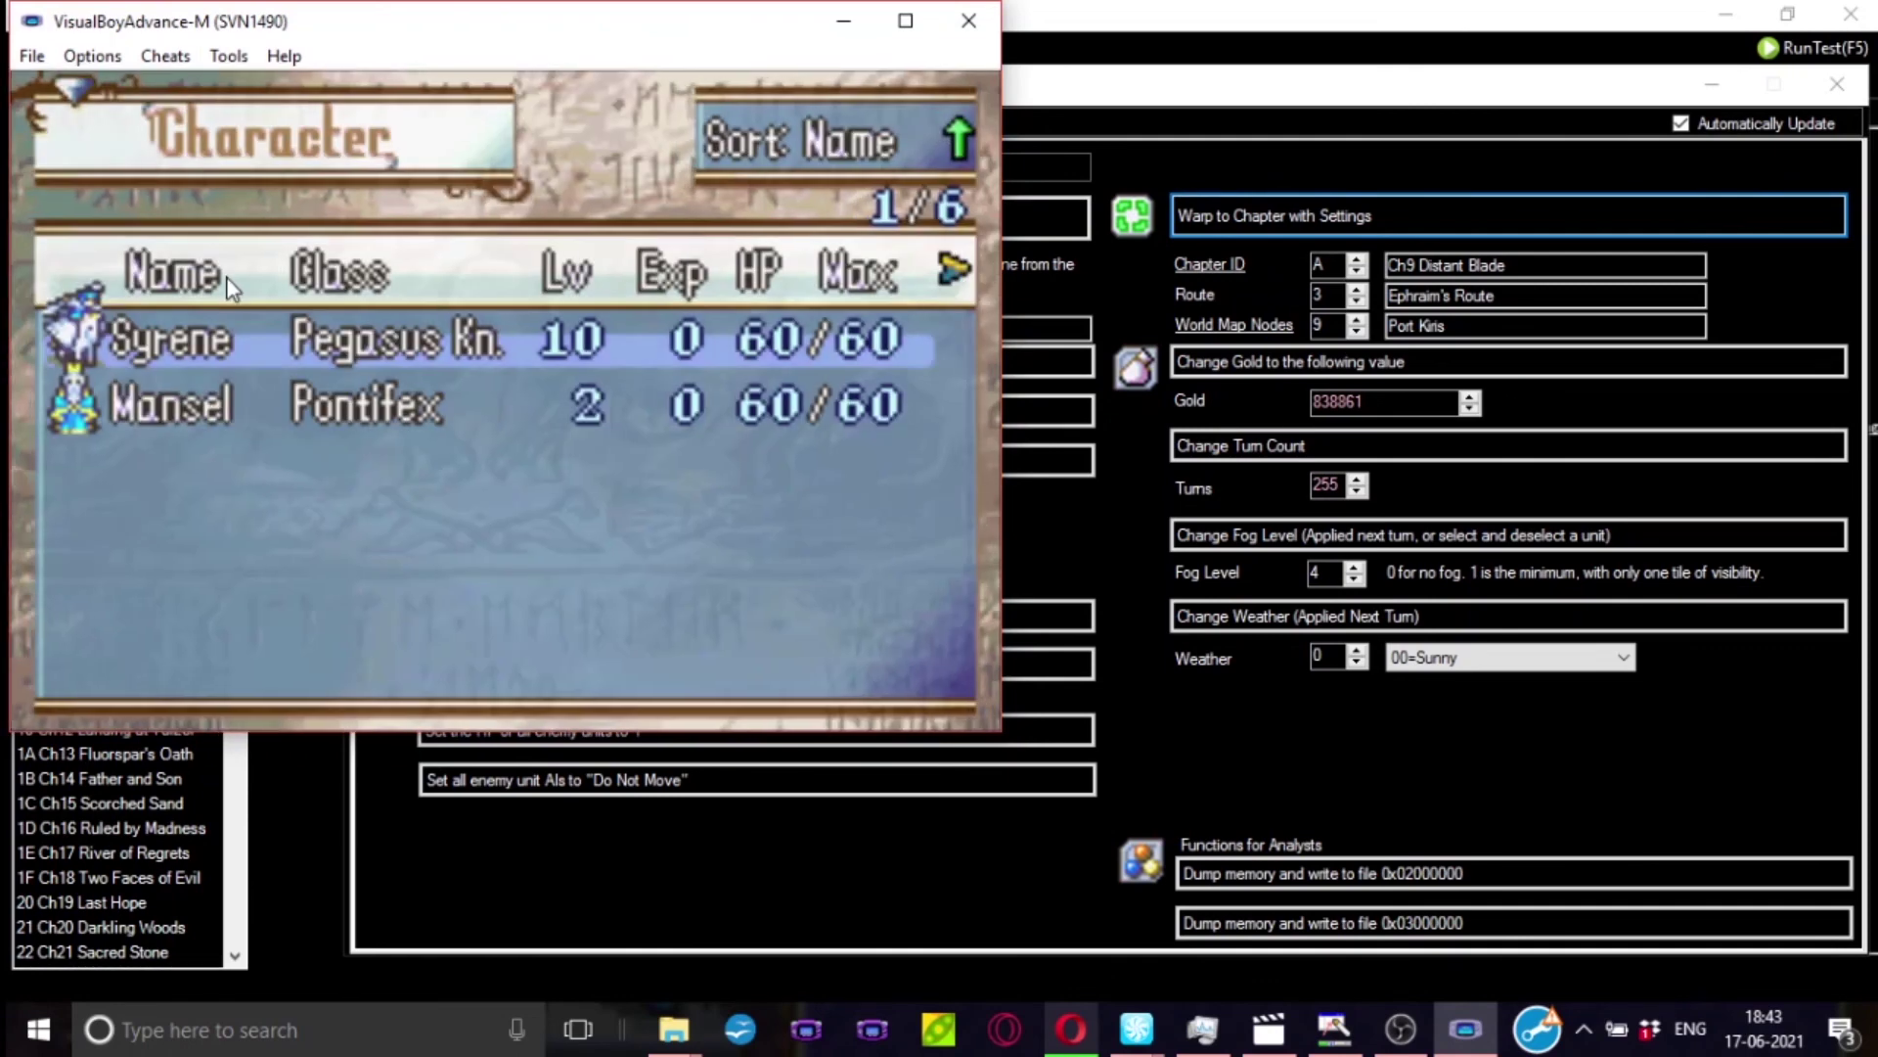
pyautogui.press('x')
# - Look around the Magvel world map in all directions and close the Emulator Debugger
pyautogui.press('Up')
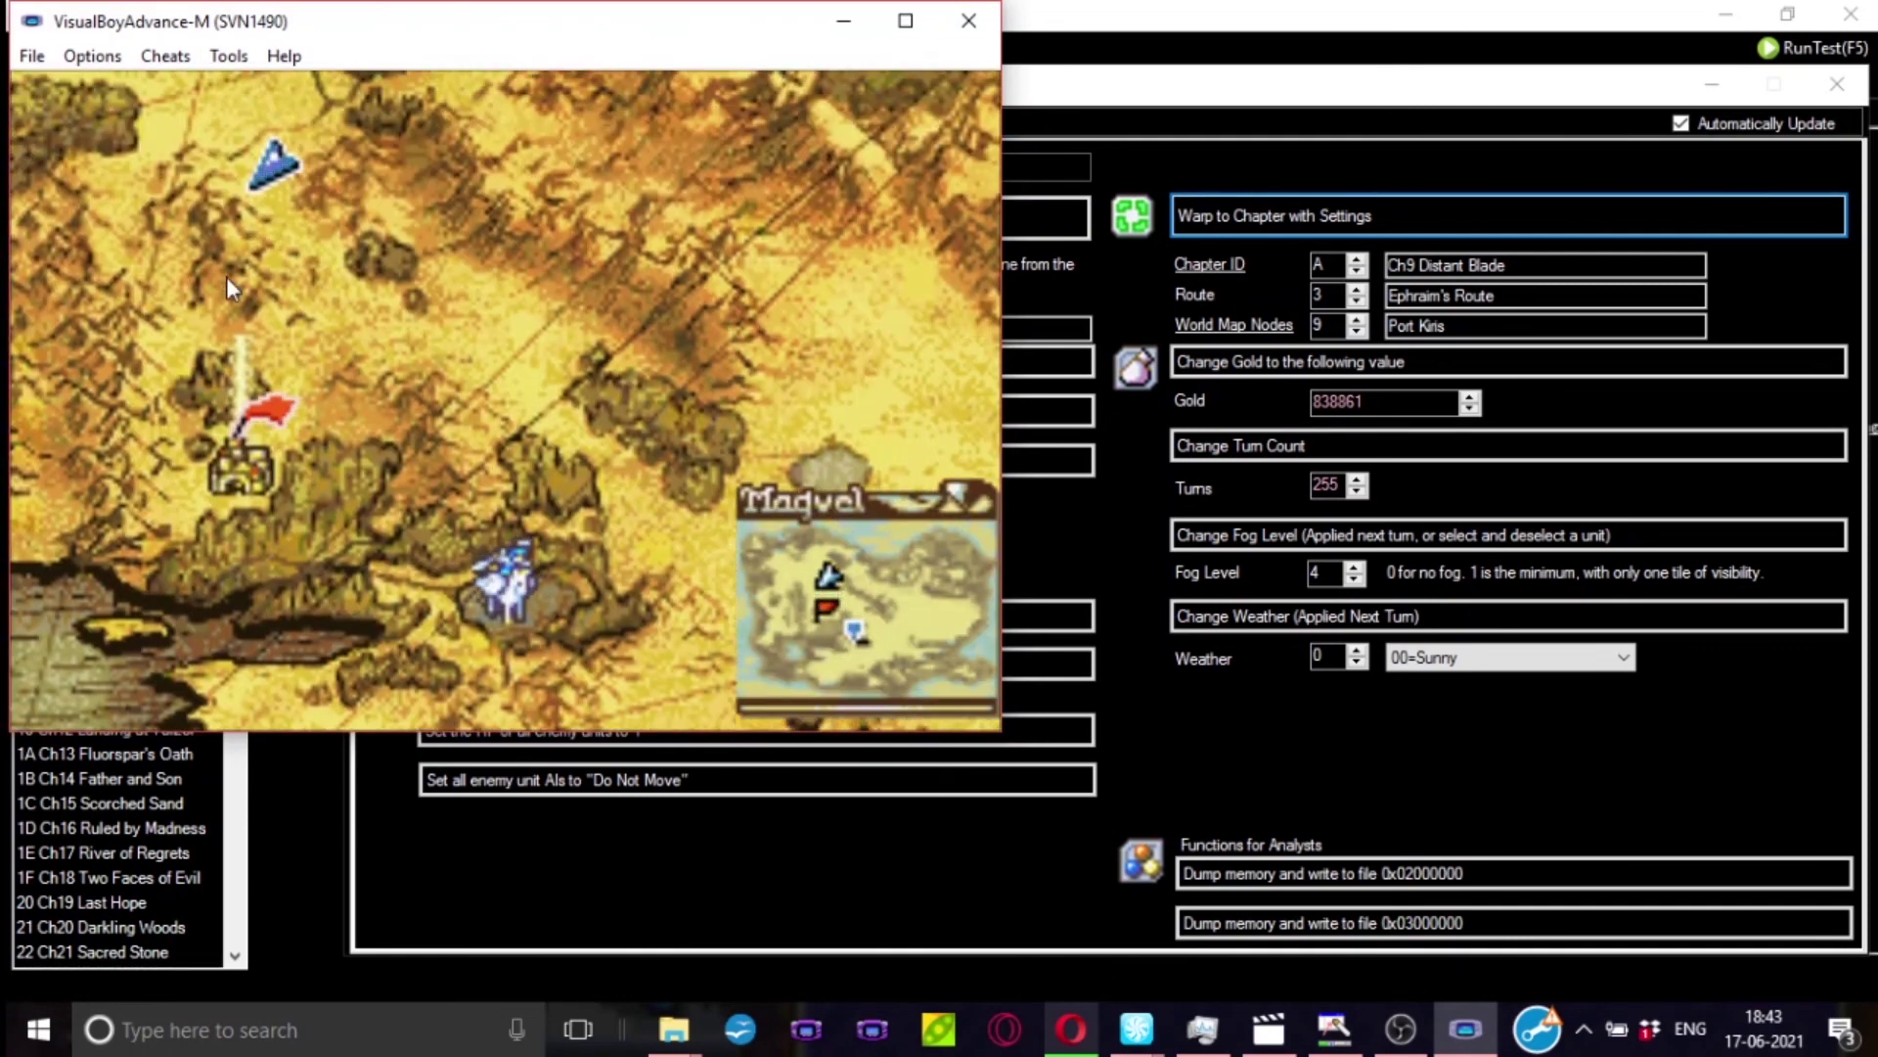
pyautogui.press('Up')
pyautogui.press('Right')
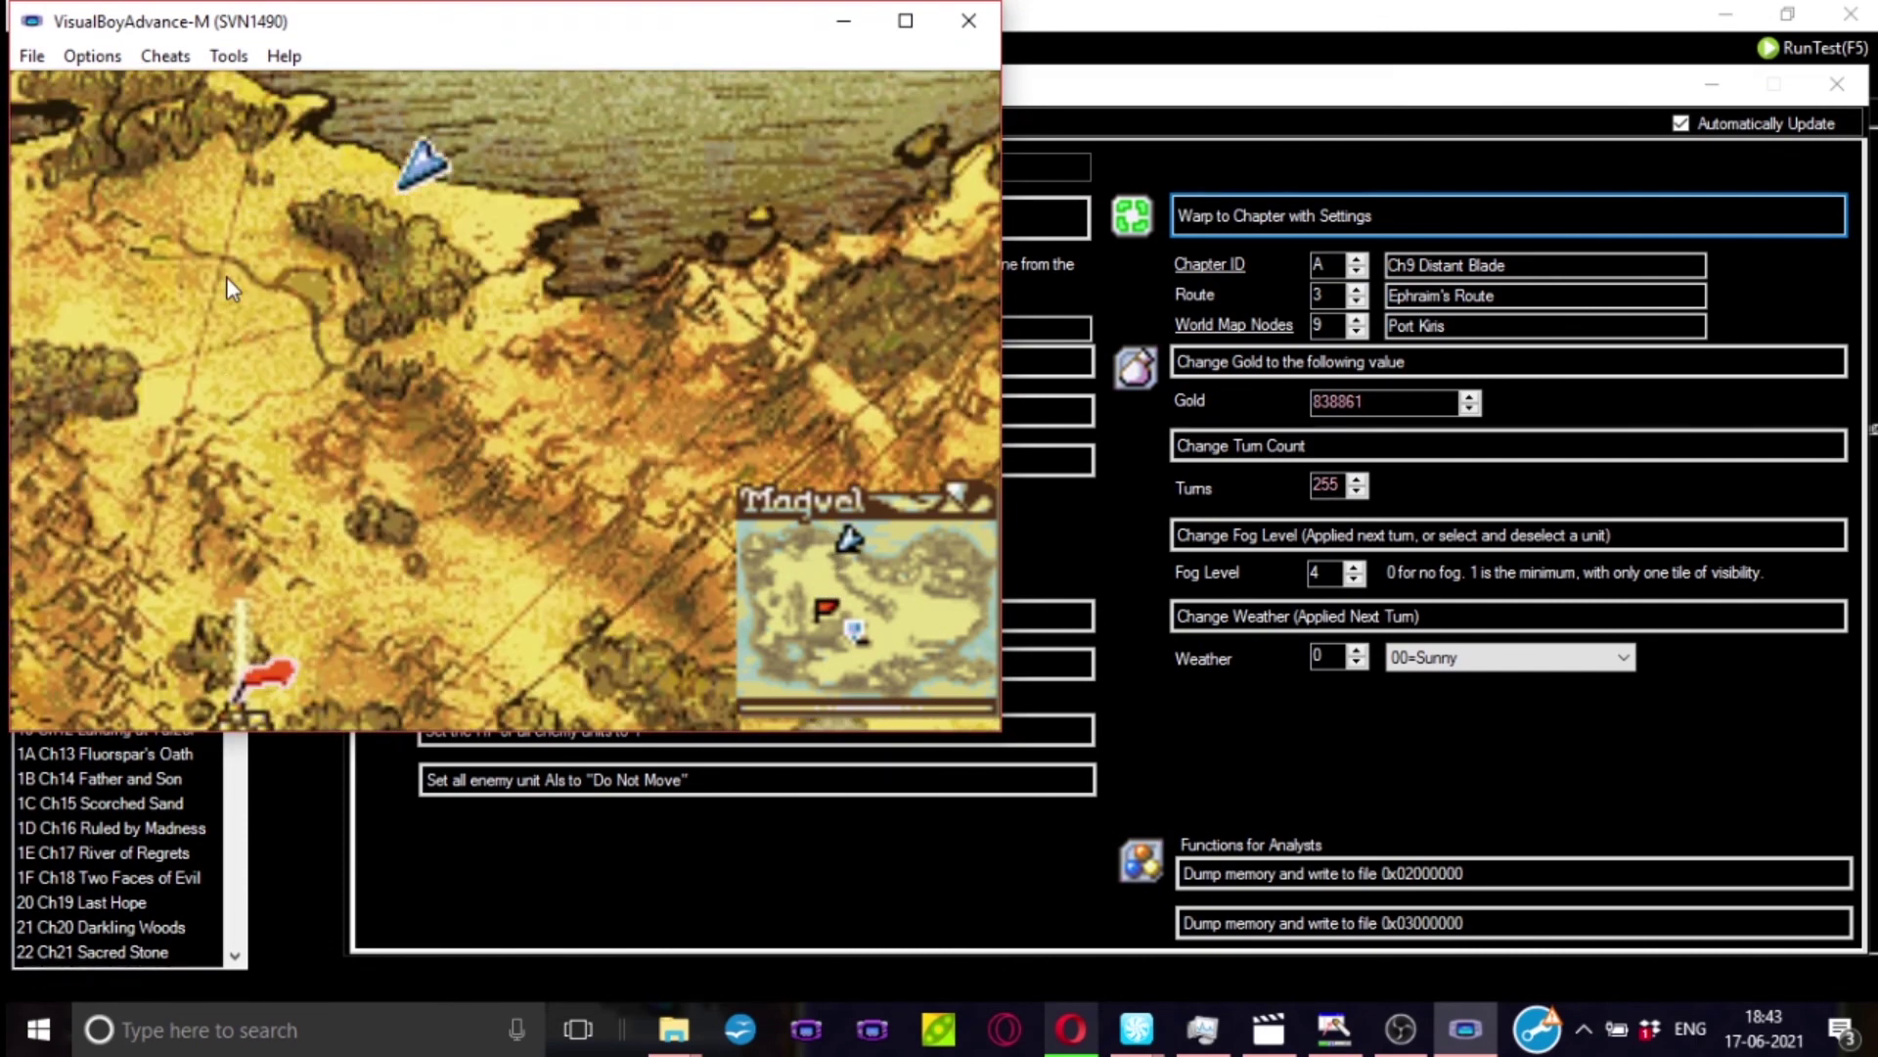
pyautogui.press('Down')
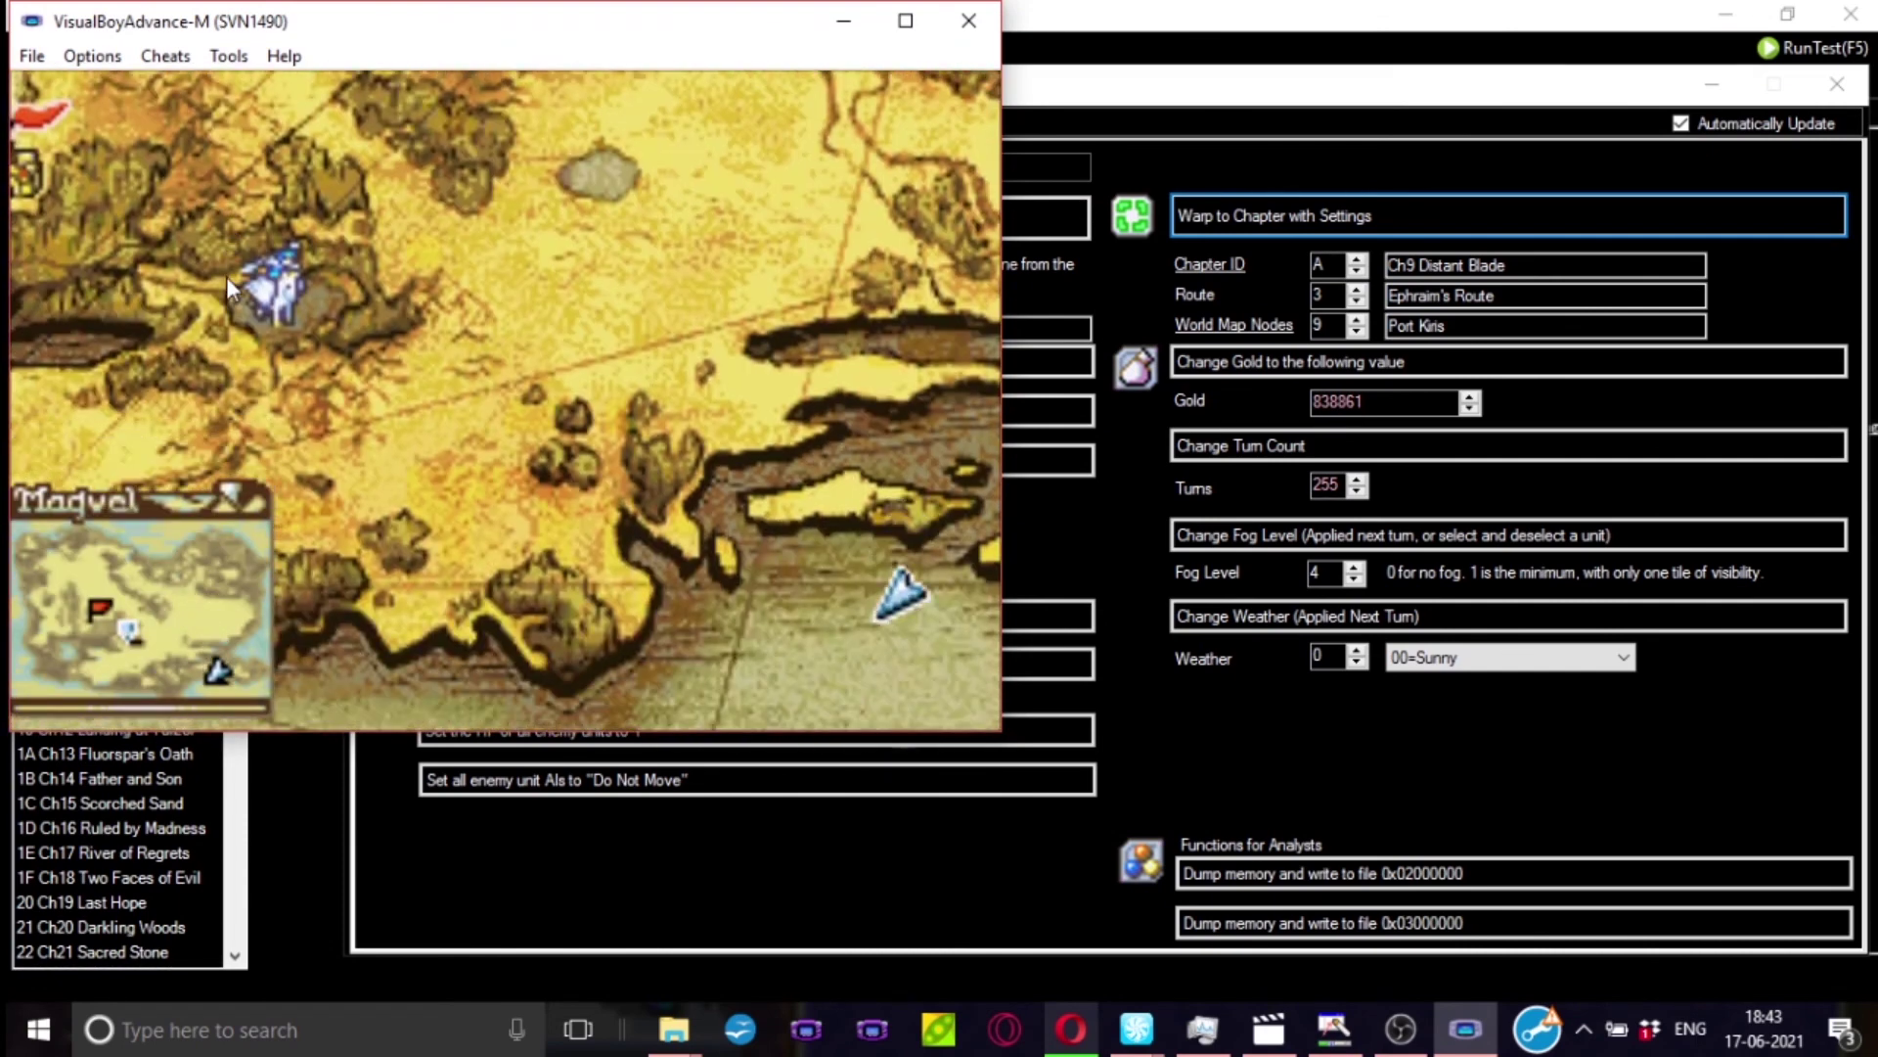
pyautogui.press('Left')
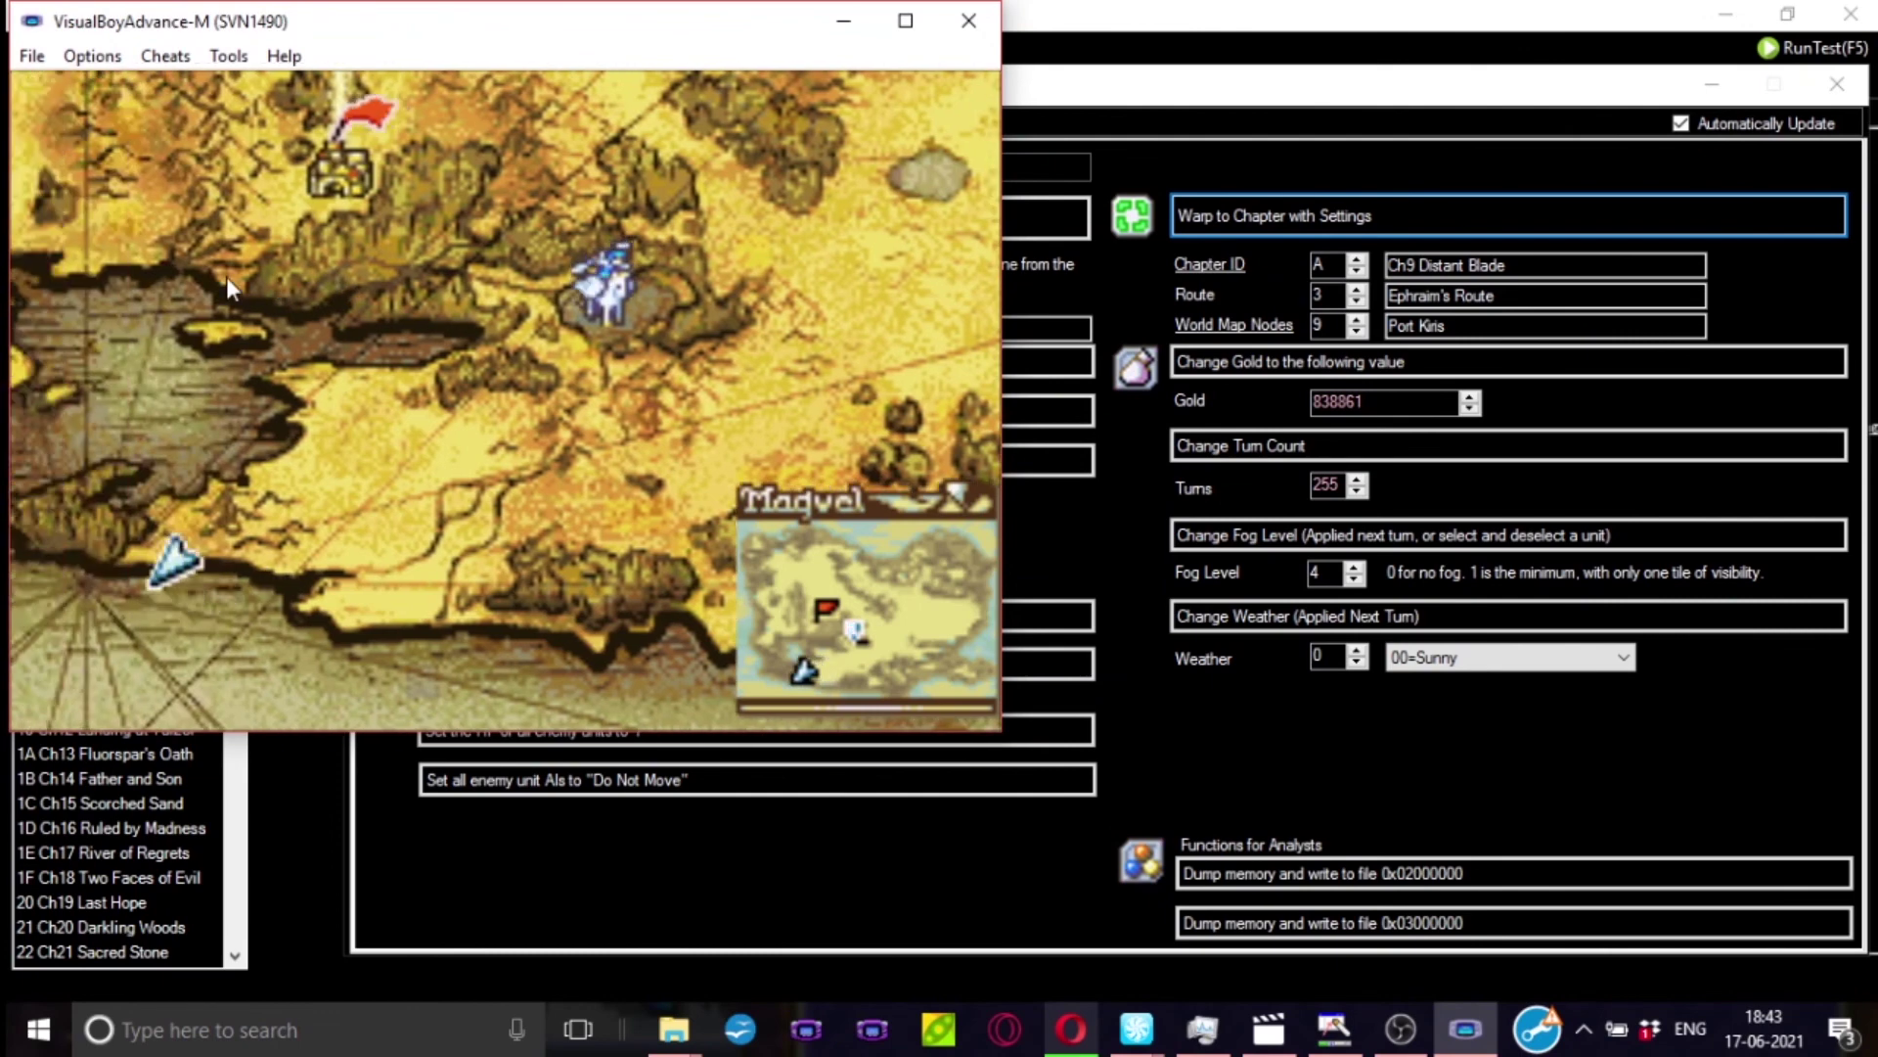
pyautogui.press('Up')
pyautogui.press('Right')
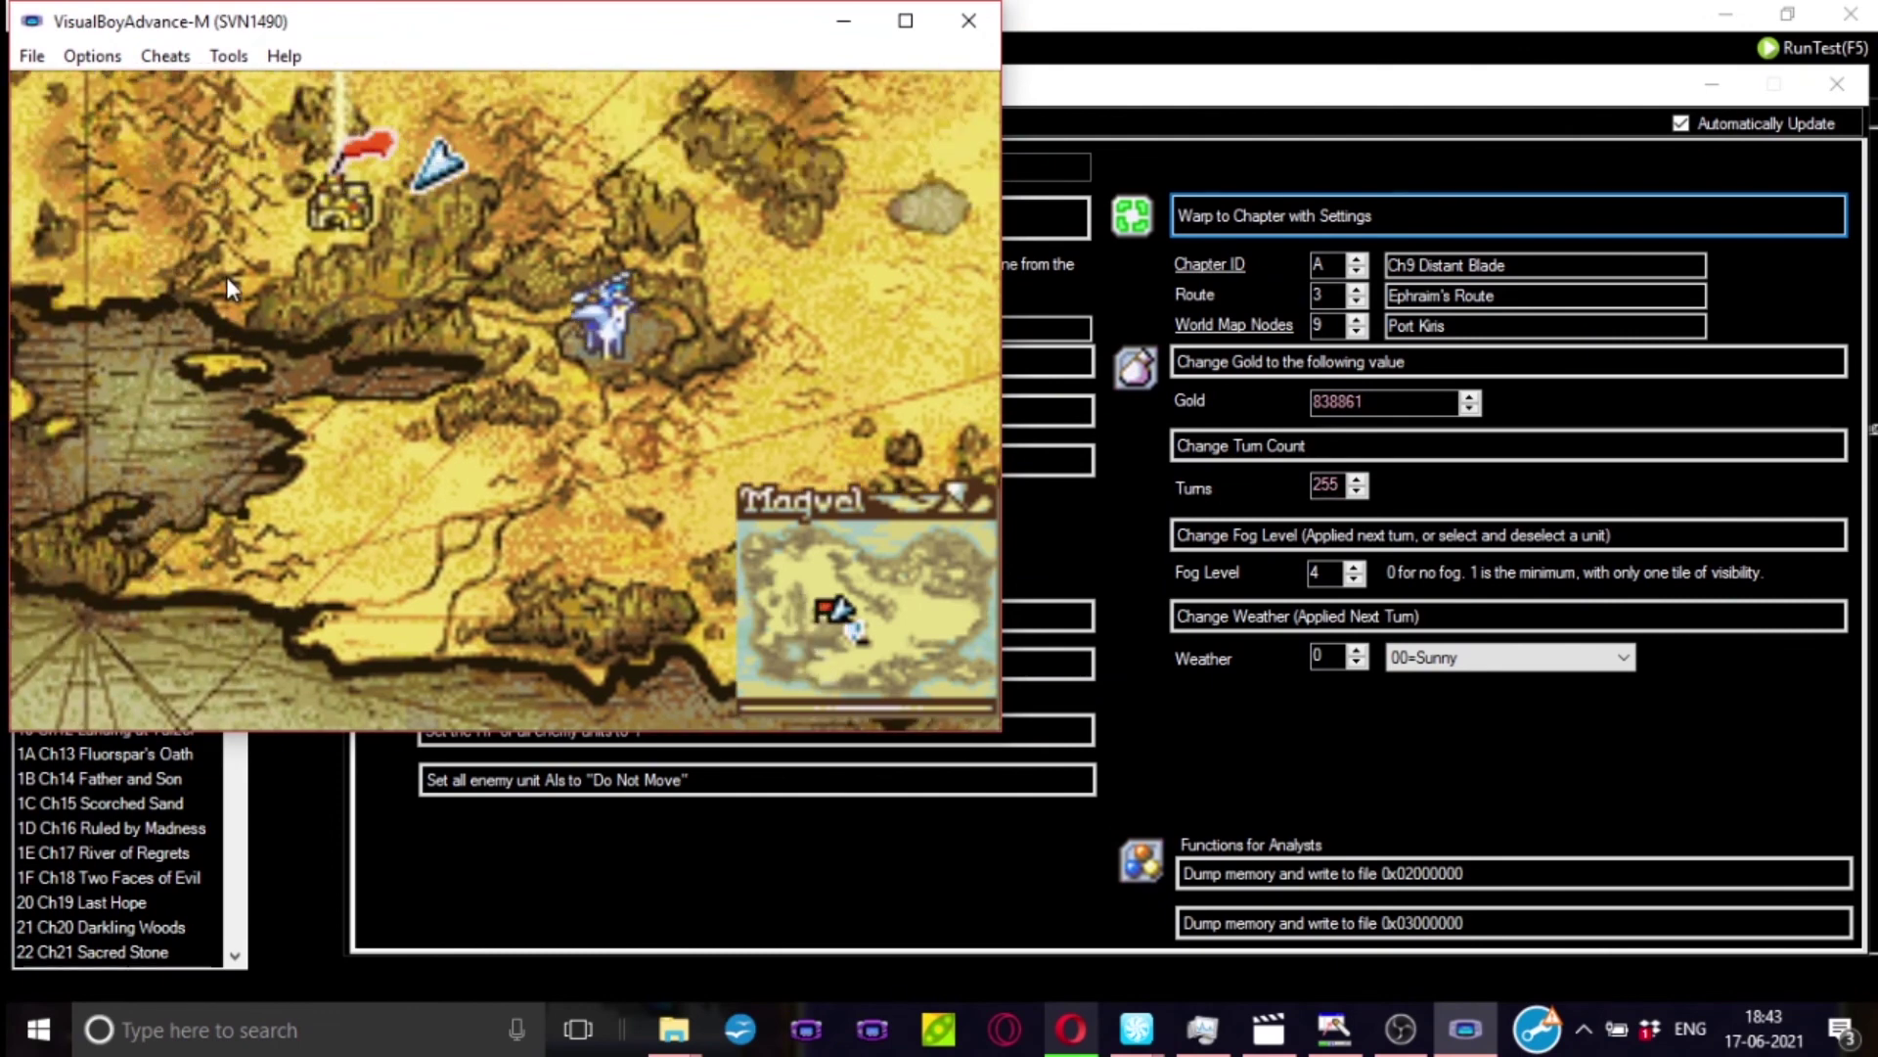
pyautogui.click(1837, 83)
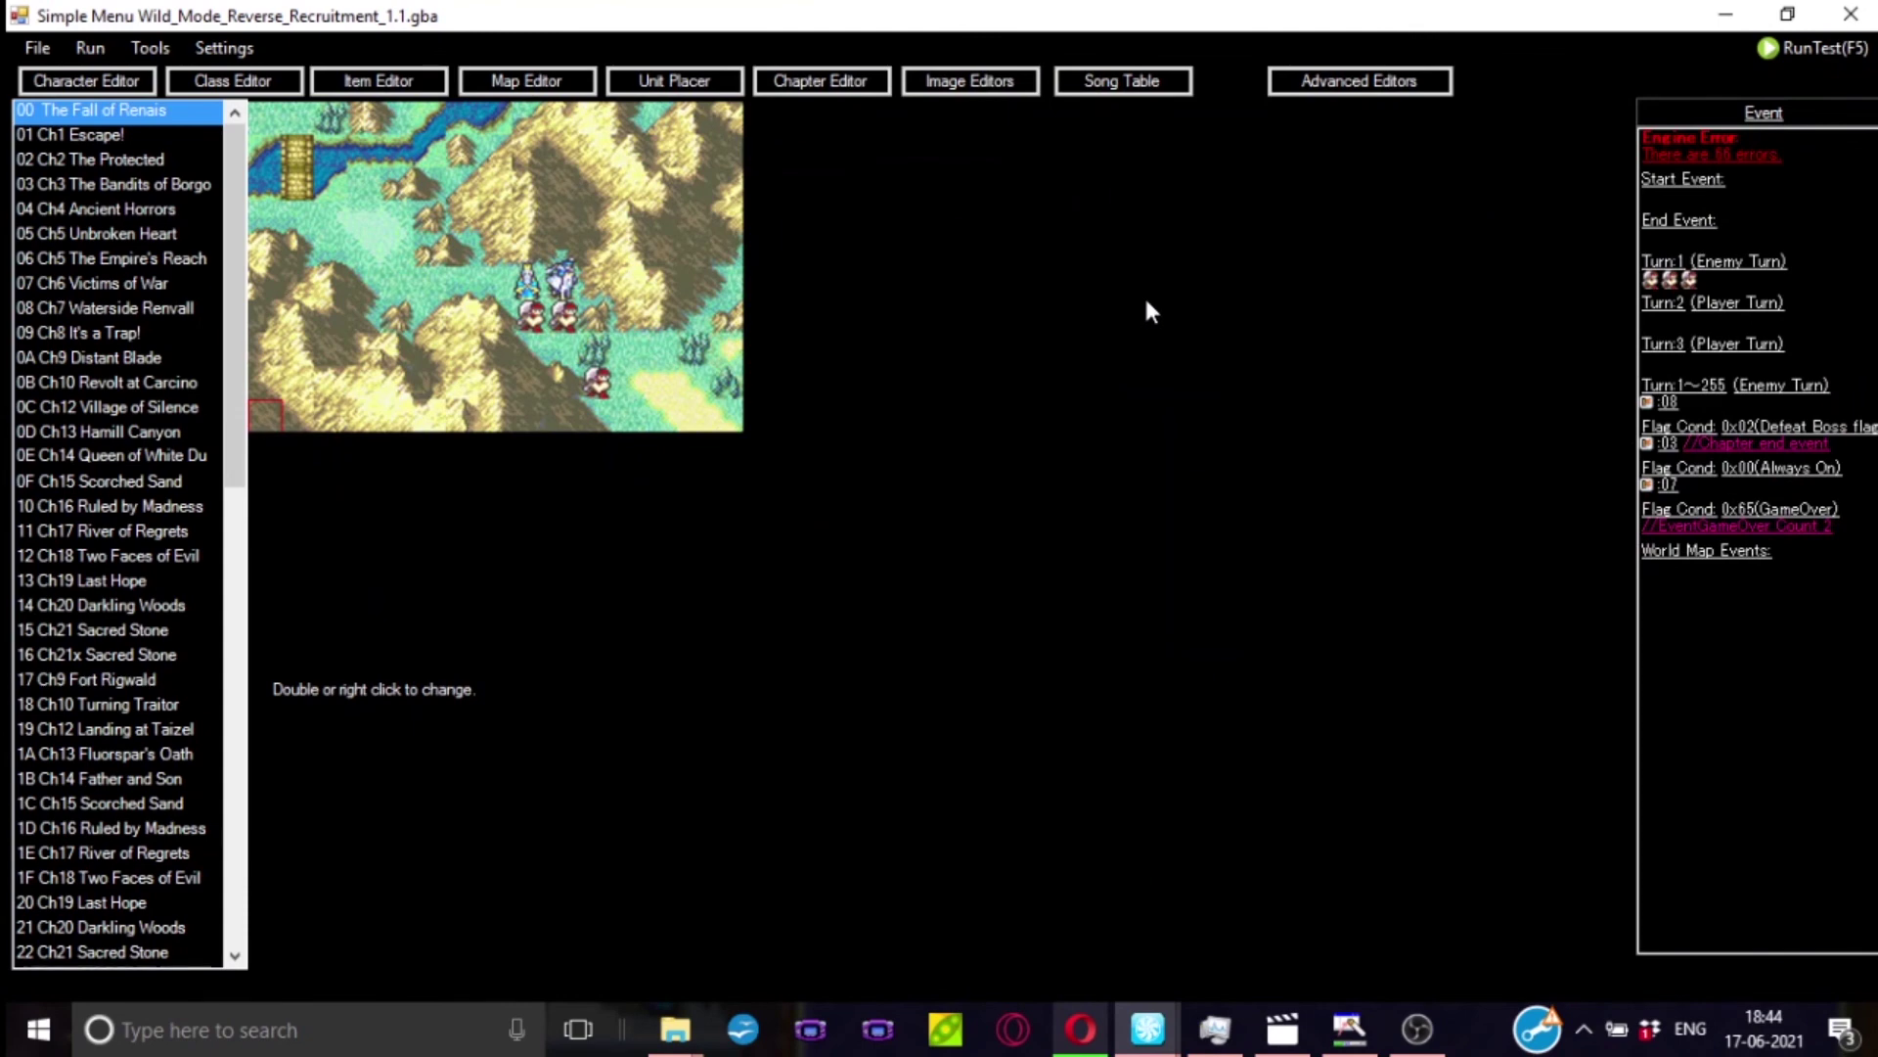